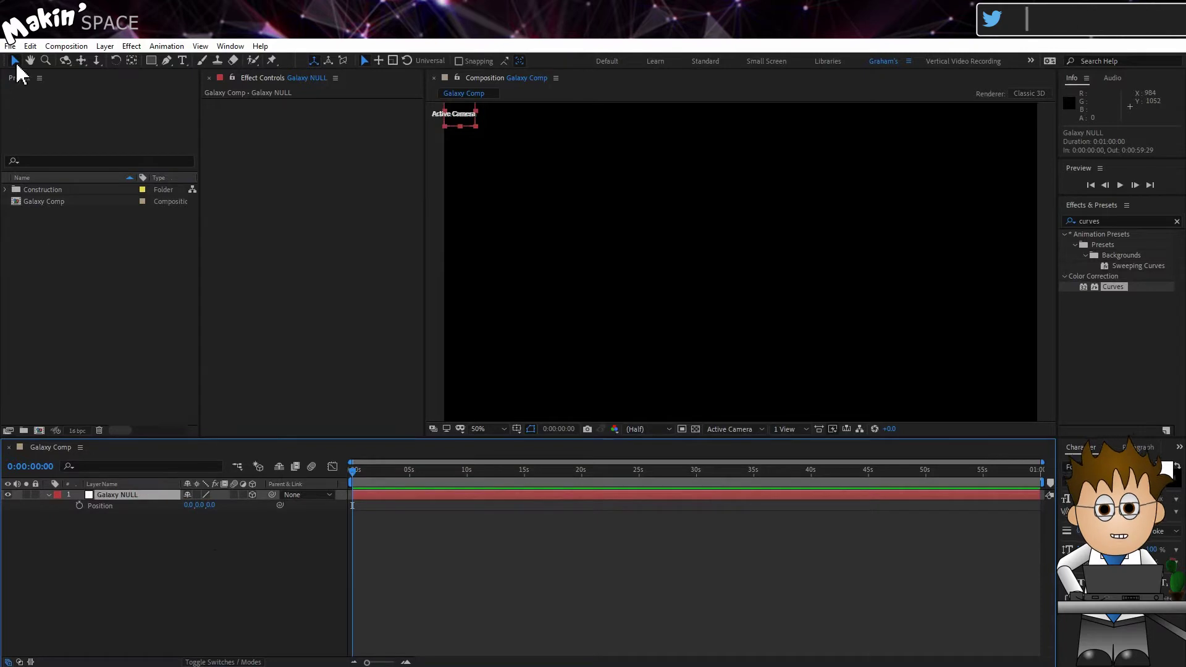
Duplicate the Galaxy NULL layer as "Spiral NULL" and parent the copy to Galaxy NULL
left_click(30, 46)
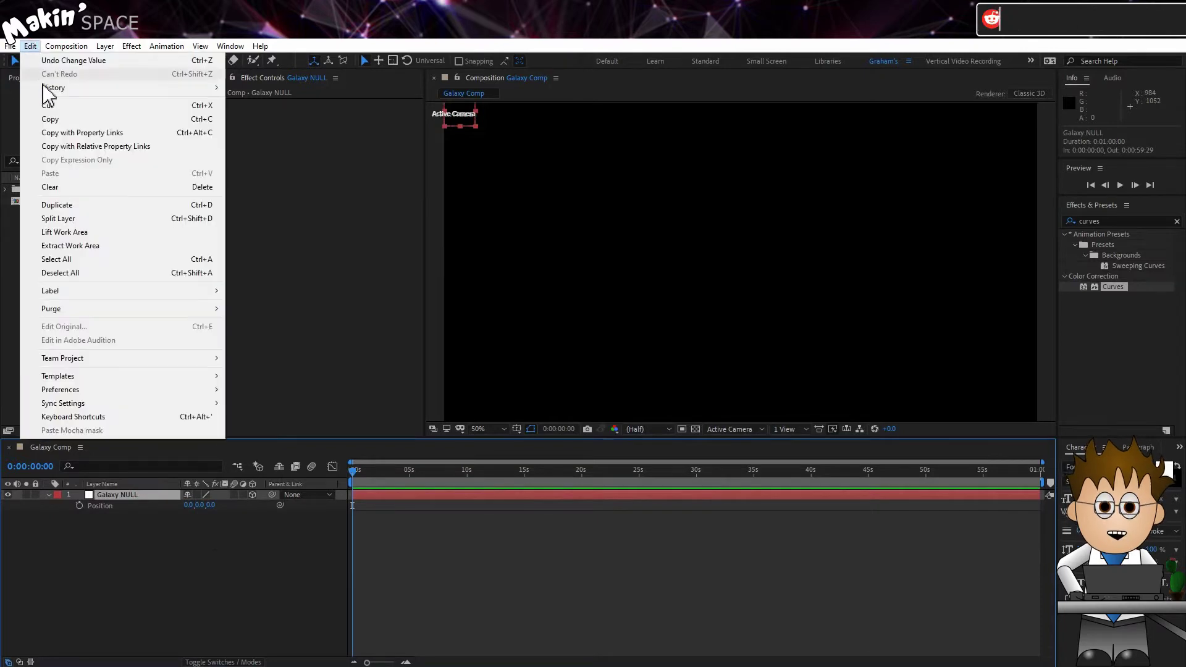
left_click(92, 205)
key("Return")
type("Spiral NULL")
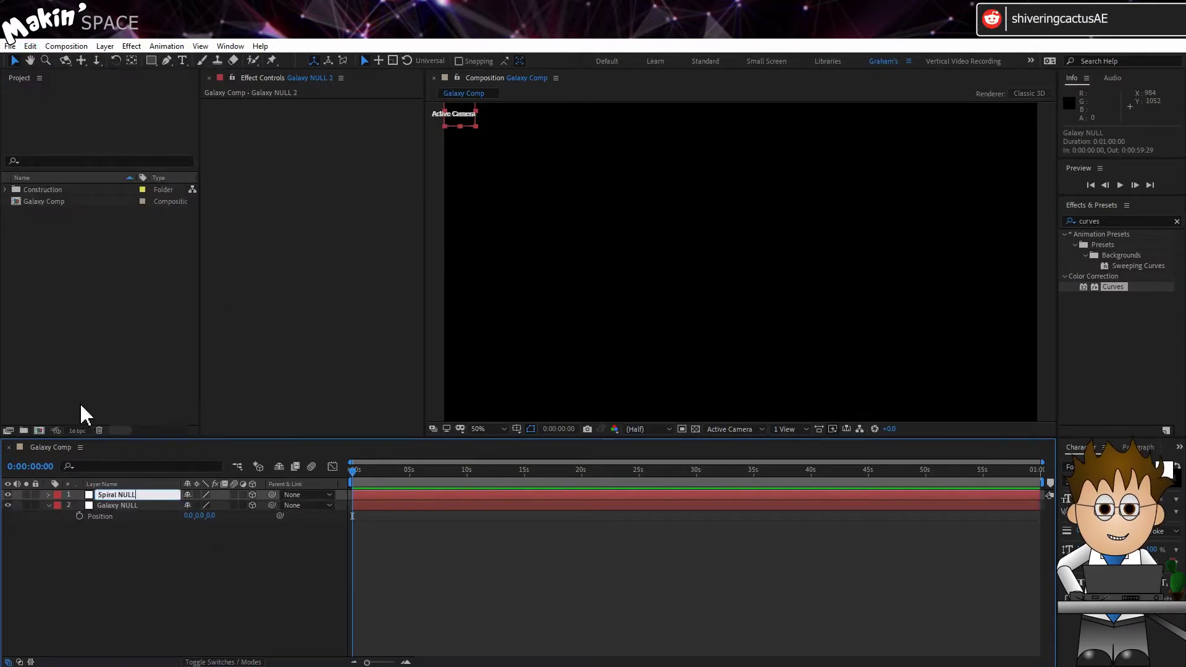
key("Return")
left_click(302, 497)
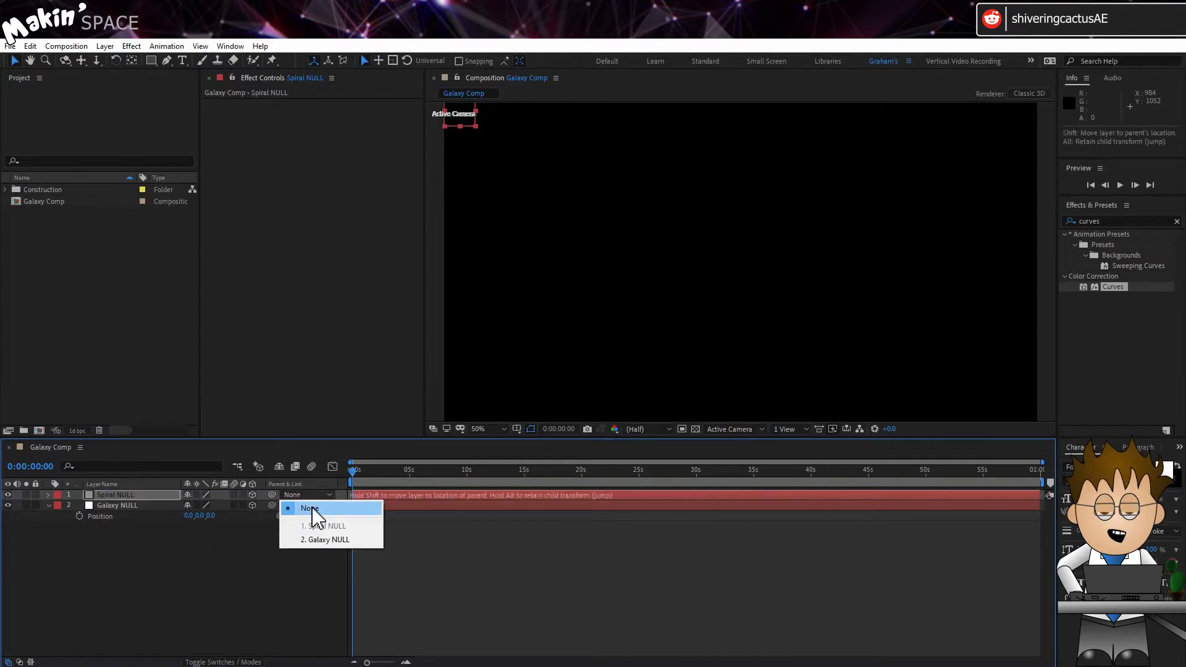
left_click(350, 538)
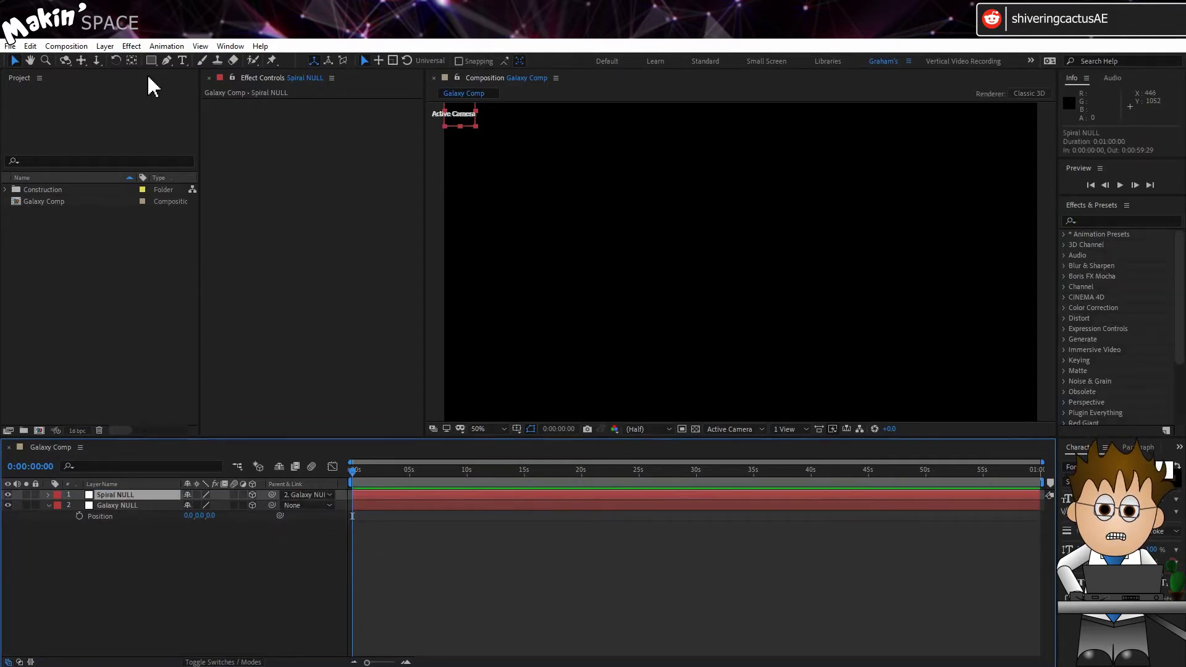
Add a Slider Control effect to the Spiral NULL layer and rename it "Radius"
left_click(131, 47)
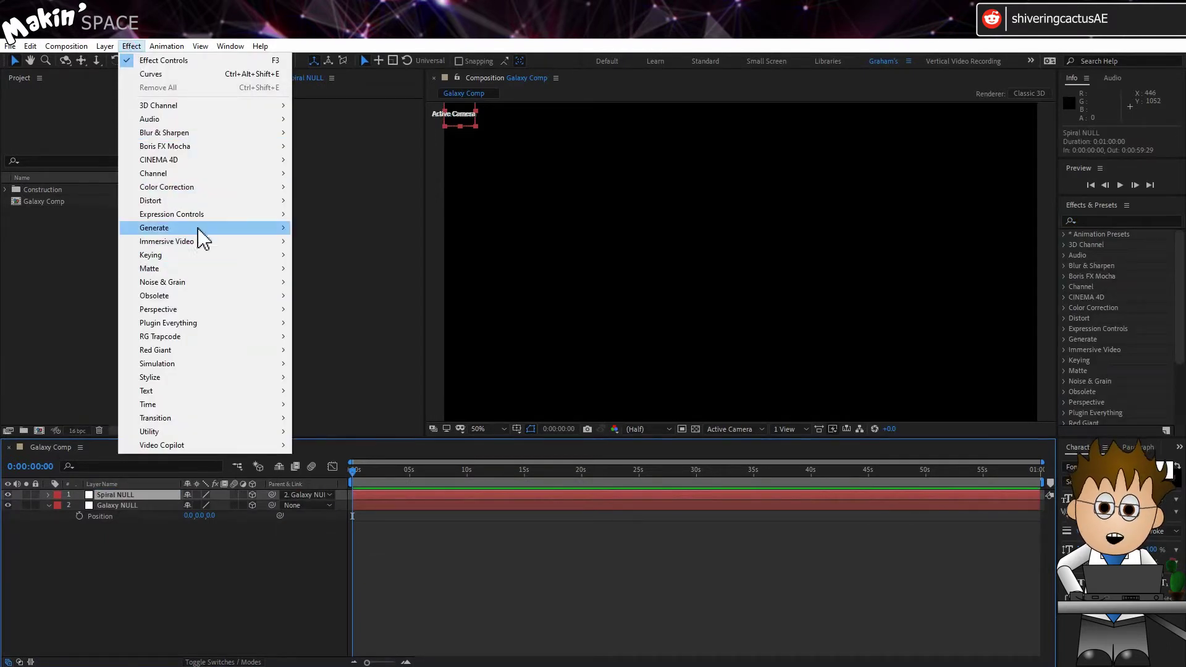
mouse_move(200, 215)
left_click(351, 309)
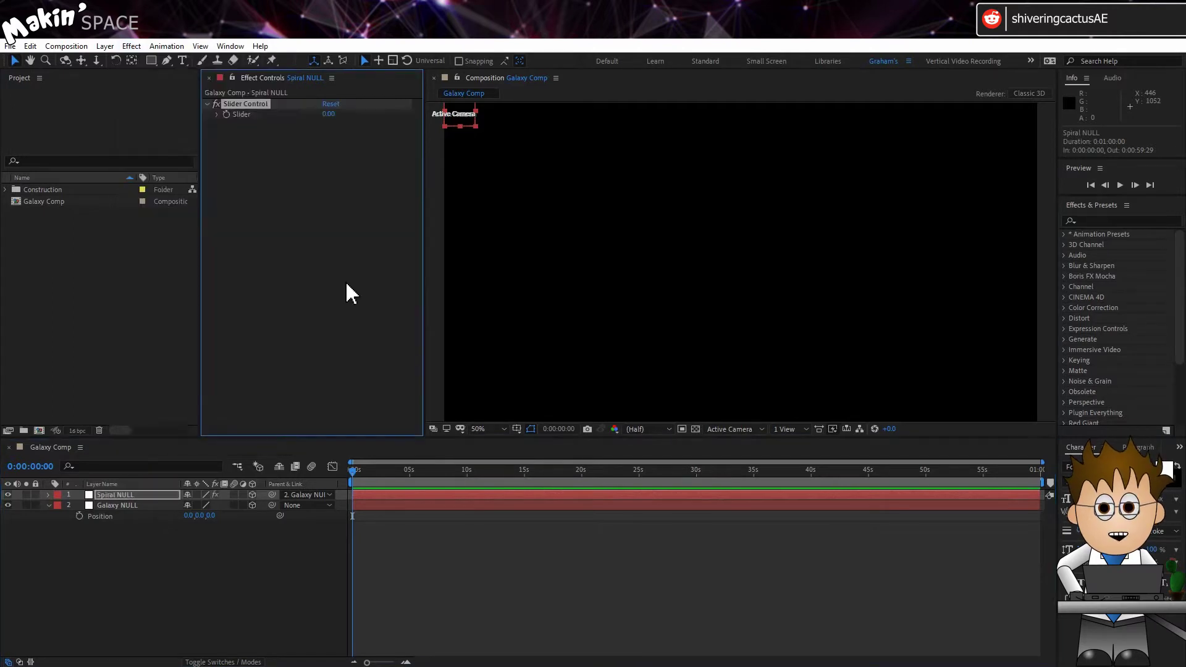
key("Return")
type("Radius")
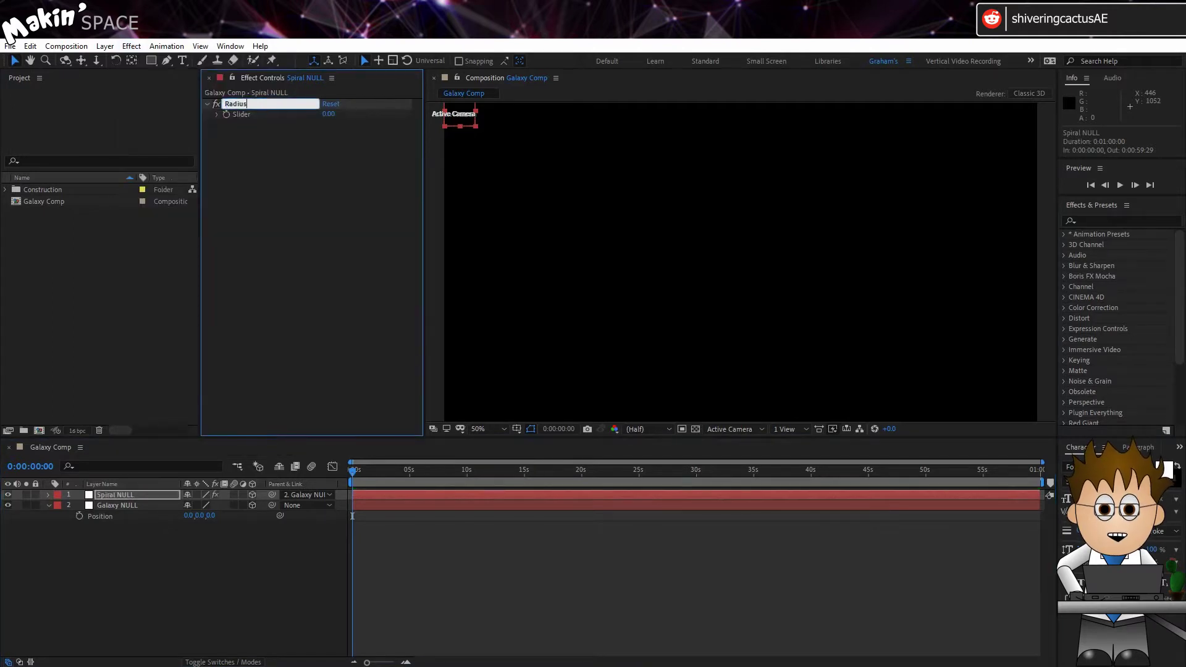
key("Return")
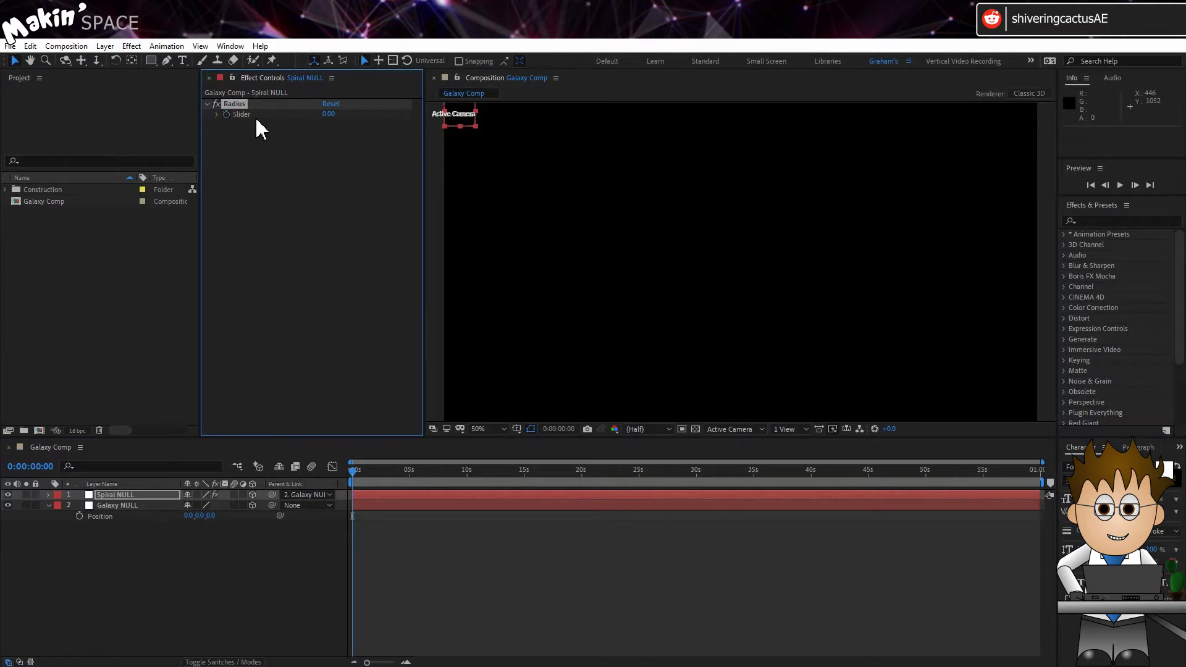
Keyframe the Radius slider from -1000 at 0 seconds to 1000 at 0:00:10:00
type("-1000")
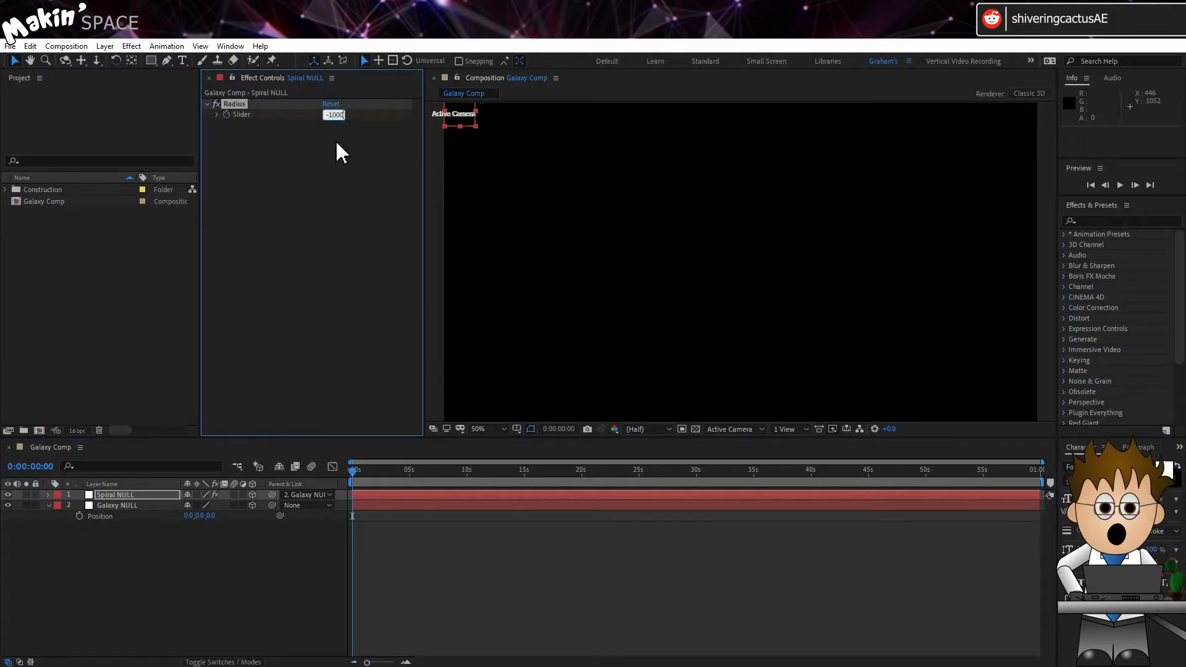
key("Return")
left_click(467, 469)
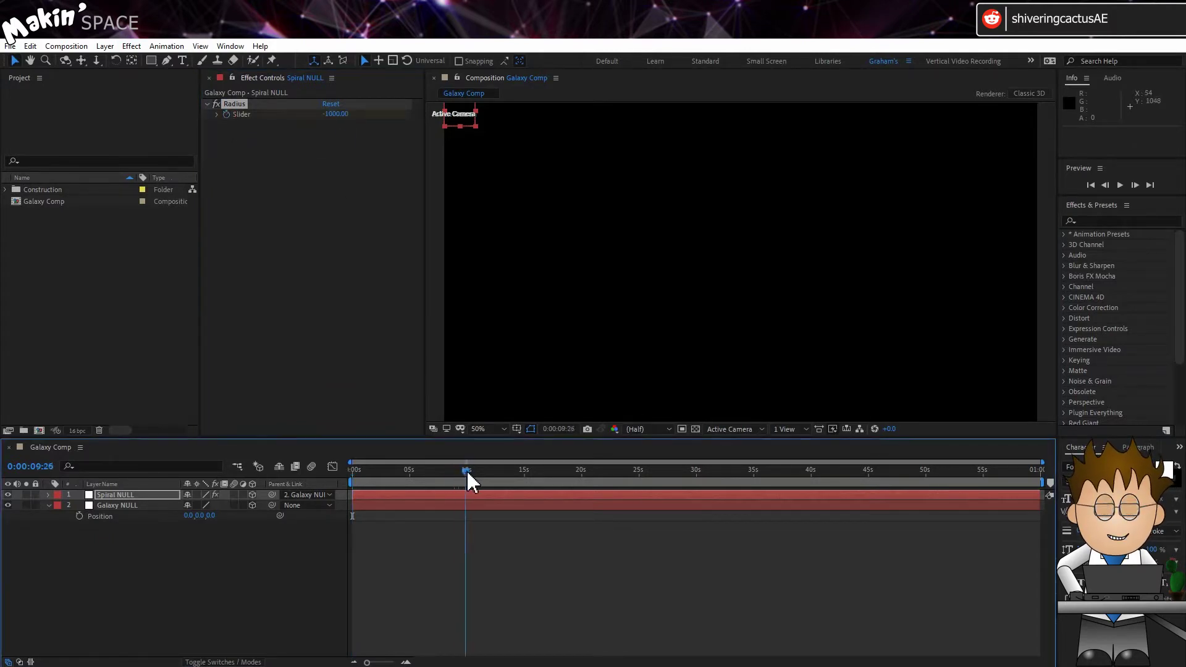
key("Page_Down")
left_click(334, 114)
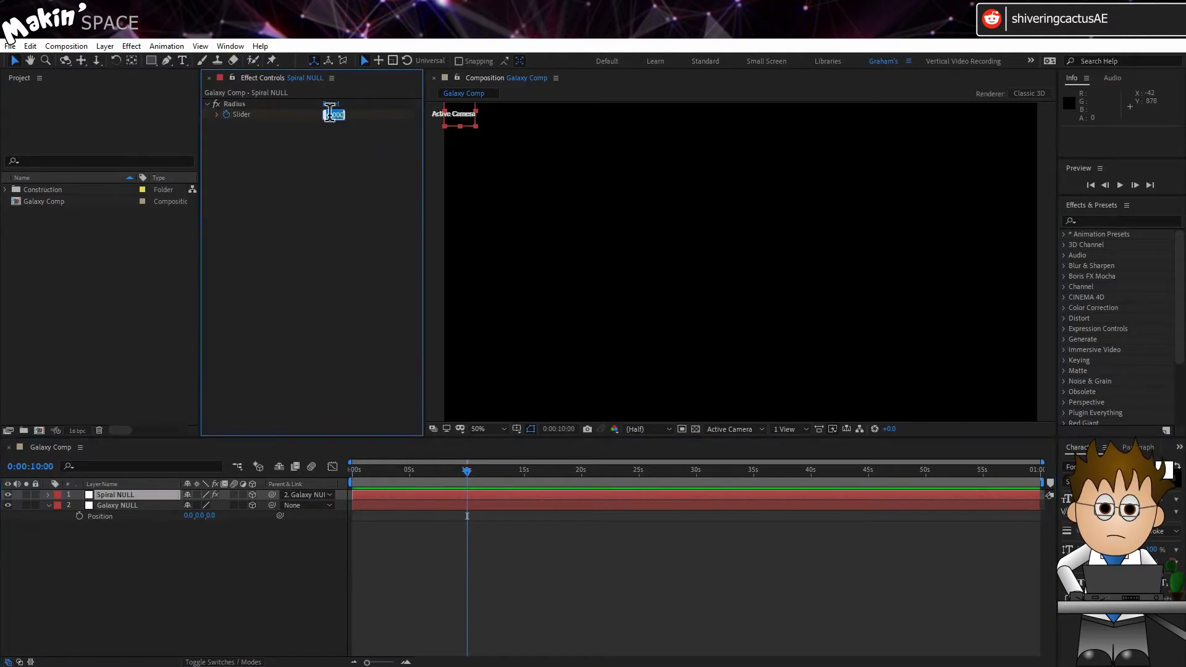
key("Return")
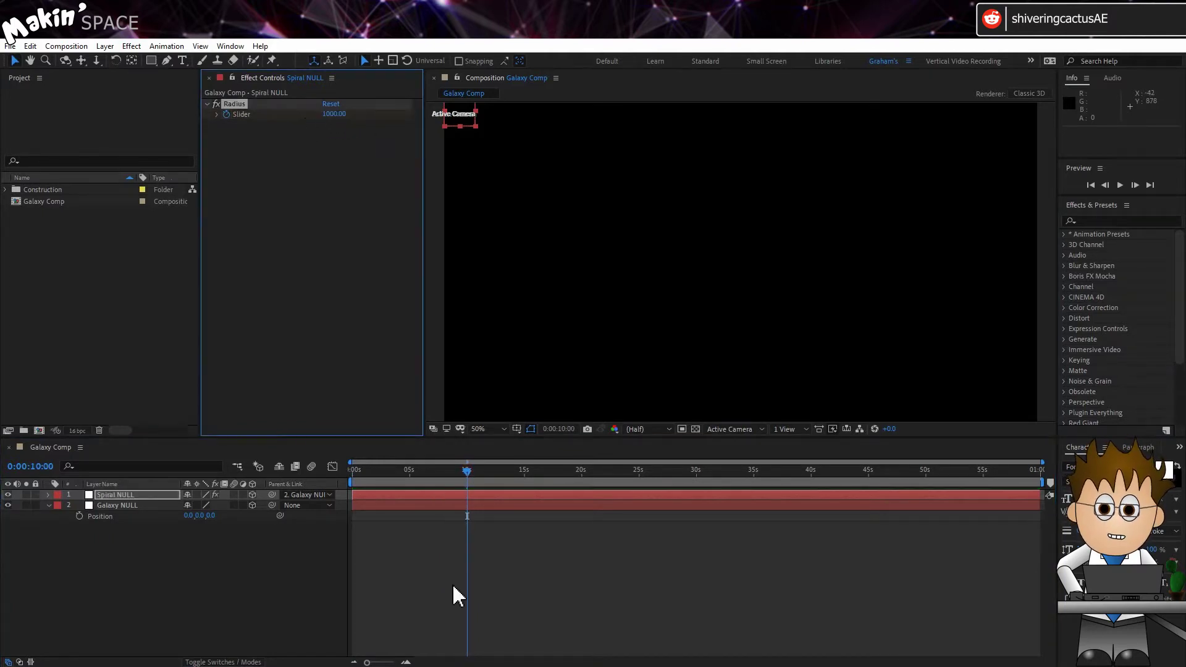
Add a composition marker at 0:00:10:00 with no layer selected
left_click(482, 592)
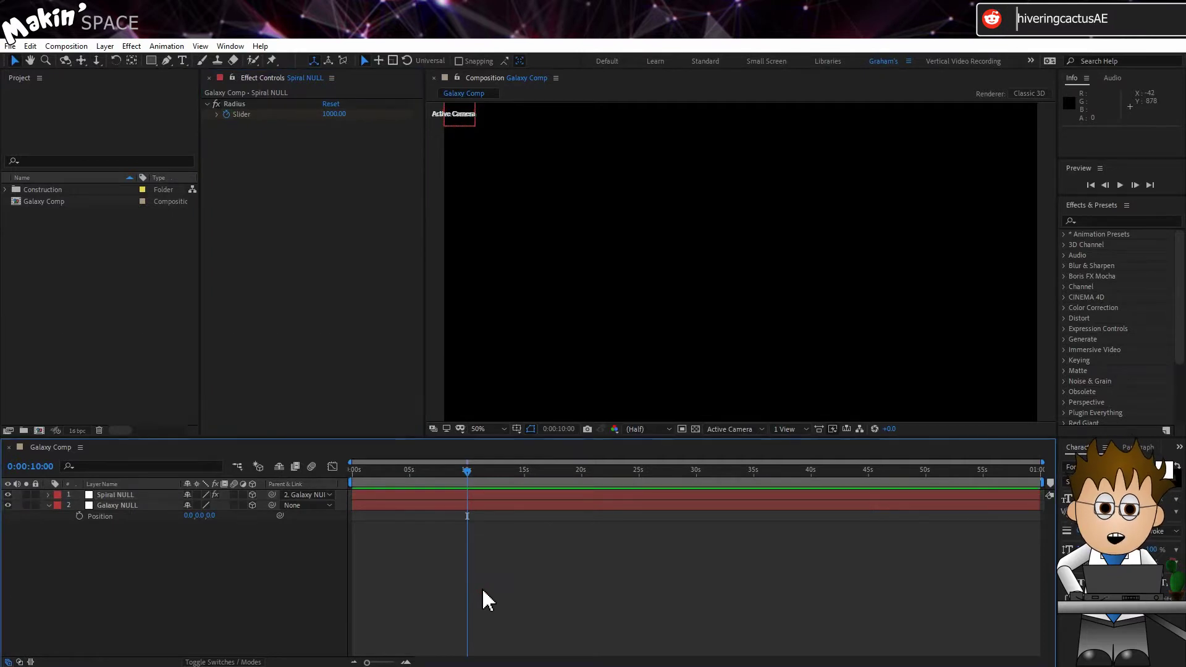
key("KP_Multiply")
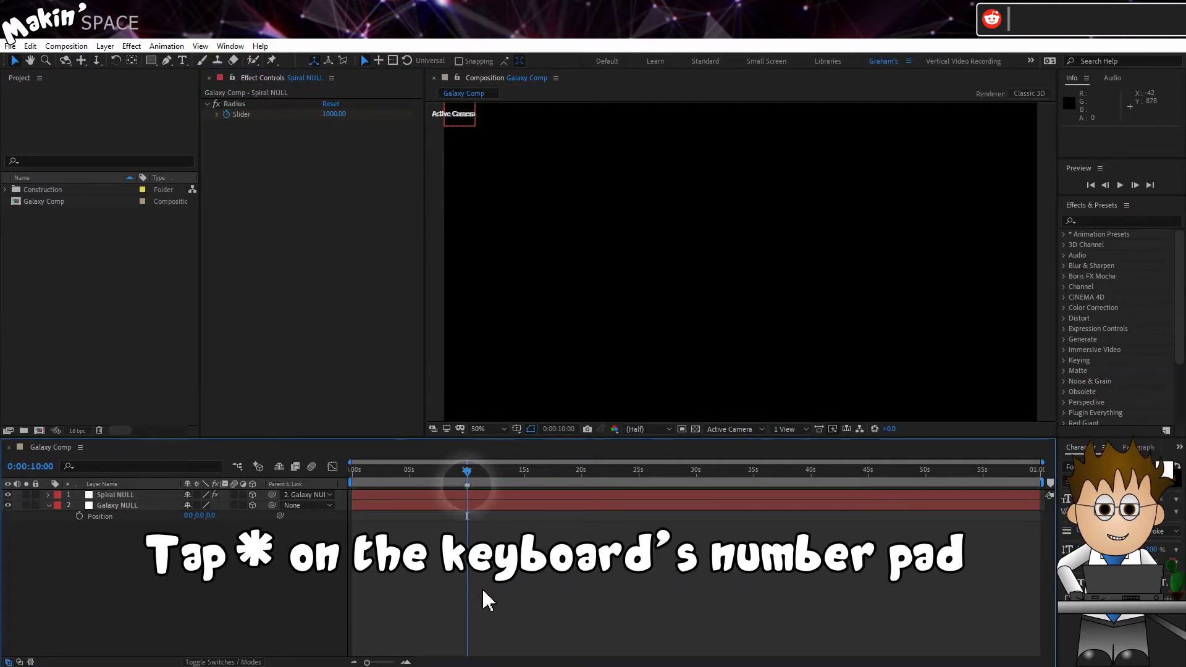
left_click(407, 663)
left_click(408, 663)
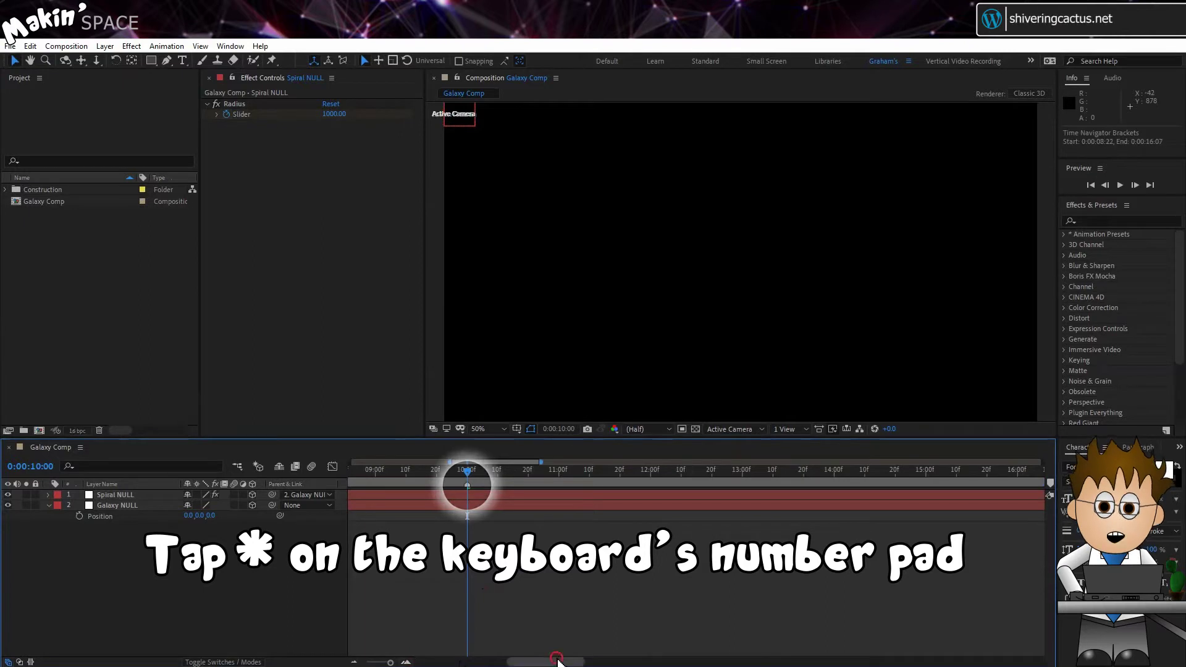
left_click_drag(558, 662, 422, 662)
left_click(356, 663)
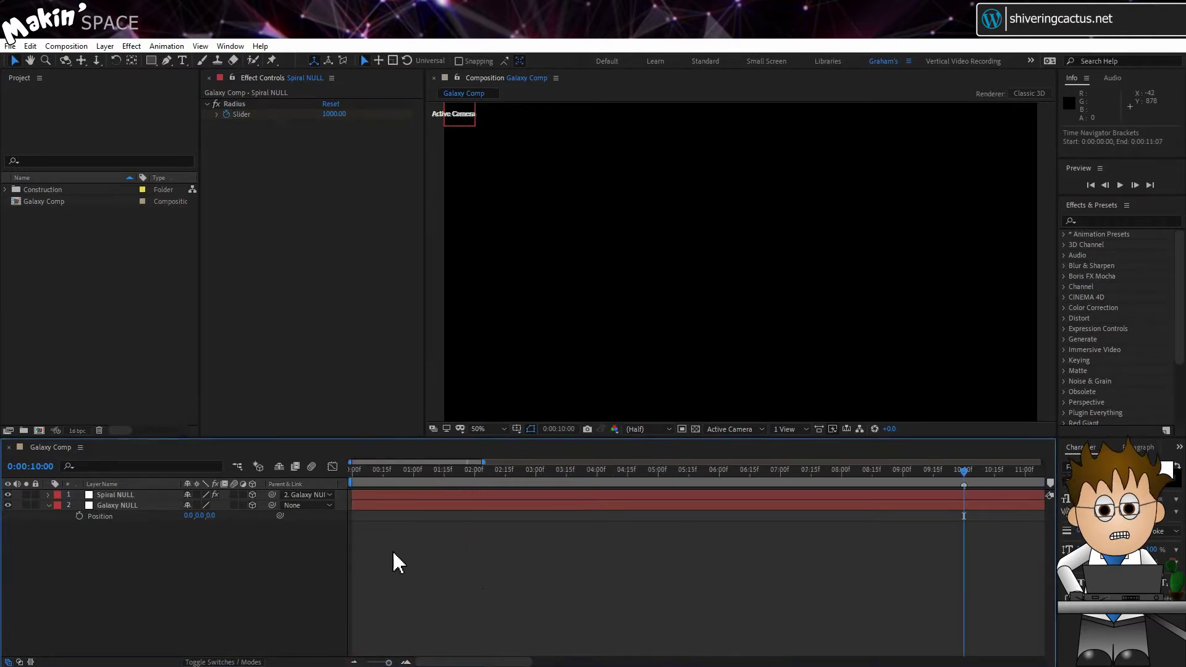
left_click(355, 663)
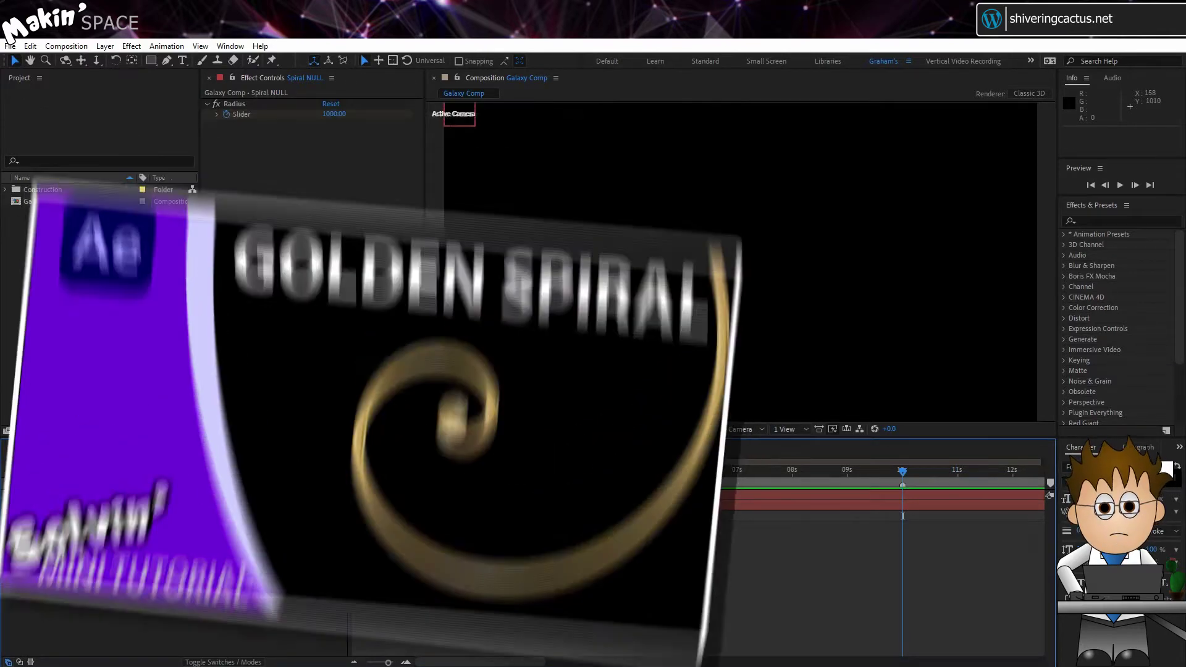
Reveal the Spiral NULL layer's Position property and enable an expression on it with an enlarged editing area
left_click(147, 496)
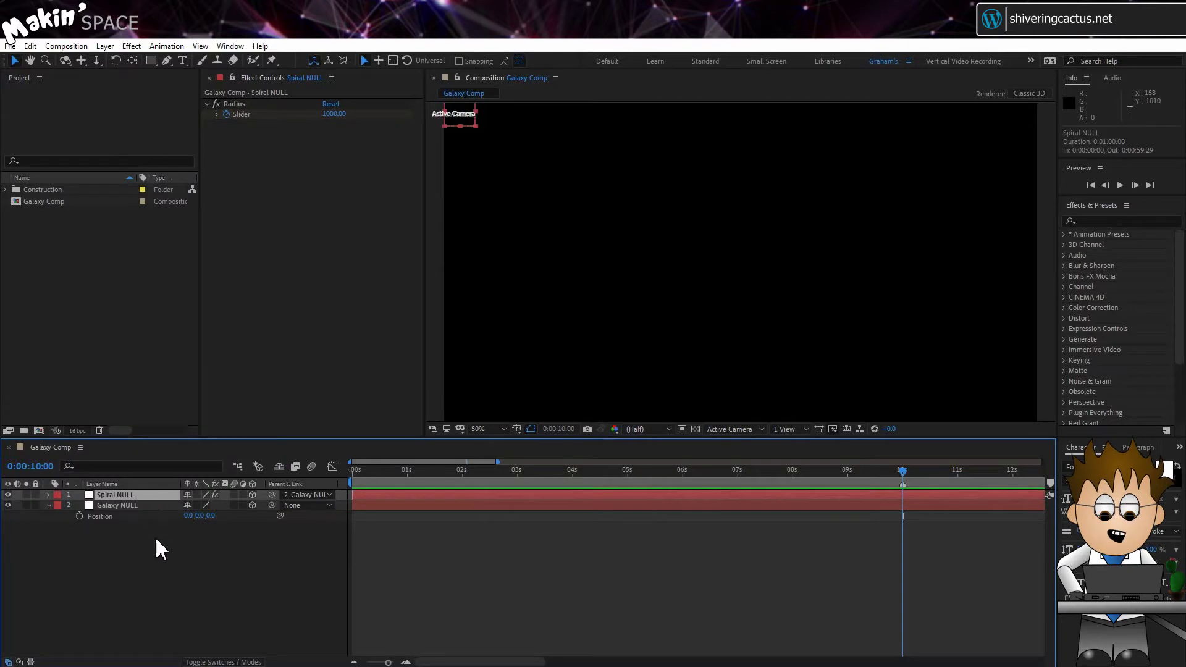
left_click(213, 549)
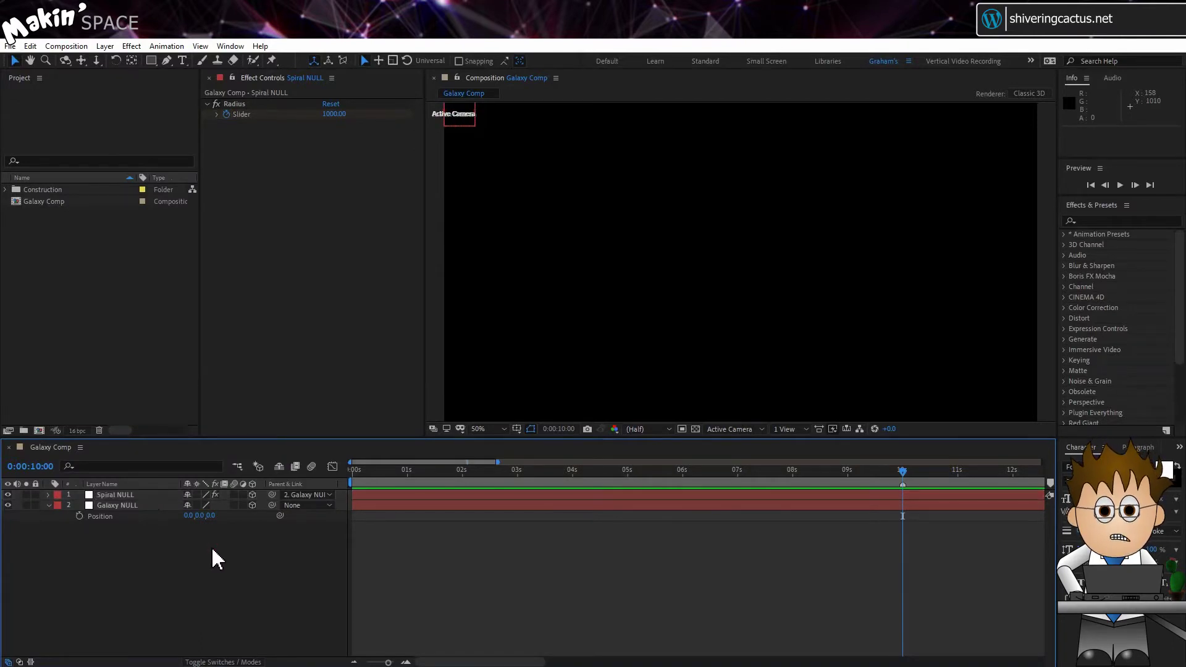
left_click(142, 495)
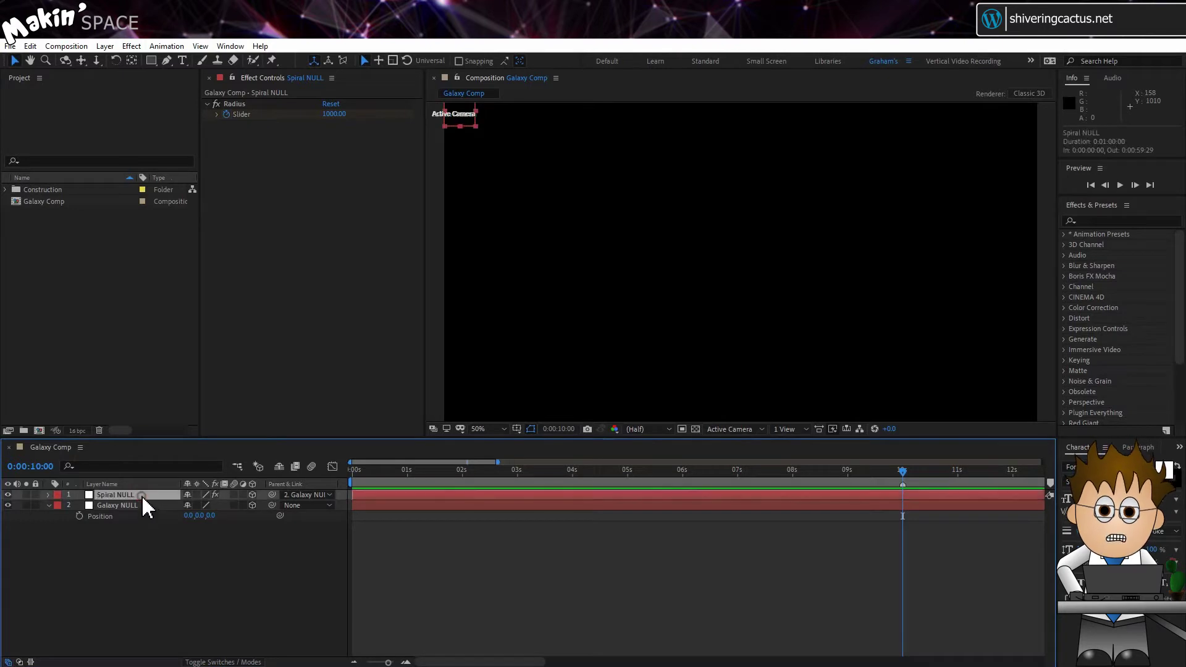
key("p")
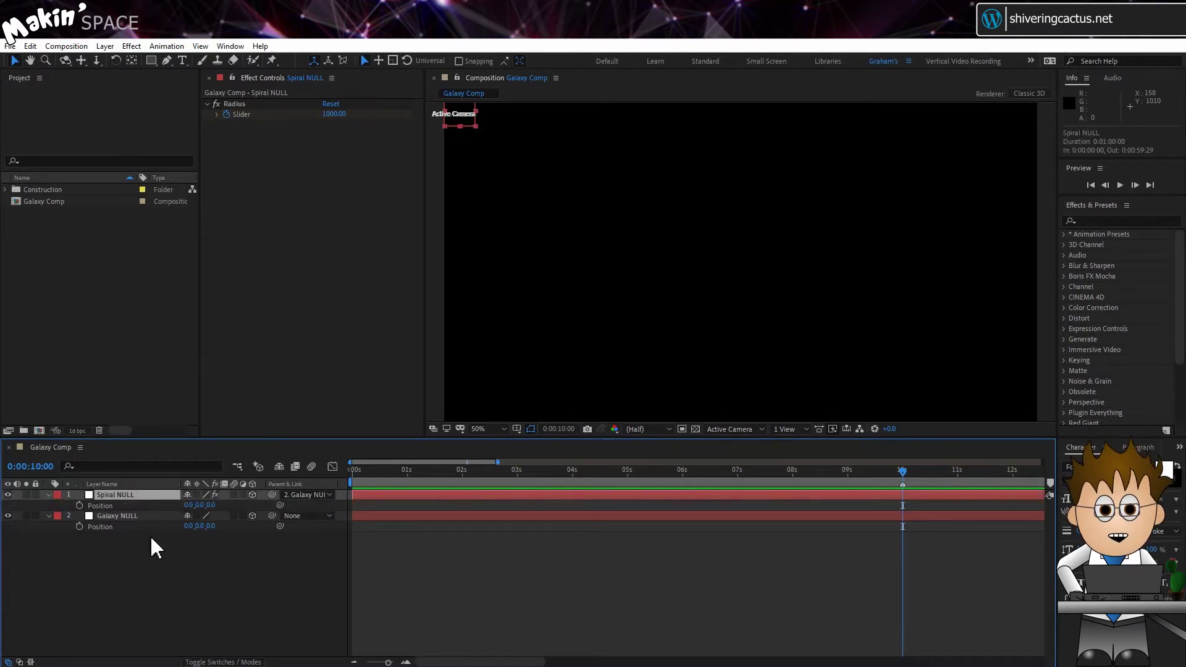
left_click(78, 507, "alt")
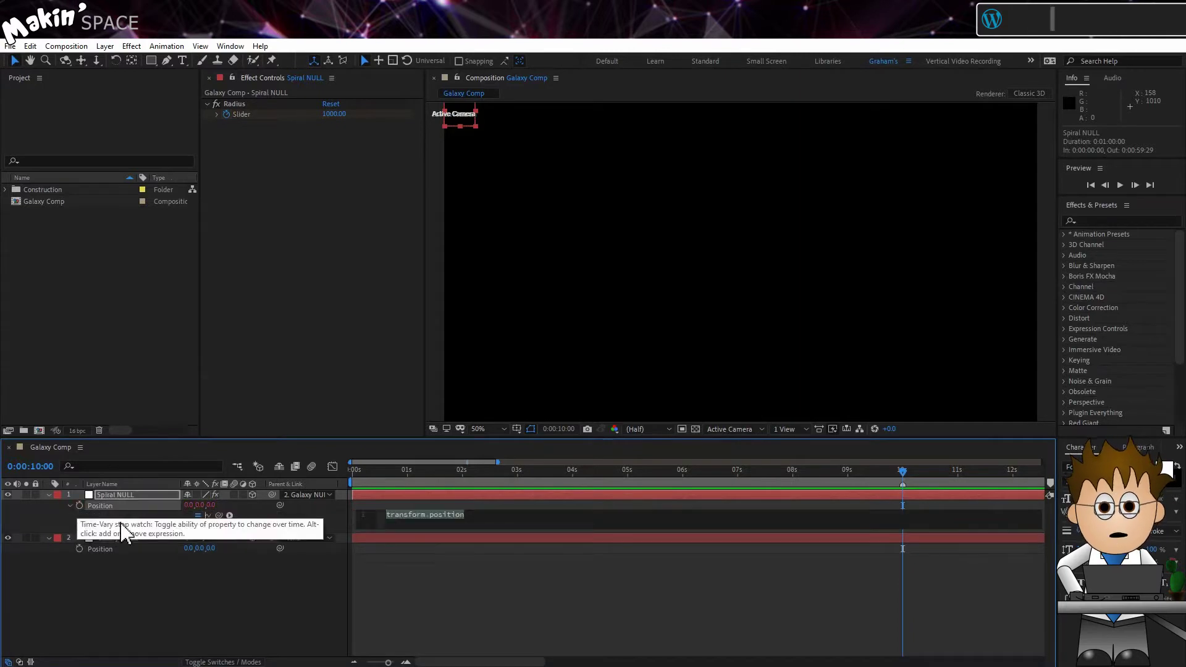
left_click_drag(356, 535, 352, 595)
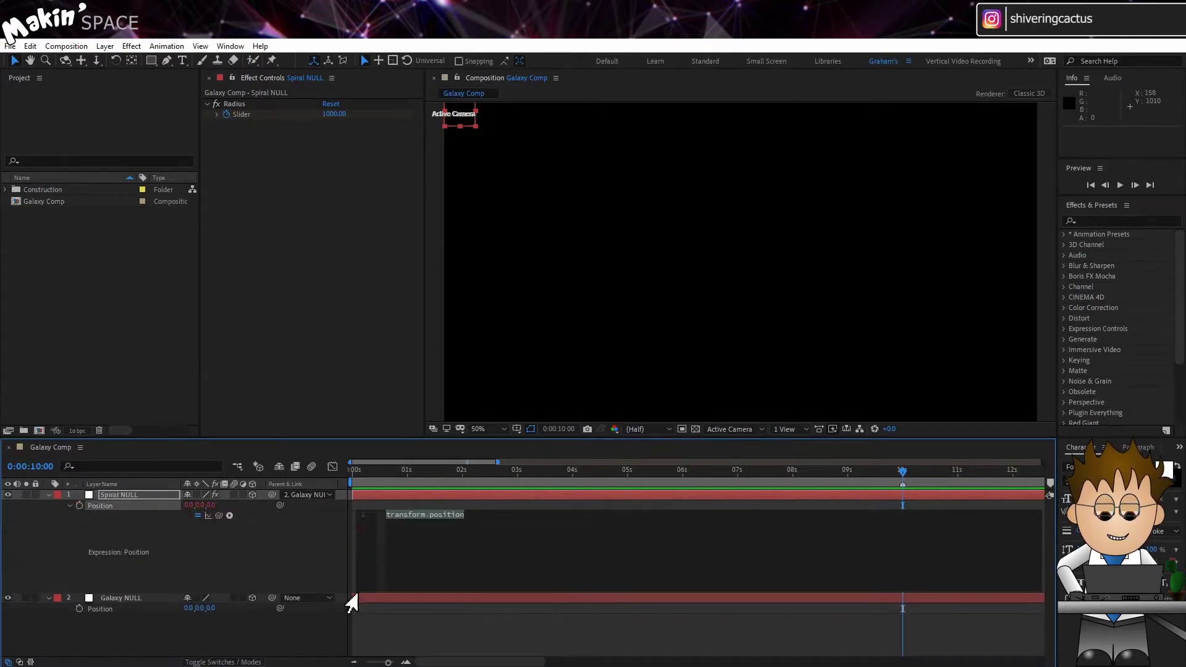
Write the Position expression's first line as galaxySize = effect("Radius")("Slider")/145; linking it to the Radius slider
type("galazySize ")
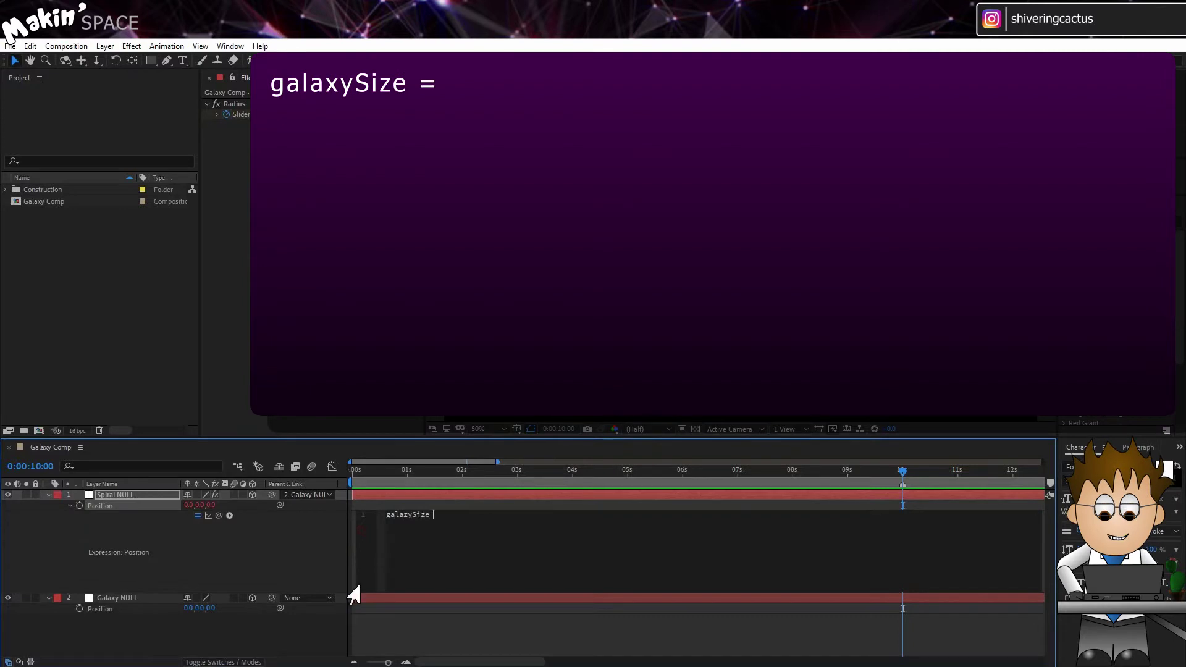
type("=")
left_click_drag(220, 515, 247, 114)
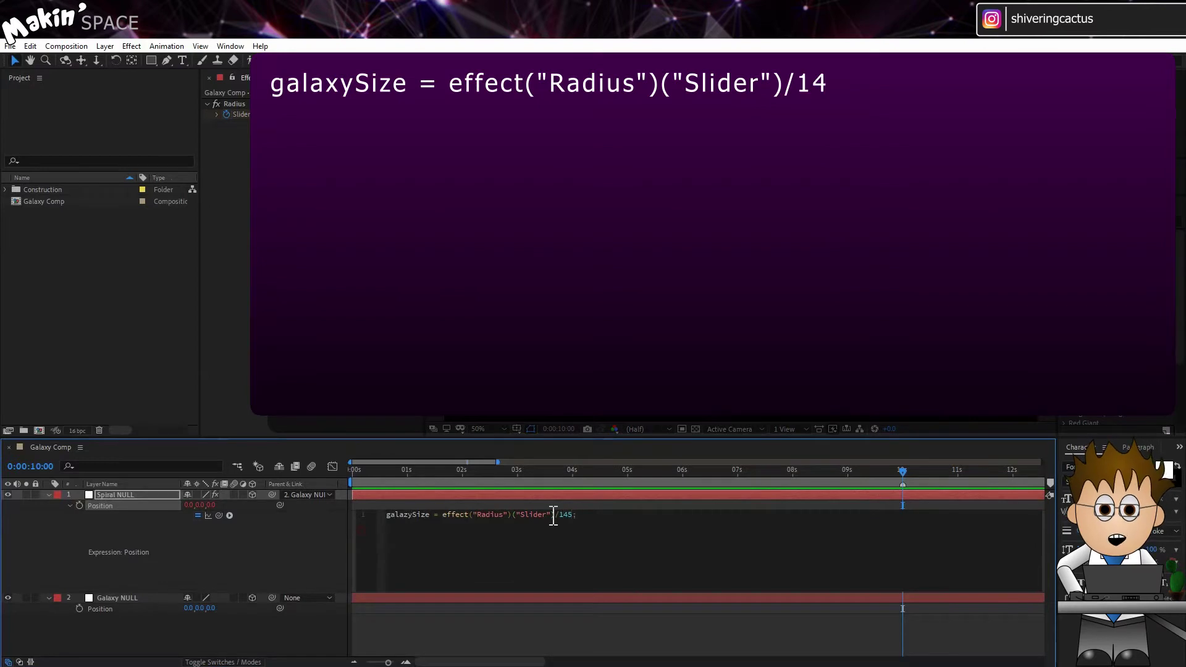
key("Return")
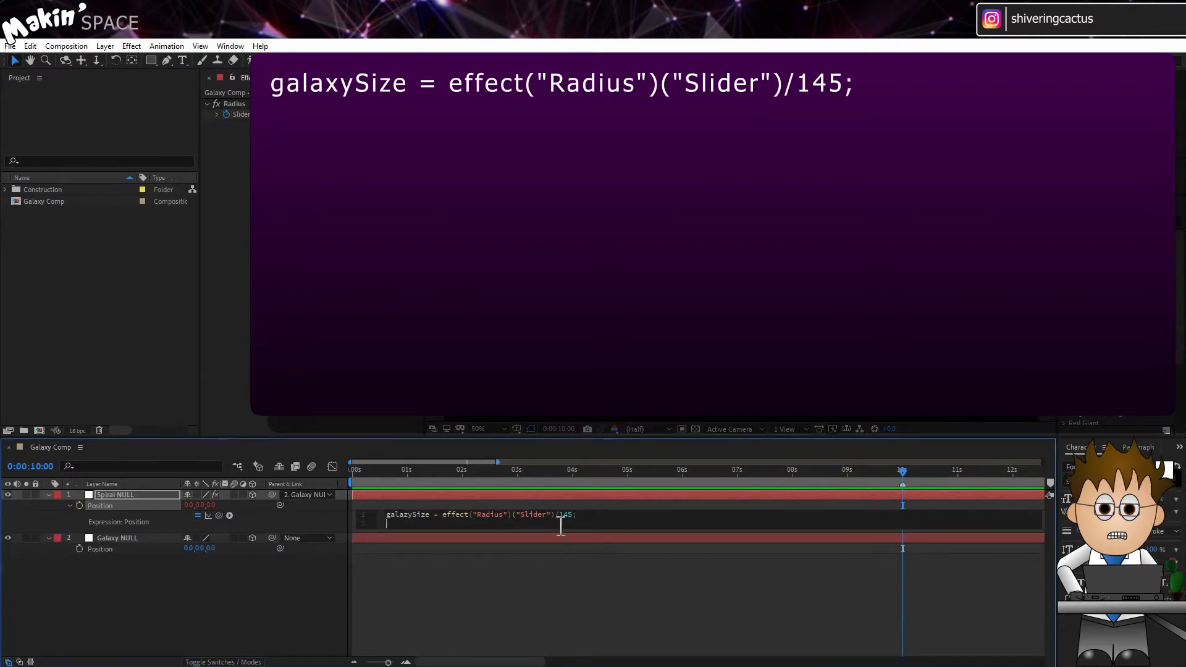
left_click_drag(560, 530, 558, 618)
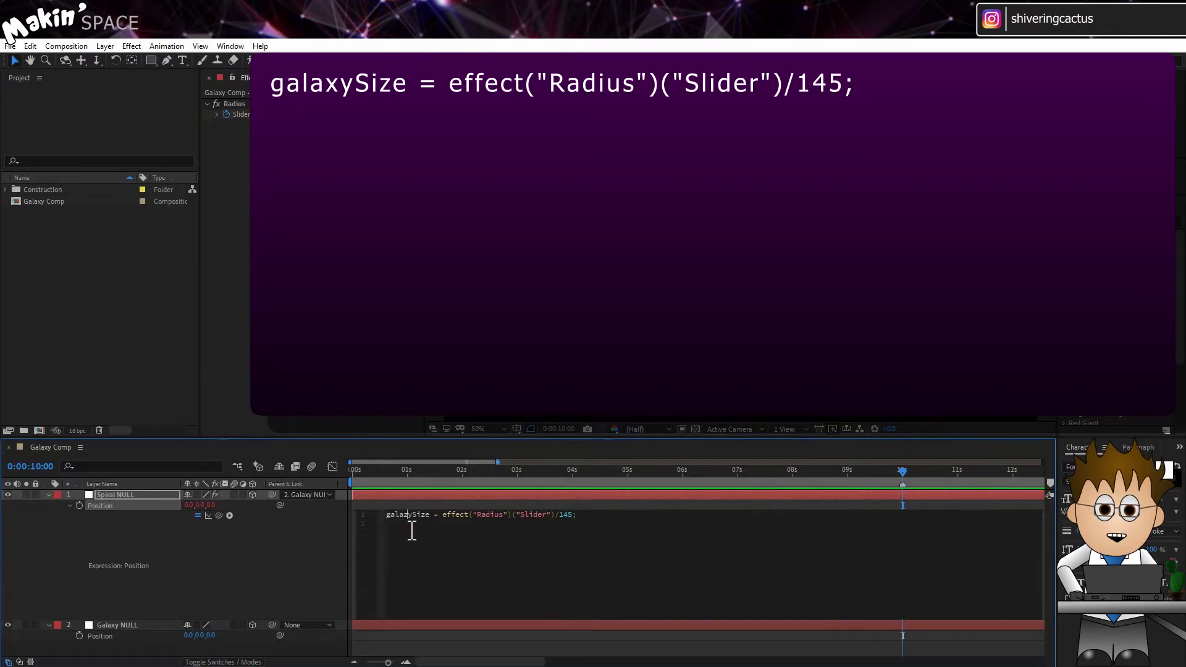
key("BackSpace")
type("x")
Add direction = 1; as the second line of the Spiral NULL's Position expression
key("Down")
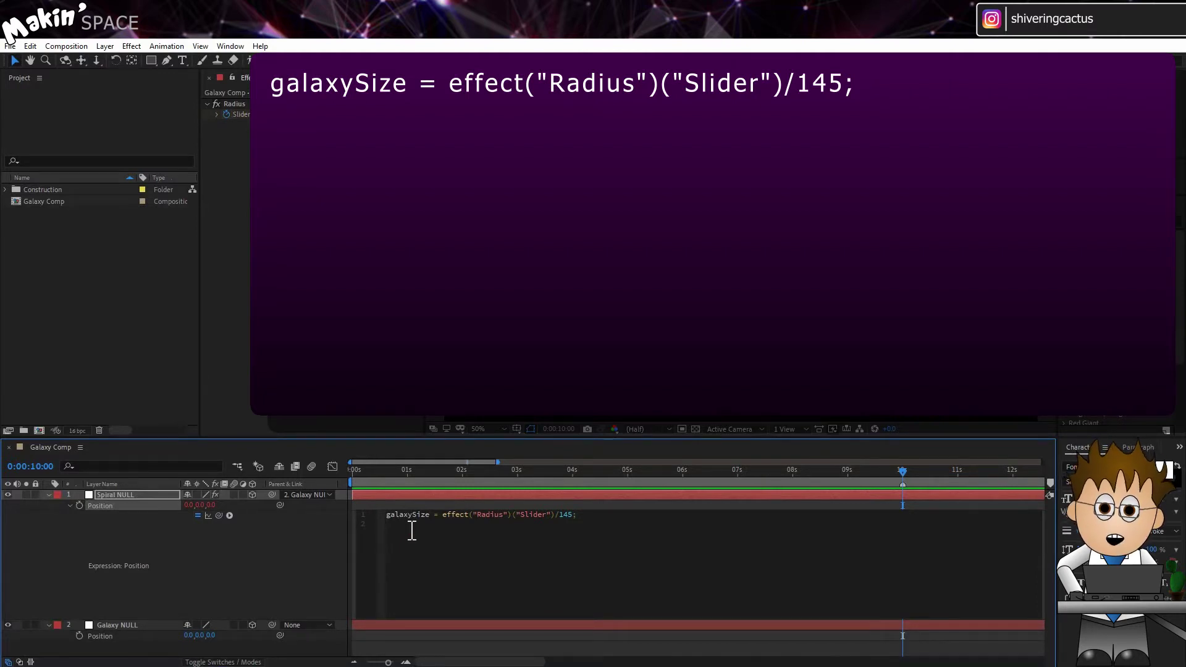
type("dire")
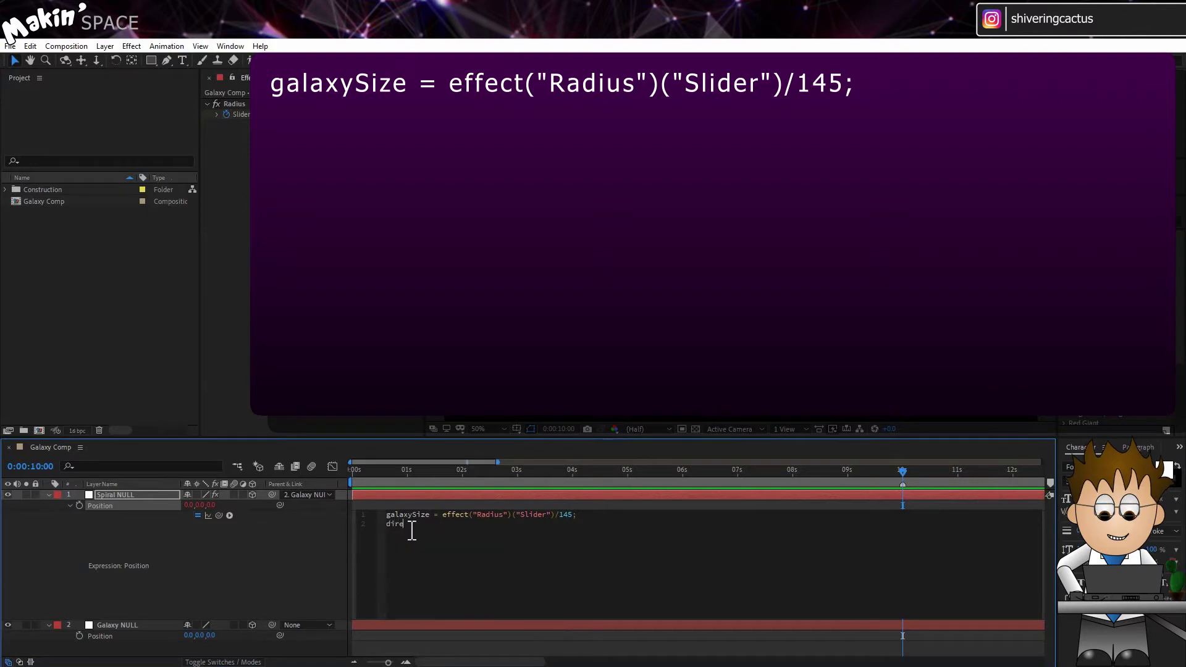
type("ction = 1;")
key("Return")
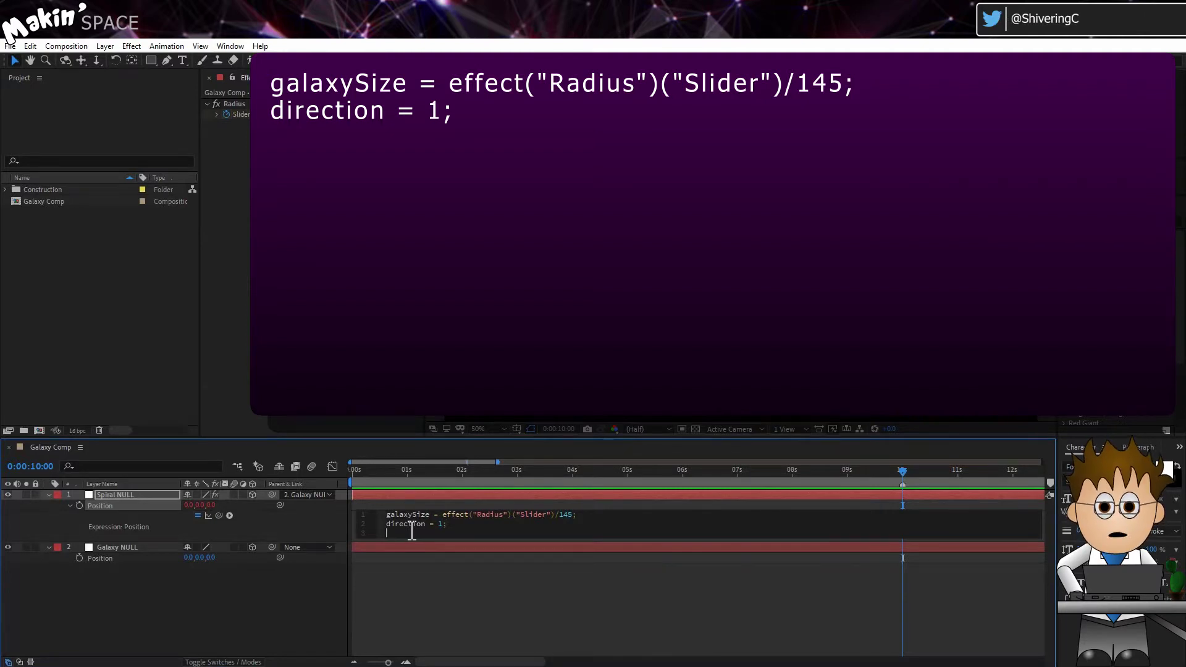
Enlarge the expression area and open a condition if (galaxySize < 0) { as the third line of the Spiral NULL's Position expression
left_click_drag(420, 542, 418, 616)
type("if (gala")
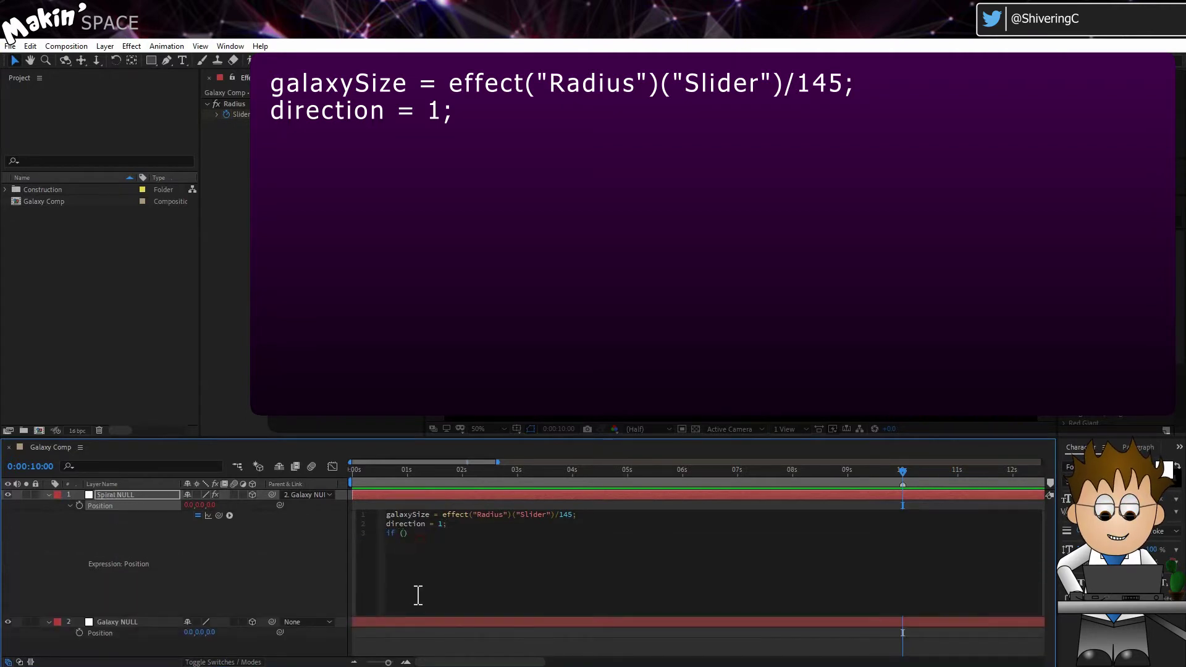
type("xySize ")
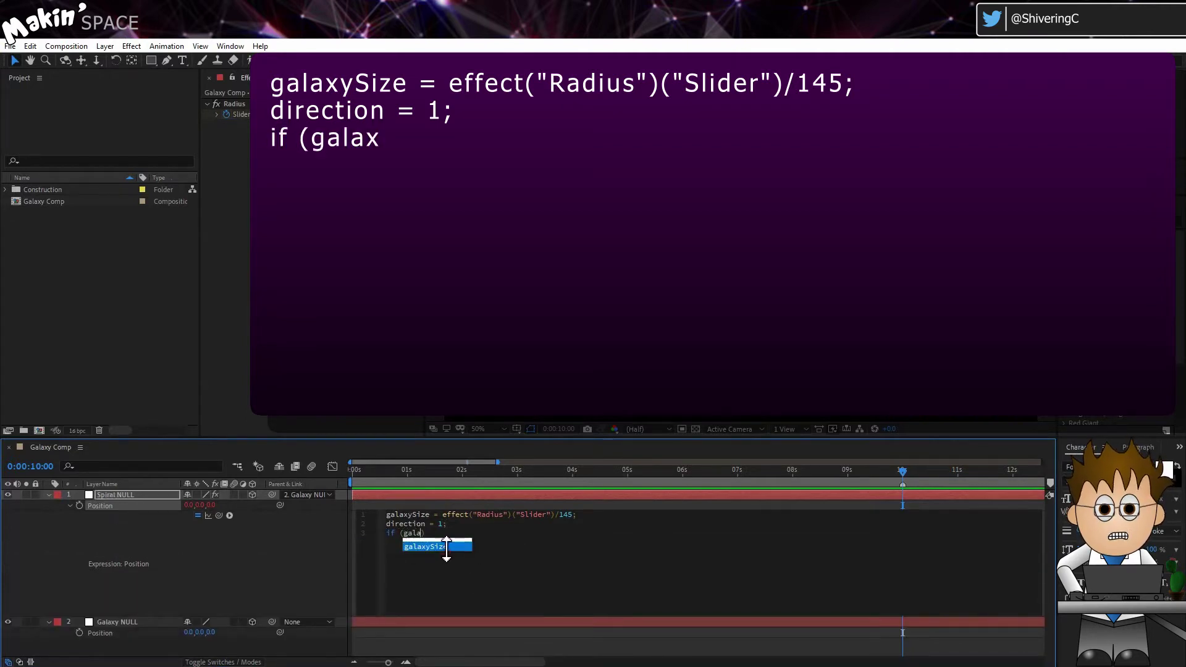
type("< ")
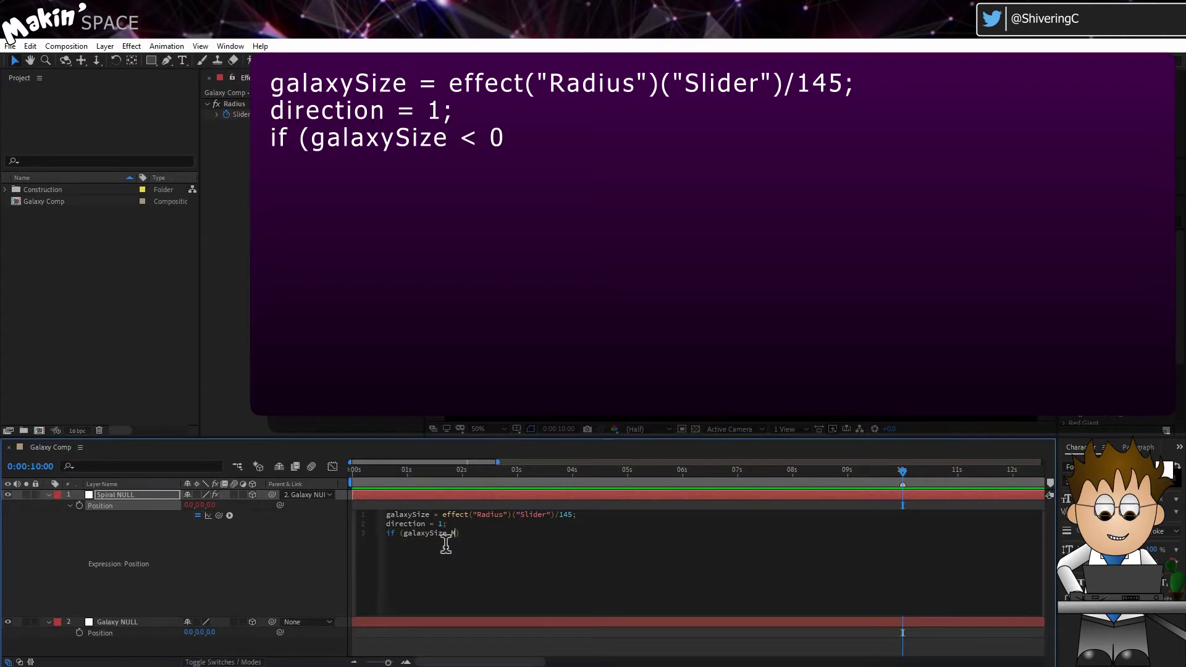
type("0) ")
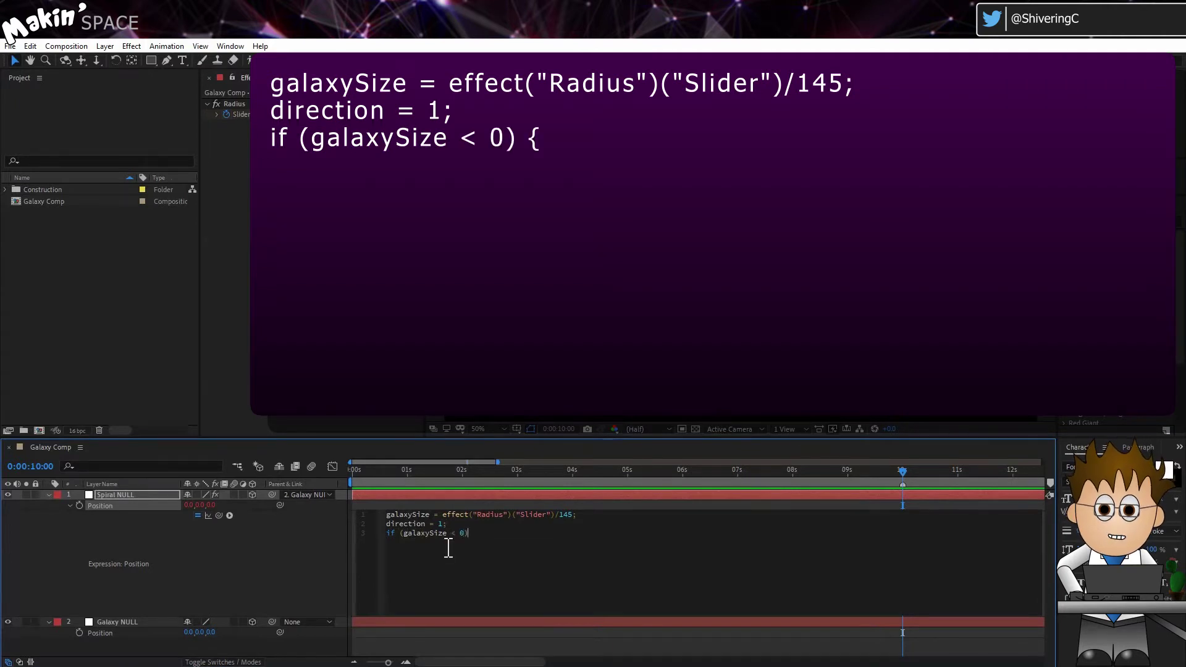
type("{")
key("Return")
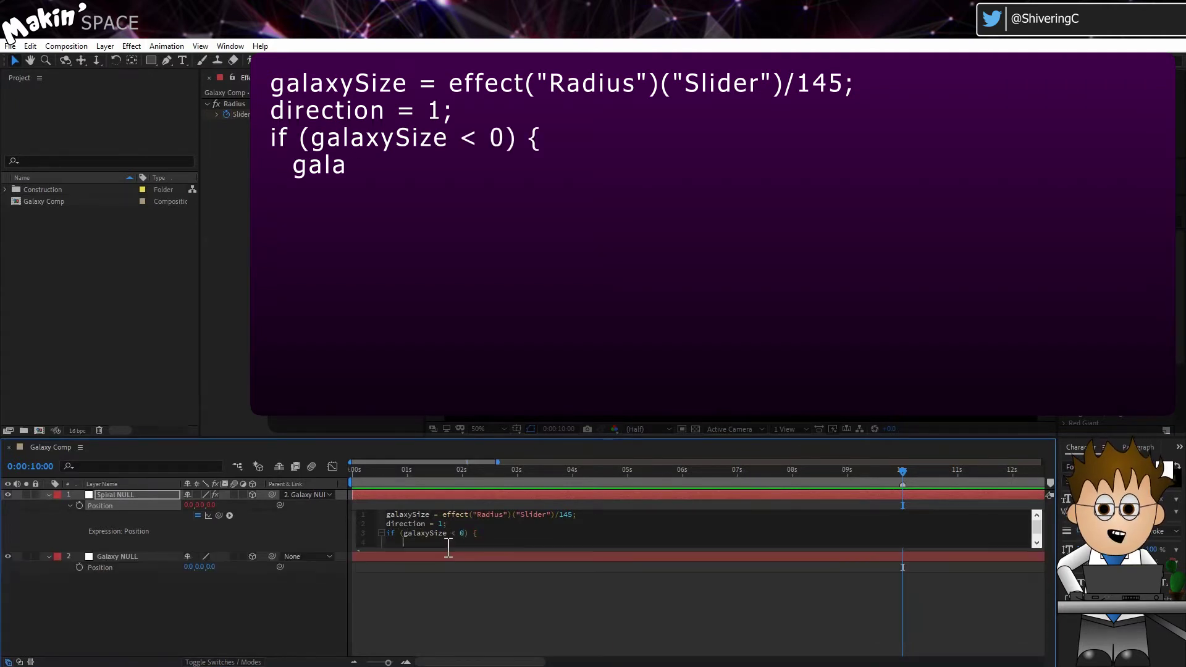
Add galaxySize = galaxySize*-1; as the first line inside the if block
type("galax")
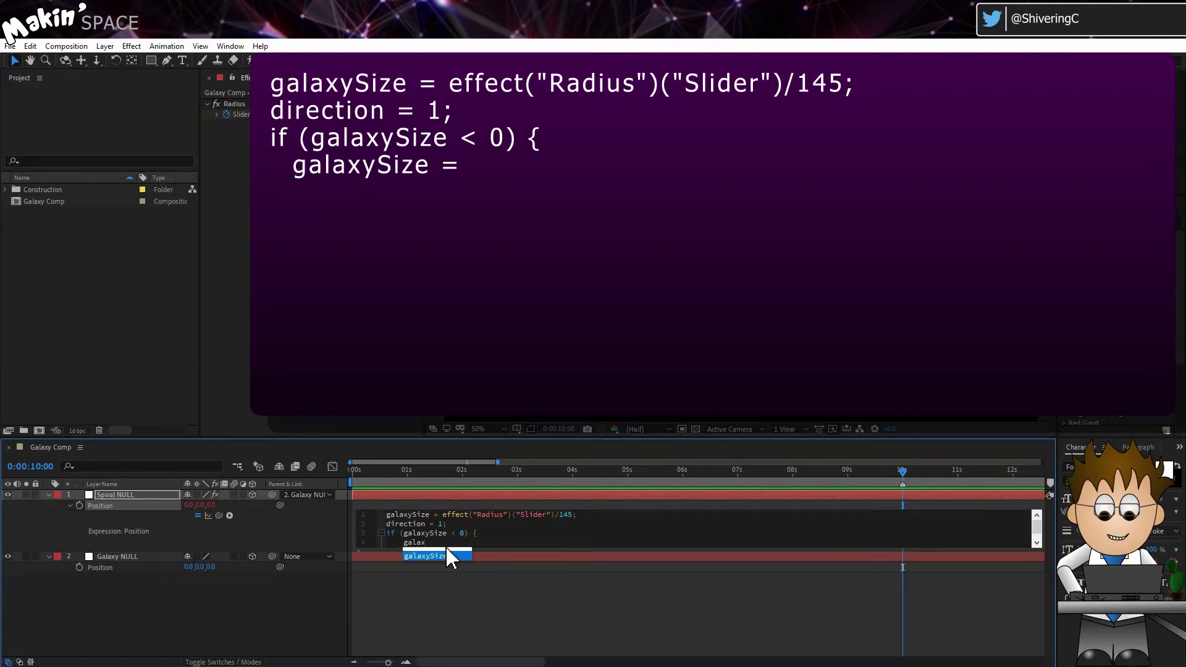
left_click(446, 556)
type("= ")
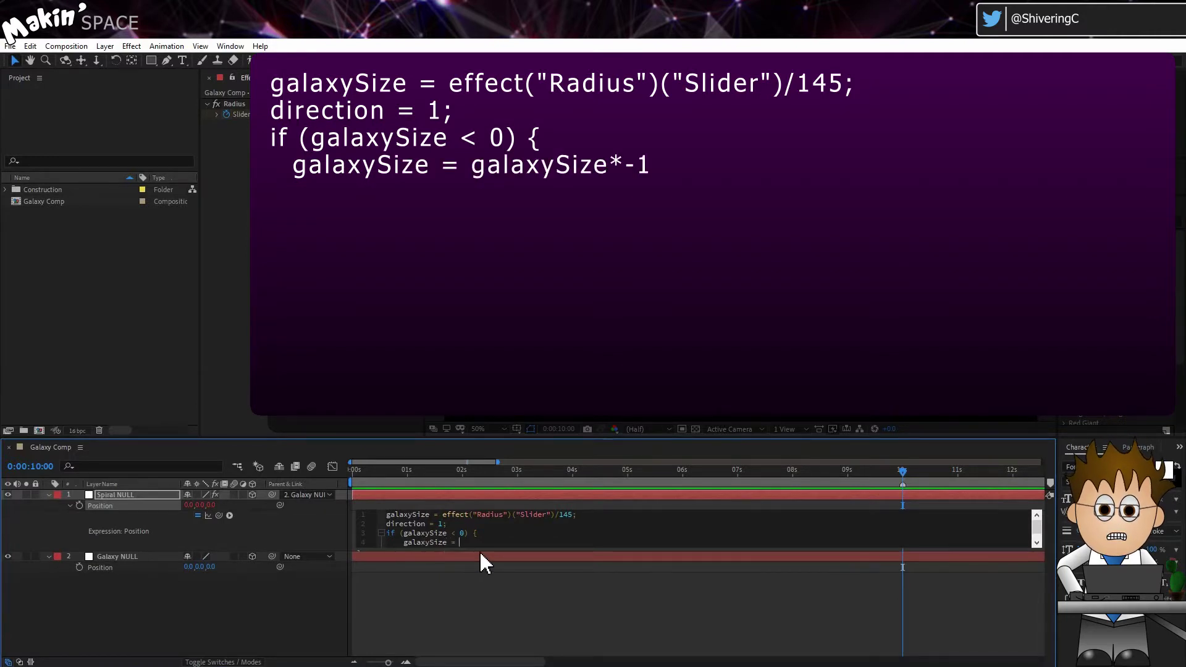
type("galax")
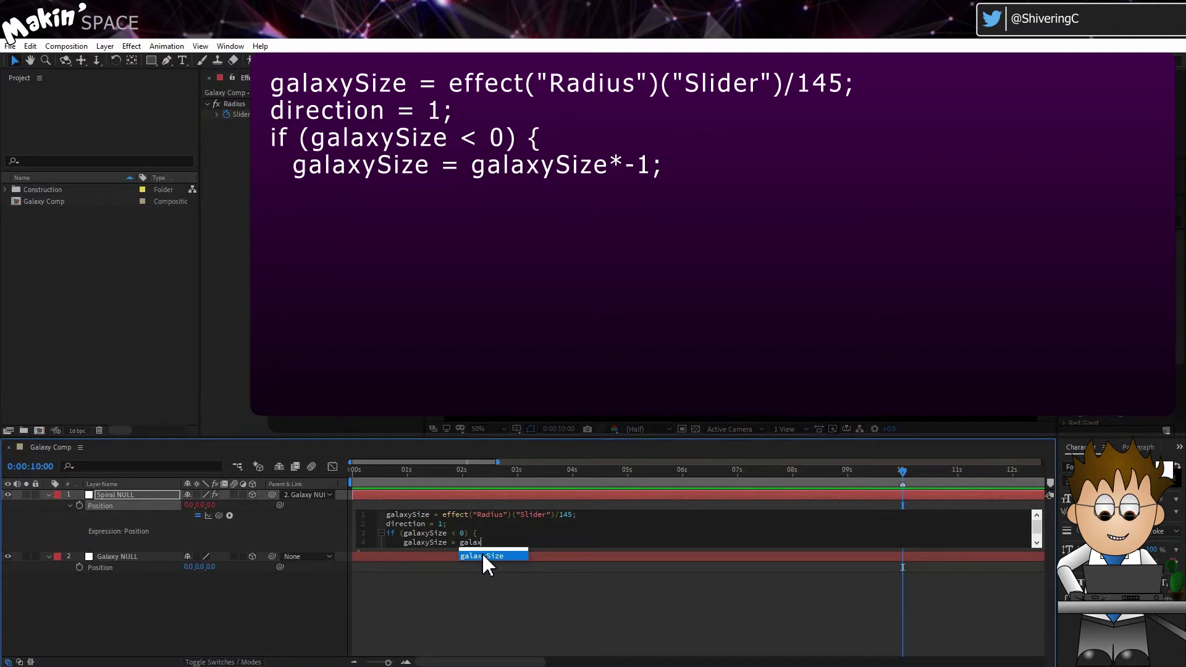
left_click(482, 555)
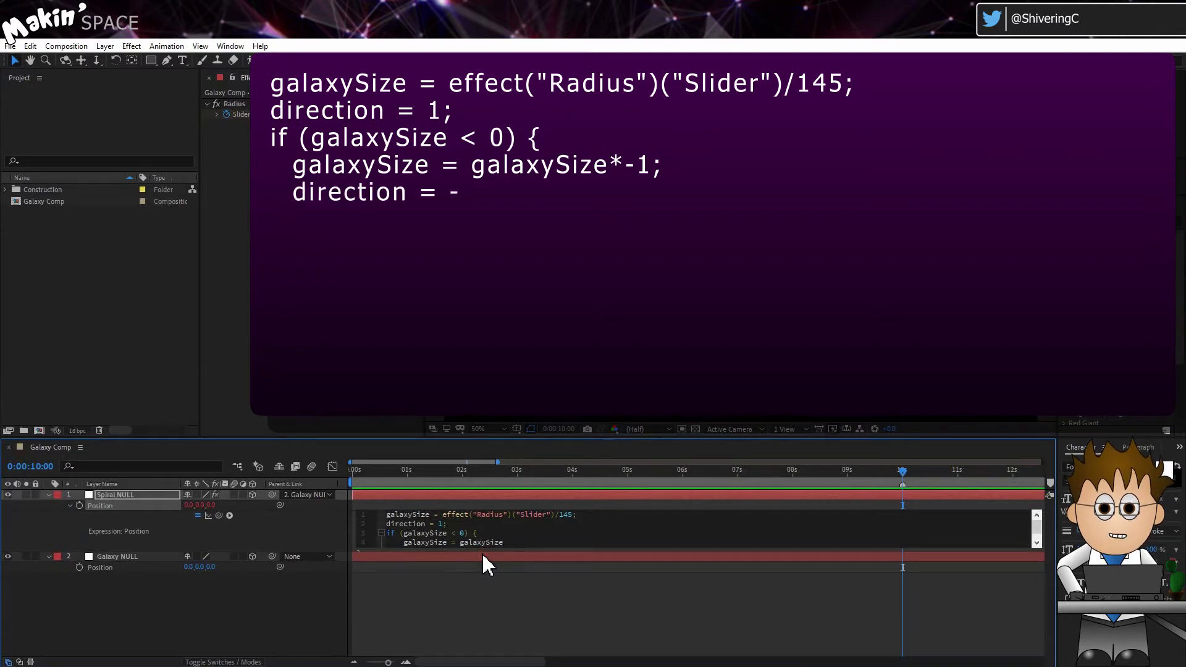
type("*-1;")
key("Return")
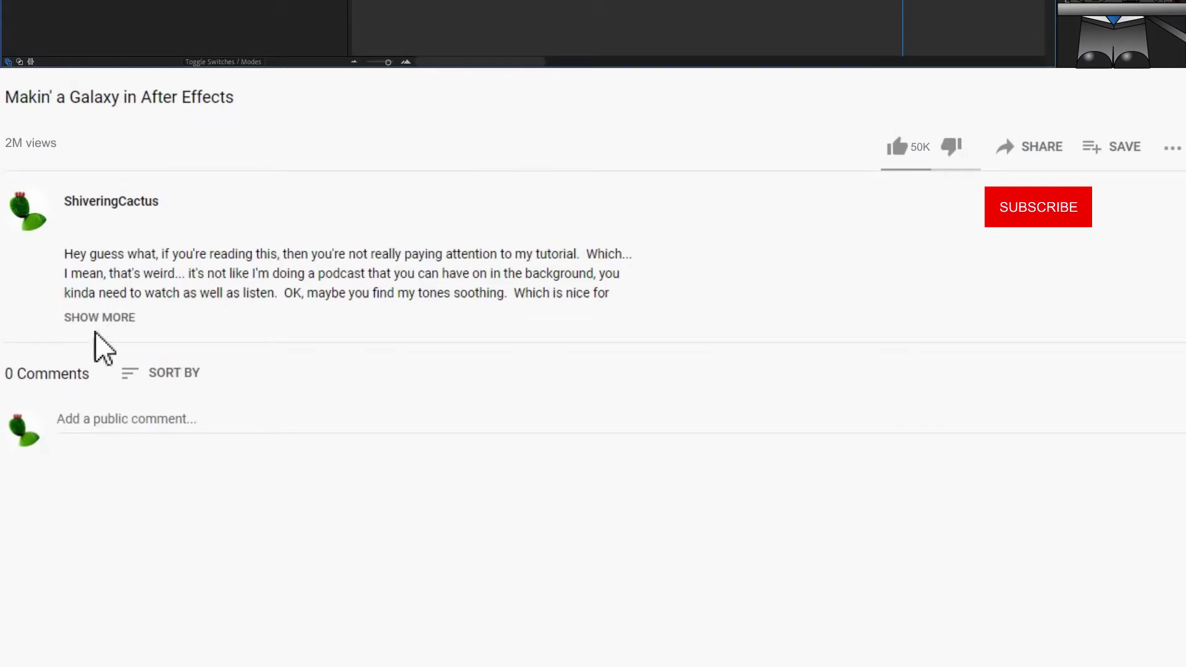
Copy the golden spiral lines from Y = 0; through [X,Y,Z] out of the YouTube video description and append them to the Spiral NULL's Position expression
left_click(120, 317)
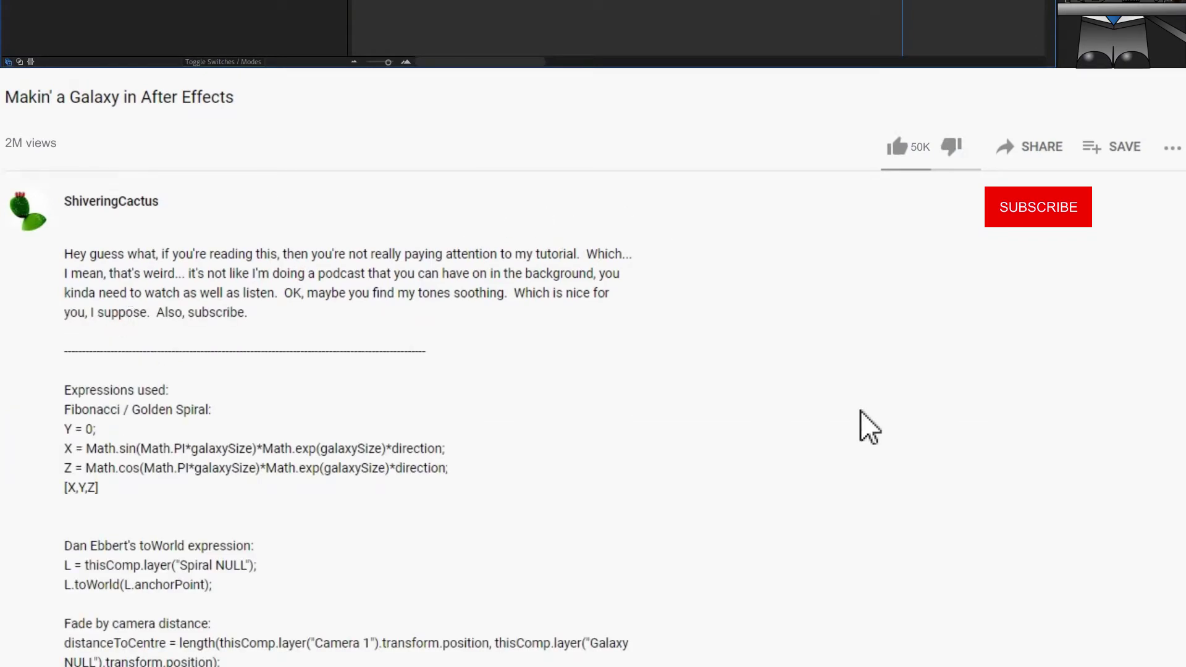
left_click_drag(65, 429, 136, 486)
right_click(91, 462)
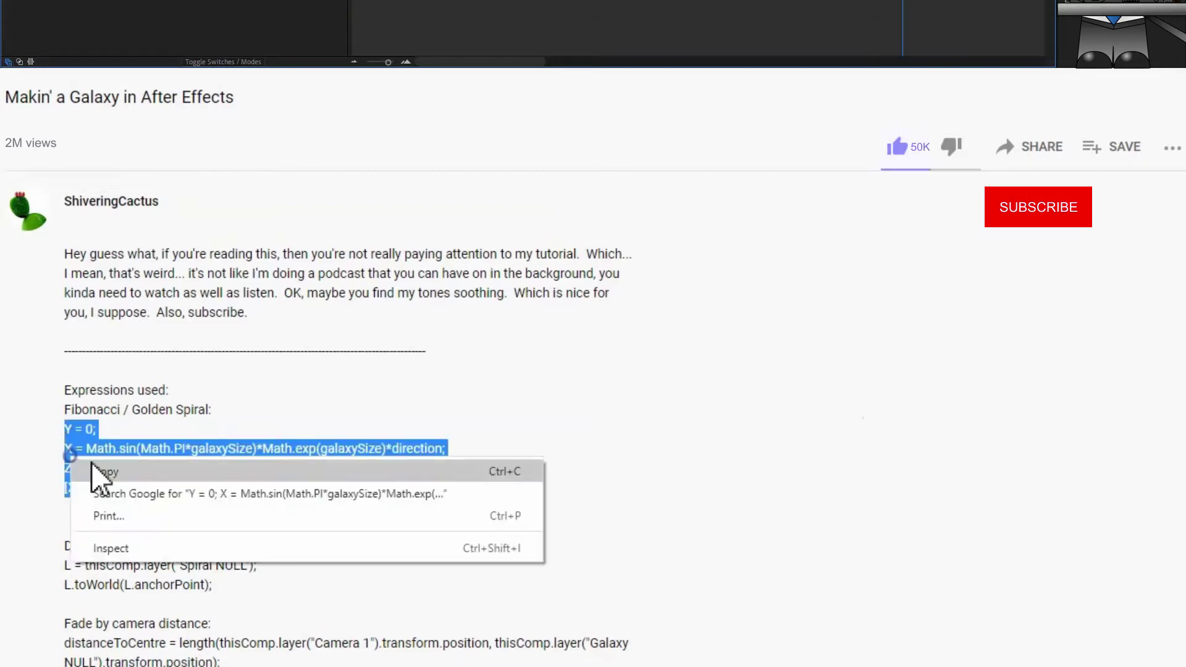
left_click(135, 470)
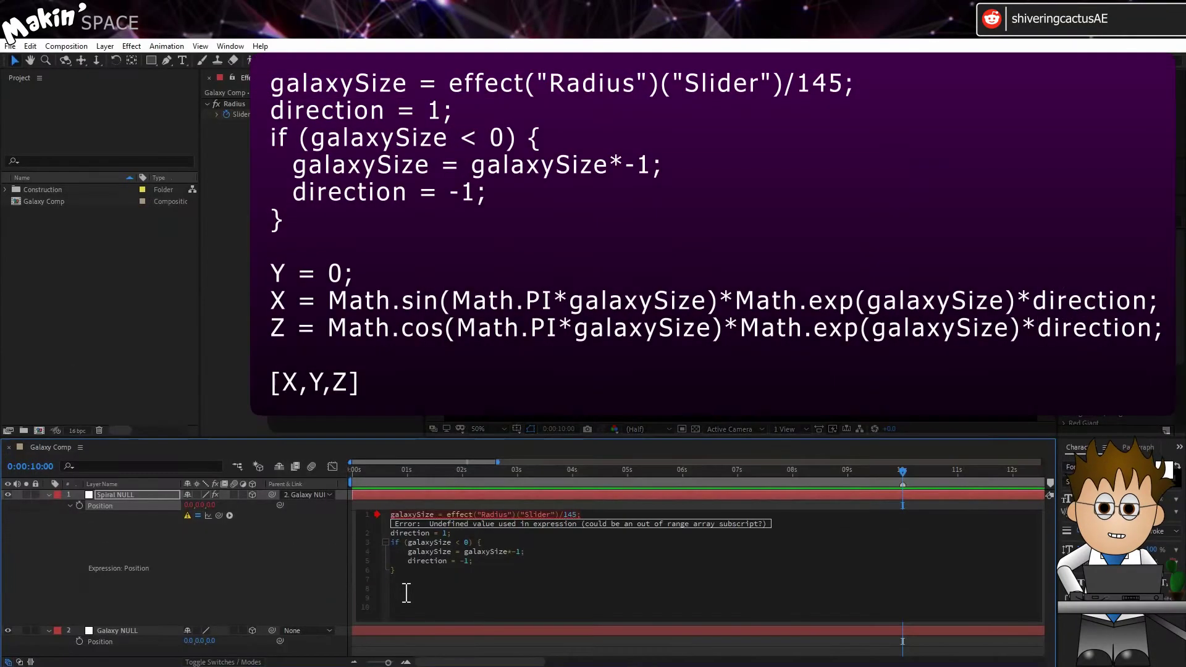
key("ctrl+v")
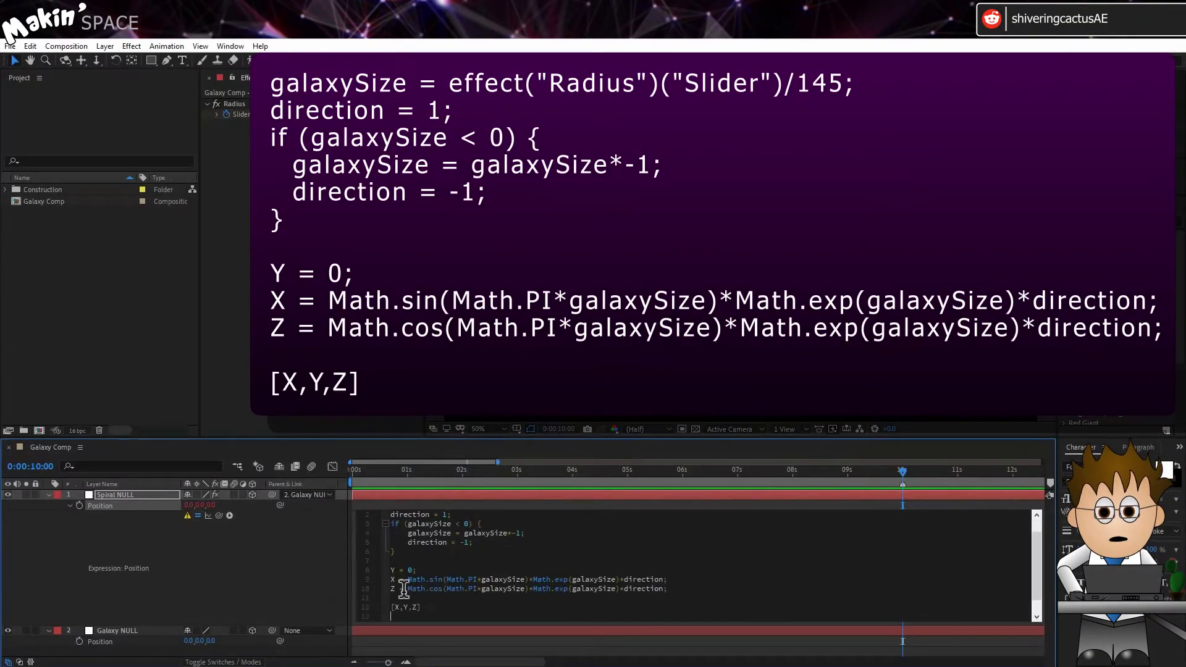
left_click(329, 572)
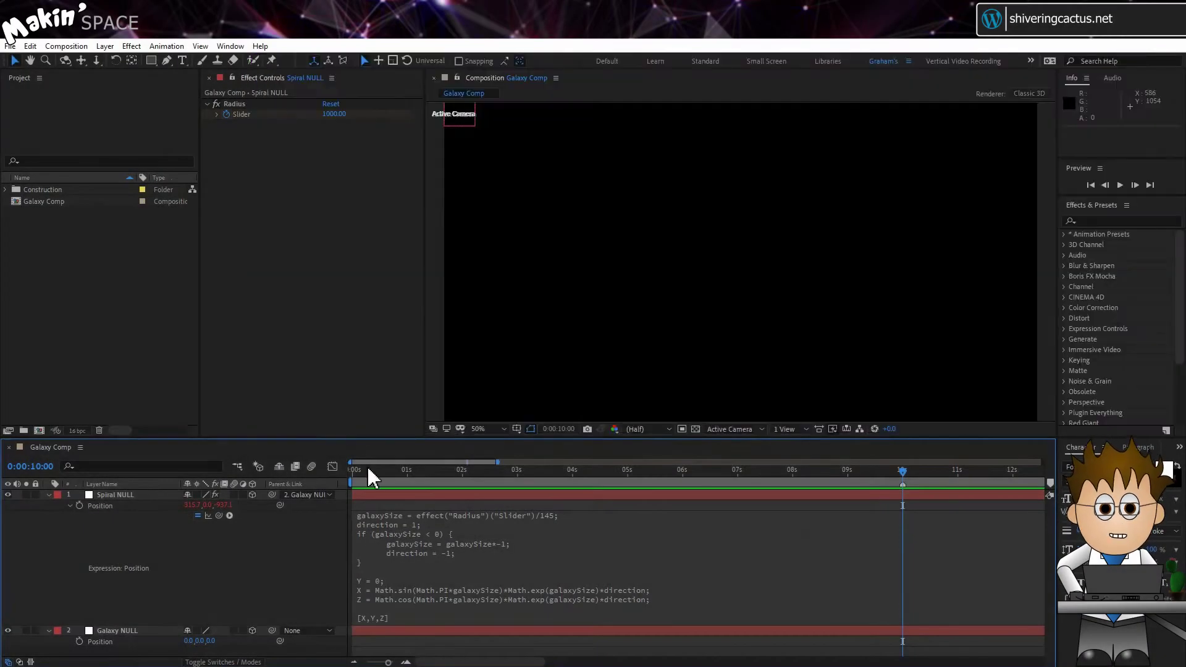
Return to 0:00:00:00 and set the Galaxy NULL's X position to 960 and Y position to 540
left_click_drag(372, 476, 311, 473)
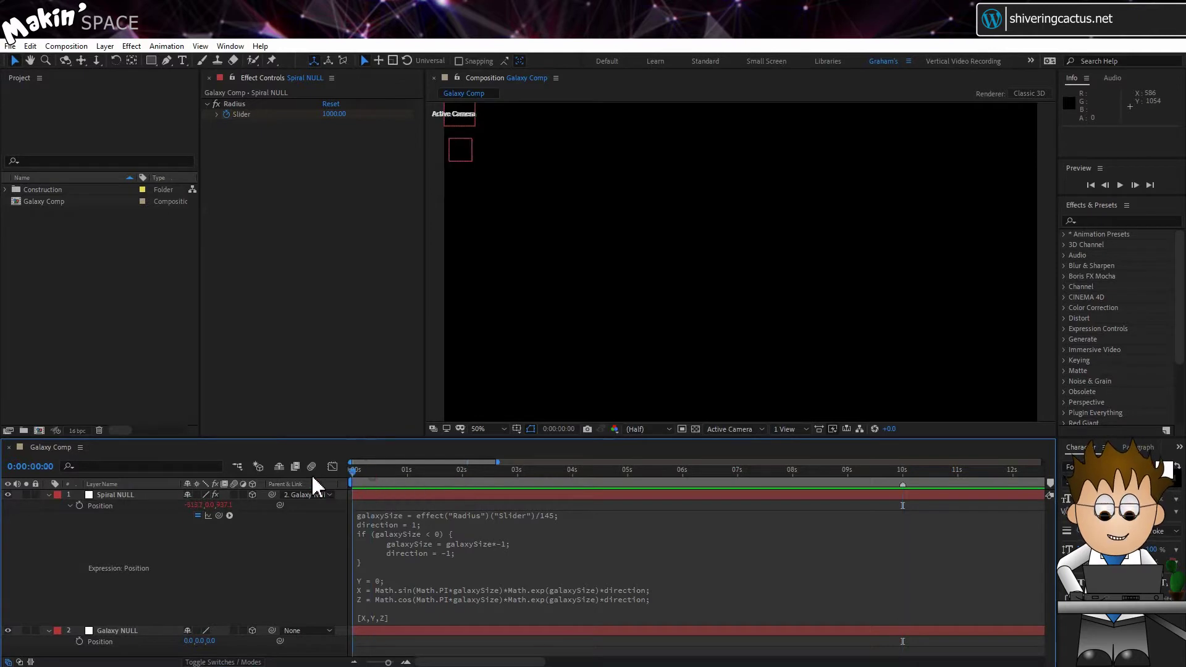
left_click(189, 640)
type("960")
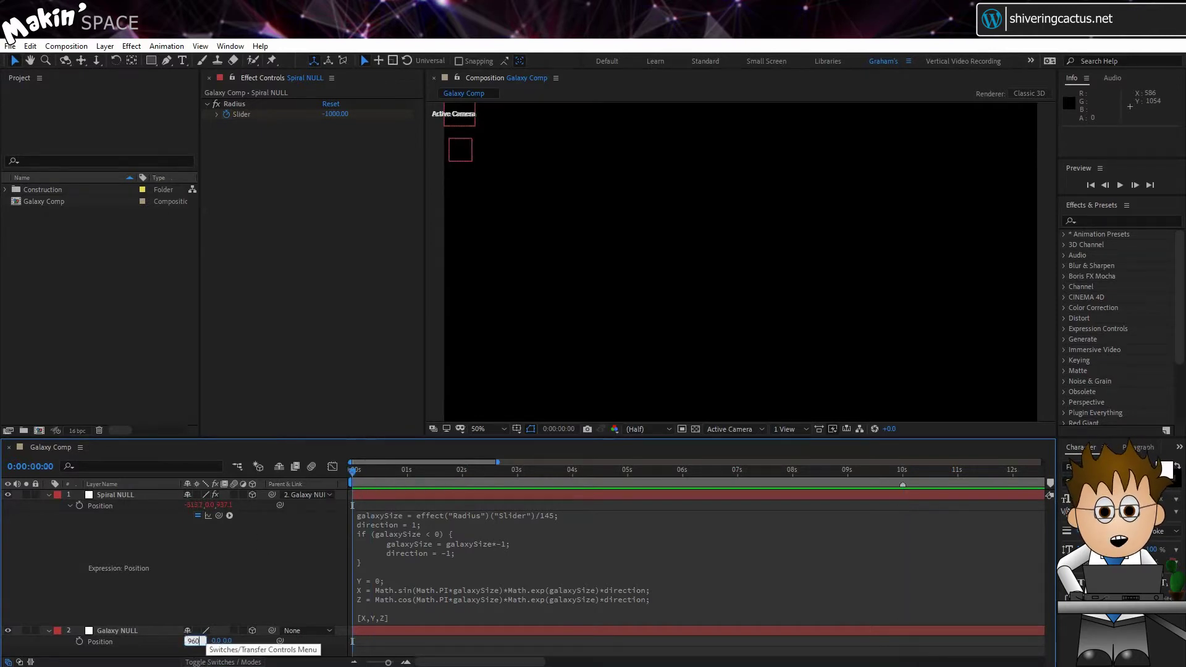
key("Tab")
type("54")
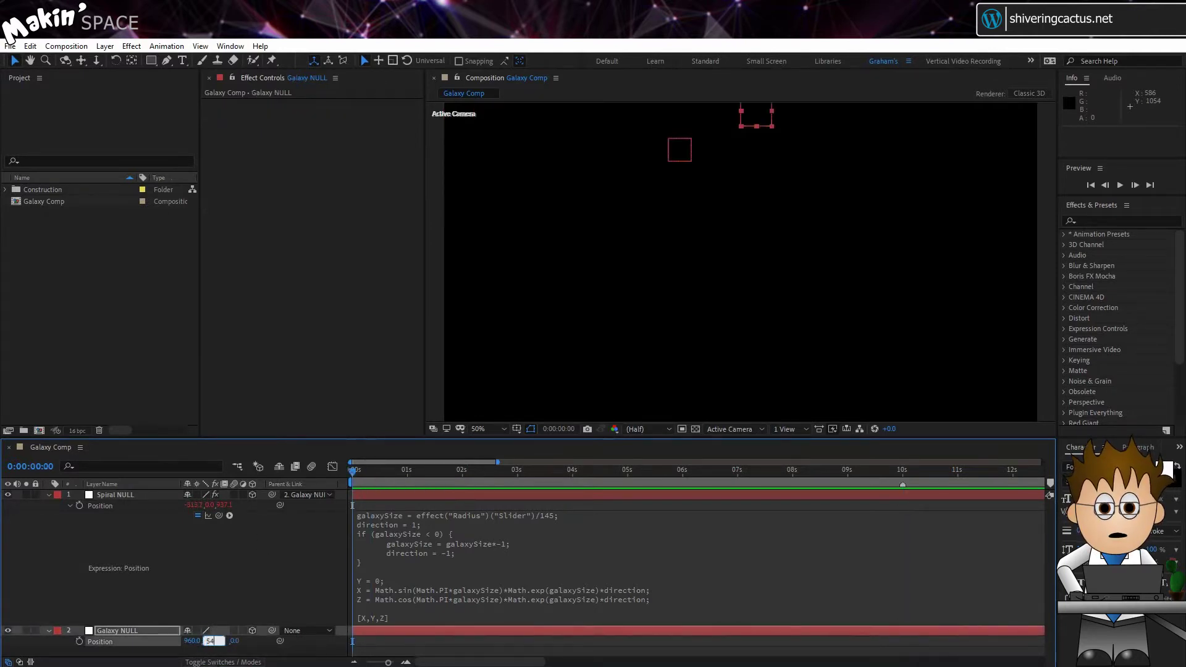
type("0")
left_click(235, 596)
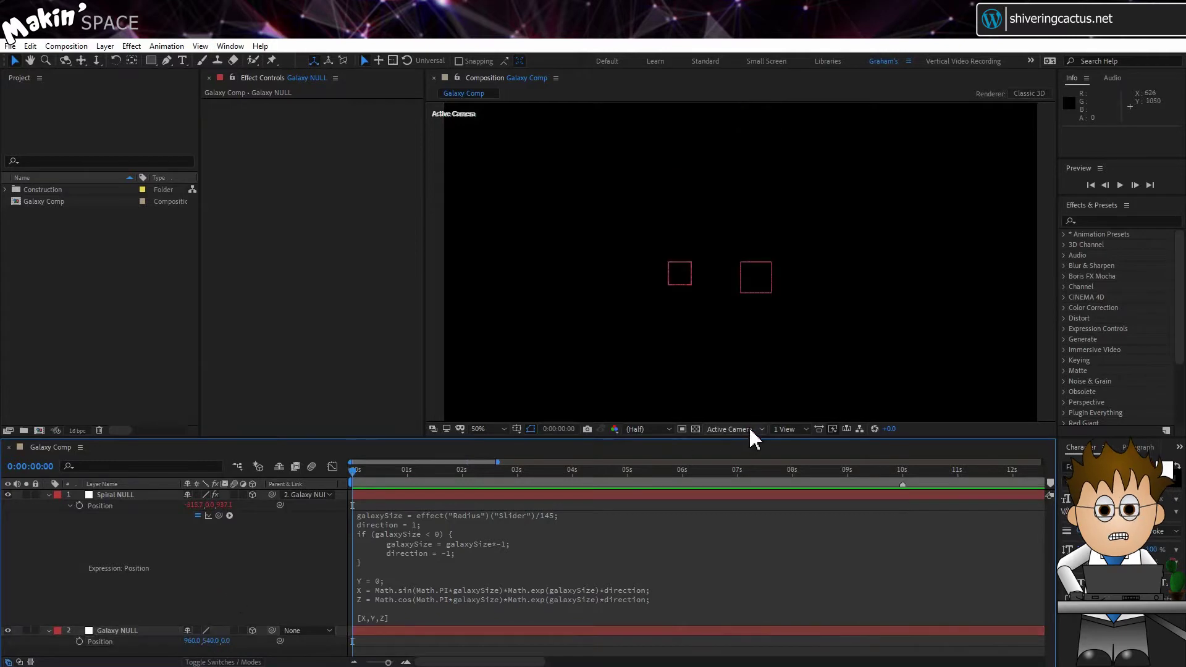
Switch the composition to Top view and scrub through time with Spiral NULL selected to check its spiral motion
left_click(749, 426)
left_click(741, 480)
left_click(473, 471)
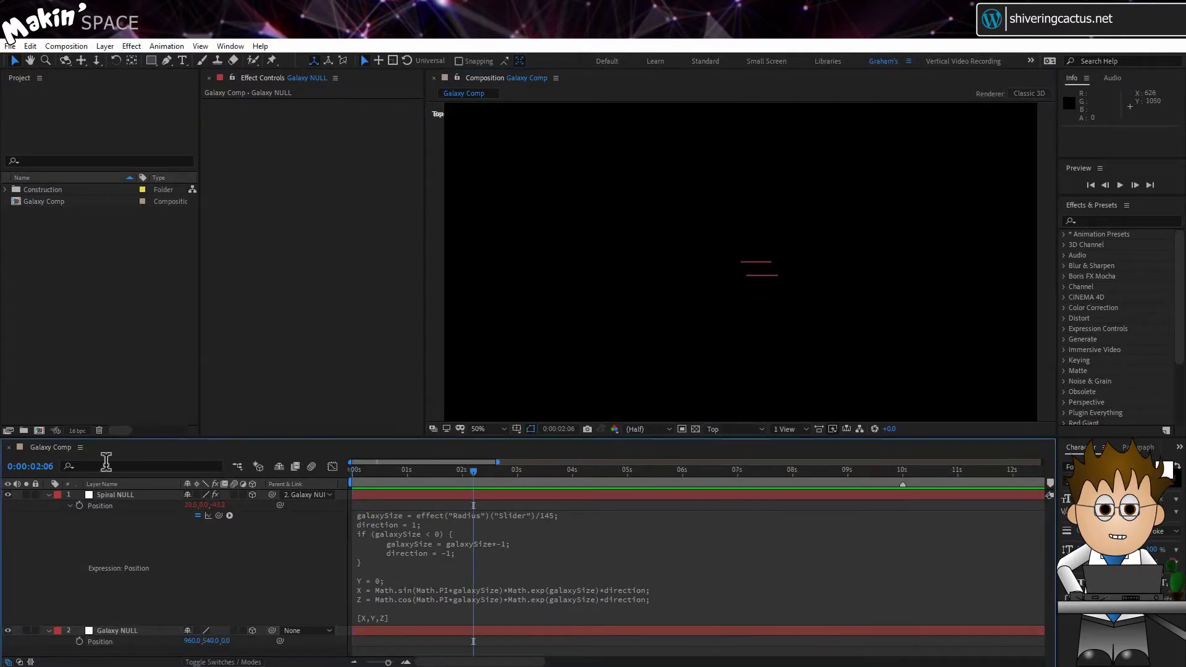
left_click(116, 496)
left_click_drag(358, 473, 653, 489)
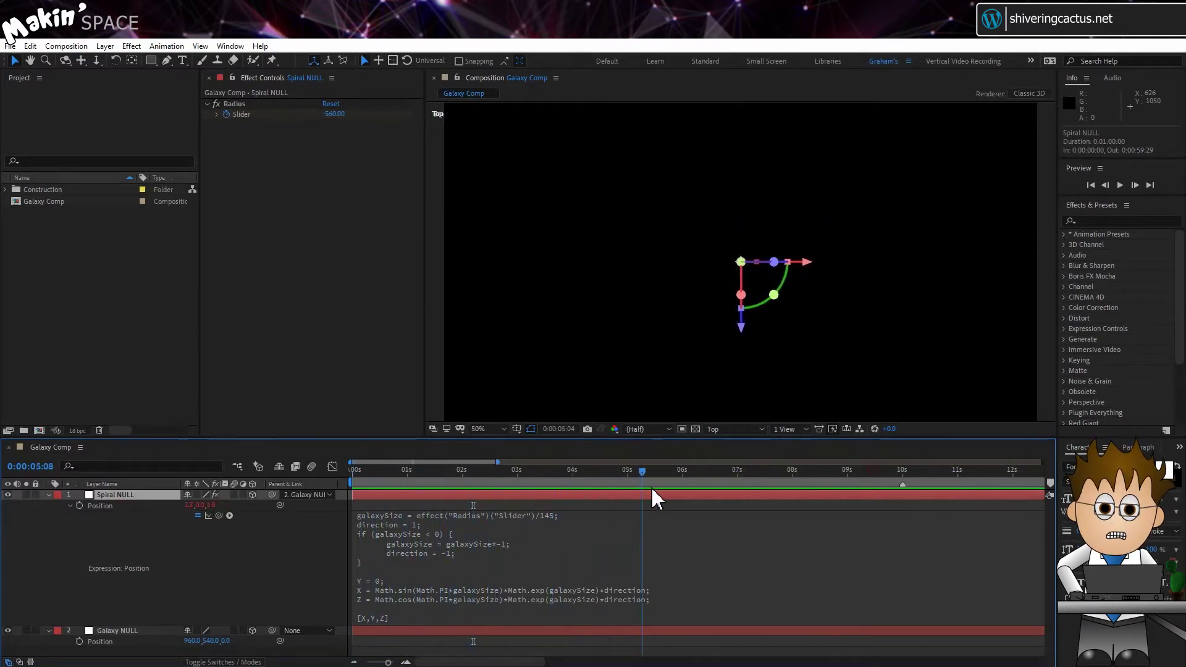
Duplicate the Galaxy NULL layer, place the copy above Spiral NULL and rename it Null 1
left_click(49, 495)
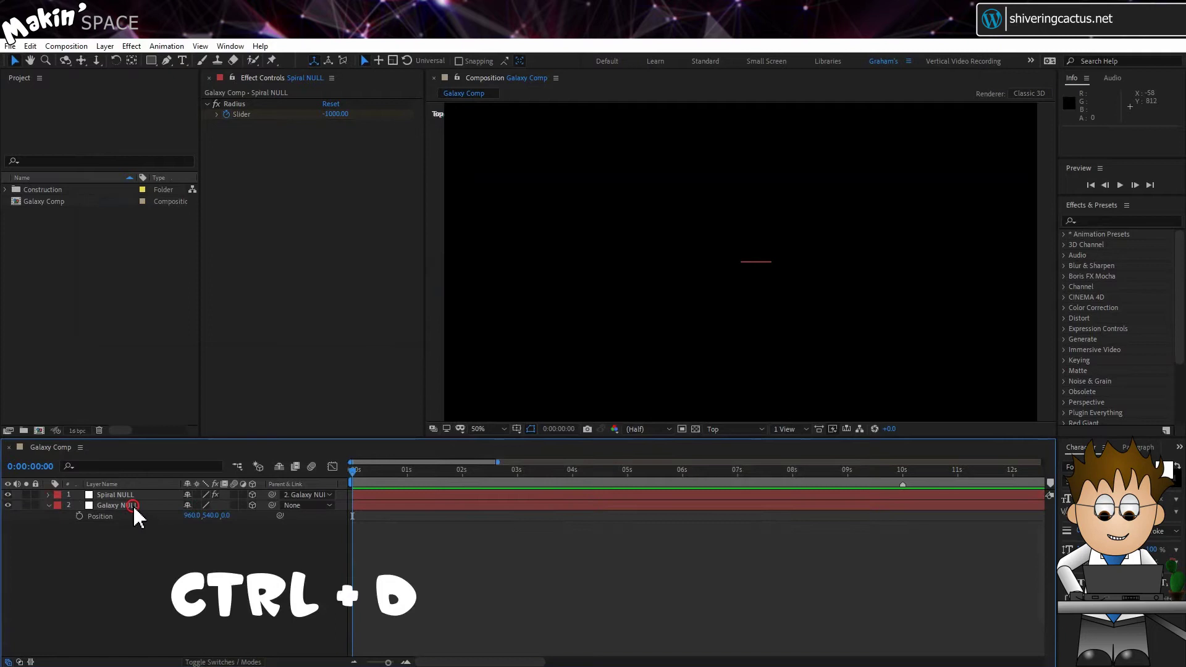
left_click(132, 505)
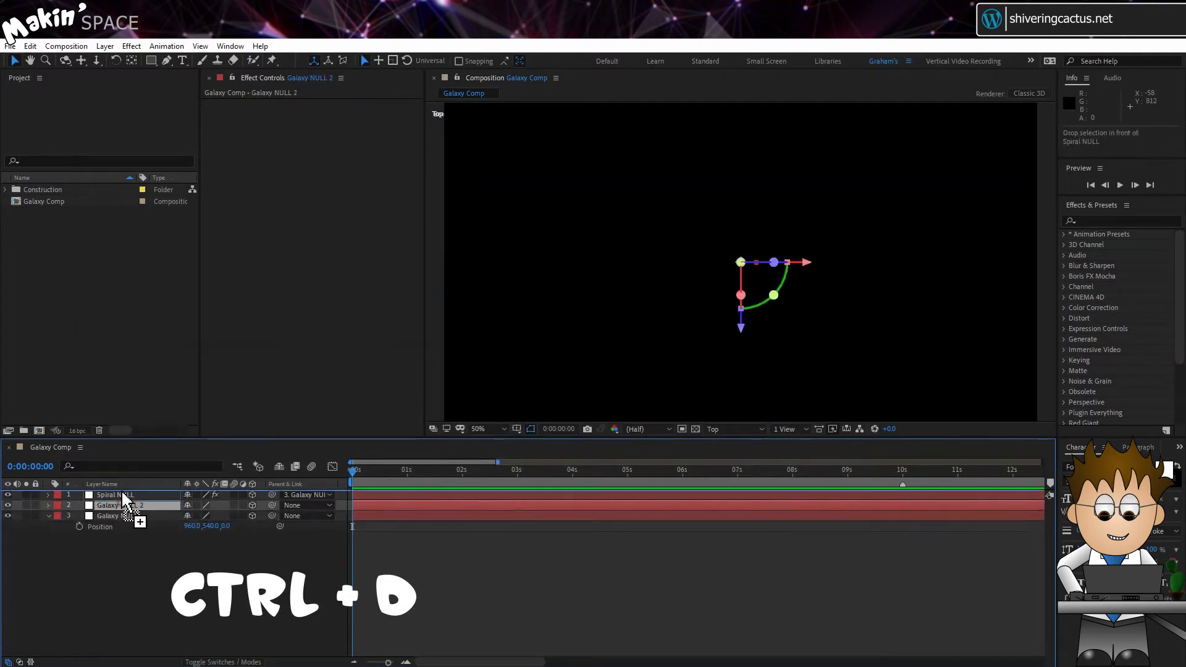
key("ctrl+d")
key("Return")
type("Null 1")
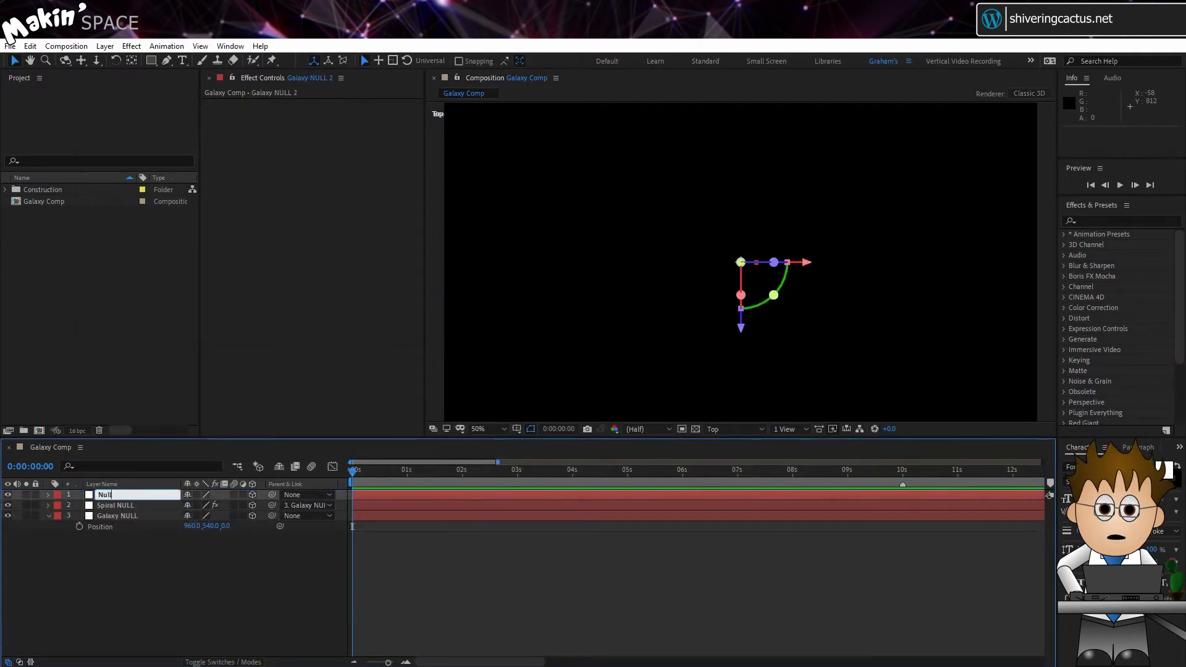
key("Return")
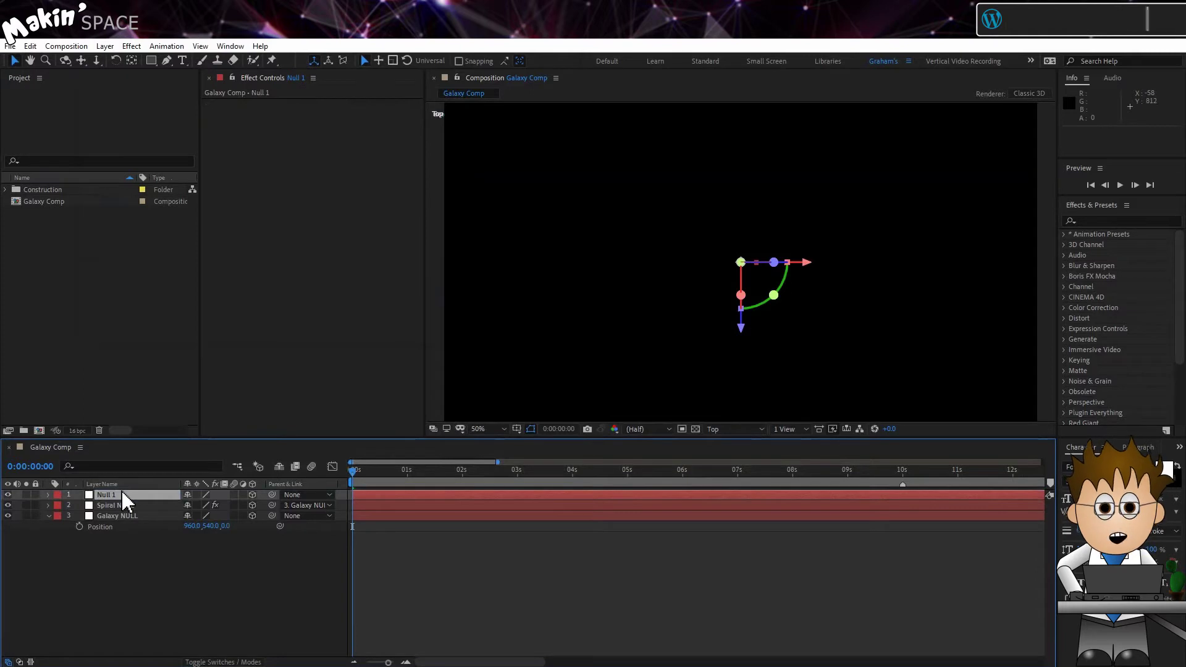
Give Null 1's Position the two-line expression L = thisComp.layer("Spiral NULL"); L.toWorld(L.anchorPoint); and enlarge its expression area
key("p")
key("Return")
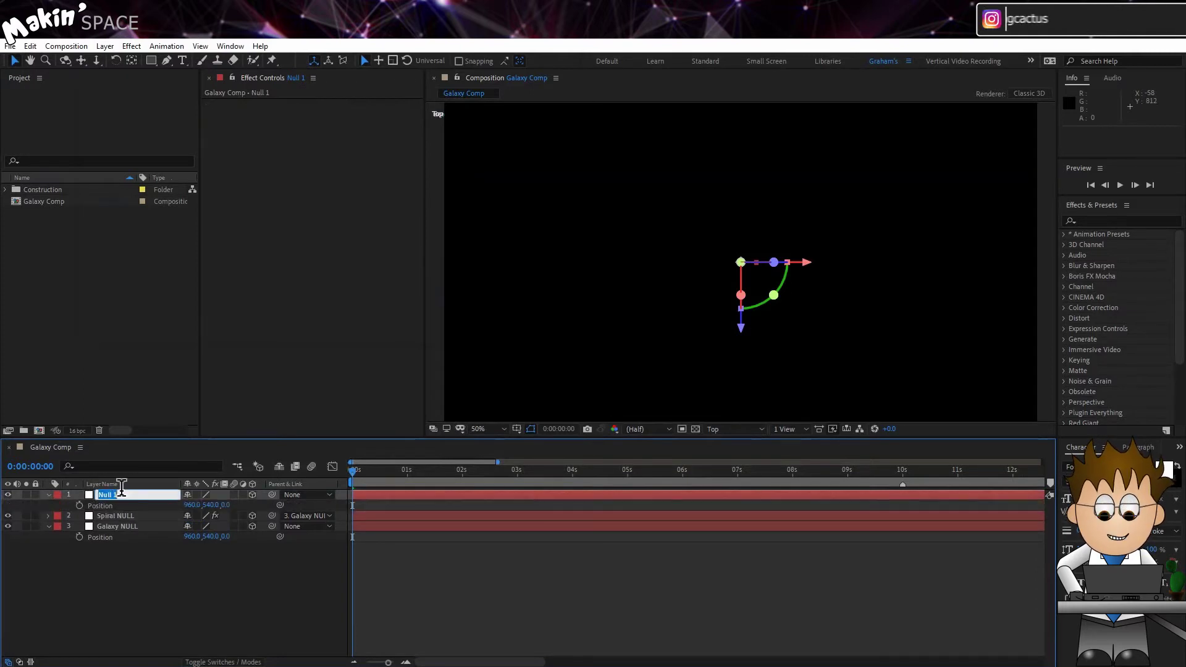
left_click(68, 505)
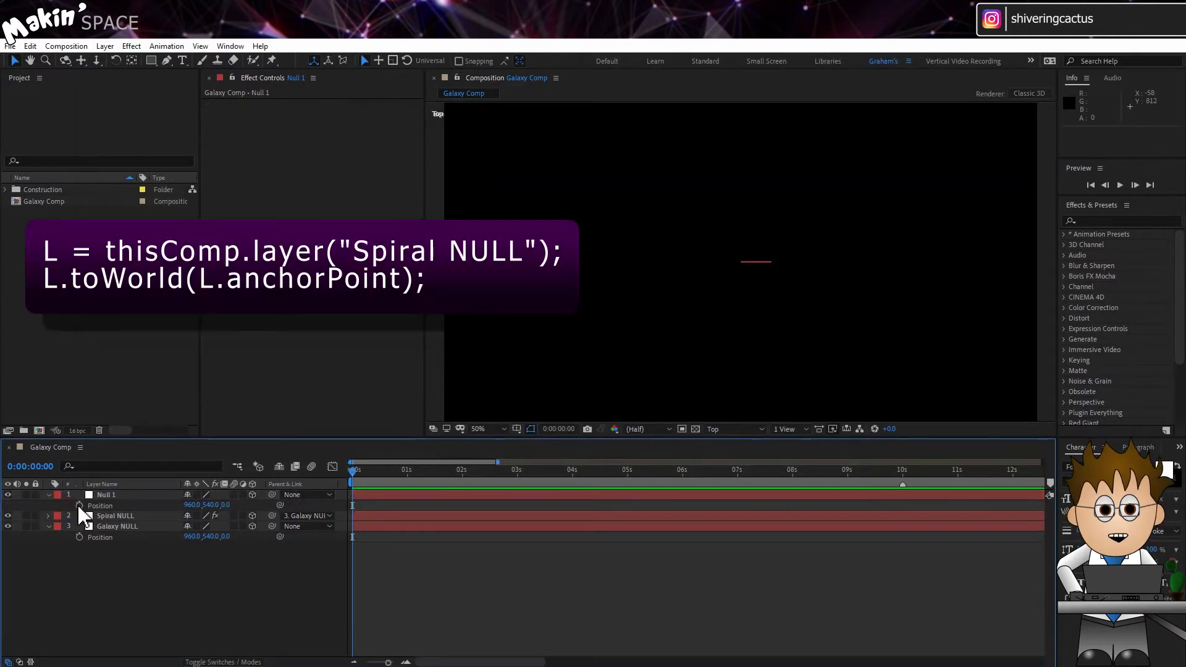
left_click(79, 506, "alt")
type("L = thisComp.layer(\"Spiral NULL\"); L.toWorld(L.anchorPoint);")
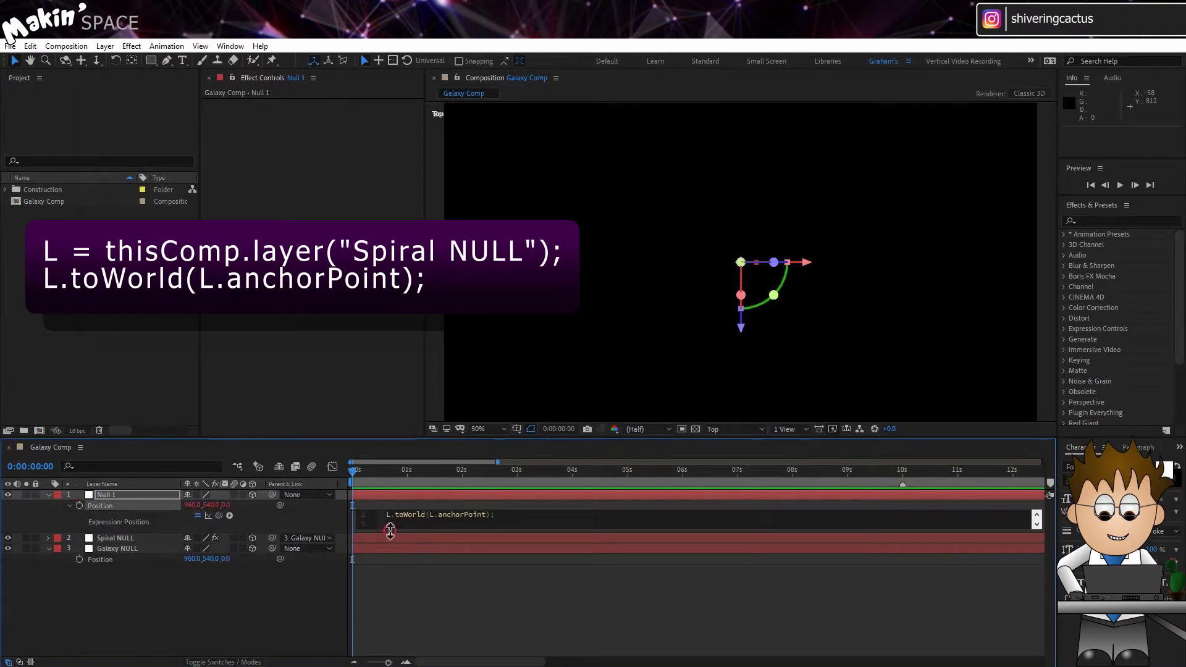
left_click_drag(390, 532, 388, 566)
left_click(314, 538)
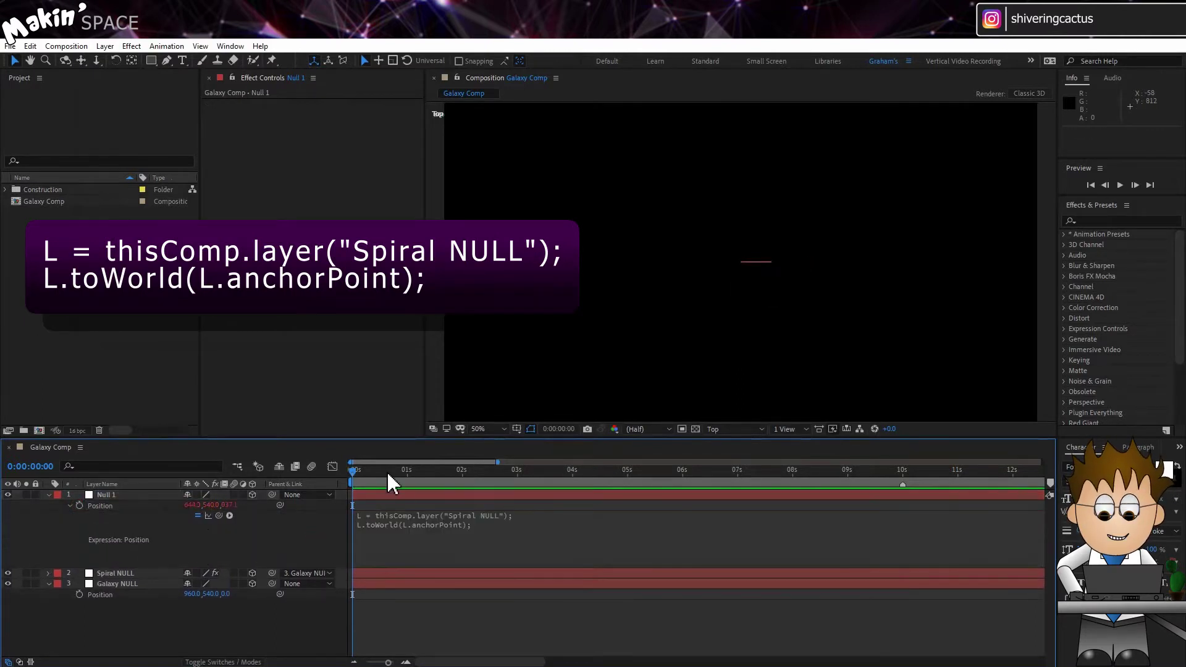
Scrub through time to compare the Position values of Null 1 and Spiral NULL, ending at 0:00:00:00
left_click(106, 494)
left_click_drag(378, 480, 525, 487)
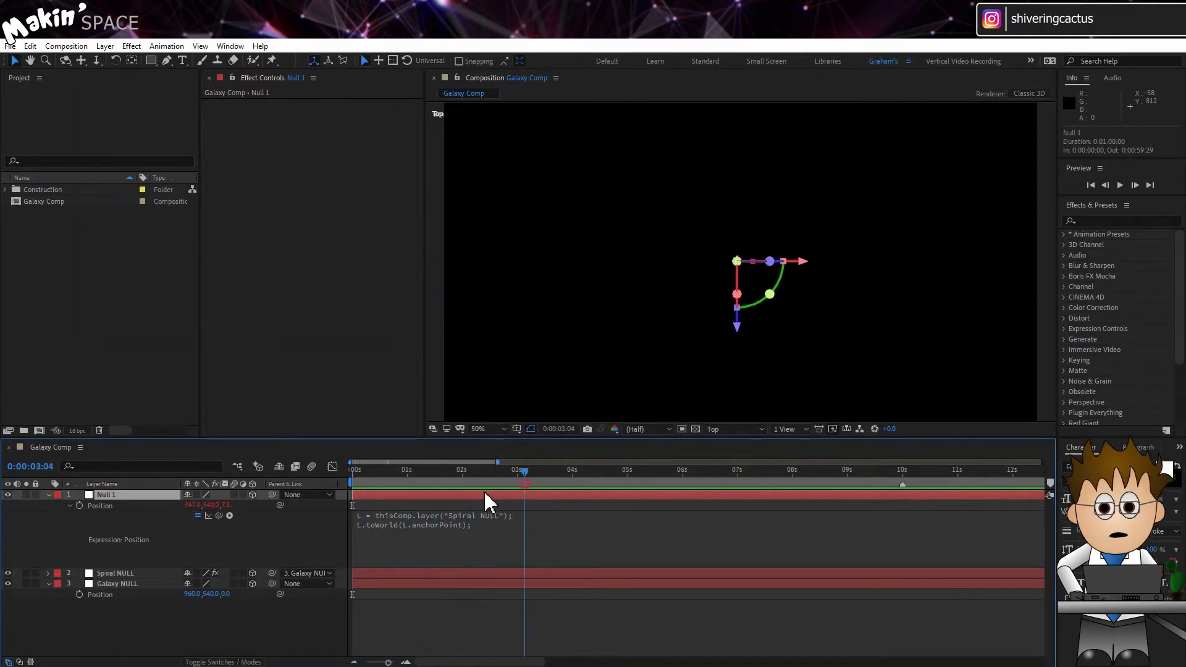
left_click(152, 573)
key("p")
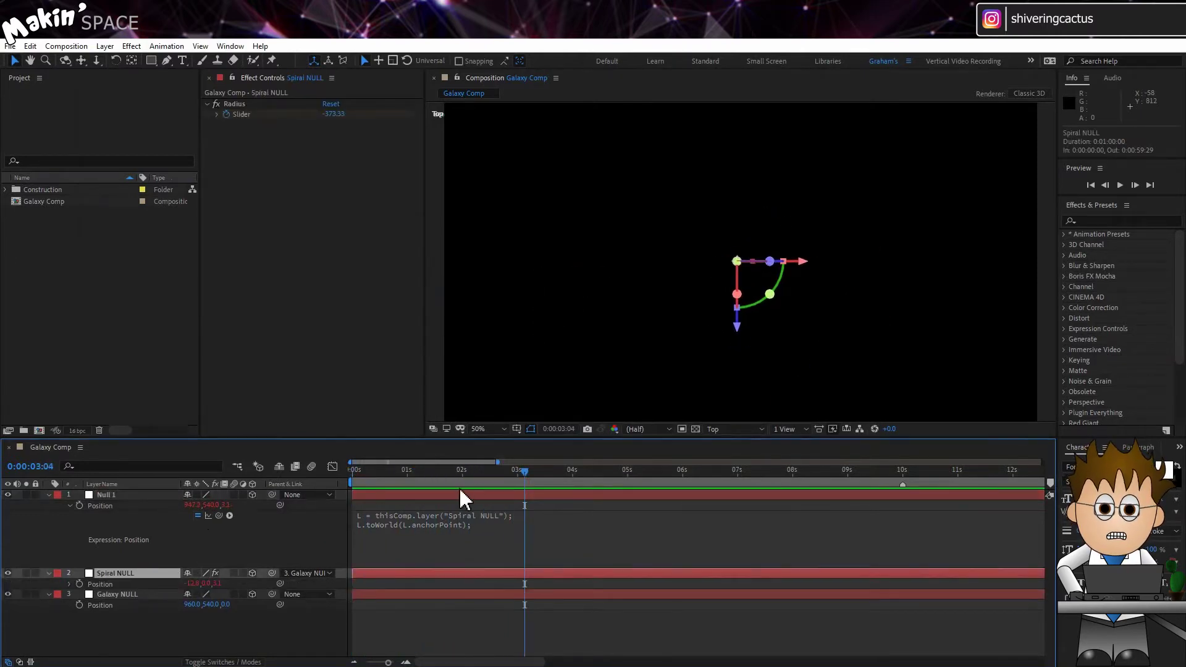
mouse_move(510, 476)
left_mouse_down()
mouse_move(473, 480)
mouse_move(525, 485)
left_mouse_up()
left_click_drag(550, 483, 314, 484)
left_click(175, 548)
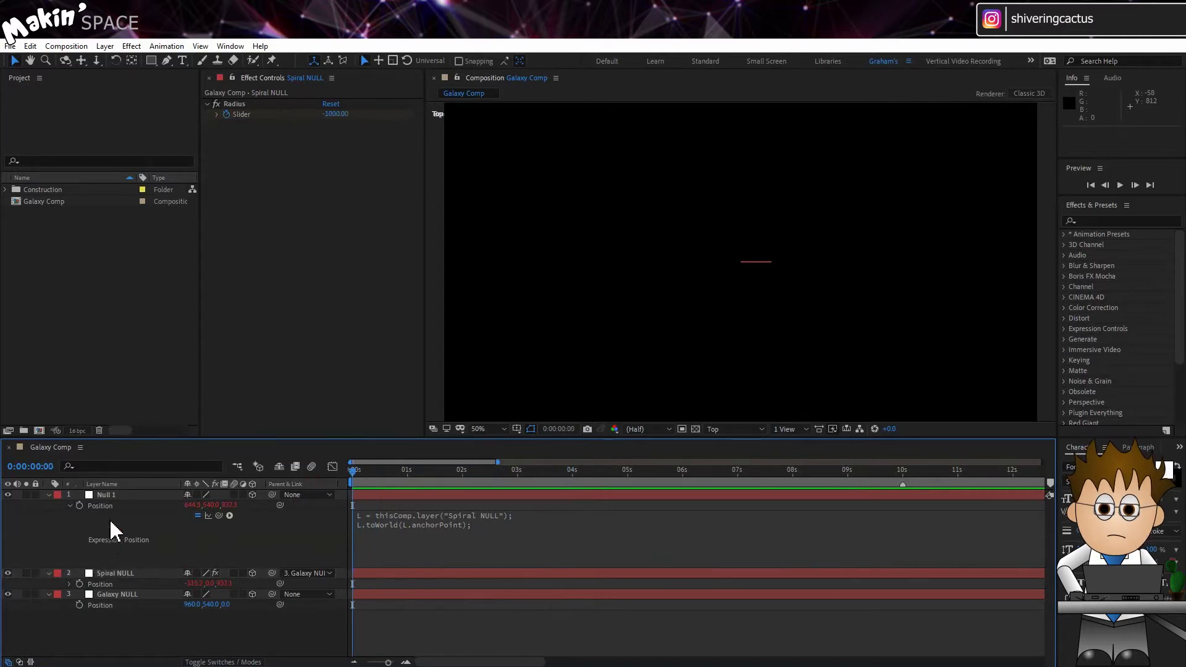
Create a new solid layer coloured red and sized to match the composition
left_click(109, 47)
mouse_move(114, 58)
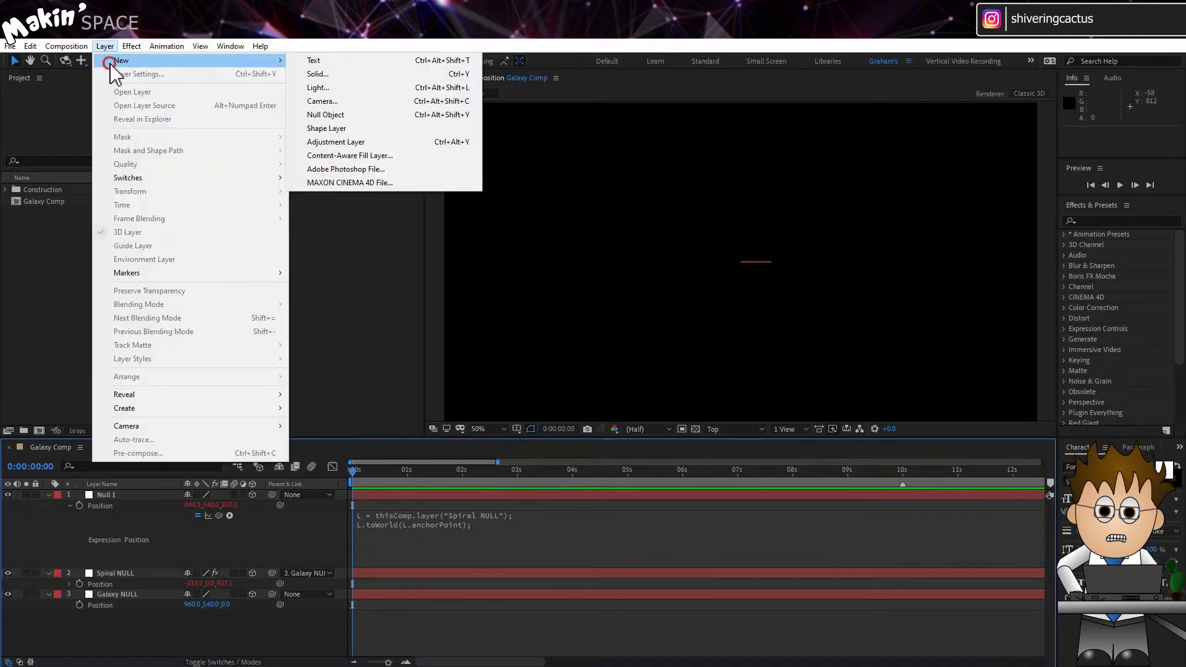
left_click(379, 78)
left_click(586, 428)
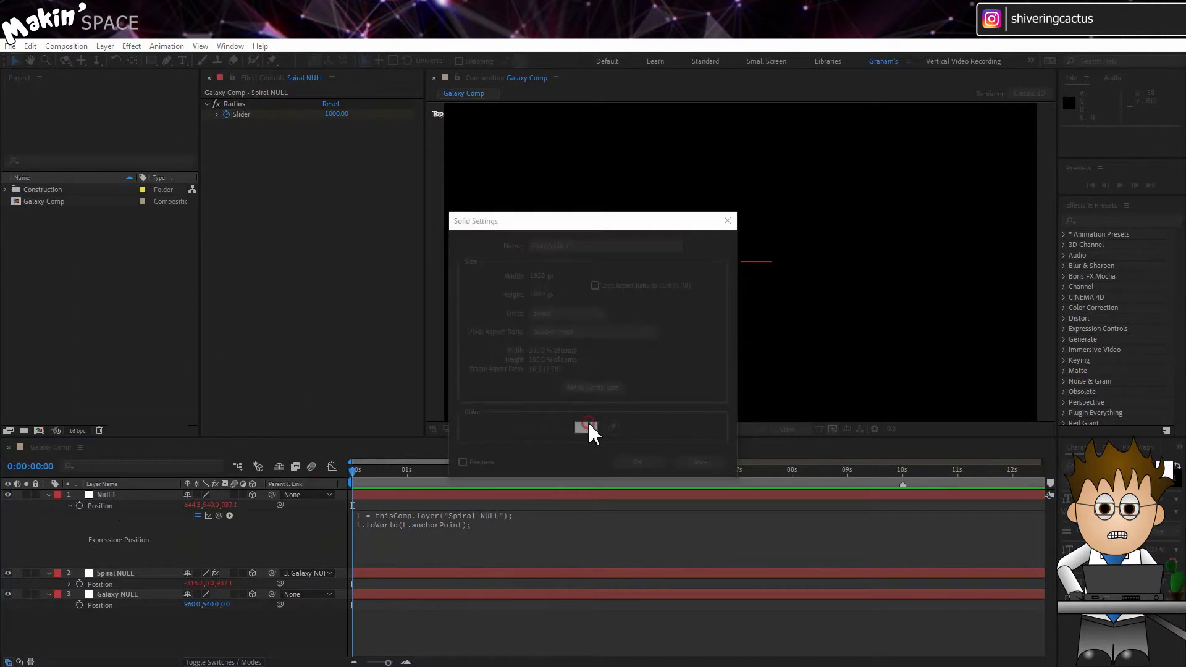
left_click(233, 287)
left_click(352, 261)
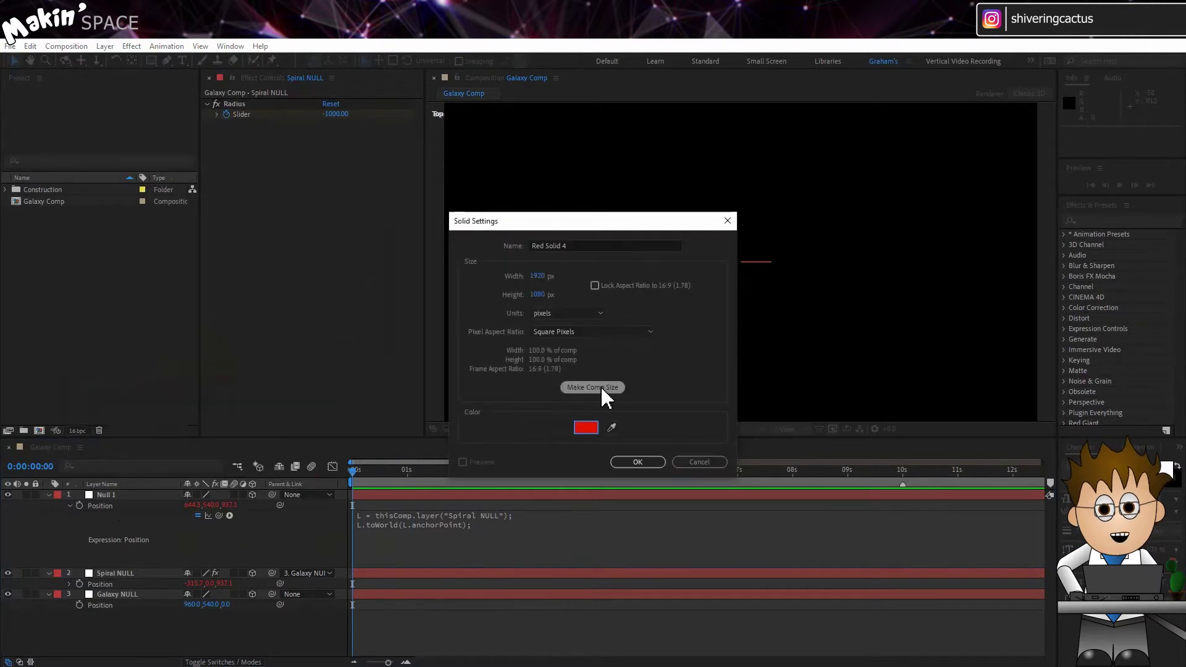
left_click(601, 387)
left_click(643, 463)
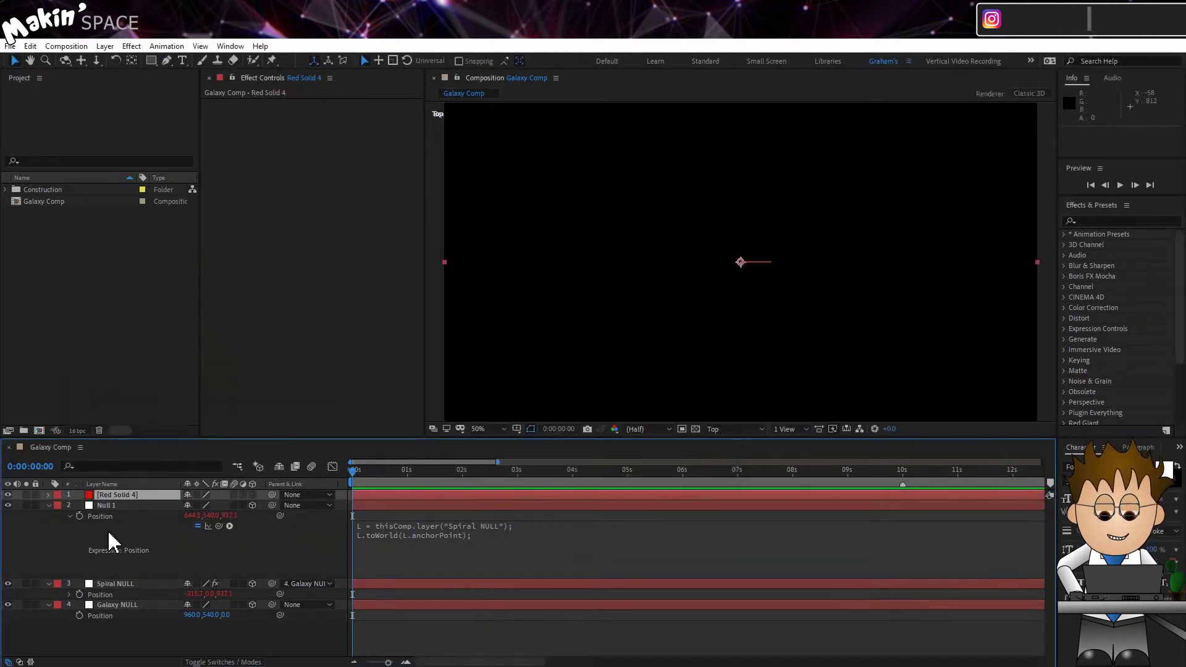
Rename the red solid layer Stars and collapse the properties of Null 1, Spiral NULL and Galaxy NULL
key("Return")
type("Stars")
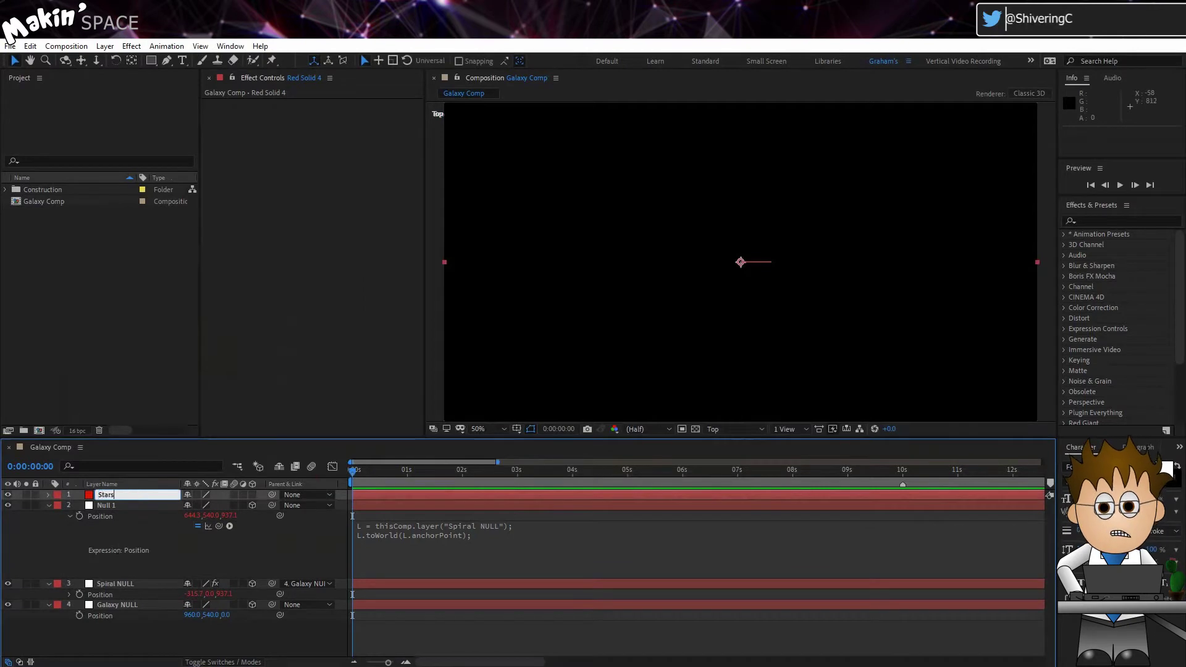
key("Return")
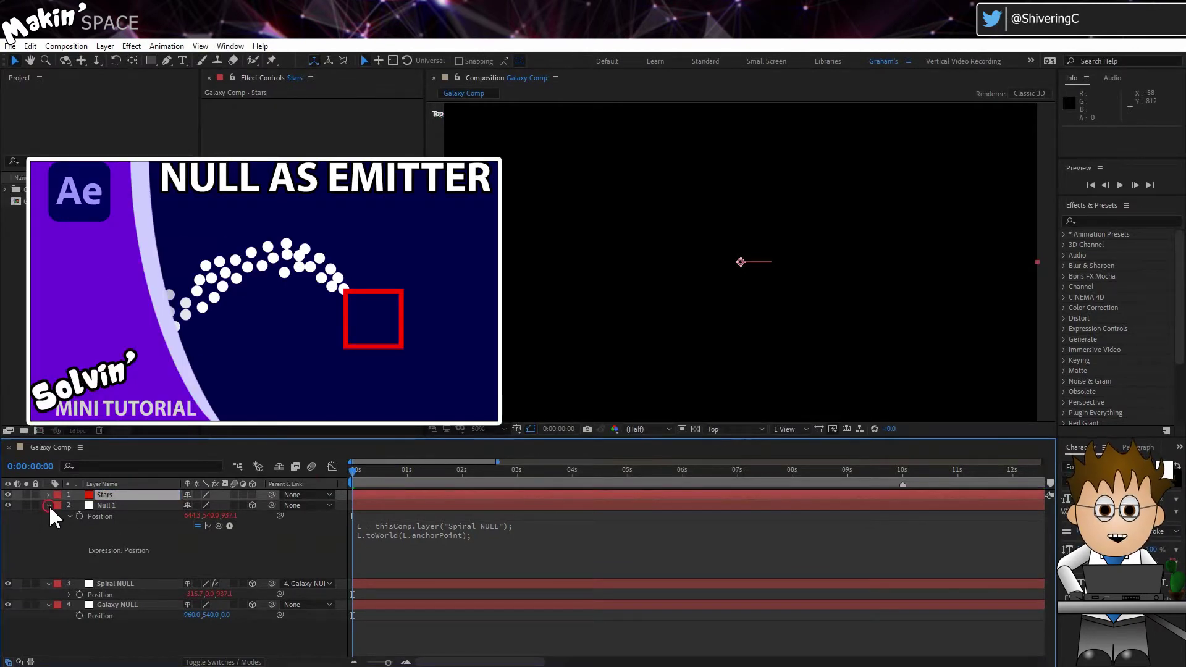
left_click(49, 505)
left_click(48, 516)
left_click(48, 526)
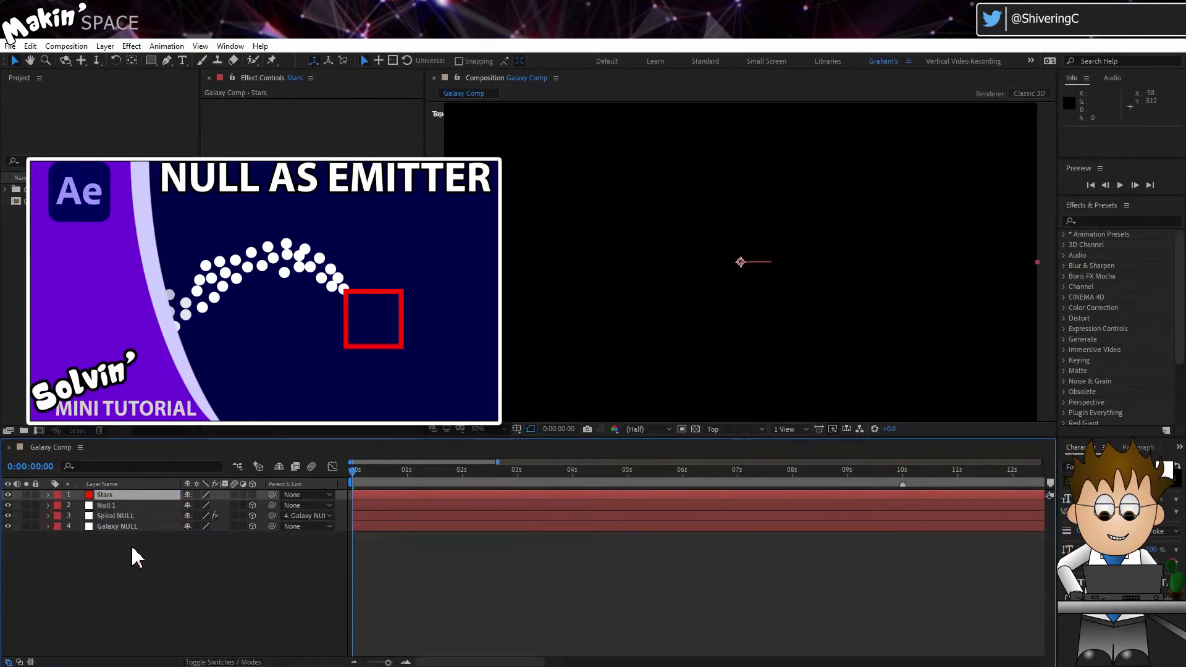
Search the effects for "particle" and apply CC Particle World to the Stars layer
left_click(137, 557)
left_click(132, 496)
left_click(1115, 221)
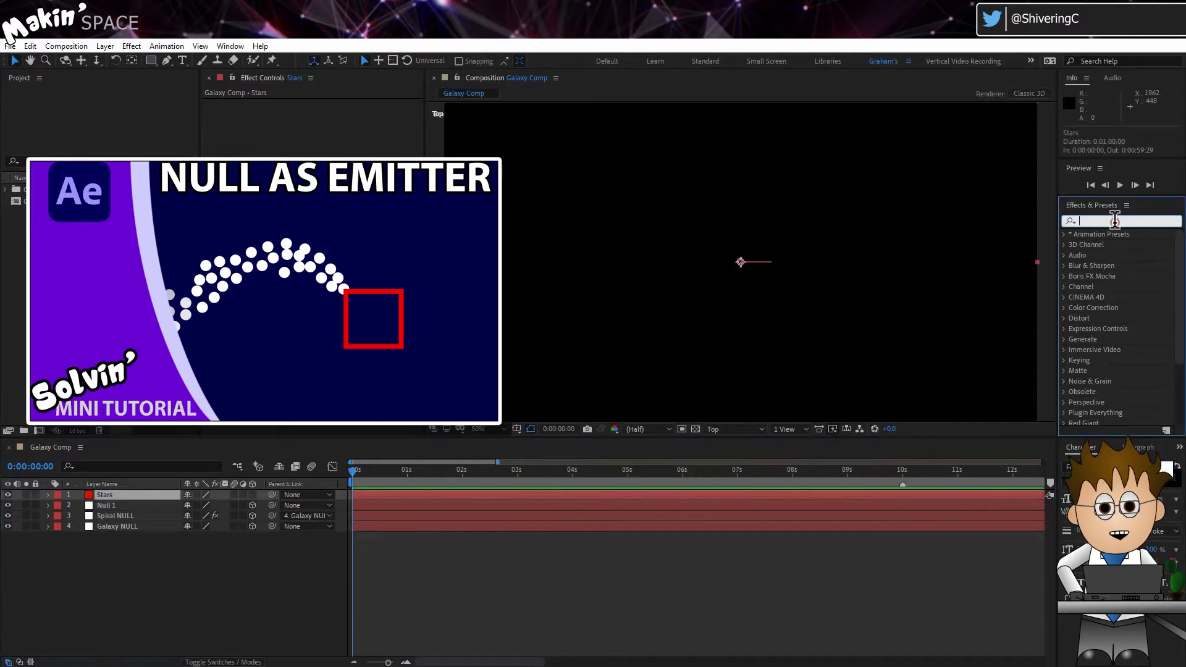
type("part")
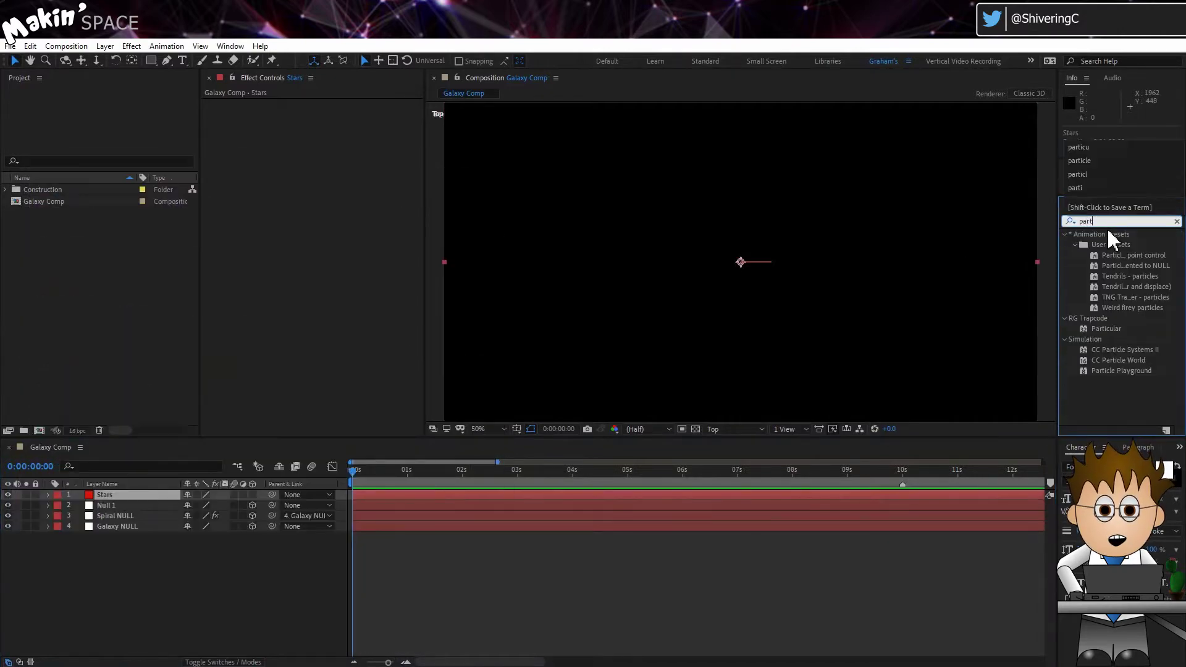
type("icle")
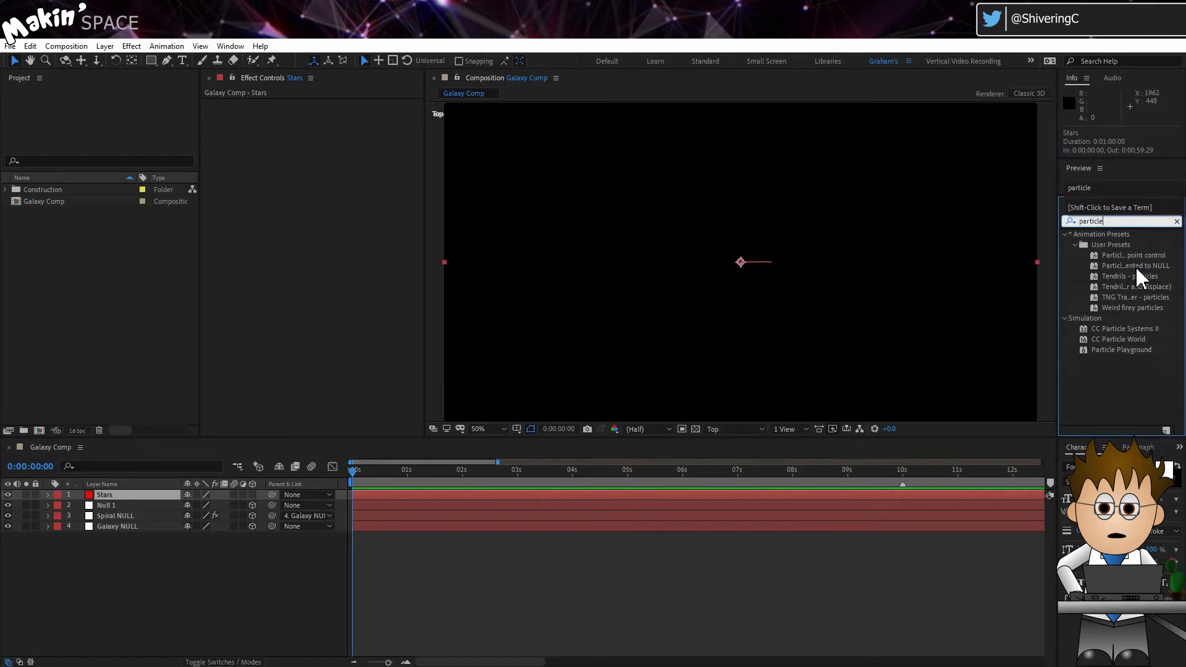
left_click_drag(1119, 339, 133, 497)
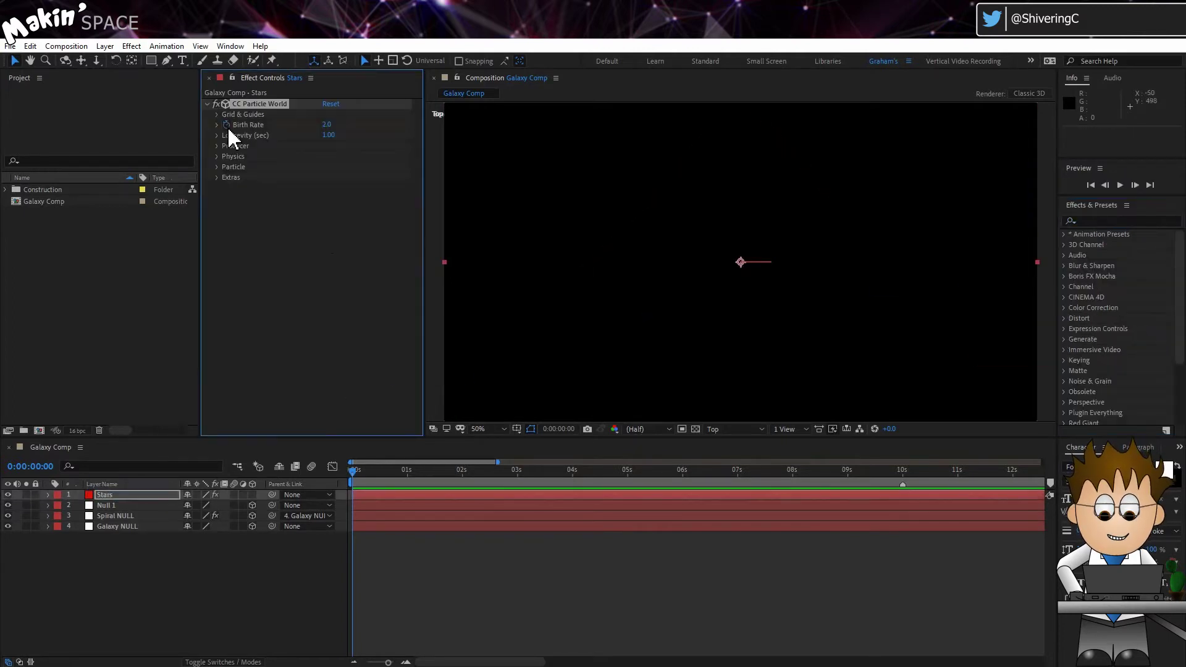
Keyframe Birth Rate at 20 at 0:00:00:00 and begin its expression with if (time < thisComp.marker.nearestKey(time).time)
left_click(327, 125)
left_click(226, 124, "alt")
type("if (")
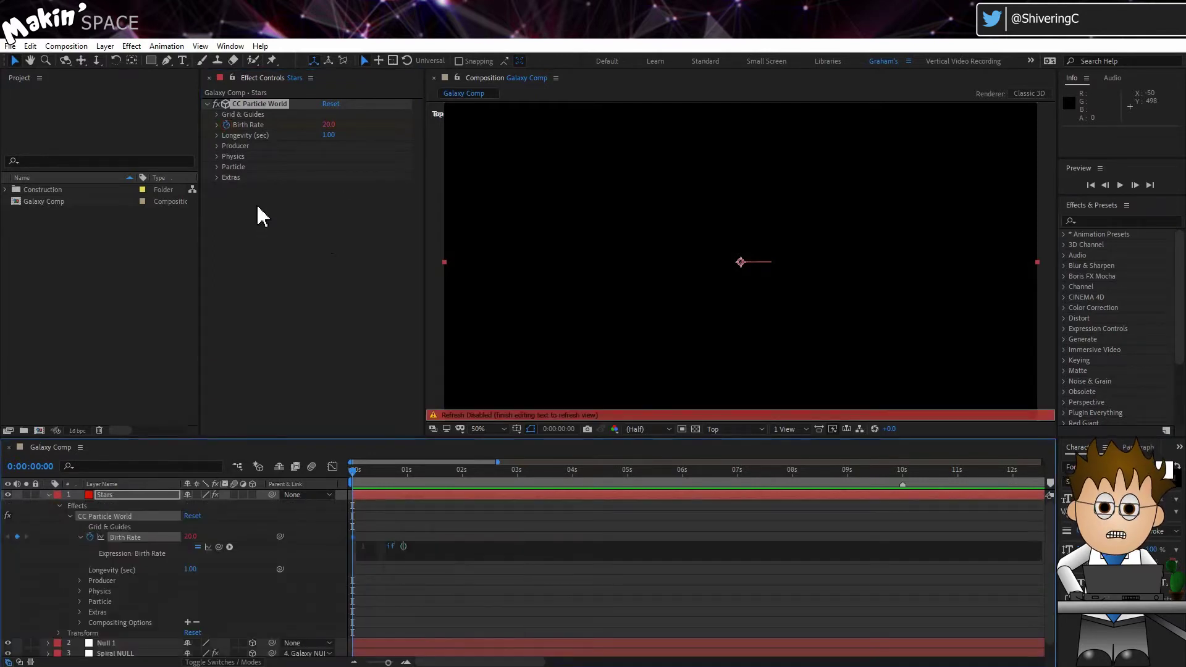
type("time < this")
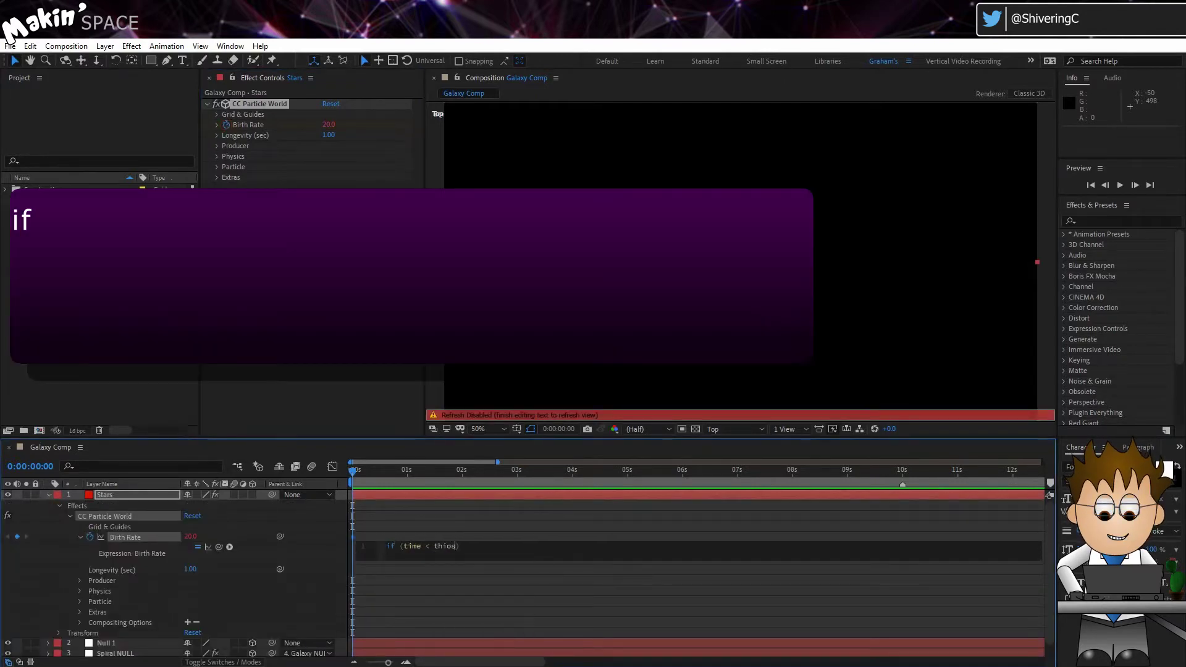
type("C")
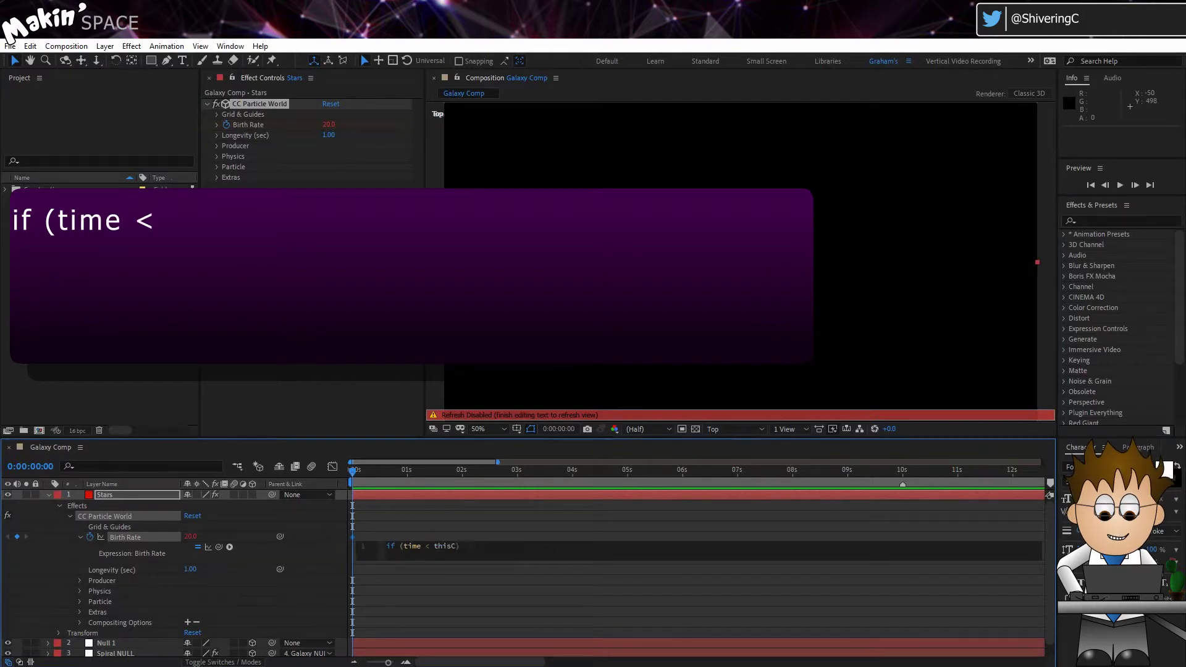
type("omp.marker.")
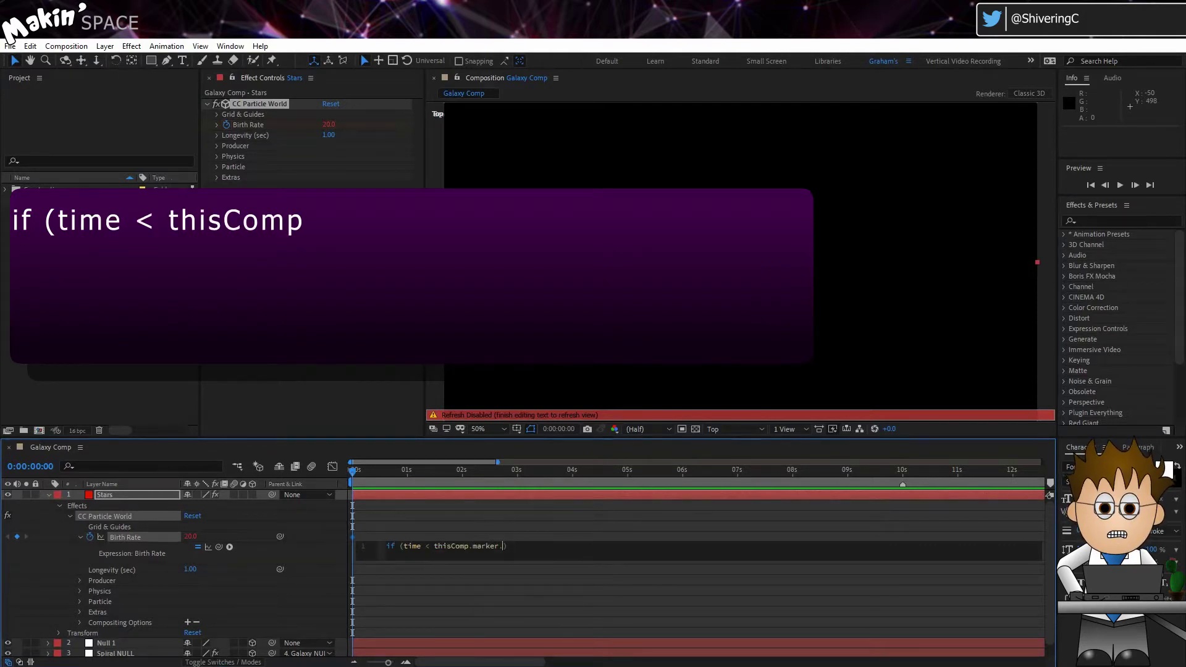
type("nearest")
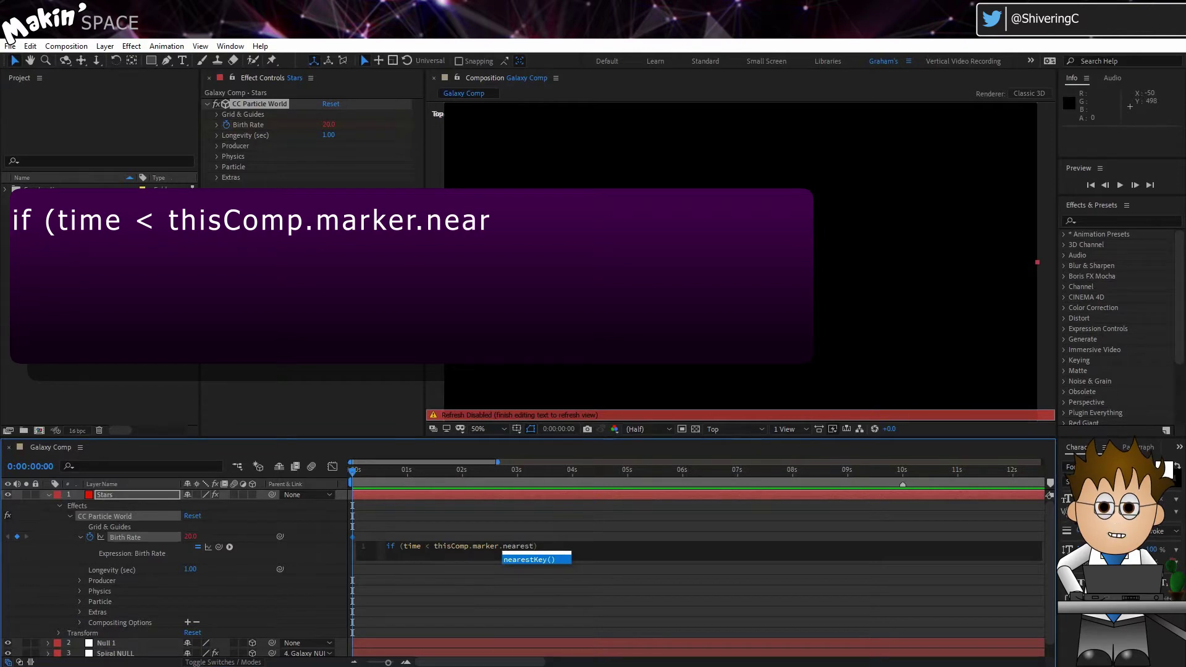
type("Key(time)")
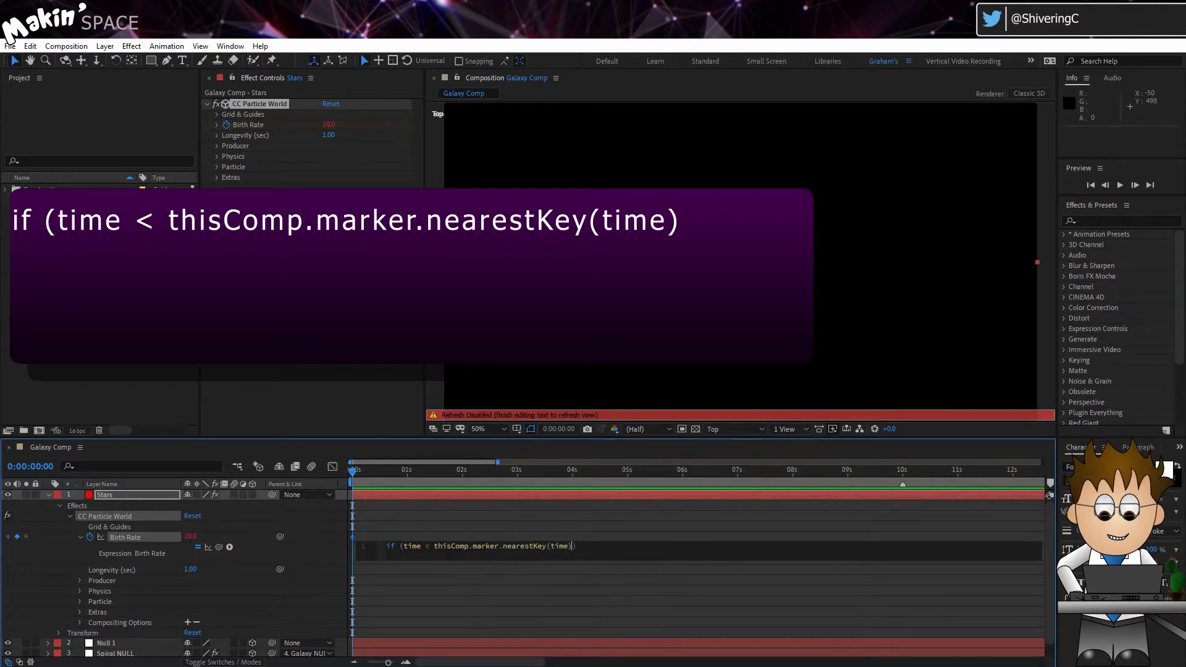
type(".time)")
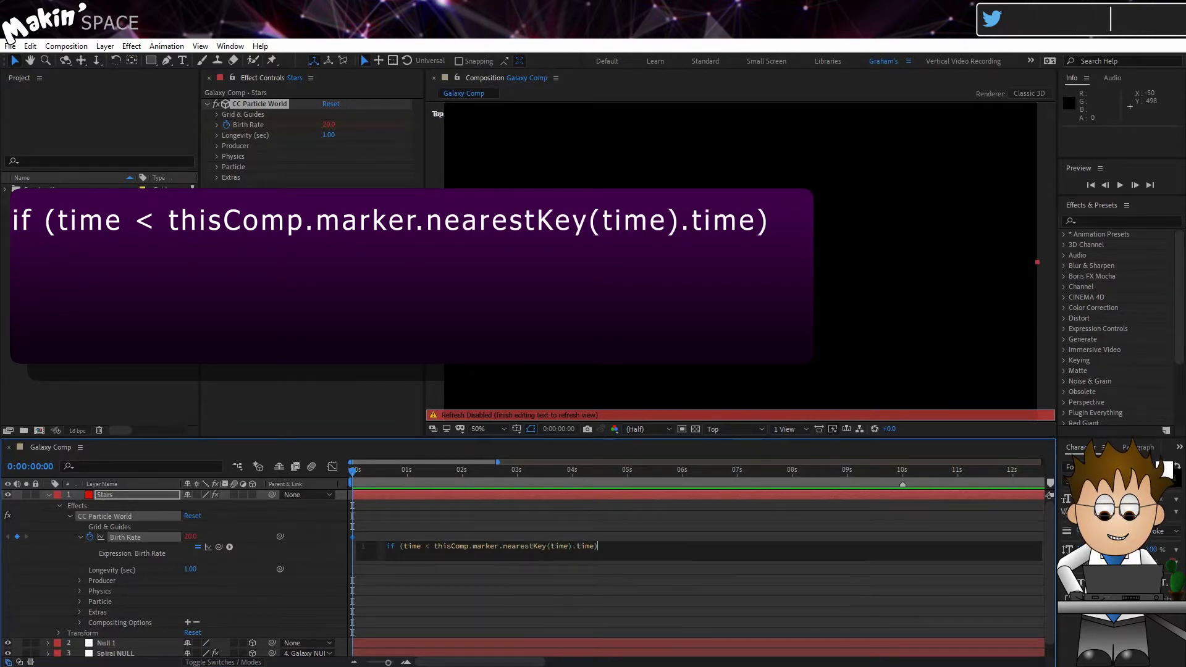
Complete the Birth Rate expression with { value; } else { 0 } over five lines and enlarge the expression area
type(" {")
key("Return")
type("value")
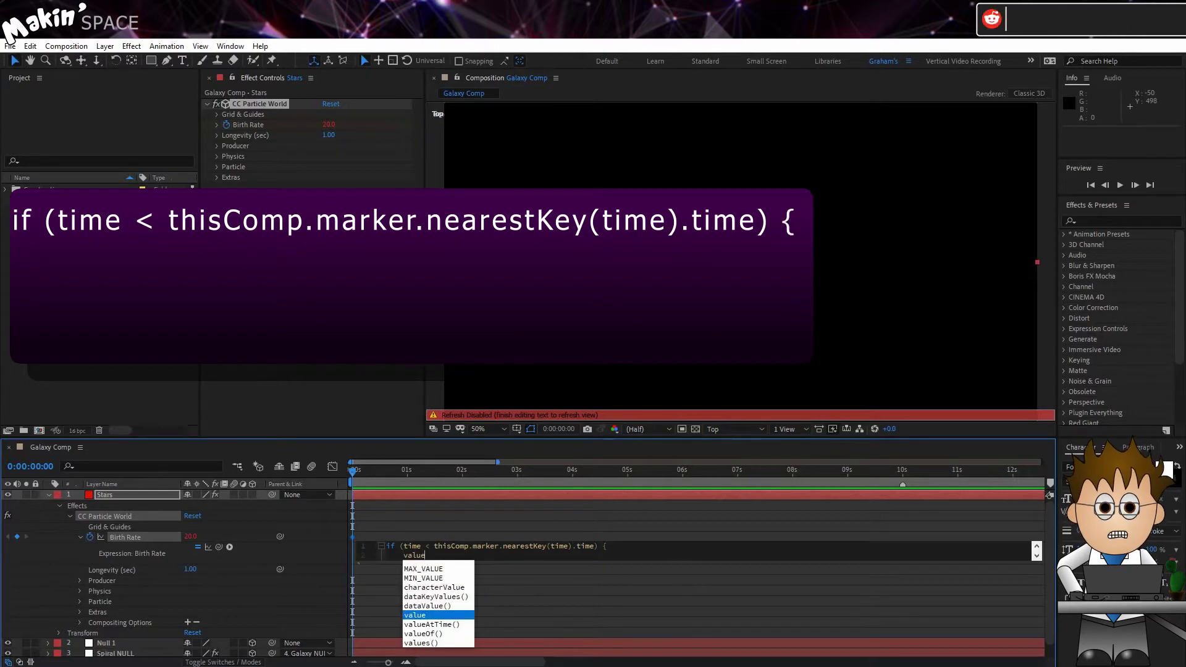
type(";")
key("Return")
type("}")
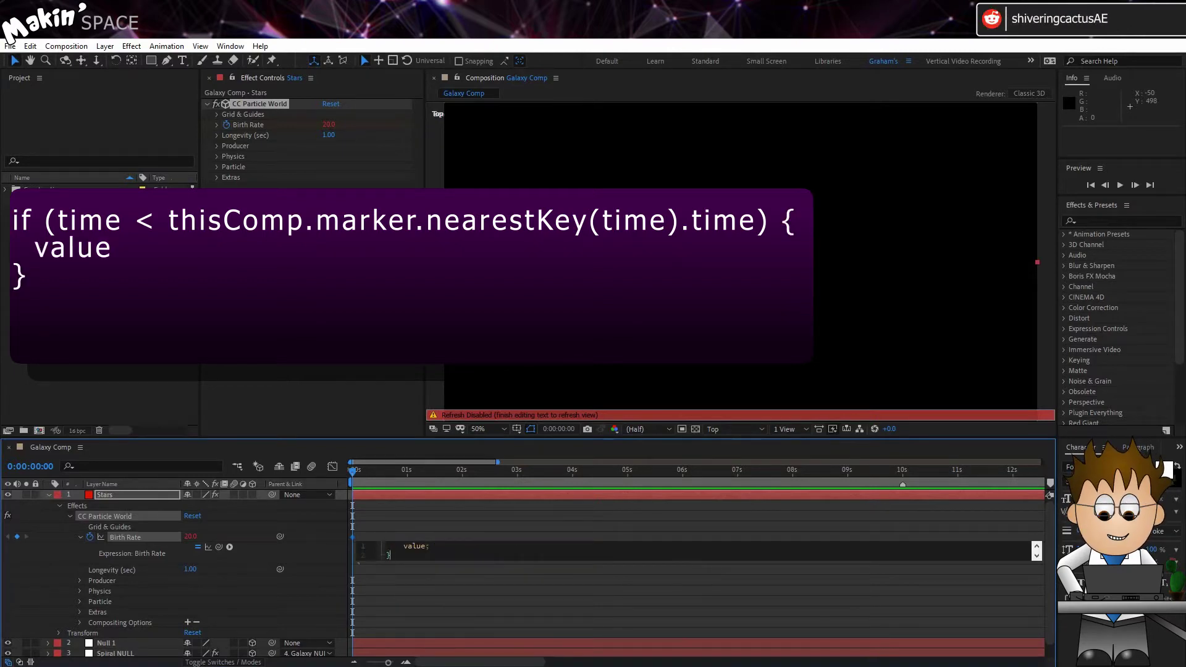
type(" else {")
key("Return")
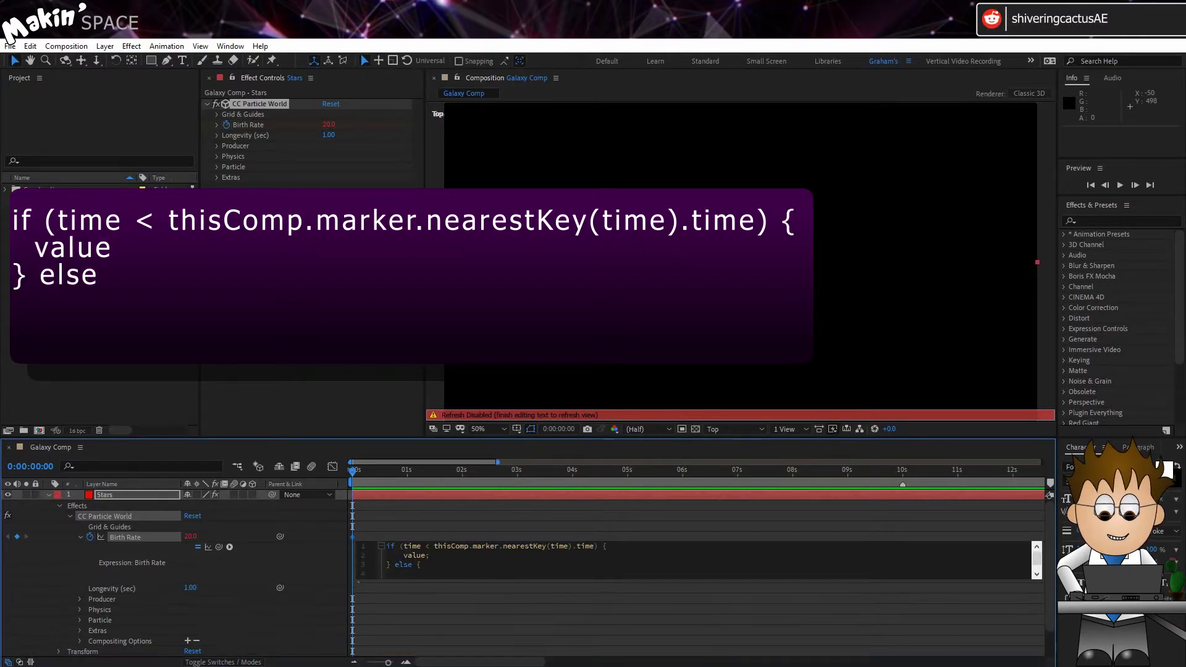
type("0")
key("Return")
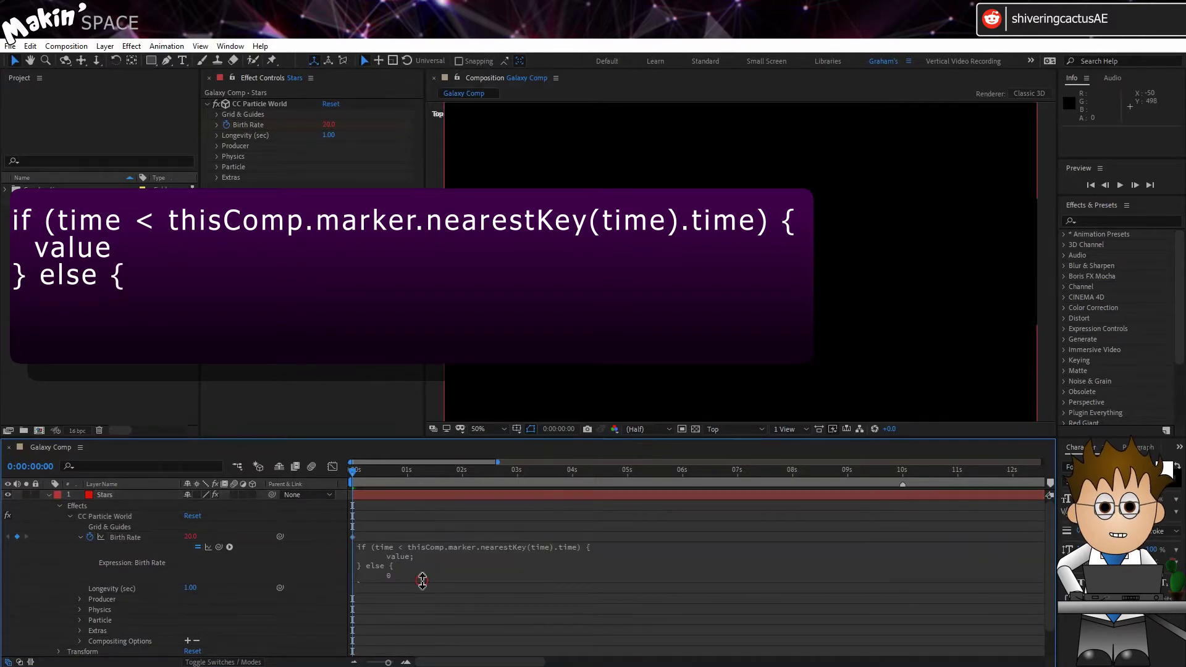
type("}")
left_click_drag(440, 598, 442, 617)
left_click(327, 580)
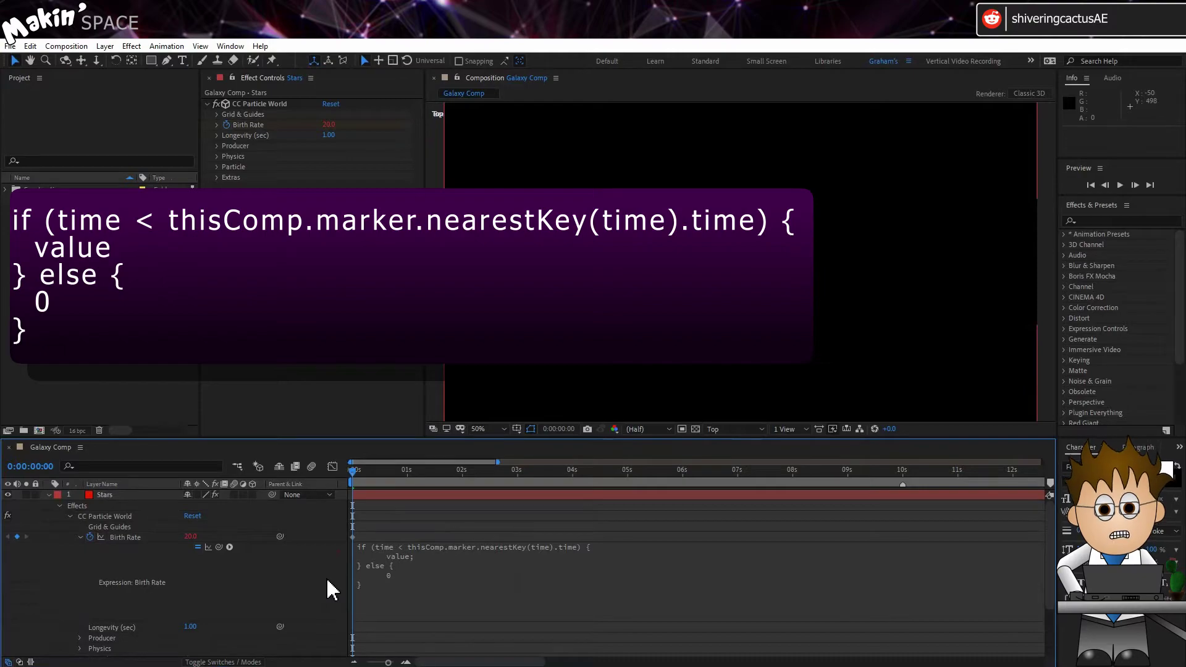
Scrub through the timeline to check the particles, and keyframe Birth Rate at 10 at 0:00:04:00
left_click_drag(869, 474, 315, 449)
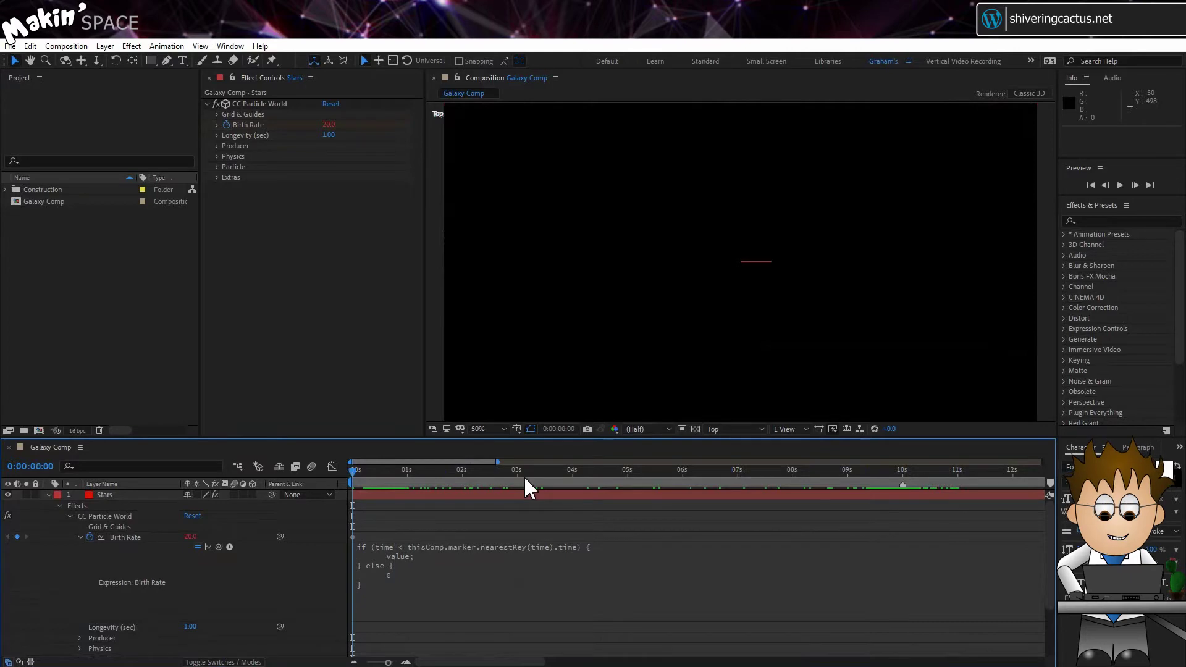
left_click(573, 472)
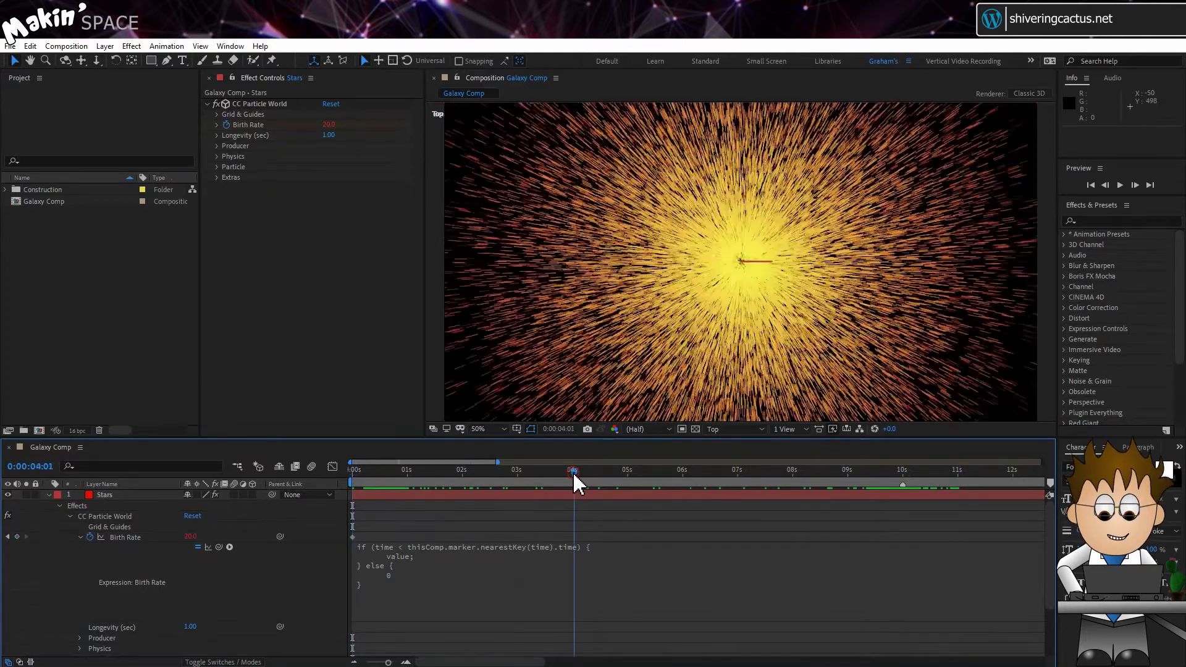
left_click(190, 537)
type("10")
key("Return")
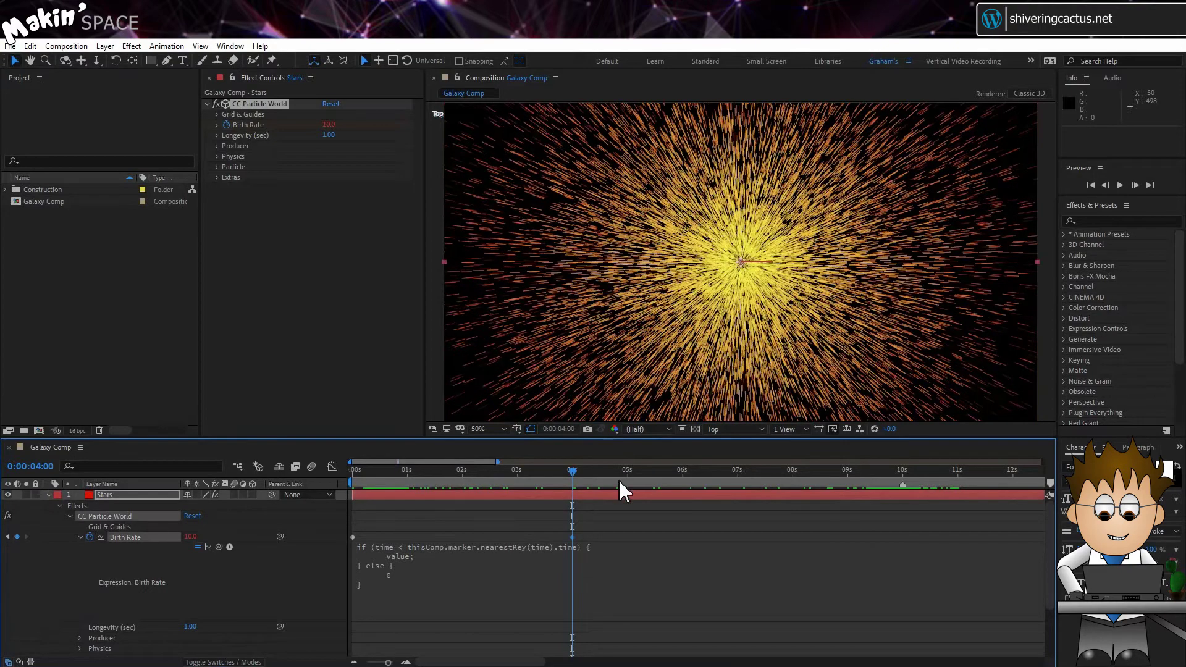
Keyframe the Birth Rate of the Stars particles at 50 at 0:00:05:00
left_click(628, 471)
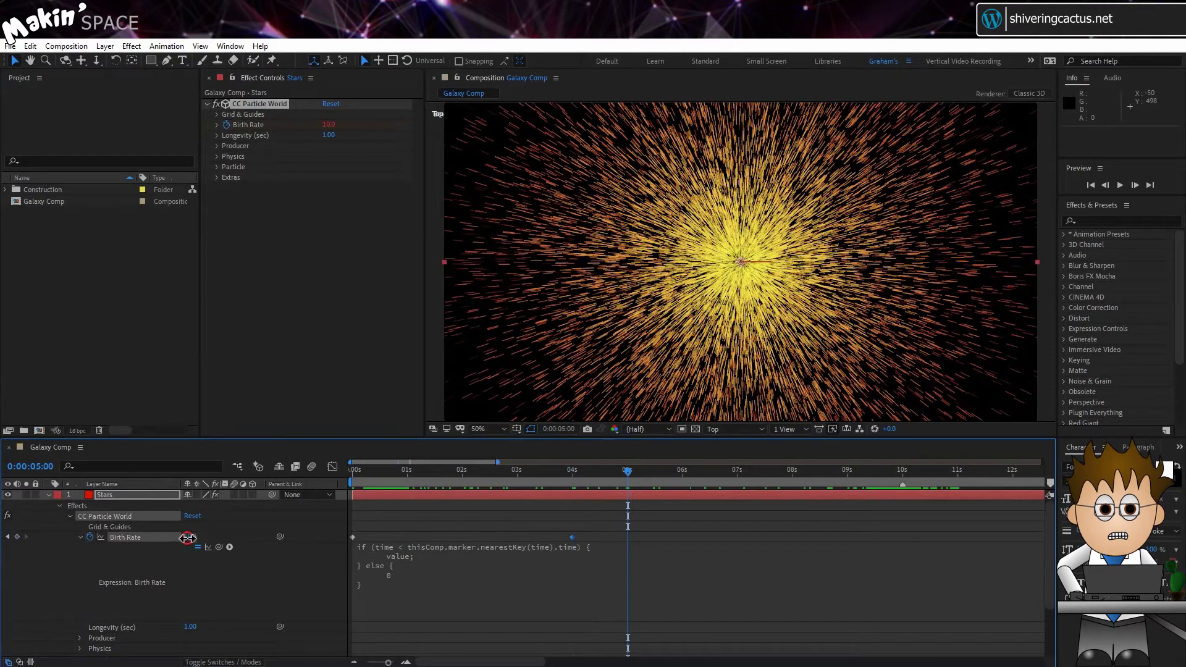
left_click(187, 537)
type("50")
key("Return")
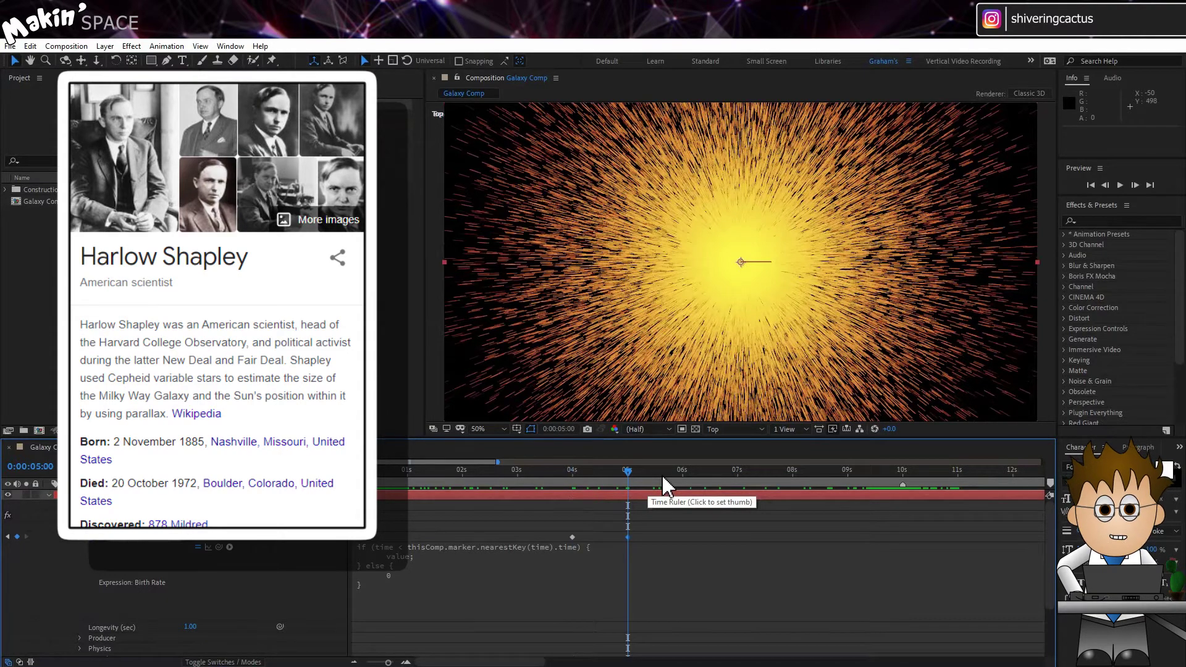
Bring the Birth Rate back down to 10 with a keyframe at 0:00:06:00
left_click_drag(672, 474, 684, 476)
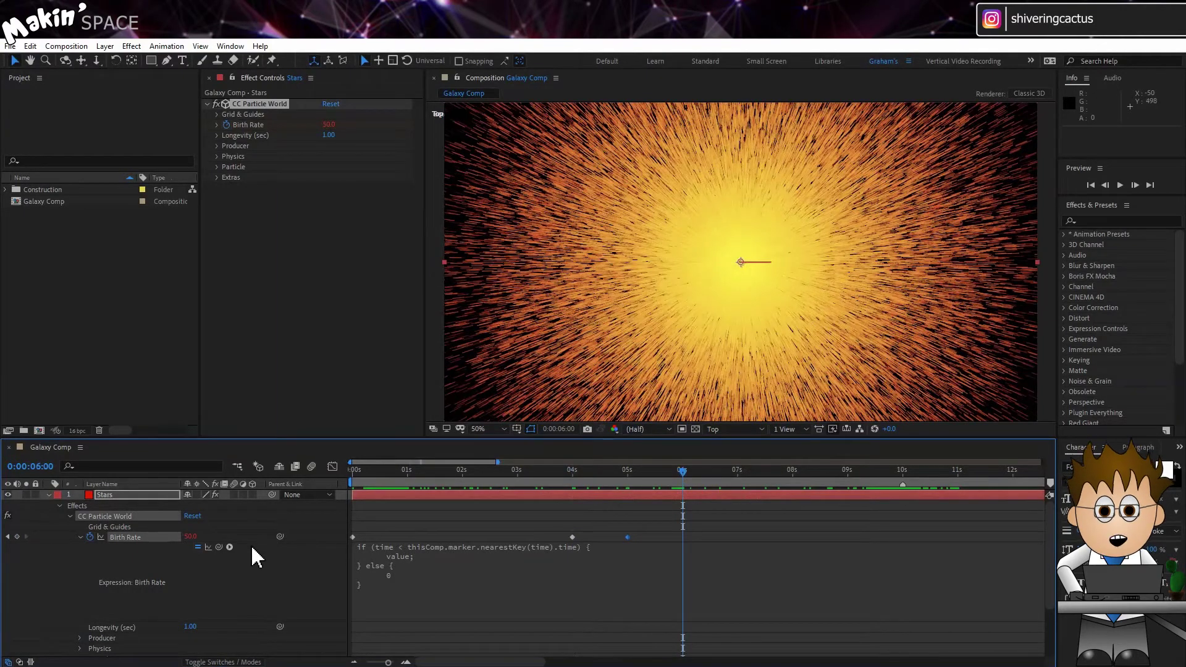
left_click(189, 537)
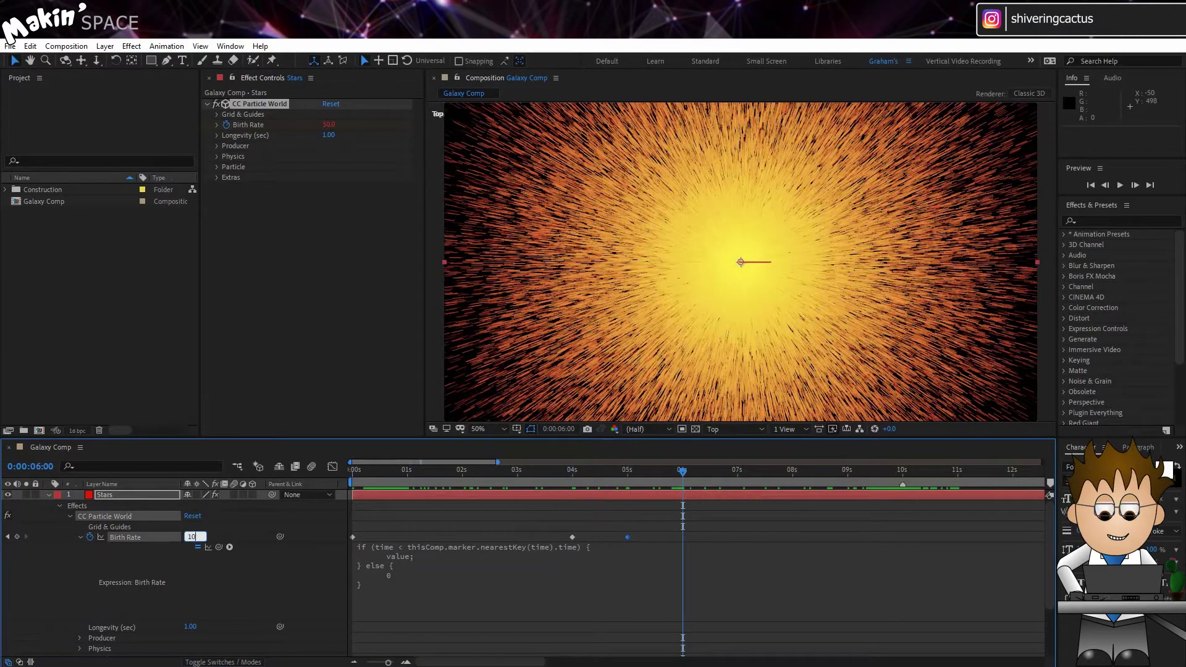
key("Return")
Add a final Birth Rate keyframe at 0:00:10:00, where the composition marker sits
left_click_drag(890, 472, 903, 472)
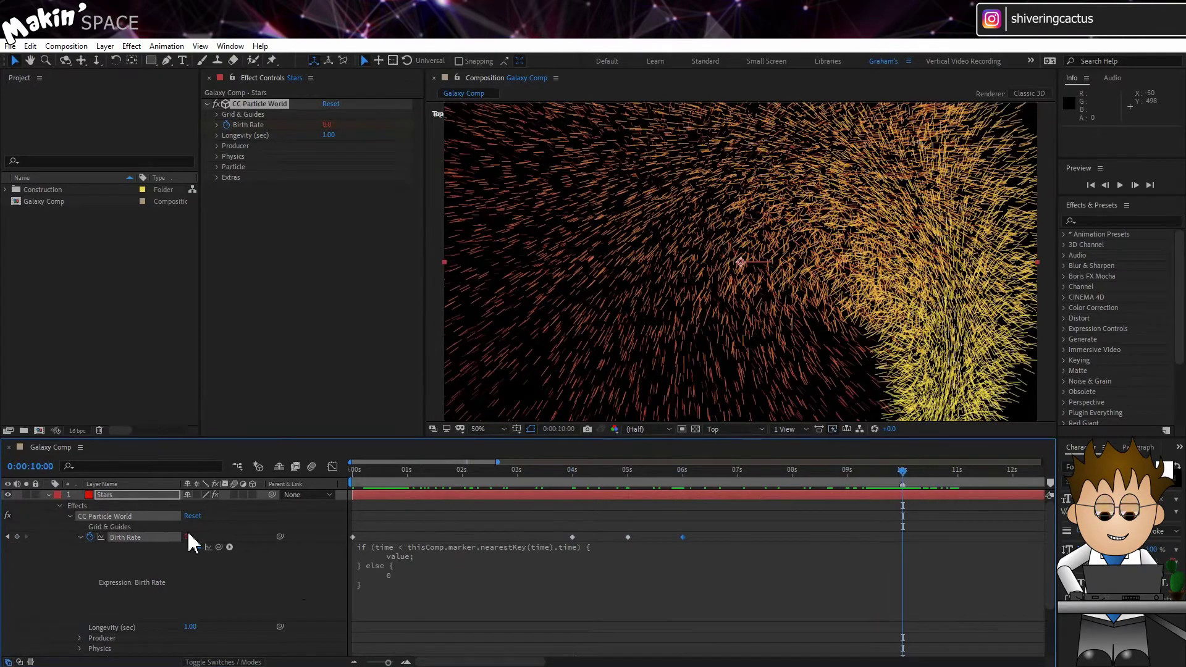
left_click(188, 537)
key("Return")
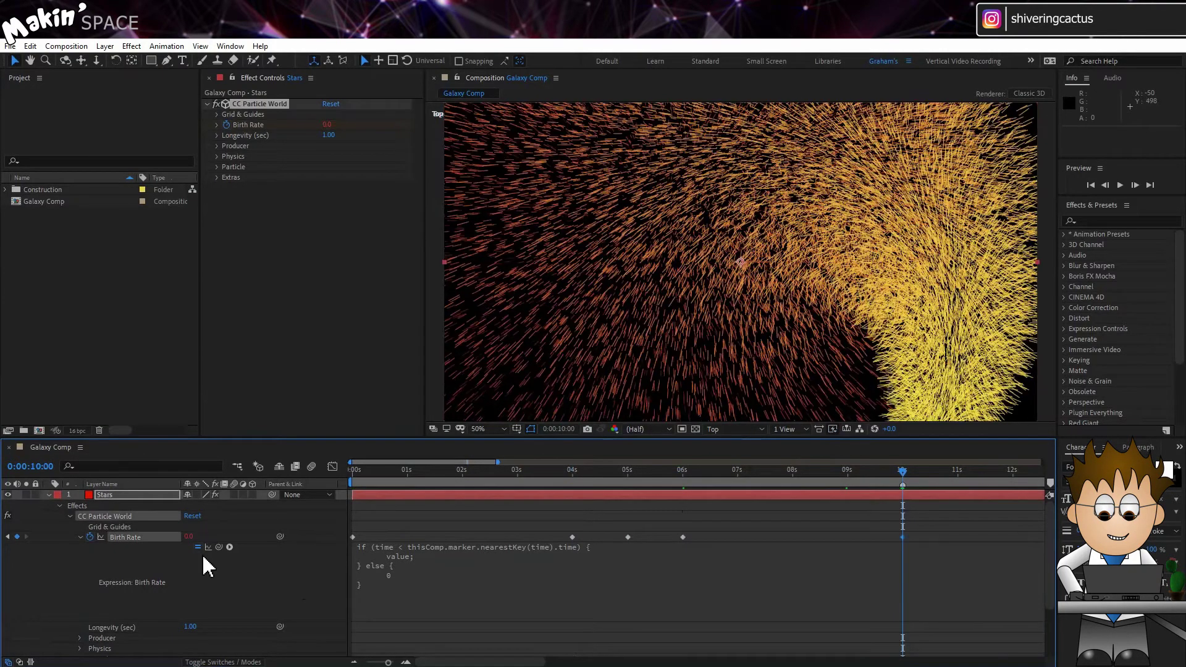
left_click(202, 554)
Set the Physics Velocity and Gravity of CC Particle World to 0
left_click(218, 157)
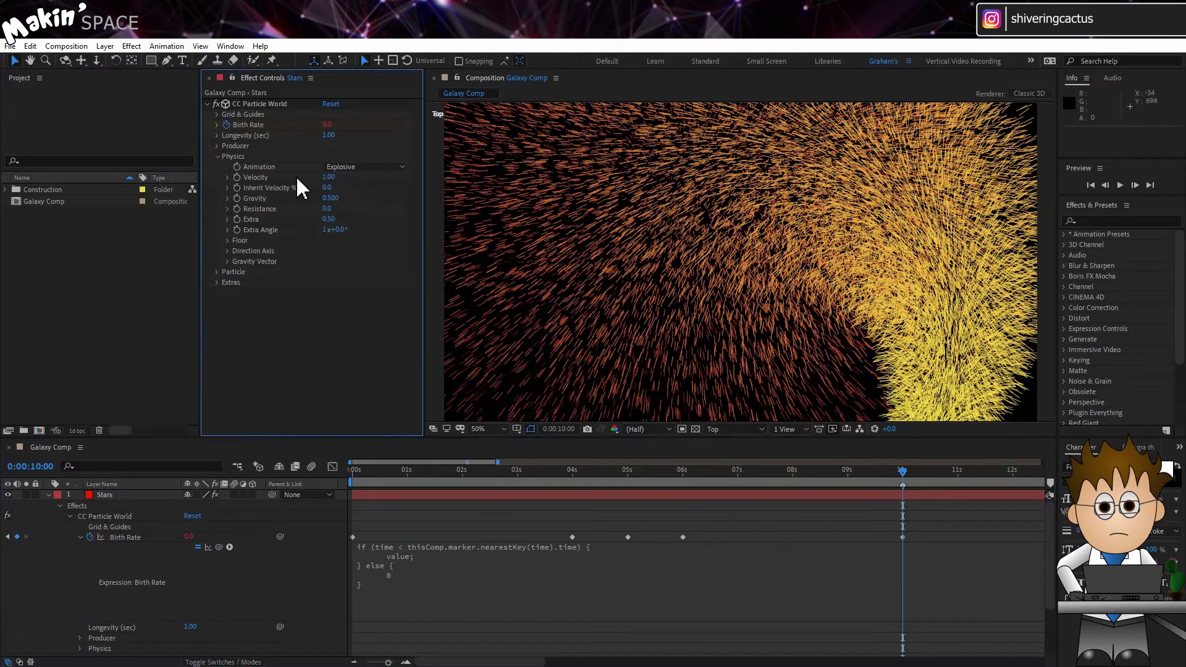
left_click(327, 178)
type("0")
key("Return")
left_click(330, 197)
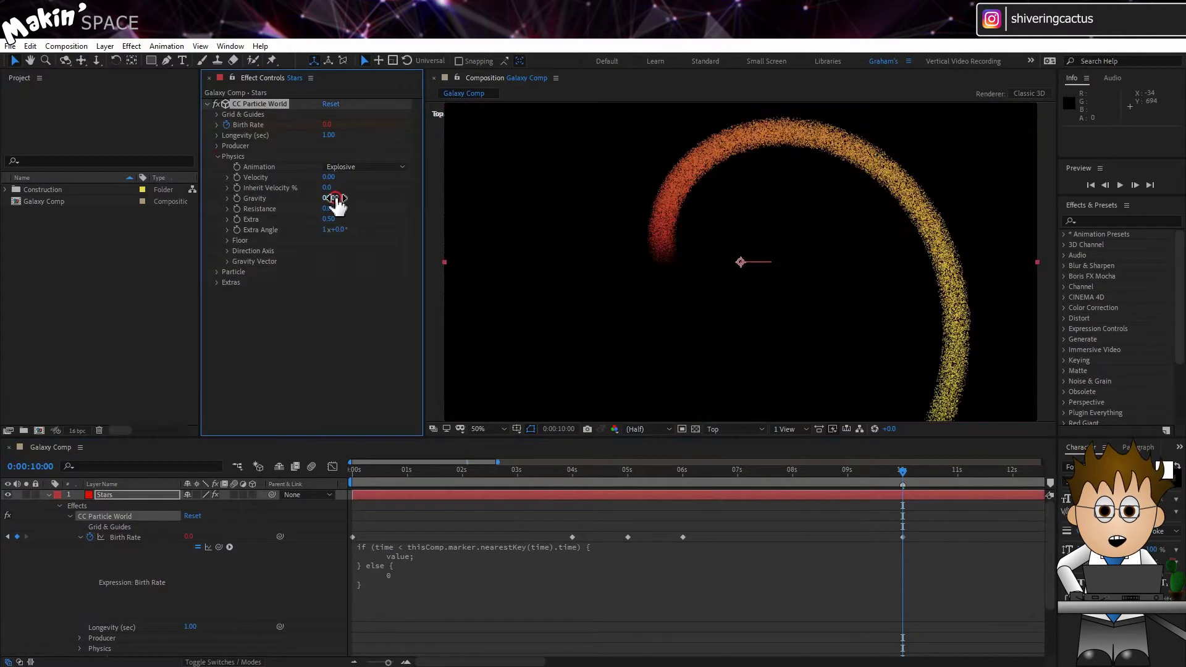
type("0")
key("Return")
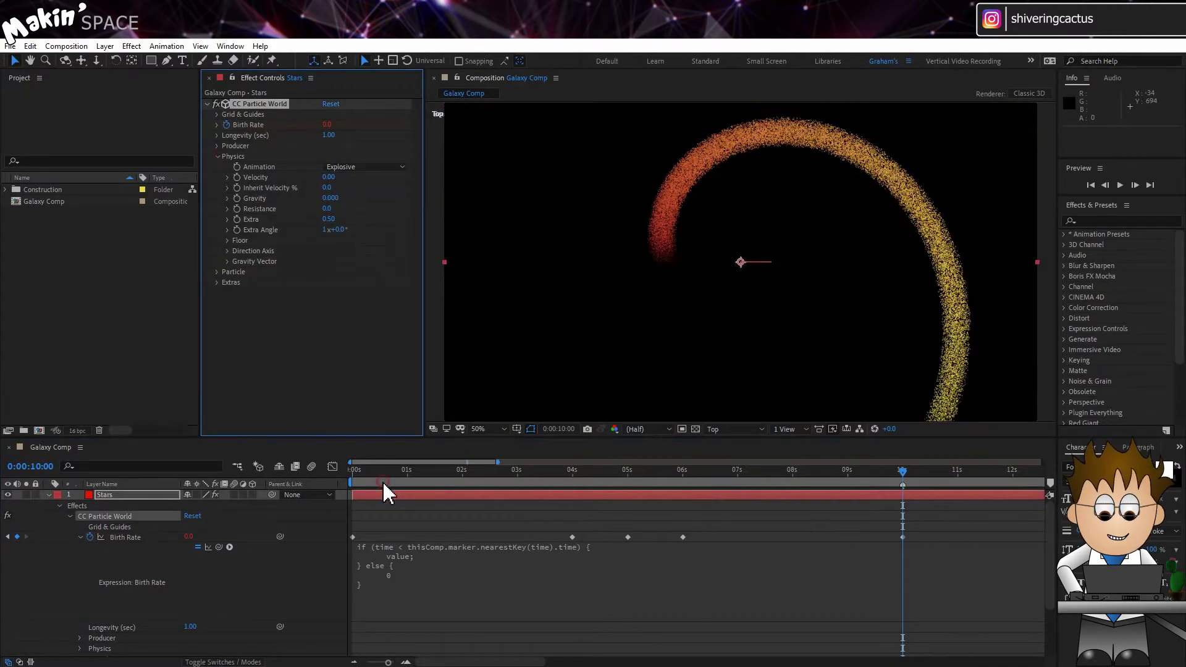
Preview the particle animation from the start of the composition
left_click(348, 480)
key("space")
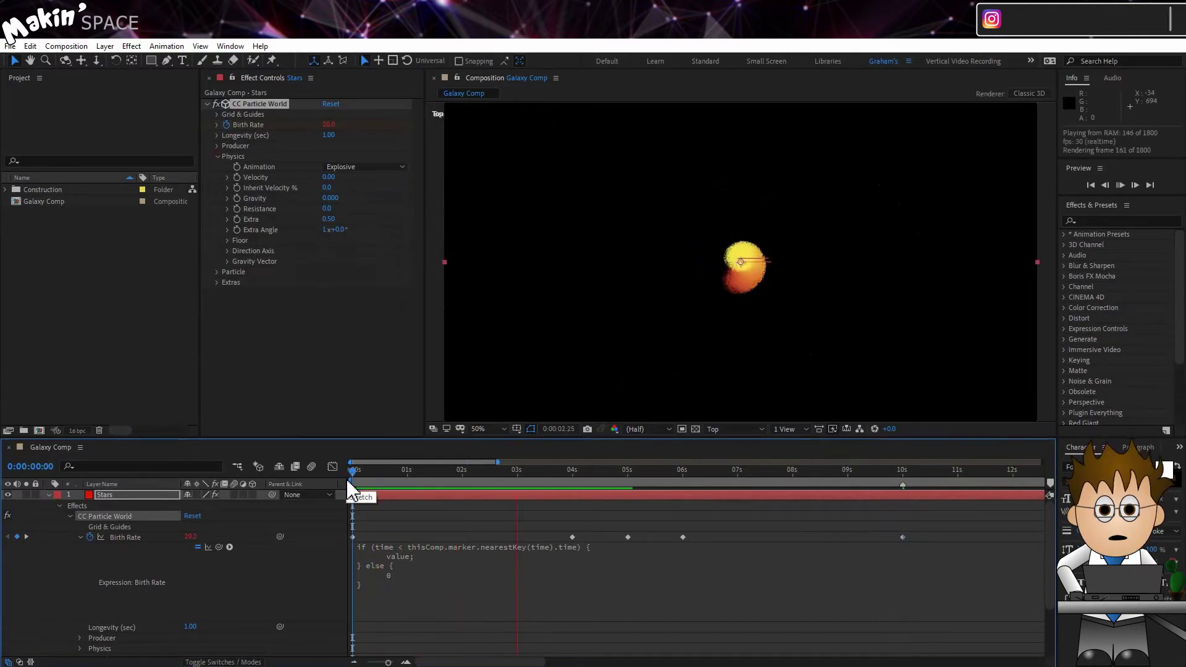
key("space")
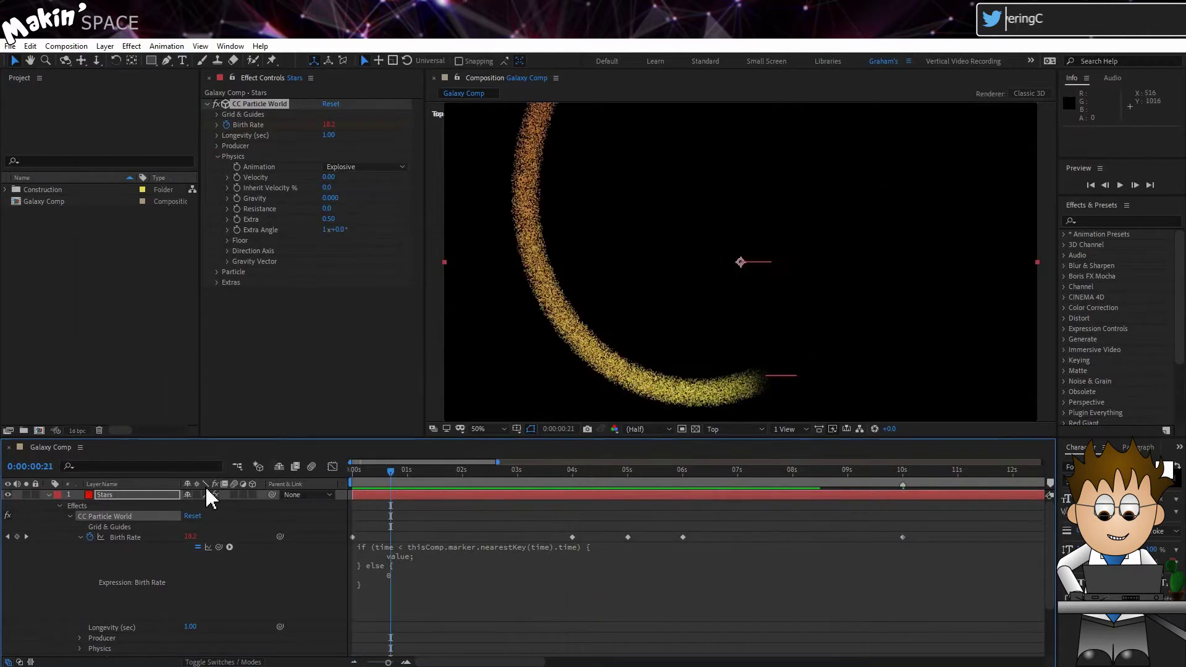
Set the Longevity of the Stars particles to 100 seconds and check the full spiral past the 10-second marker
left_click_drag(328, 136, 352, 146)
type("100")
key("Return")
left_click_drag(391, 471, 918, 476)
Enable keyframing for the Producer's Radius X and Radius Y, and link Radius Z to Radius X with its own keyframing off
left_click(218, 156)
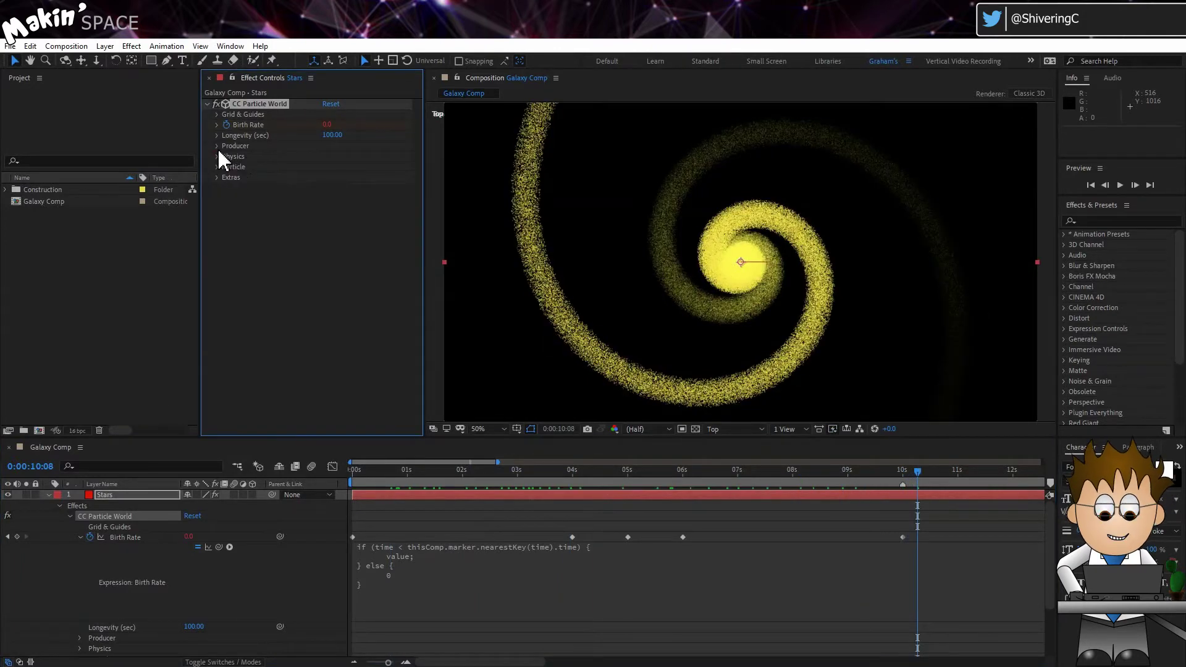
left_click(218, 147)
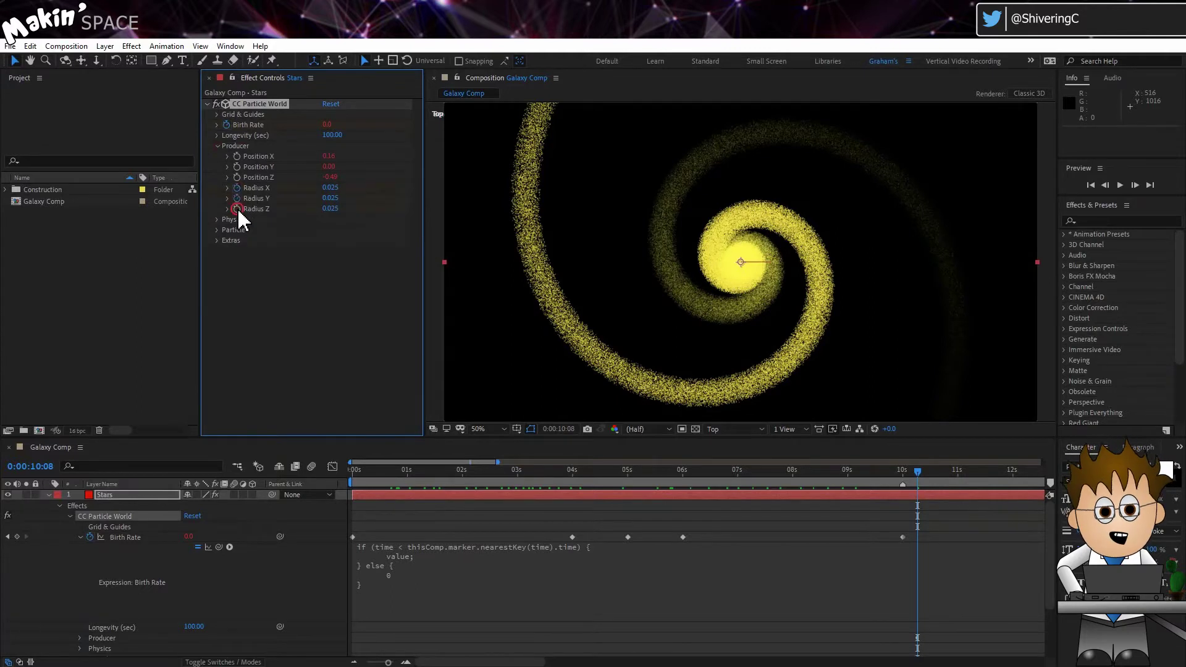
left_click(124, 493)
key("u")
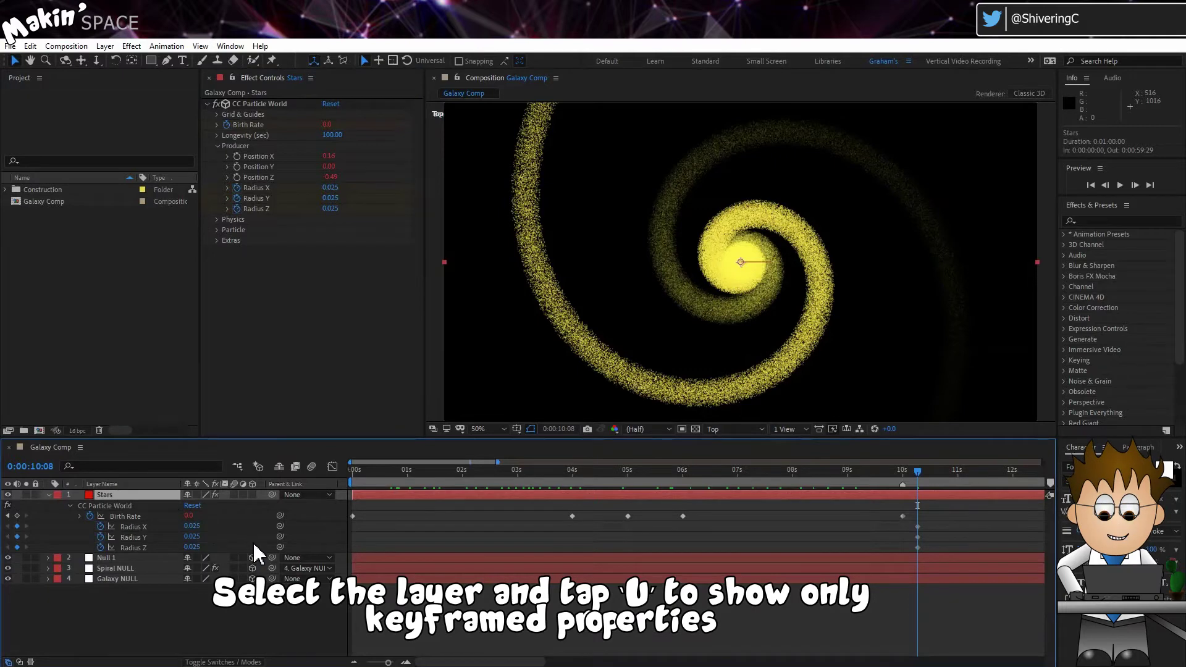
left_click_drag(282, 547, 138, 530)
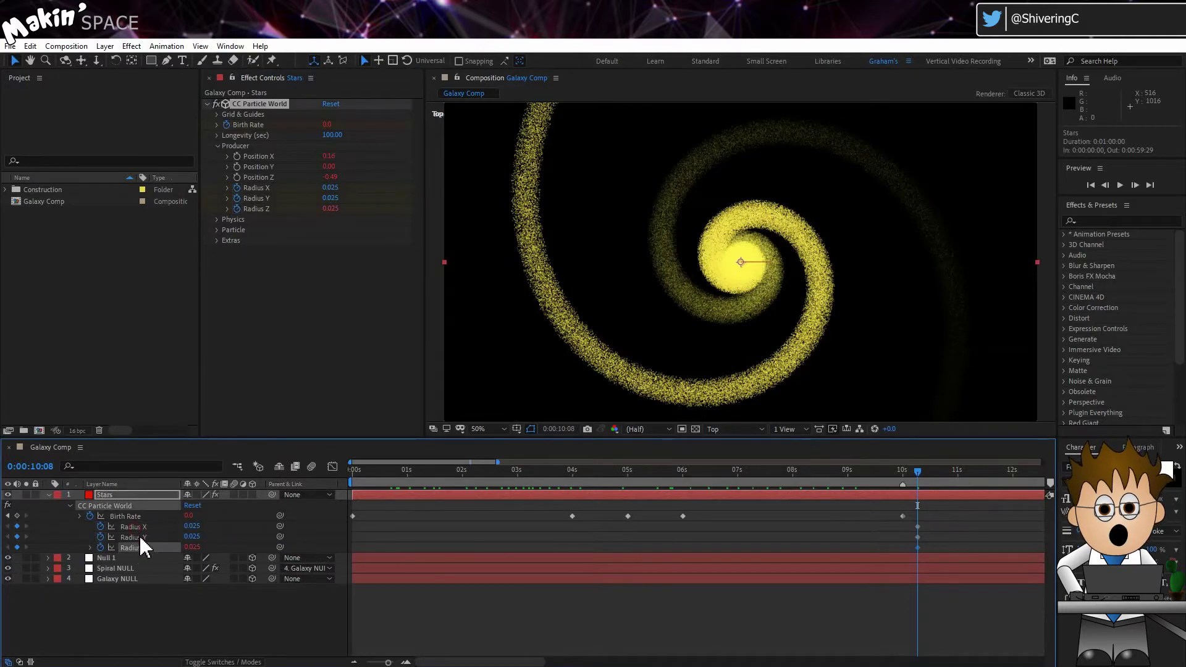
left_click(101, 547)
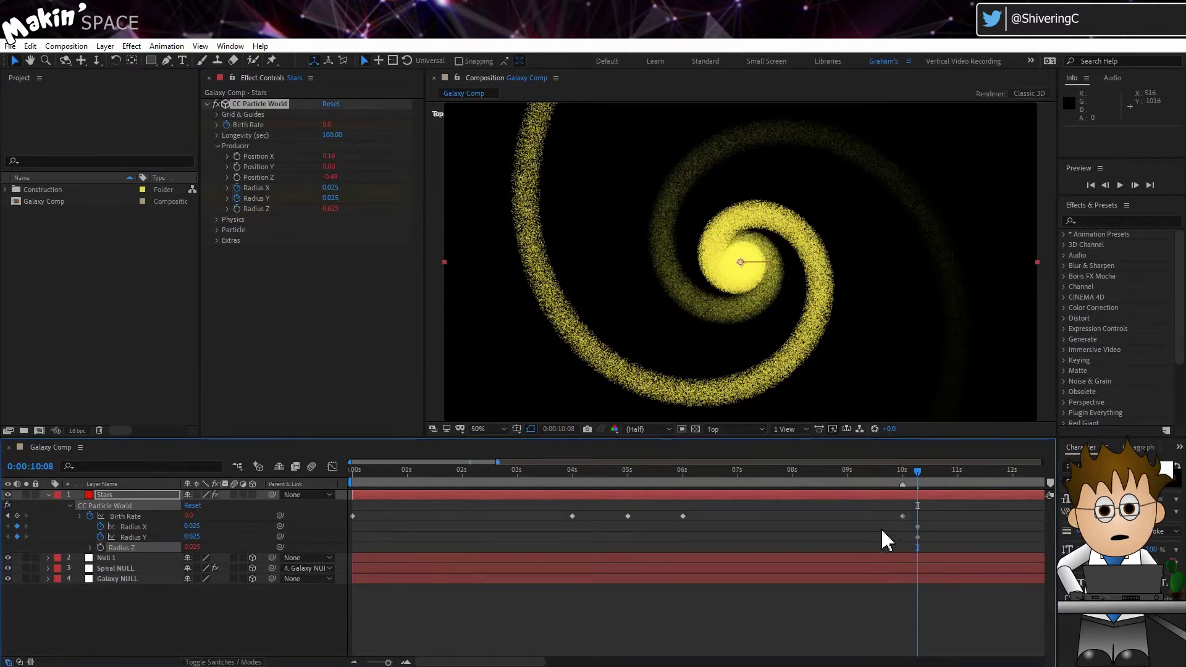
Move the Radius X and Radius Y keyframes to 0:00:00:00 and set them to 0.15 and 0.02 respectively
key("Home")
left_click_drag(929, 523, 350, 535)
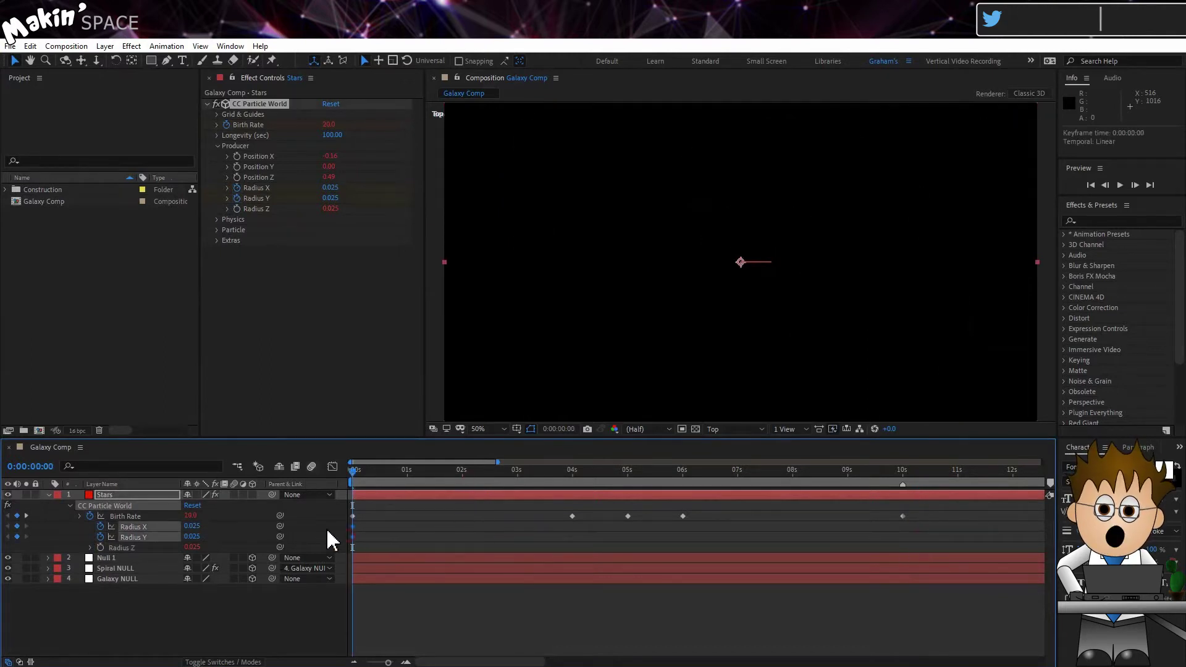
left_click(192, 527)
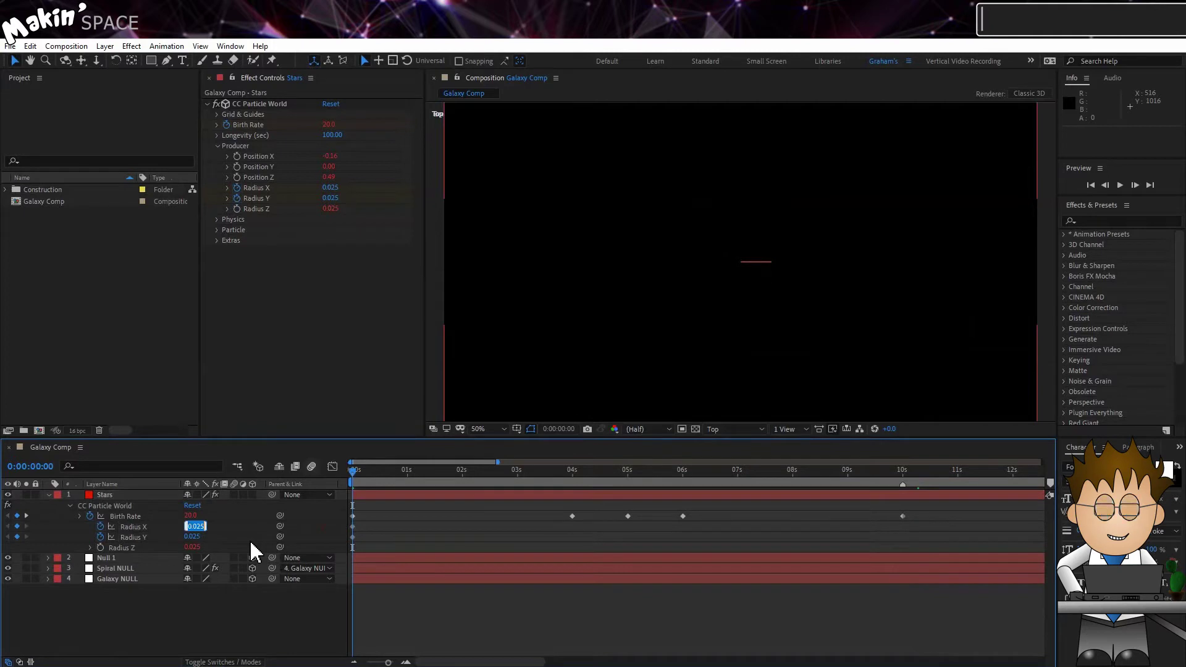
type("0.15")
key("Return")
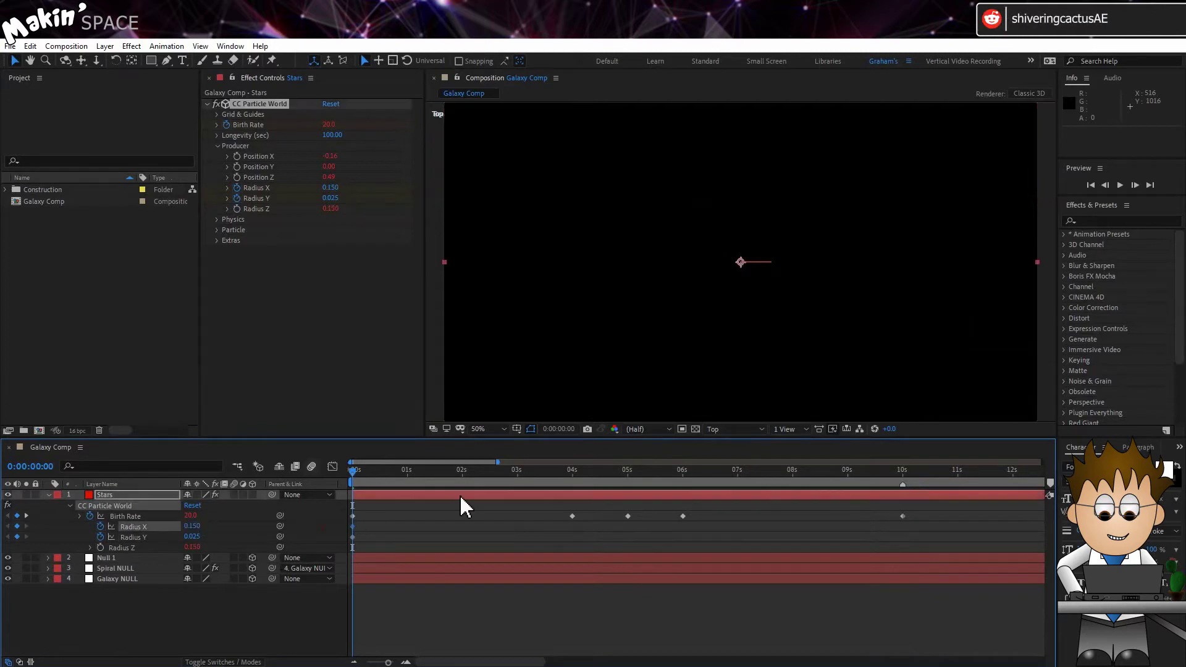
left_click(194, 537)
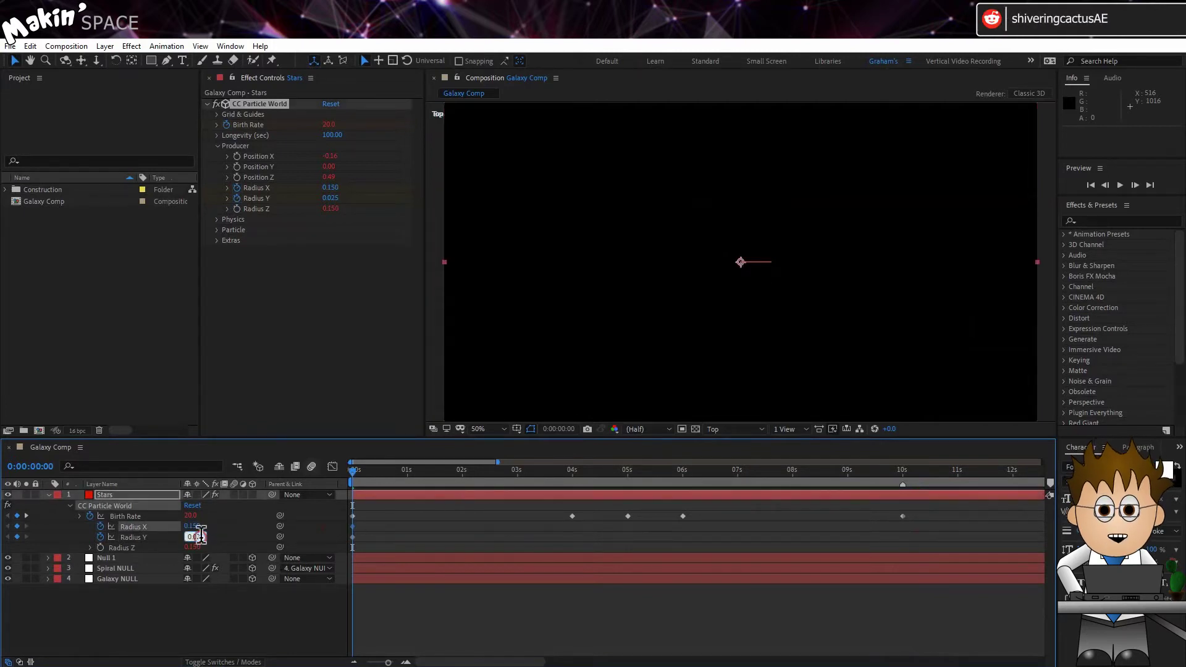
type("0.02")
left_click(216, 538)
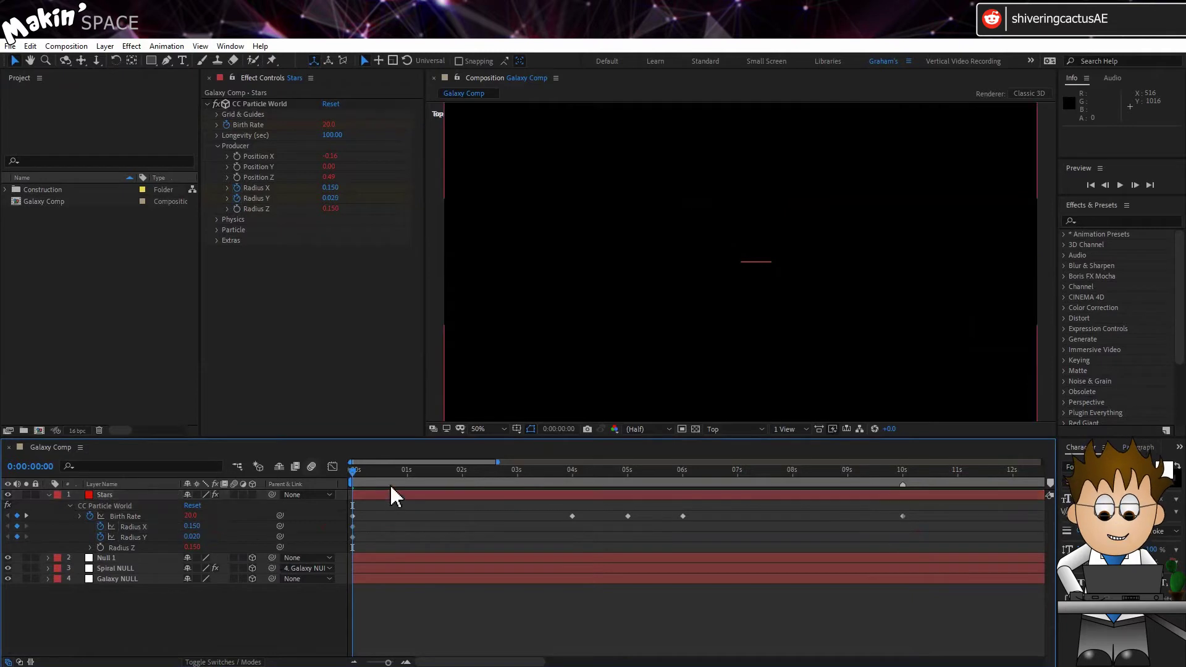
Keyframe Radius X at 0.02 at 0:00:01:00
left_click_drag(380, 474, 410, 485)
left_click(354, 493)
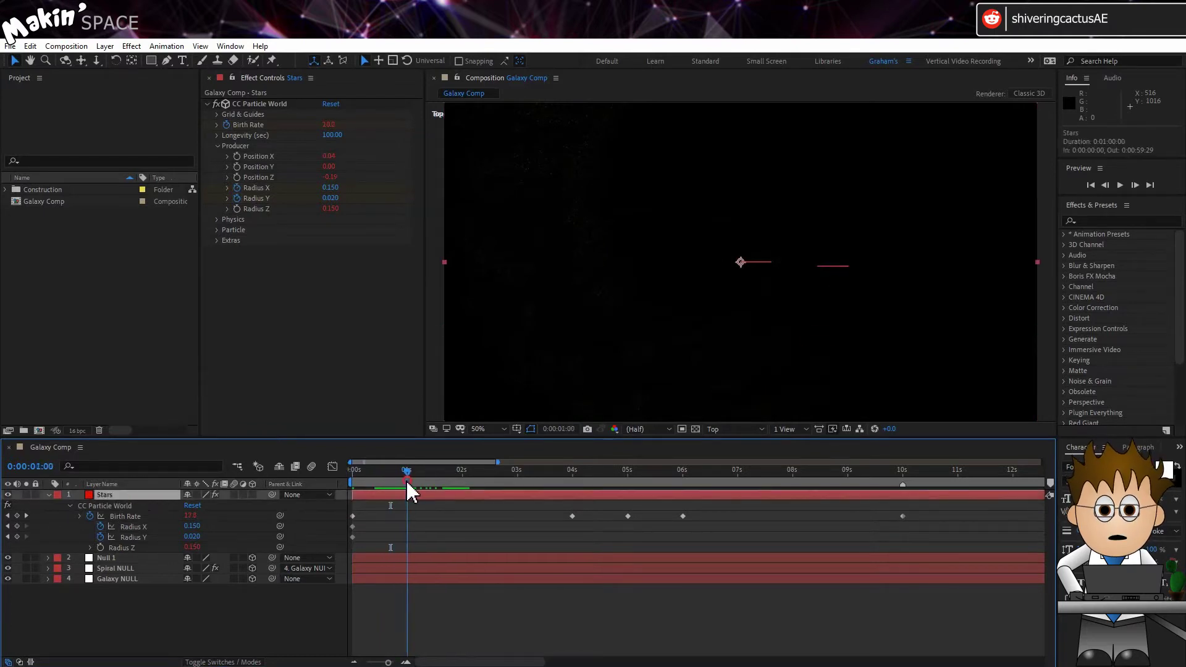
left_click(196, 526)
left_click_drag(197, 526, 227, 530)
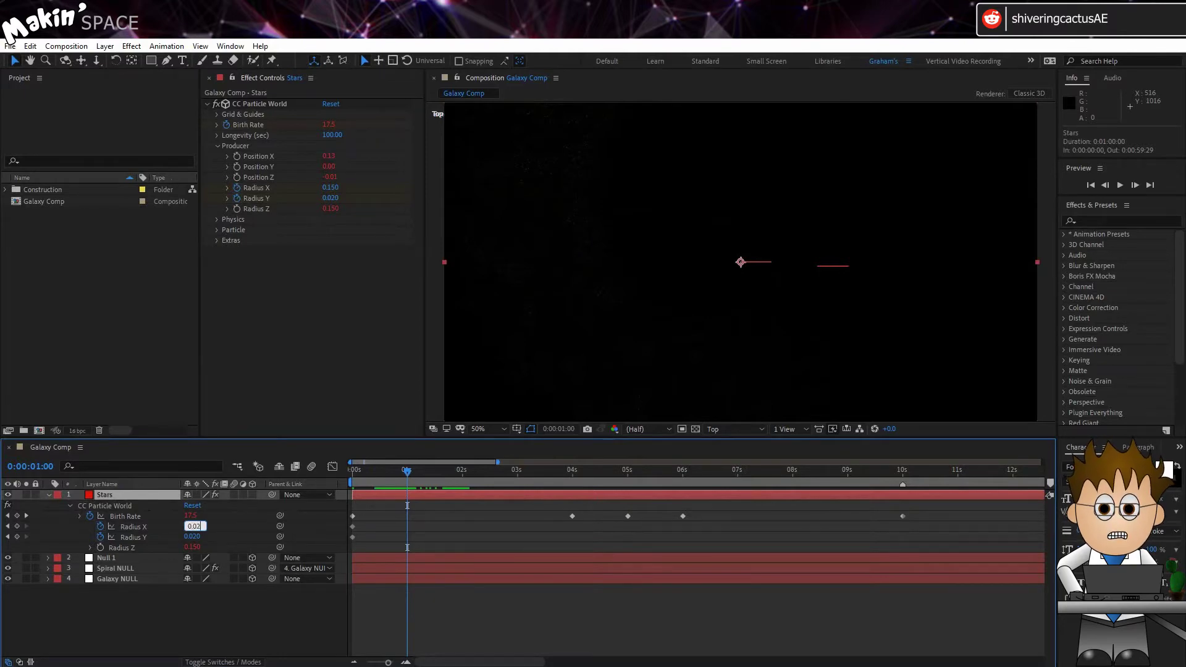
type("0.02")
key("Return")
Hold Radius X with a keyframe at 0:00:09:00 and set it to 0.15 at 0:00:10:00
left_click_drag(838, 472, 848, 473)
left_click(17, 527)
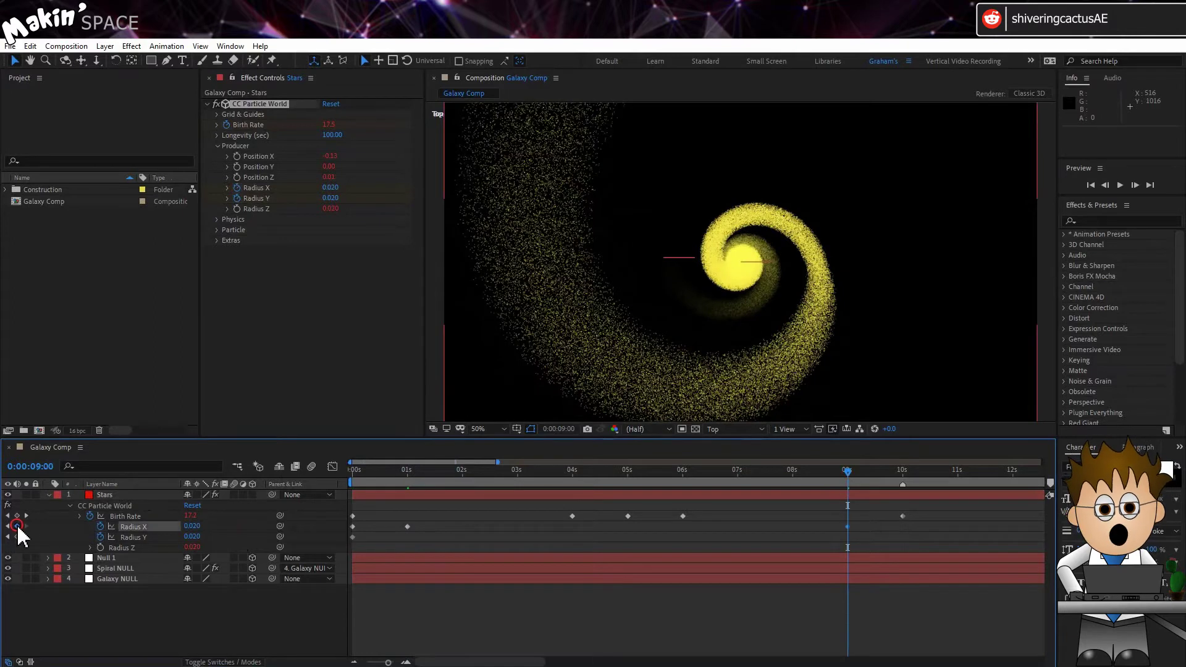
mouse_move(925, 468)
left_mouse_down()
mouse_move(894, 475)
mouse_move(903, 471)
left_mouse_up()
left_click(195, 526)
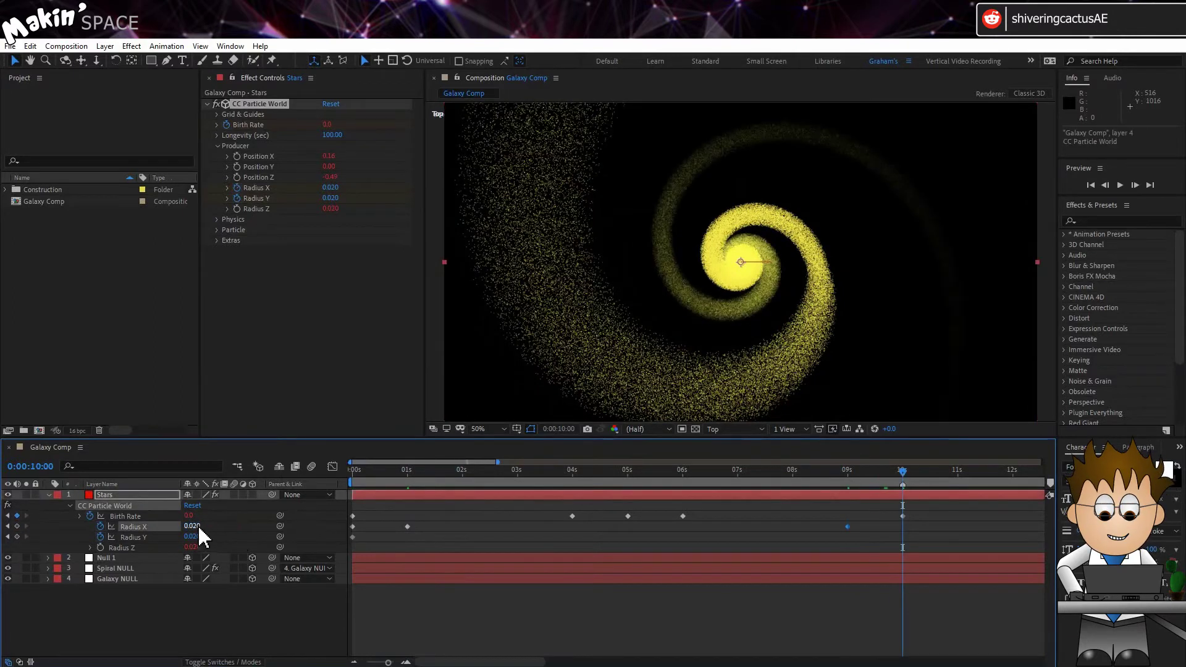
type("0.15")
key("Return")
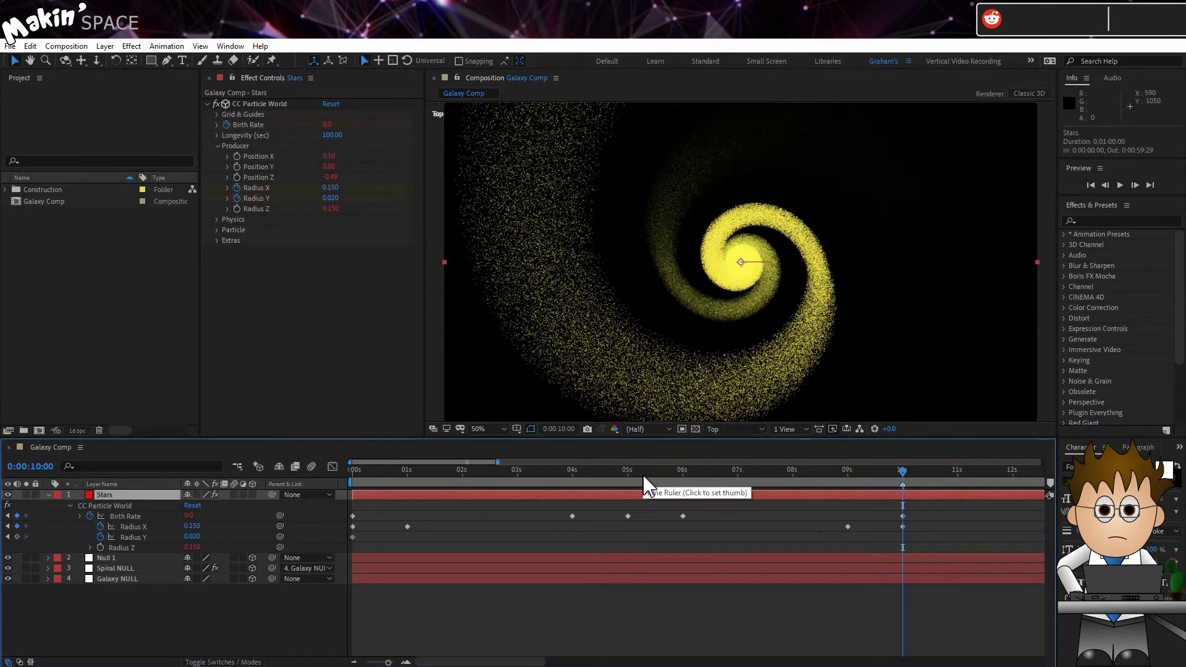
Keyframe Radius X at 0.035 at 0:00:05:00
left_click_drag(640, 472, 626, 472)
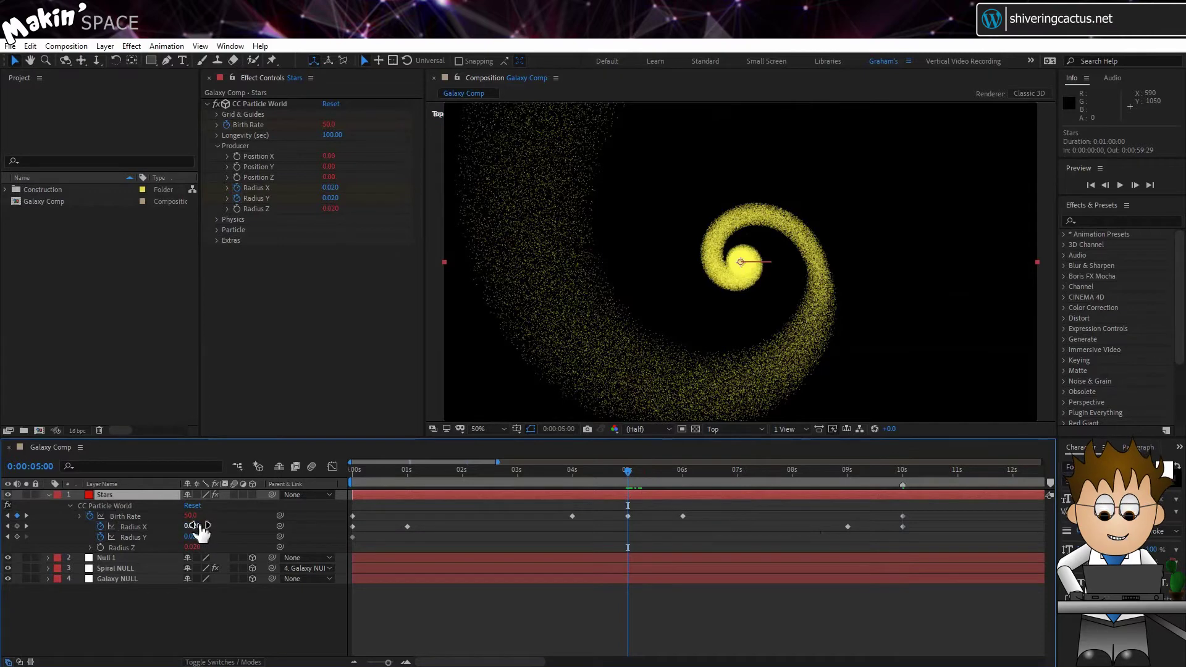
type("0.03")
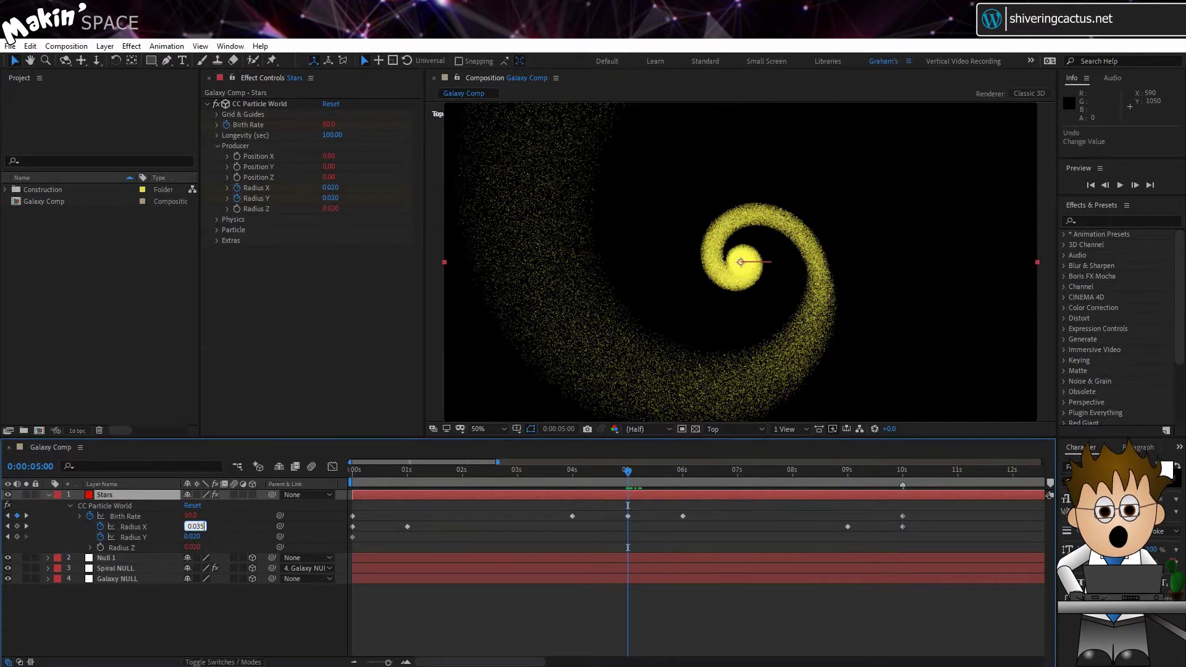
type("5")
left_click(172, 535)
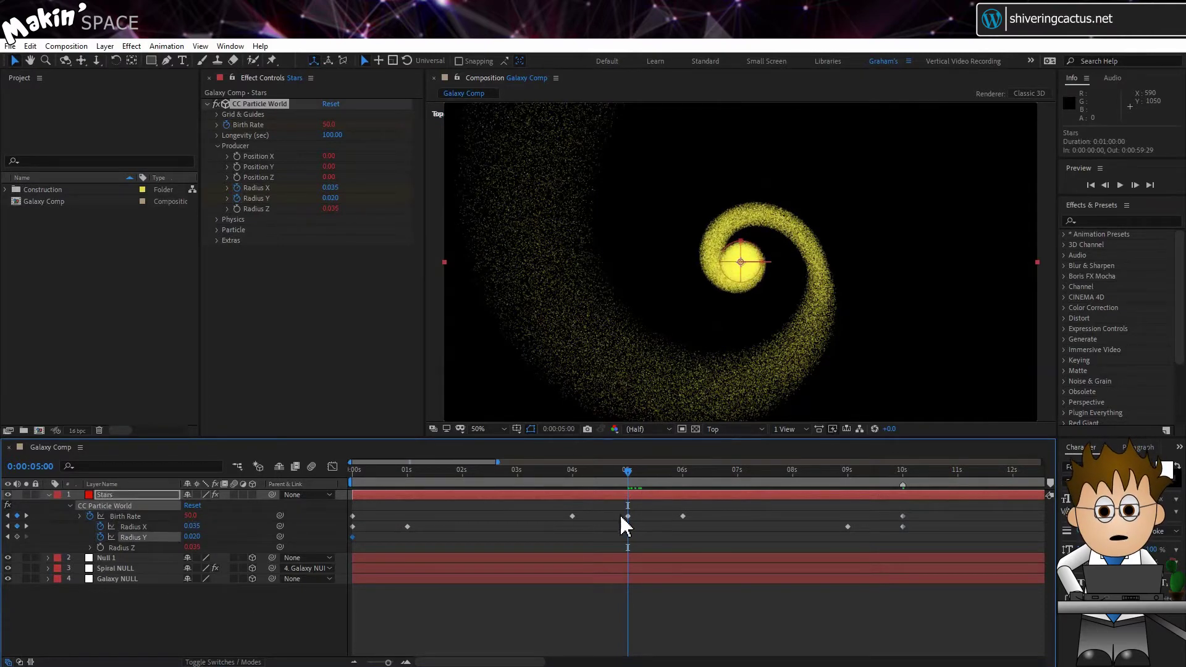
Add a Radius Y keyframe at 0:00:03:00 and delete its keyframe at 0:00:00:00
left_click_drag(625, 475, 980, 478)
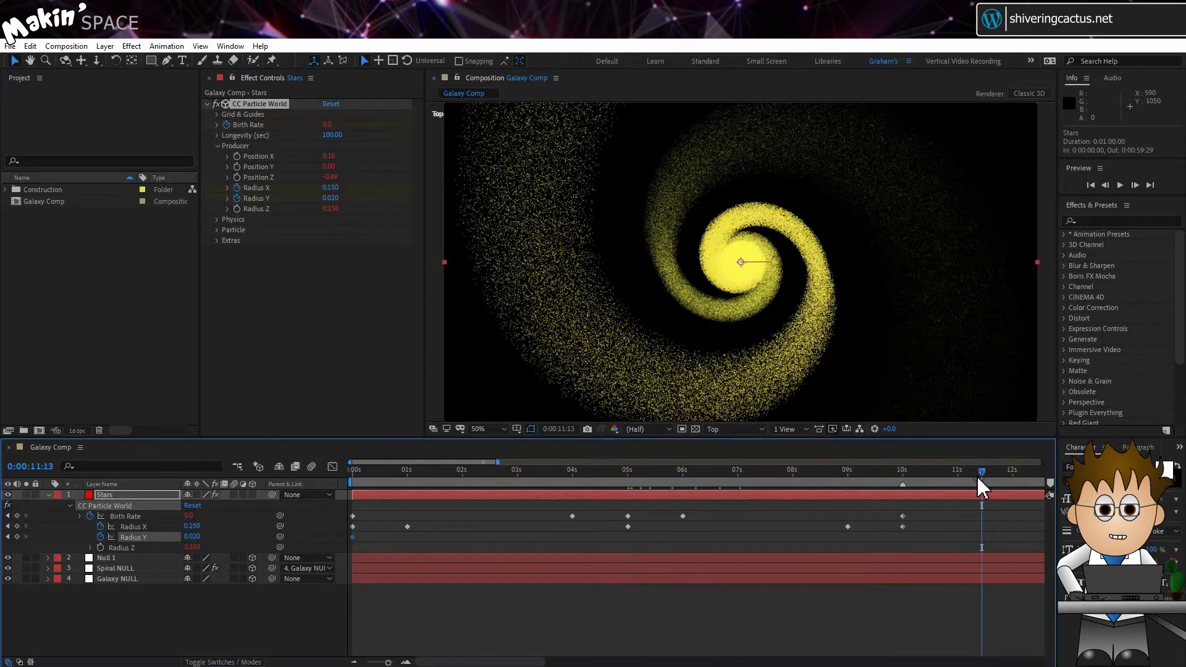
left_click_drag(979, 477, 517, 480)
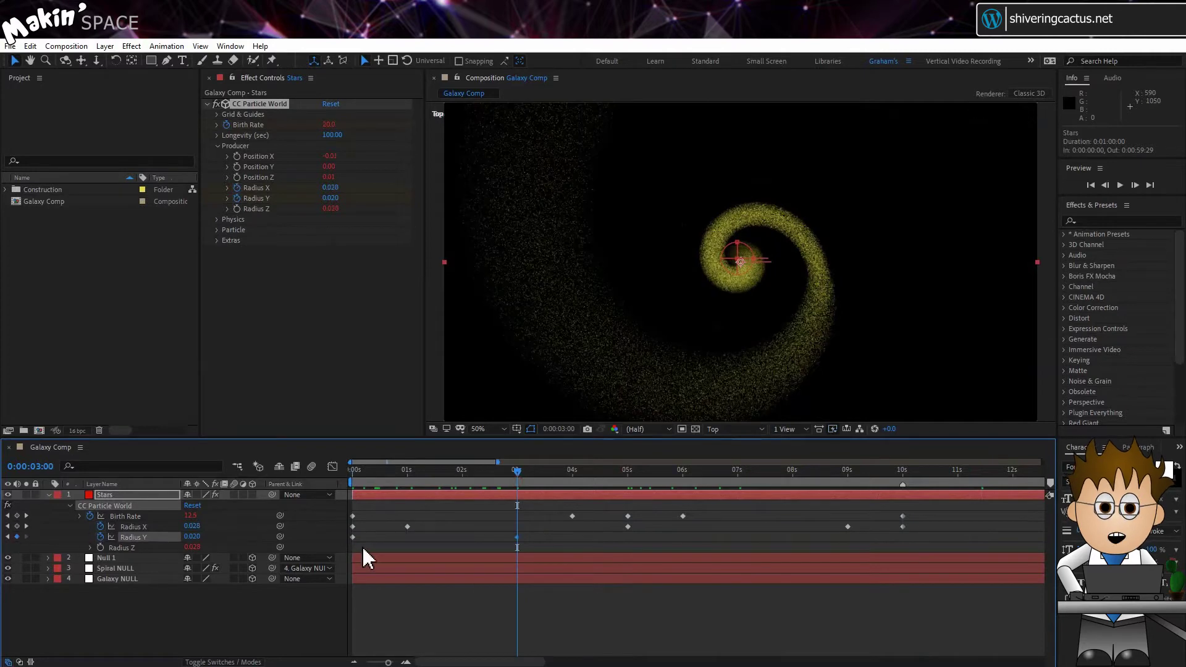
left_click_drag(355, 539, 404, 540)
key("Delete")
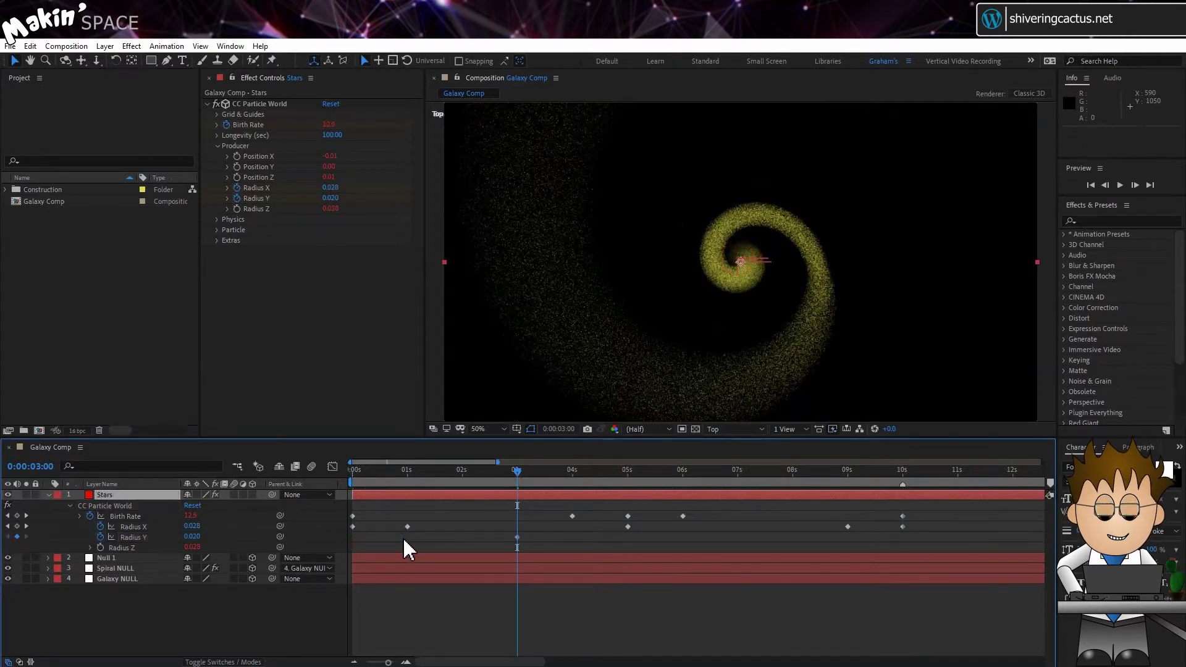
Add a Radius Y keyframe at 0:00:07:00 and set Radius Y to 0.035 at 0:00:05:00
left_click_drag(742, 470, 738, 471)
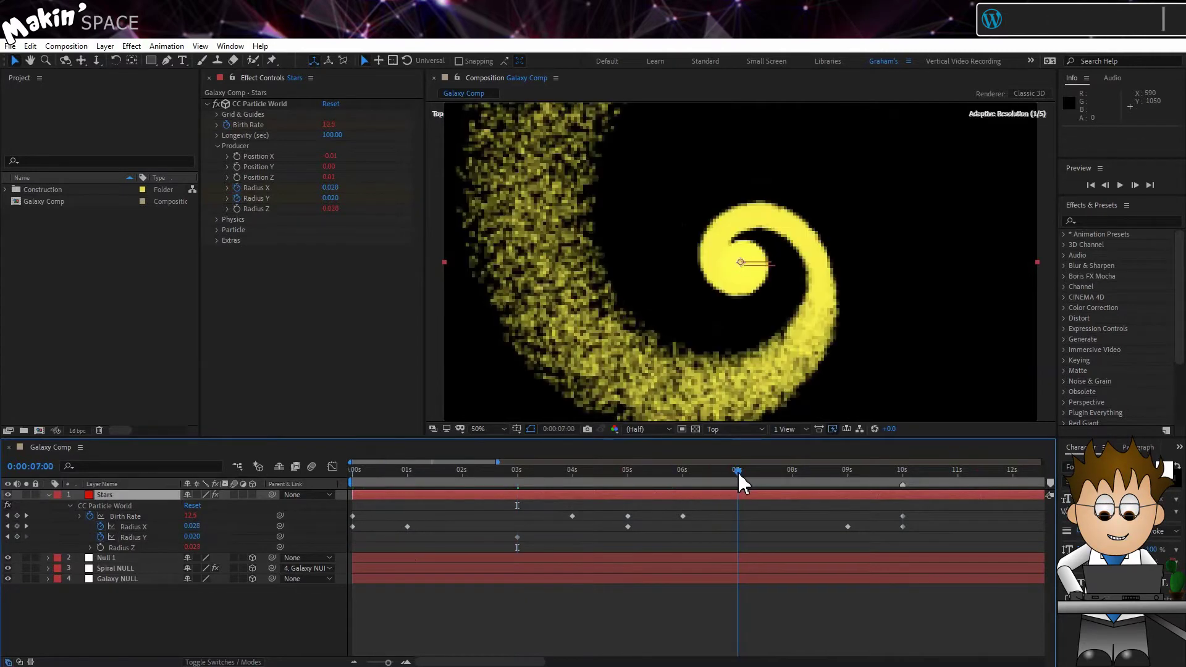
left_click(17, 536)
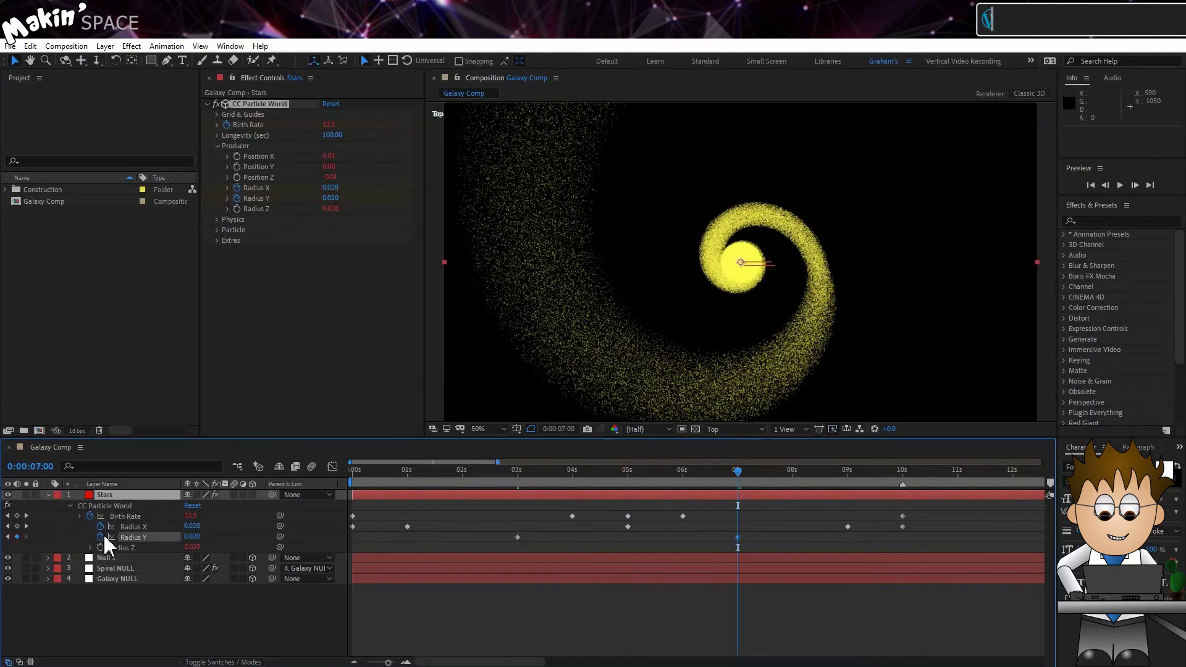
left_click(630, 481)
left_click(193, 537)
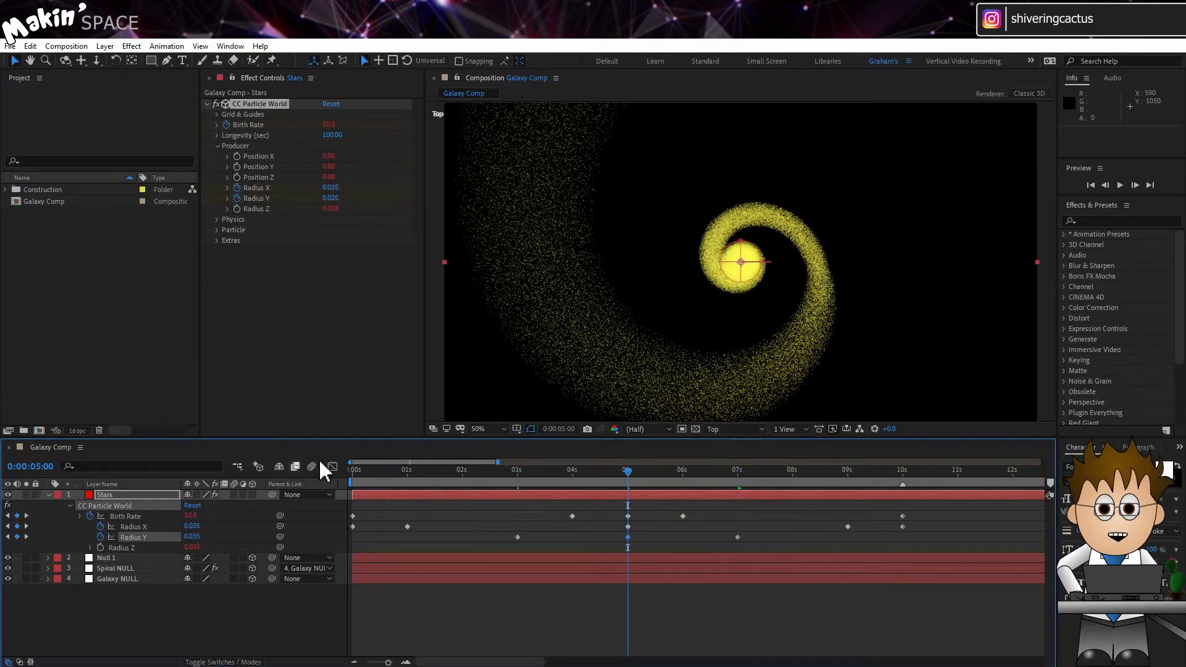
Change the Physics Animation type of CC Particle World to Fractal Omni
left_click(216, 224)
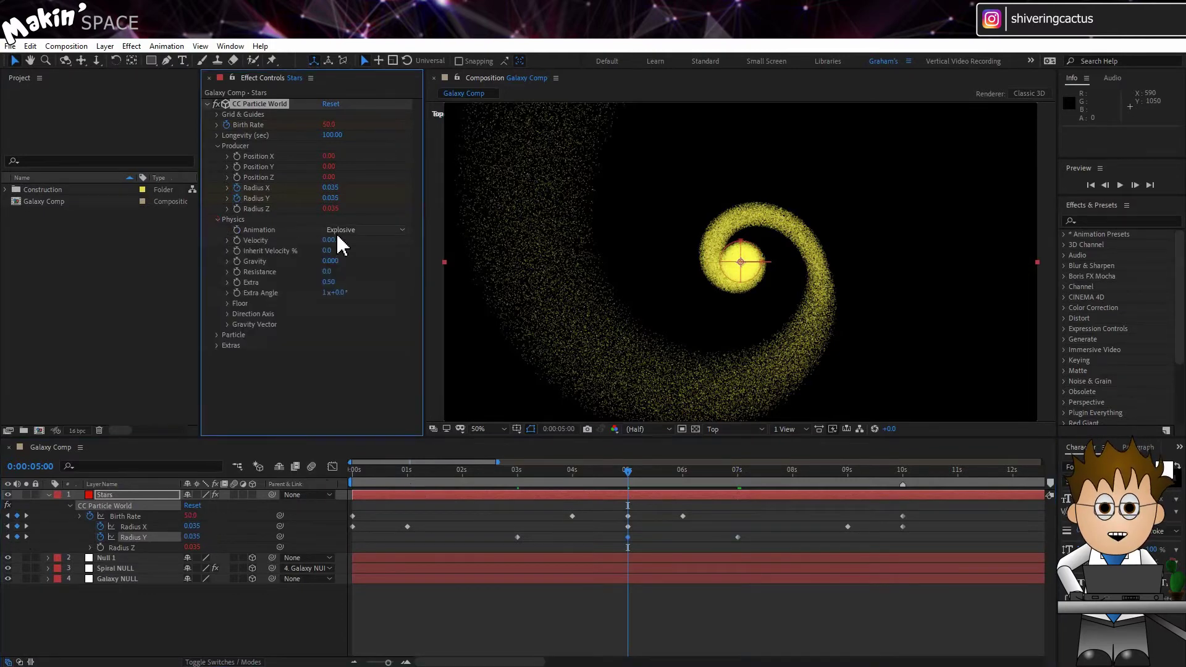
left_click(396, 231)
left_click(370, 378)
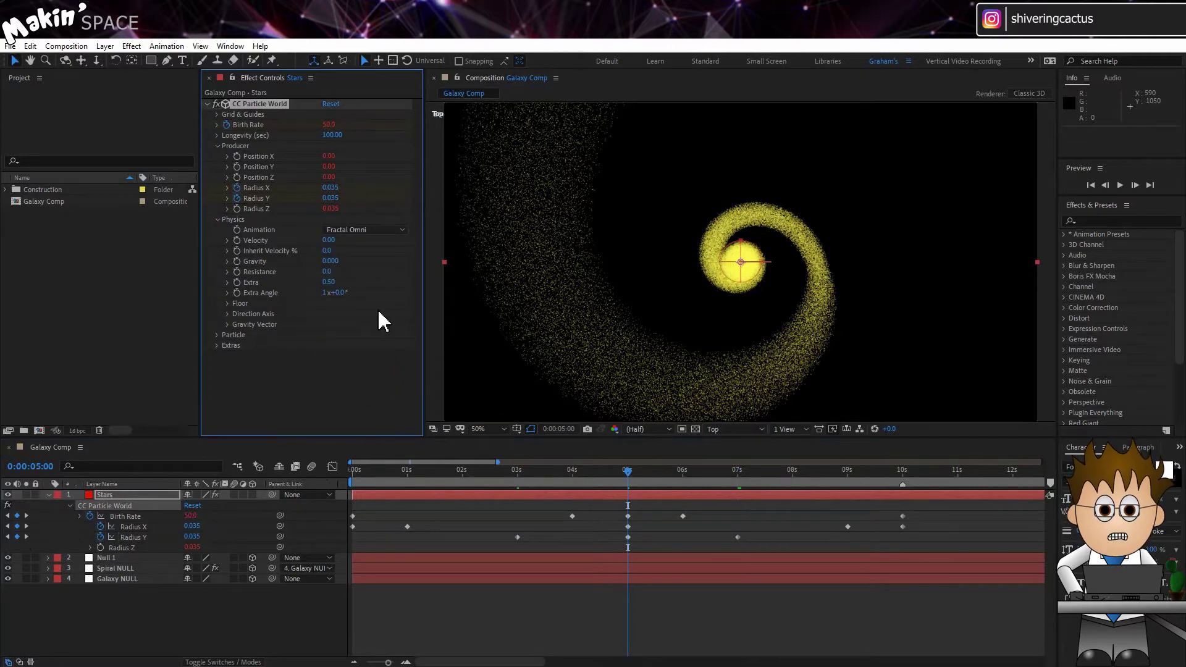
Change the Particle Type of the Stars particles to Faded Sphere
left_click(217, 221)
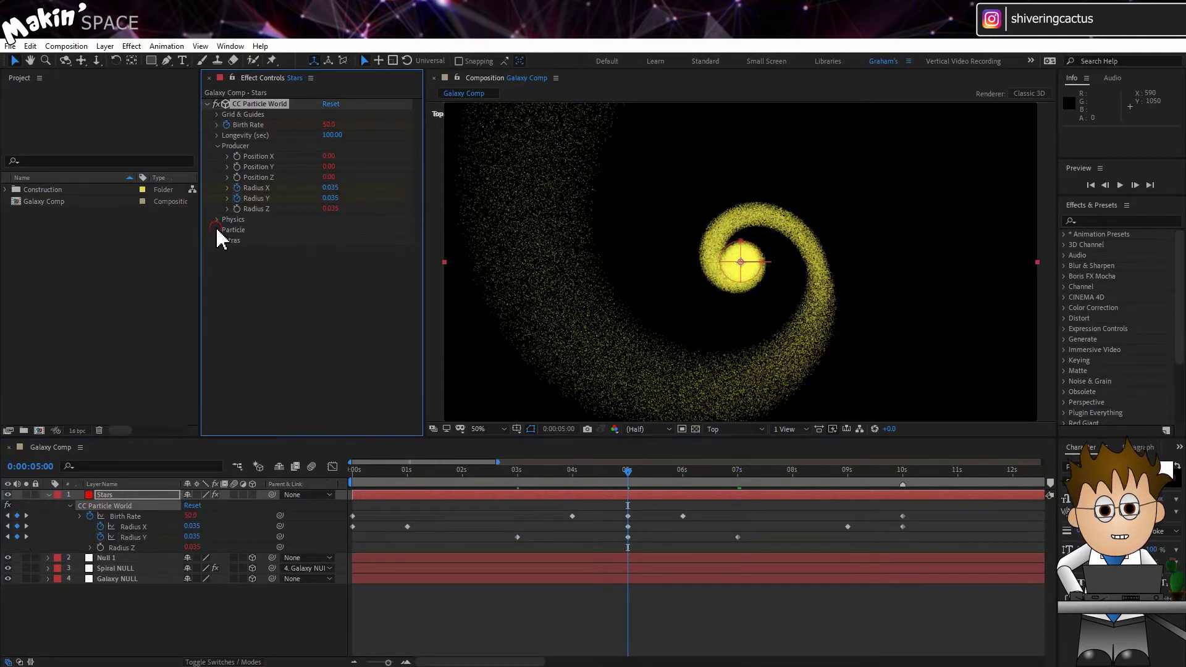
left_click(218, 230)
left_click(370, 240)
left_click(395, 300)
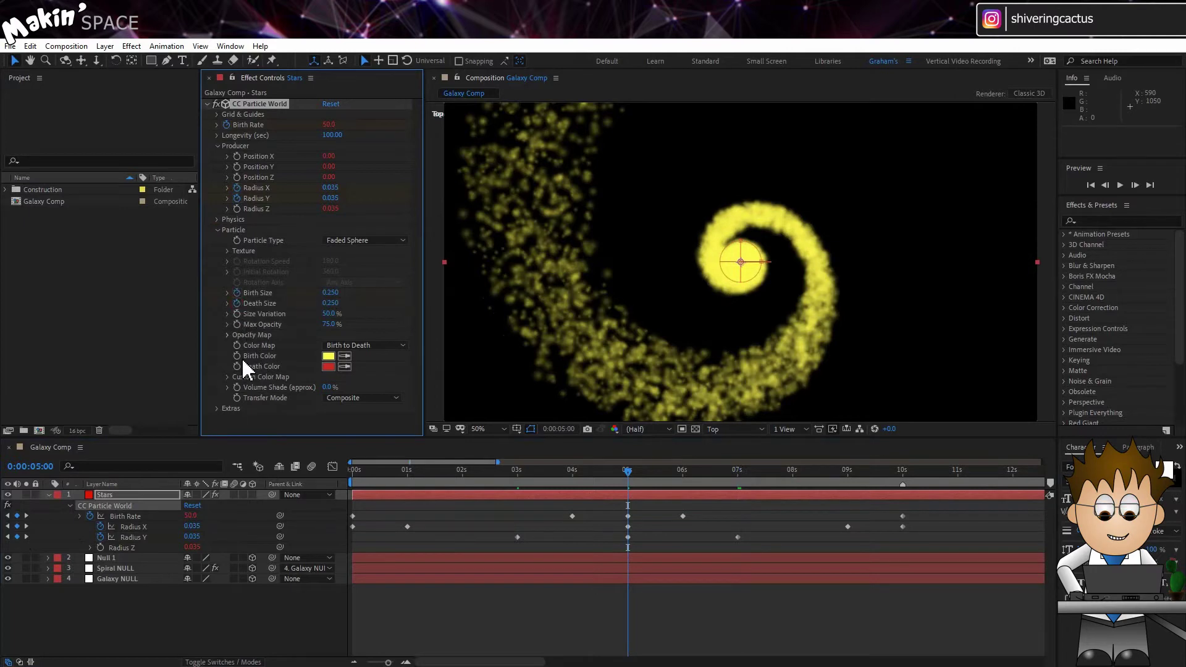
Show the Stars layer's keyframed properties and link Death Size to Birth Size
key("u")
key("u")
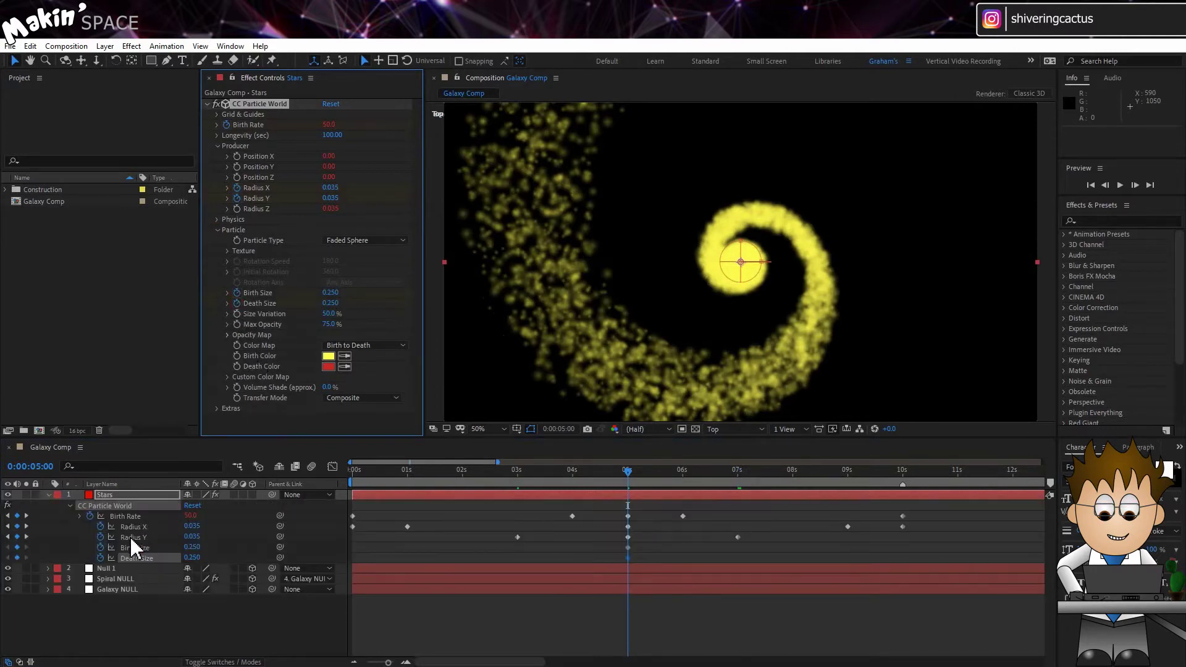
left_click_drag(280, 557, 117, 554)
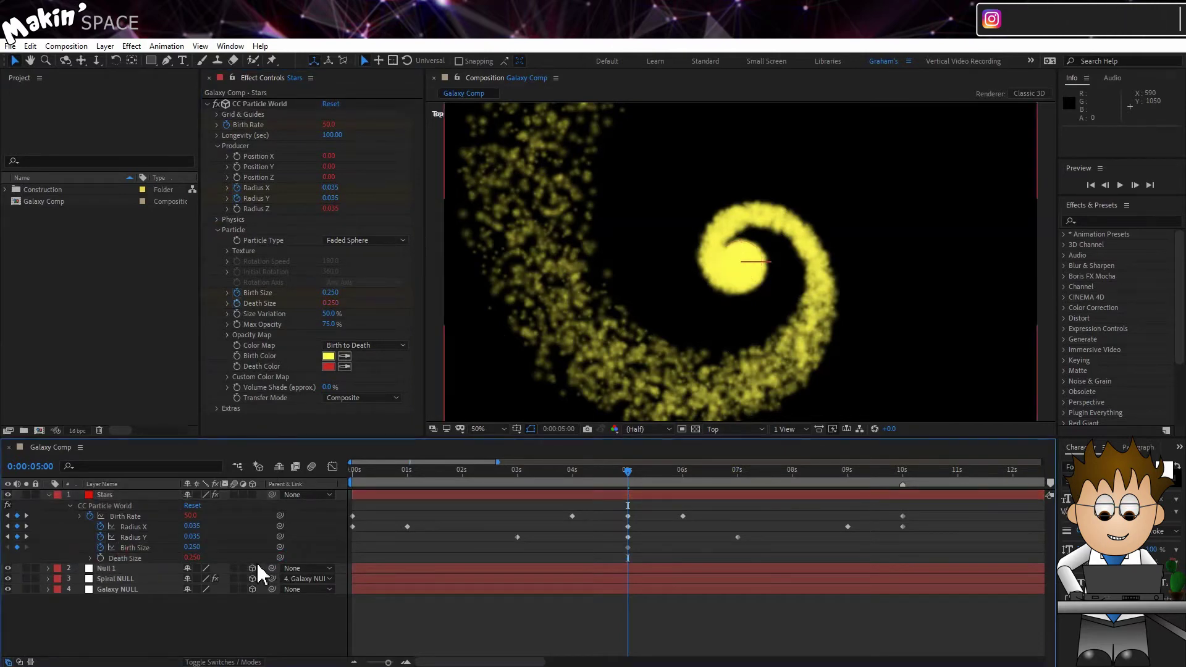
Set the particles' Birth Size to 0.03 at 0:00:05:00
left_click(194, 547)
type("0.03")
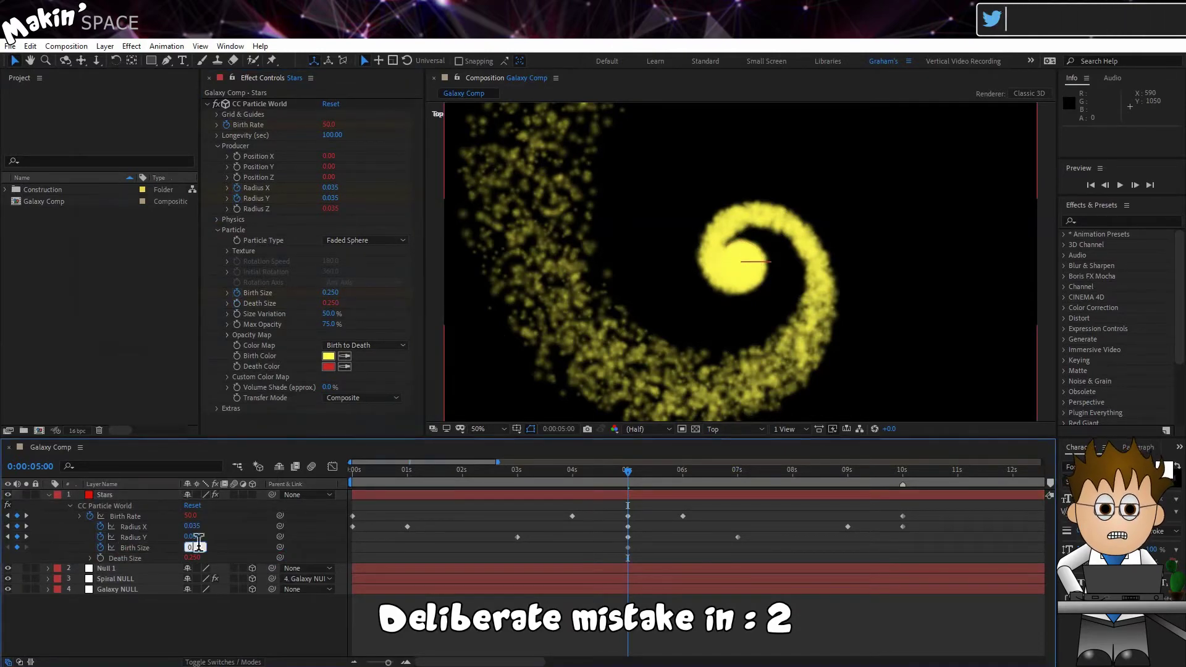
left_click(232, 550)
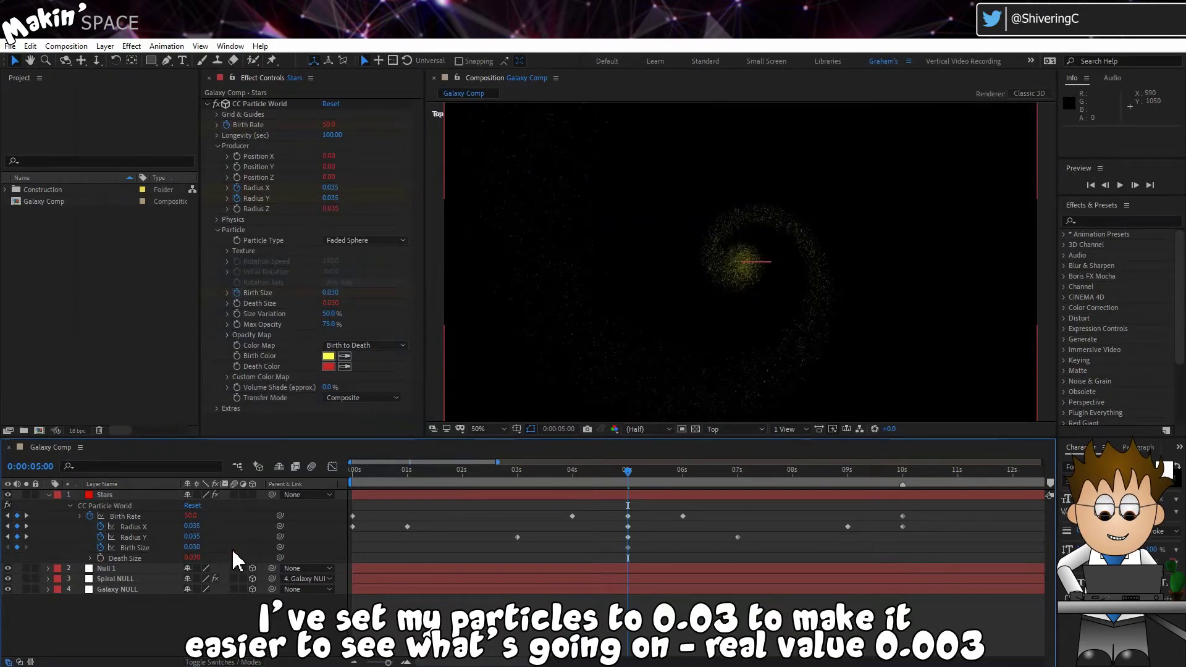
Raise the particles' Size Variation and Max Opacity to 100%
left_click_drag(331, 314, 380, 337)
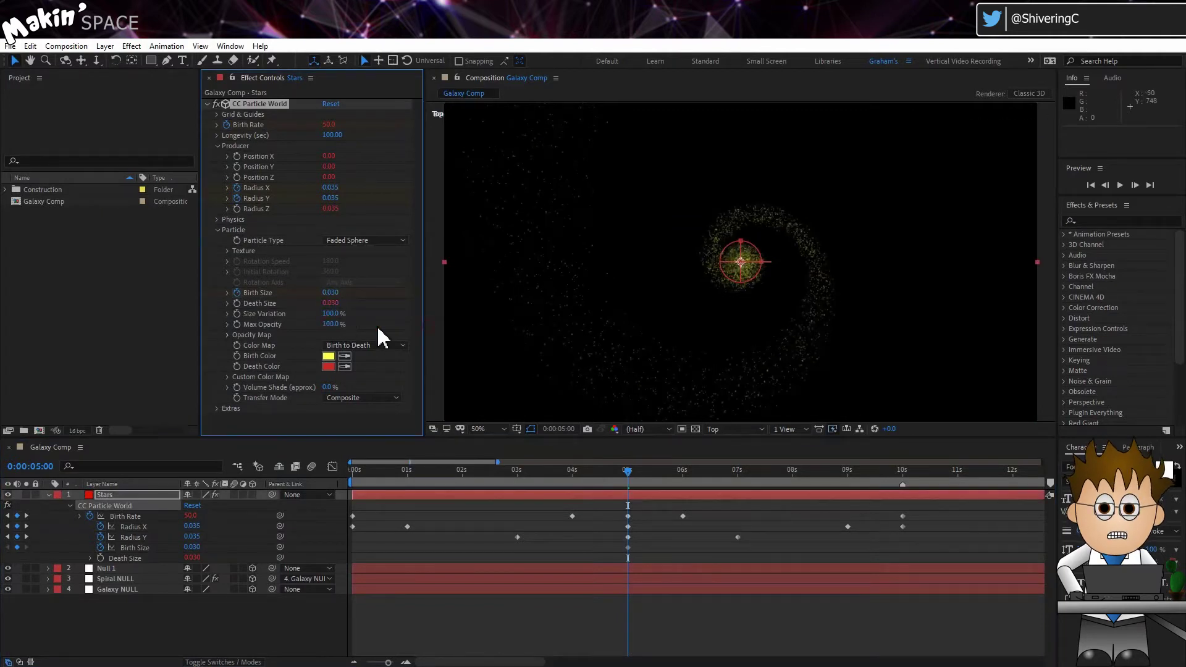
Redraw the Stars particles' Opacity Map so it is at full opacity from birth to death
left_click(227, 335)
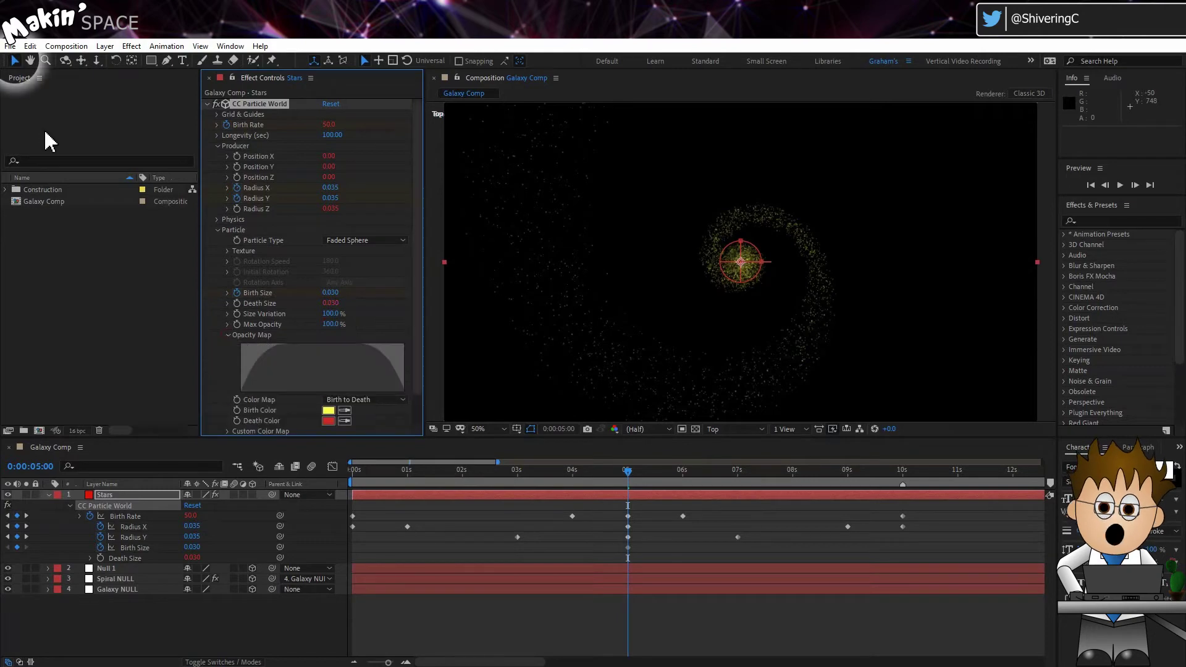
mouse_move(235, 355)
left_mouse_down()
mouse_move(237, 329)
mouse_move(310, 331)
left_mouse_up()
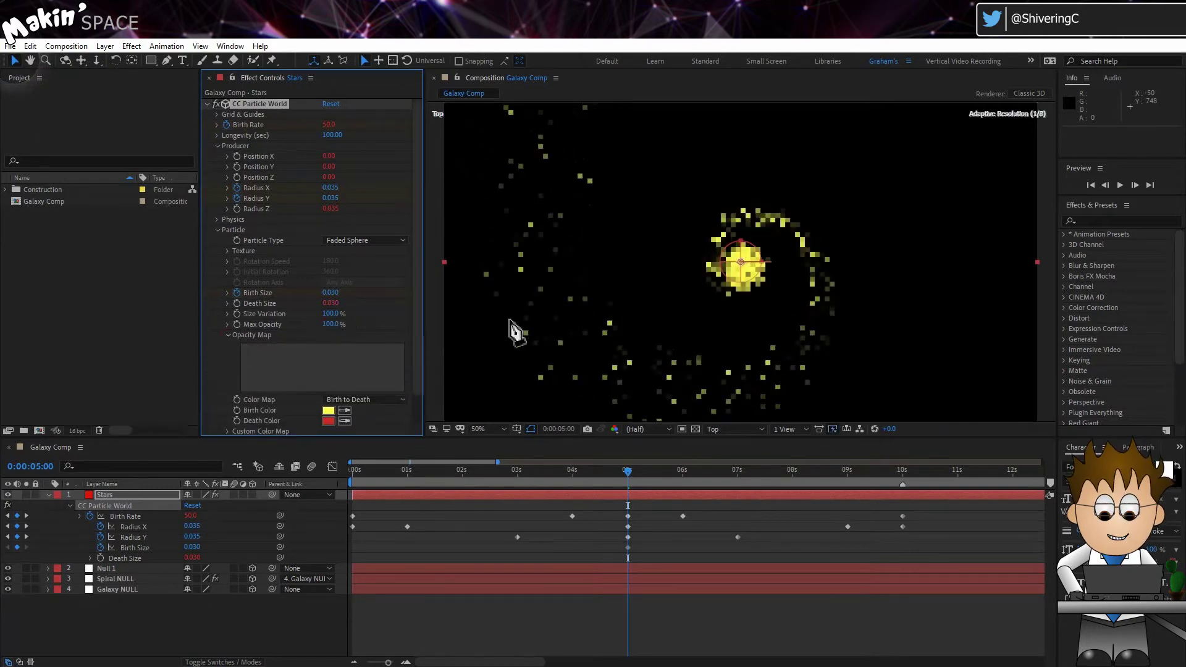
left_click(223, 364)
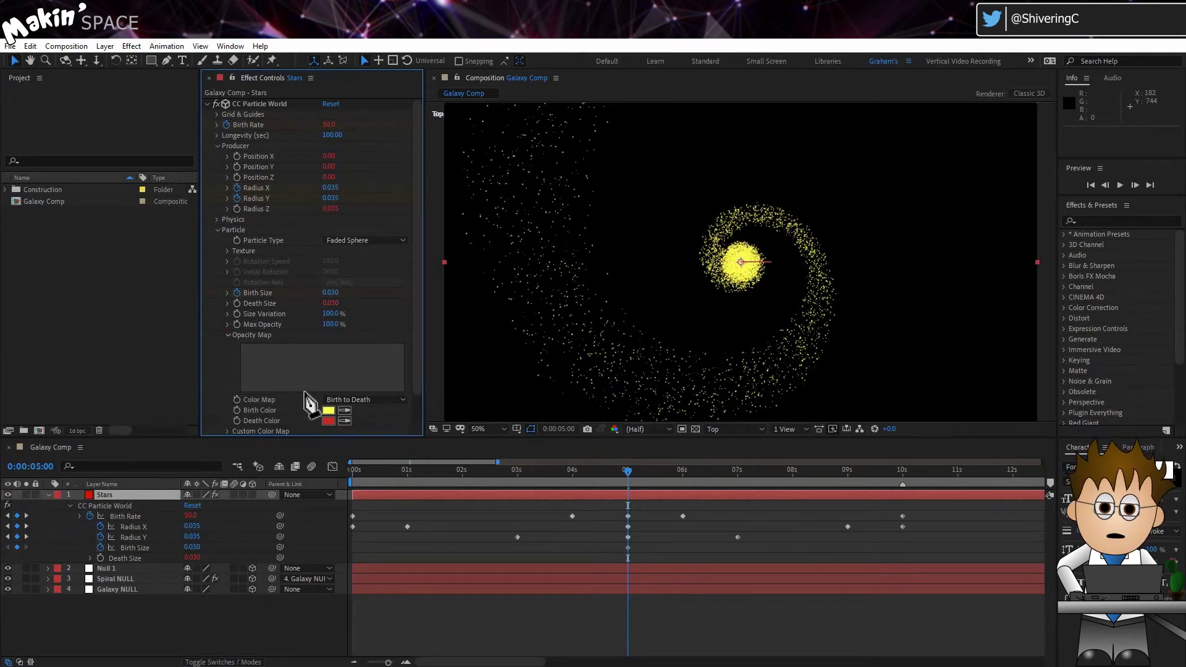
Enable keyframing for the particles' Birth Color and Death Color at 0:00:05:00 and show both properties in the Stars layer
left_click(241, 431)
left_click(238, 422)
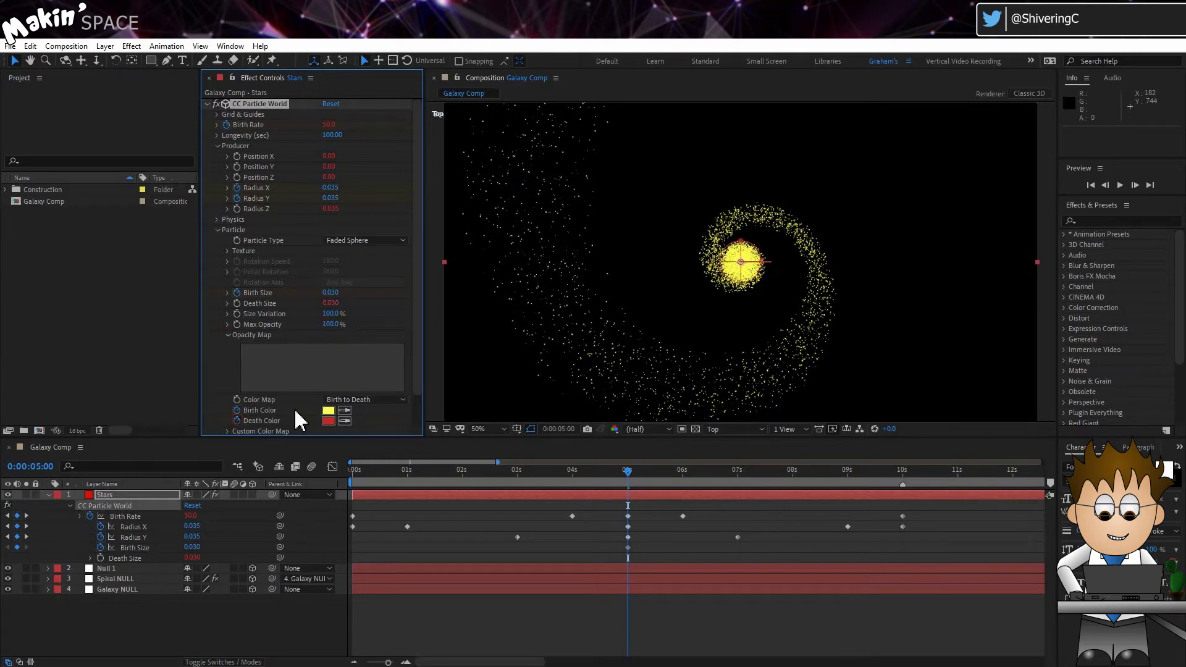
key("u")
key("u")
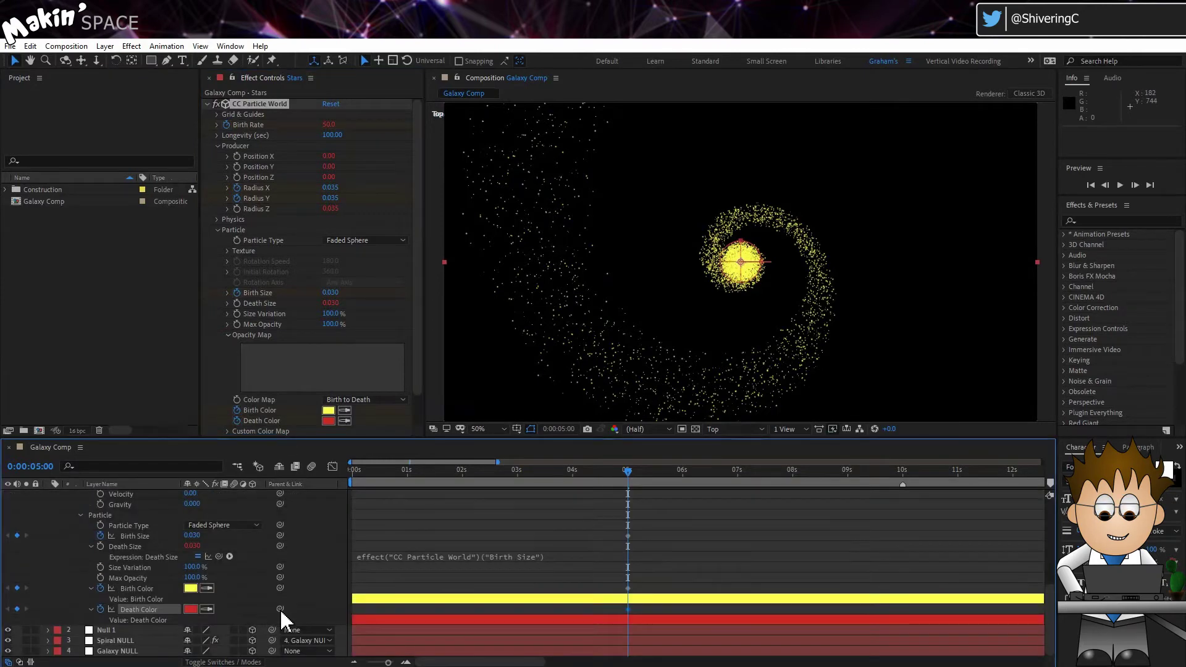
Link Death Color to Birth Color, remove Death Color's keyframing and show only the Stars layer's keyframed properties
left_click_drag(280, 610, 137, 590)
left_click(101, 609)
left_click(108, 495)
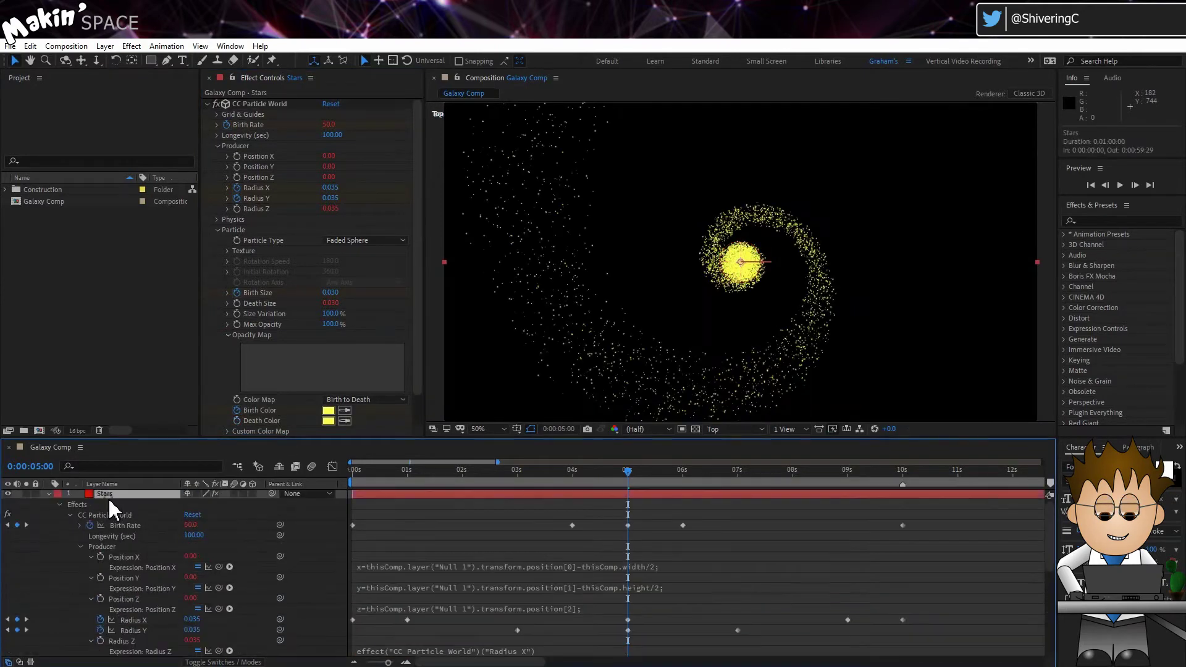
key("u")
key("u")
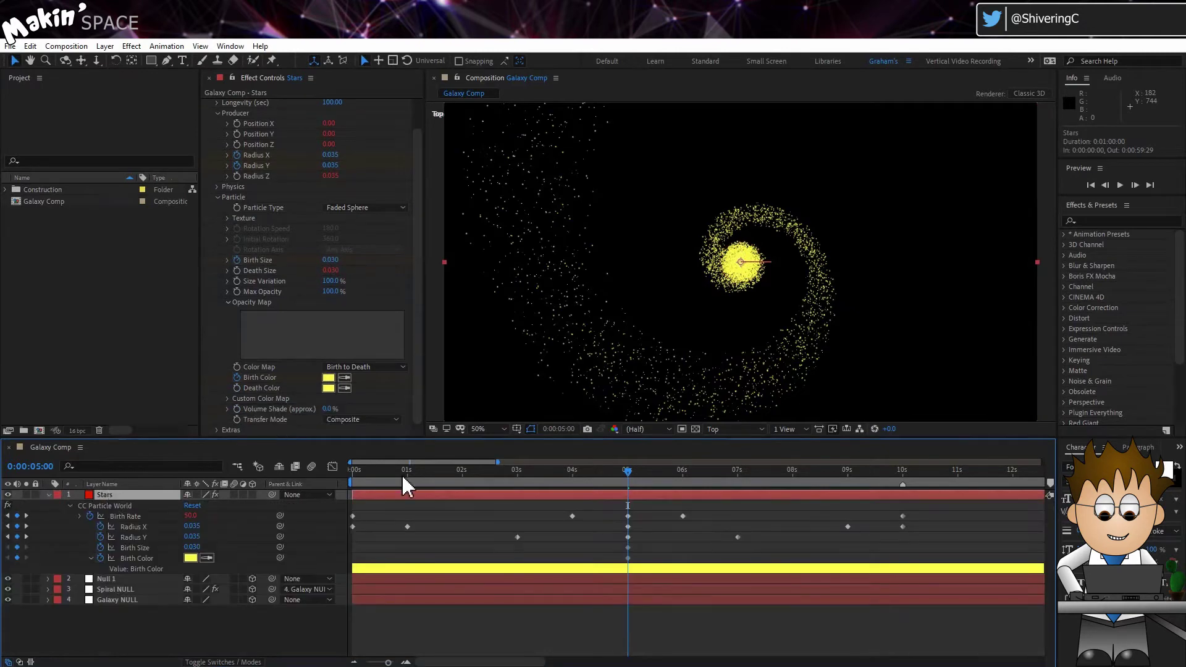
Keyframe the particles' Birth Color to white (FFFFFF) at 0:00:01:00 and at 0:00:09:00
left_click(405, 478)
left_click(328, 378)
type("FFFFFF")
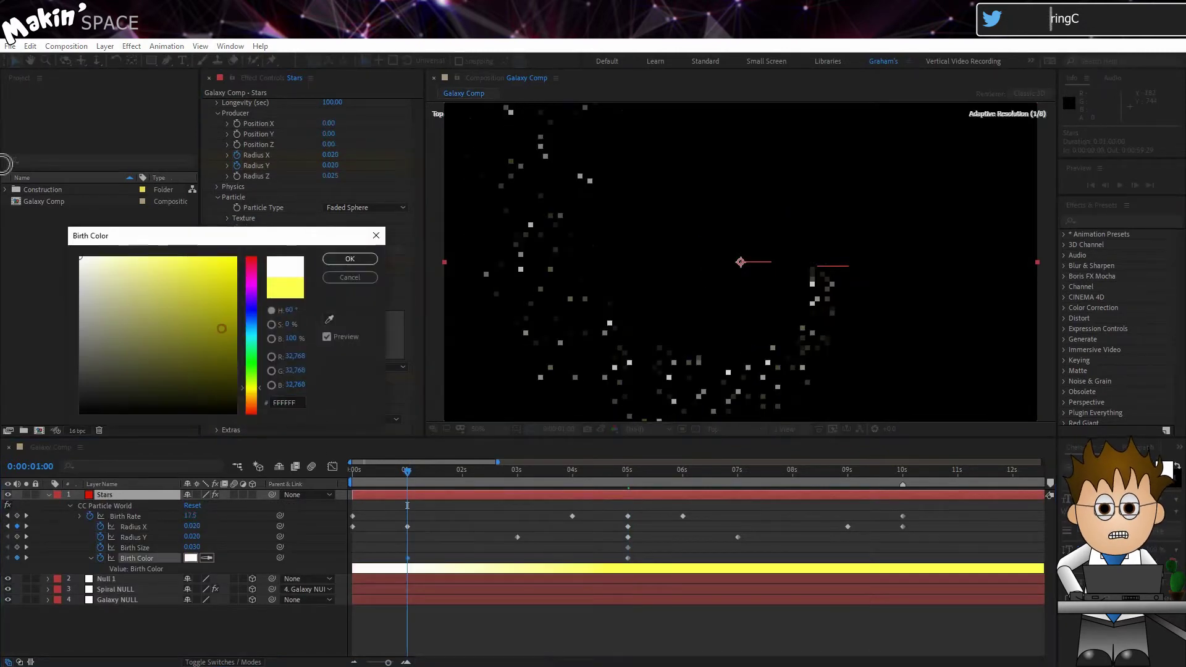
left_click(361, 262)
left_click(845, 477)
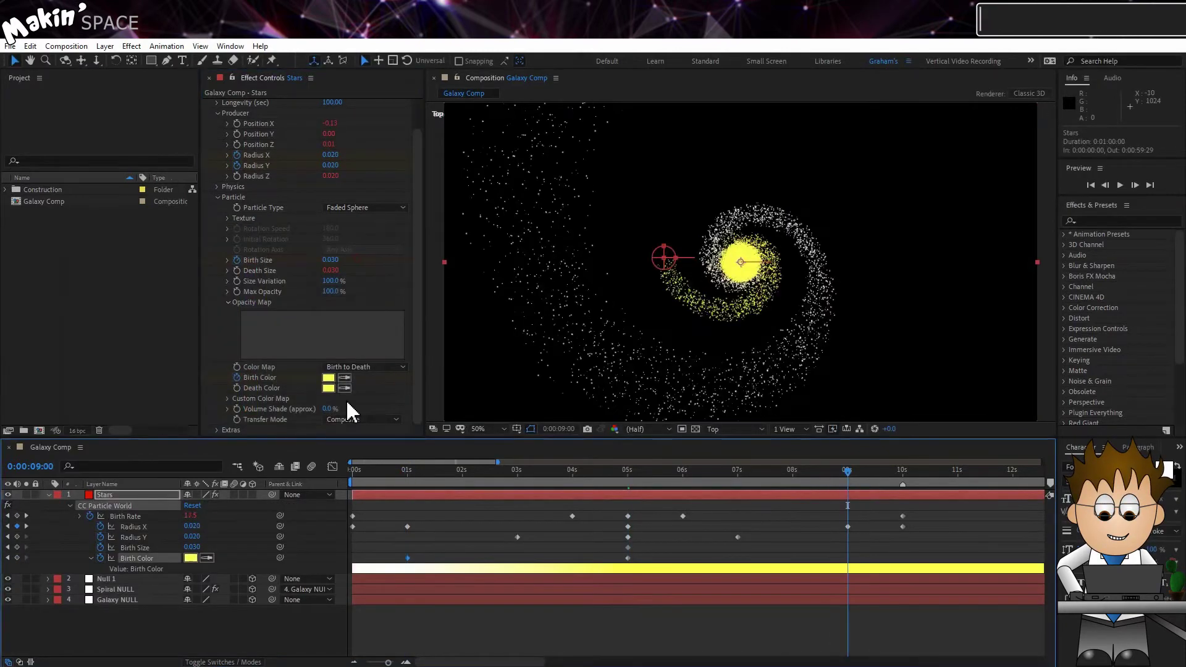
left_click(328, 377)
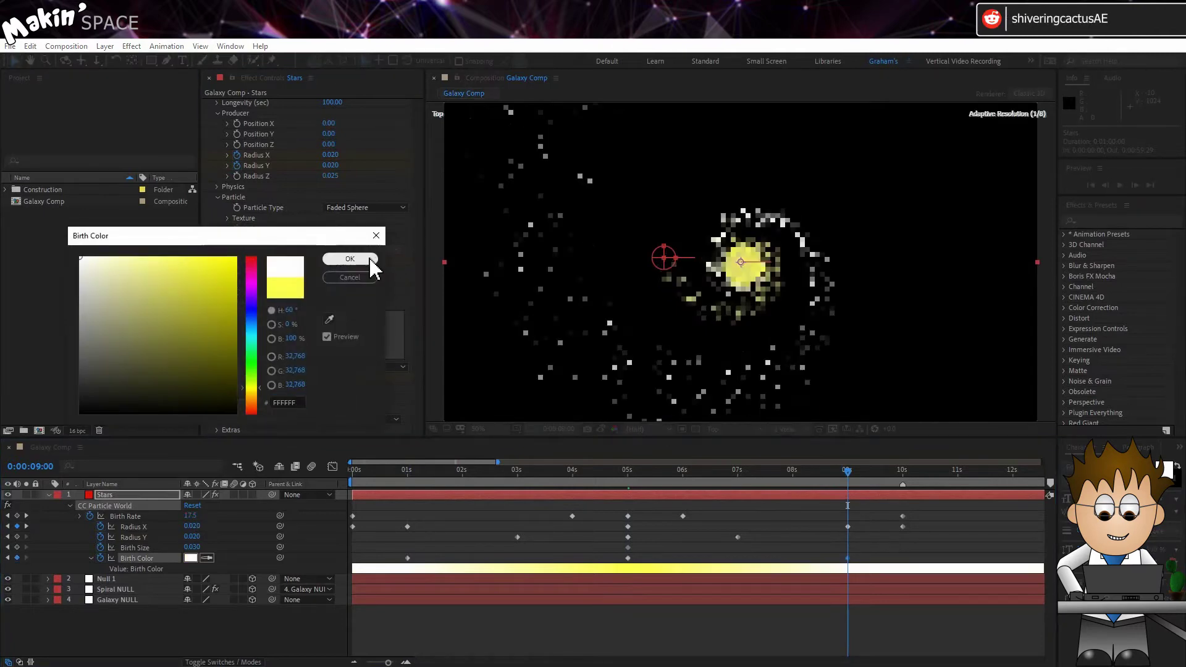
left_click(350, 259)
Change the Birth Color keyframe at 0:00:05:00 to a paler yellow
left_click(628, 470)
left_click(328, 378)
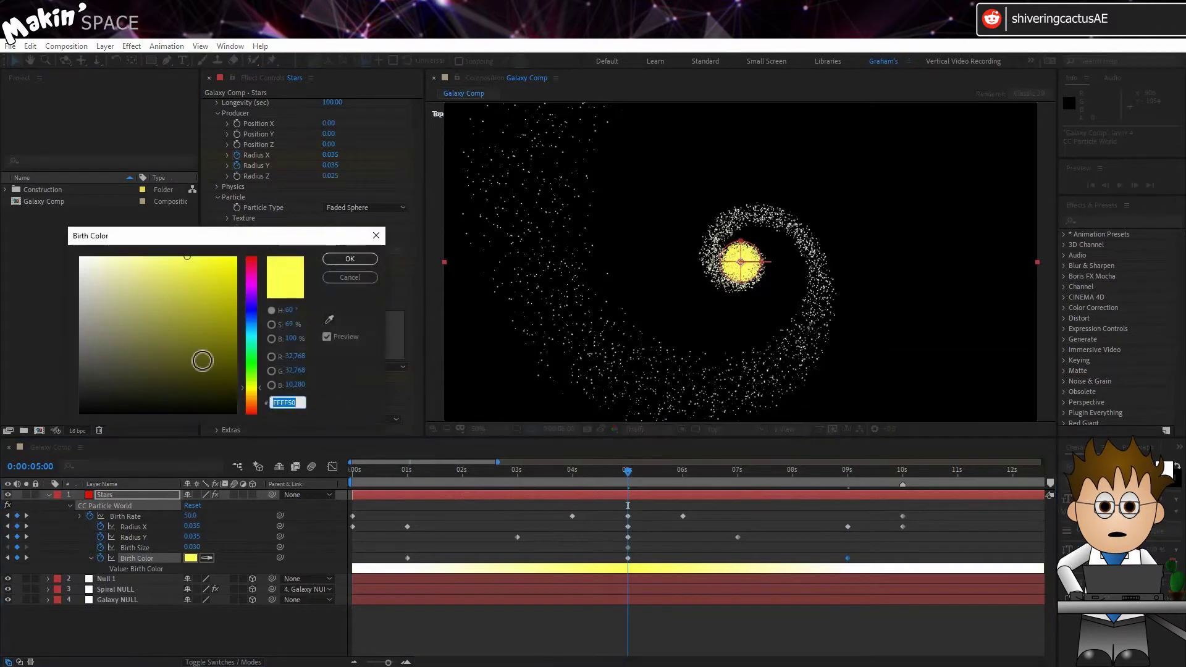
left_click(146, 257)
left_click(341, 260)
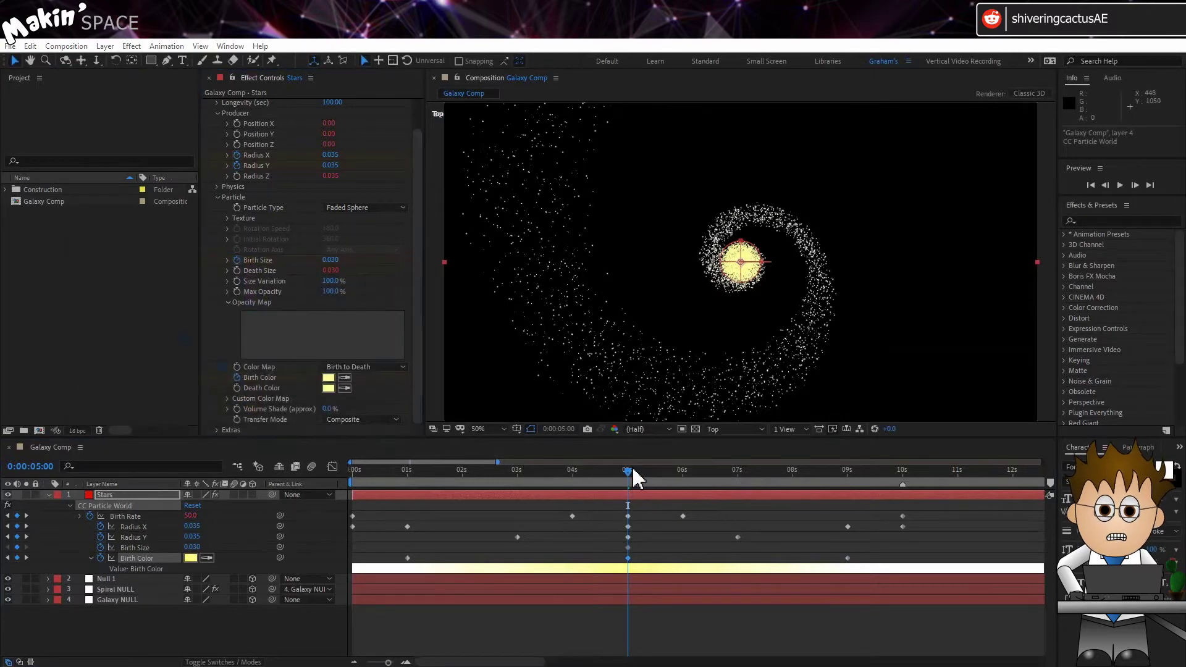
At 0:00:10:00, set the particles' Transfer Mode to Add and the Stars layer's blending mode to Add
left_click_drag(632, 466, 896, 482)
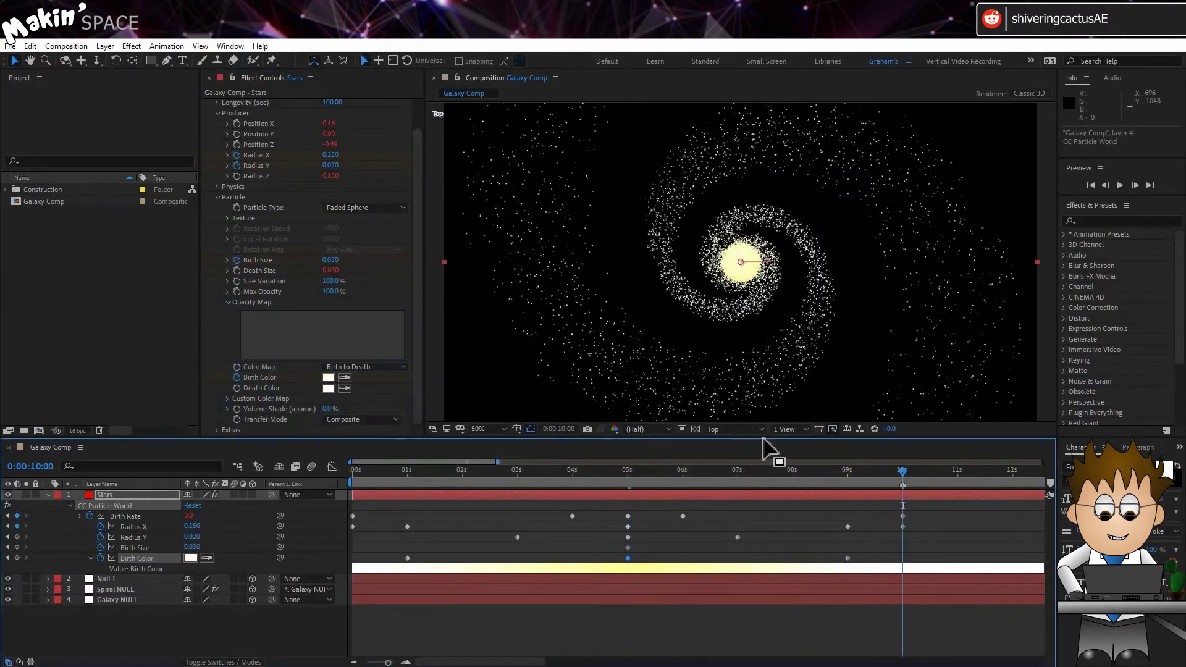
left_click(378, 420)
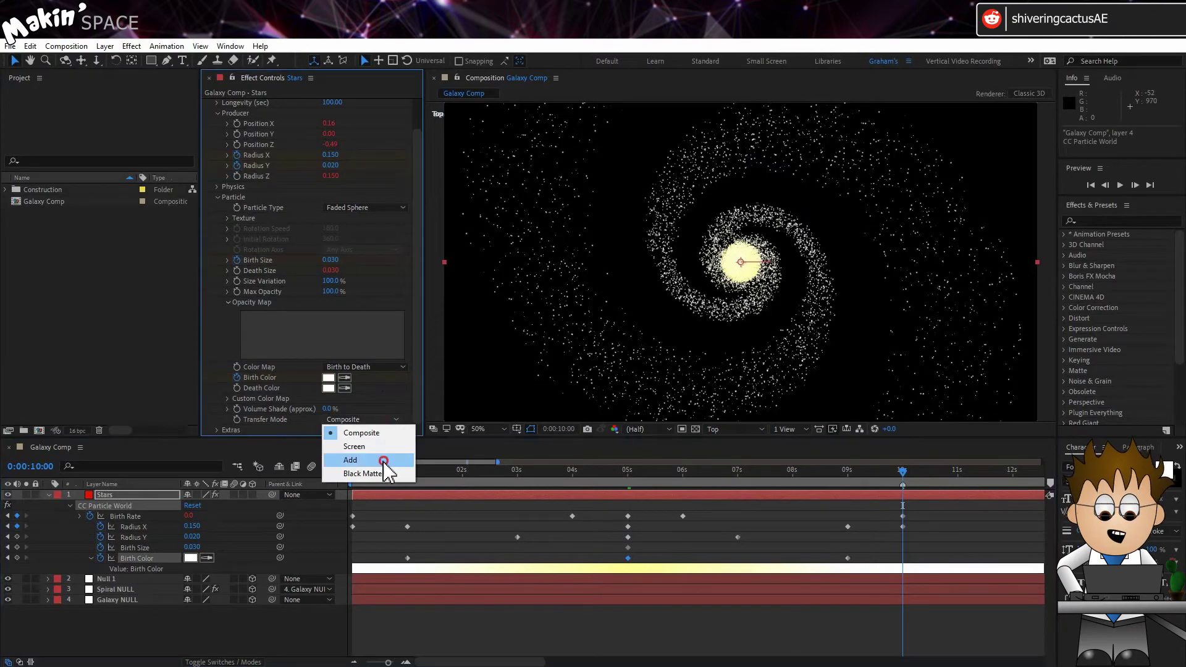
left_click(387, 461)
left_click(227, 660)
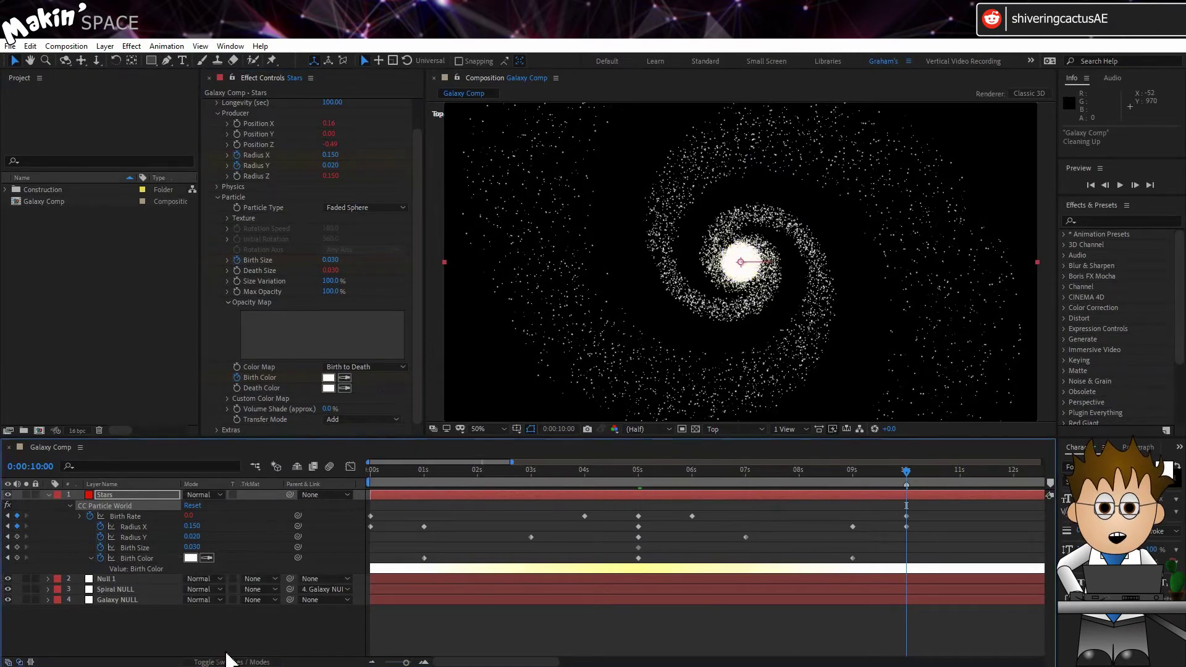
left_click(210, 495)
left_click(257, 269)
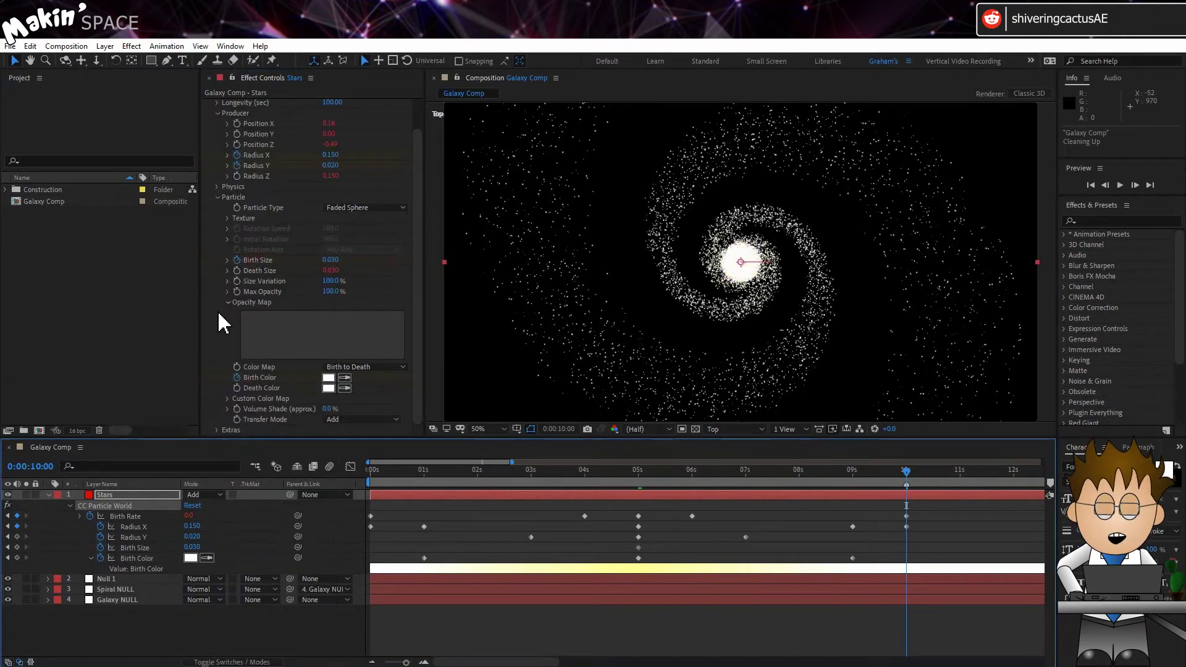
Collapse the Stars layer, deselect it and return the current time to 0:00:00:00
left_click(49, 495)
left_click(112, 495)
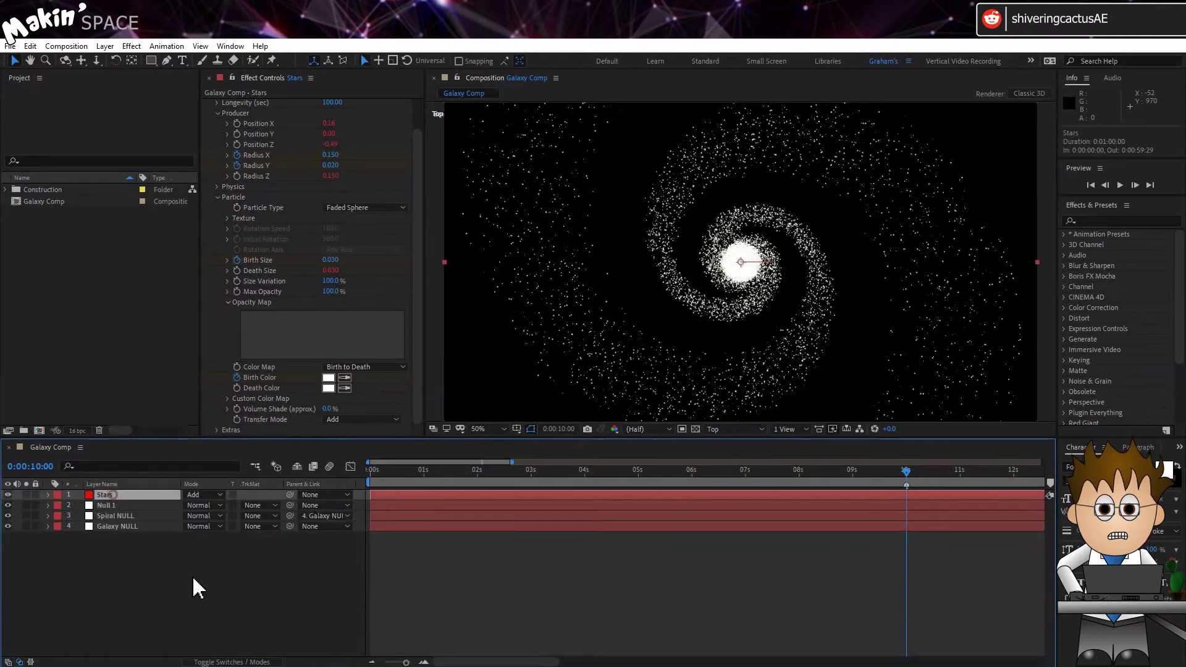
left_click(193, 580)
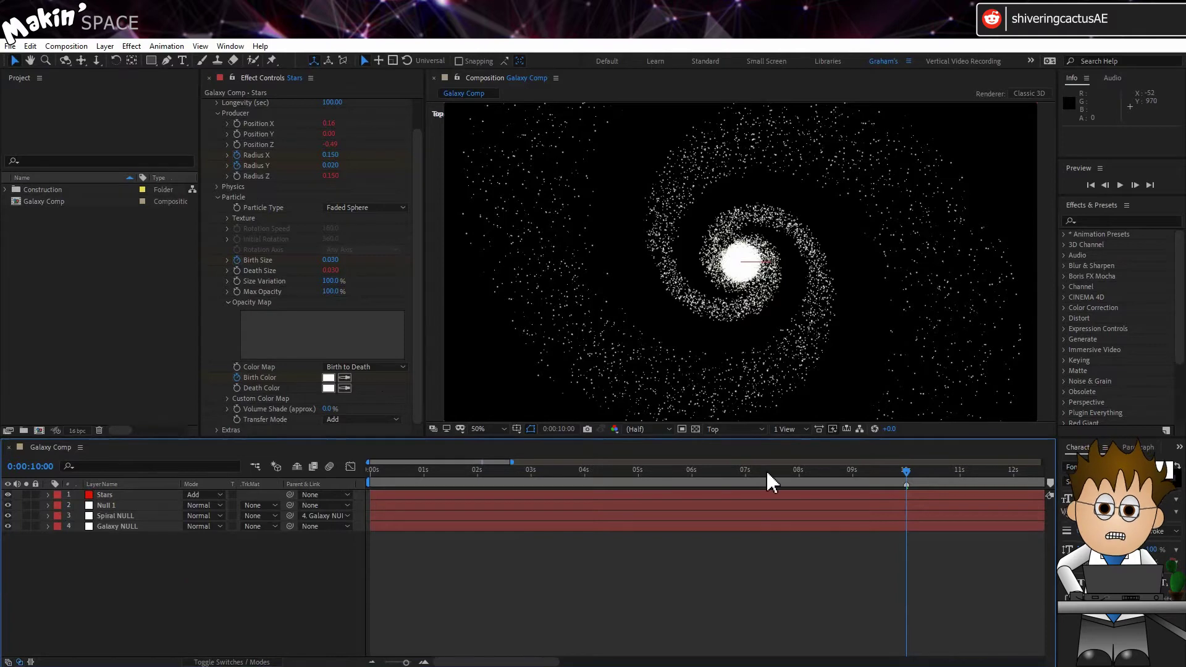
left_click_drag(906, 476, 371, 470)
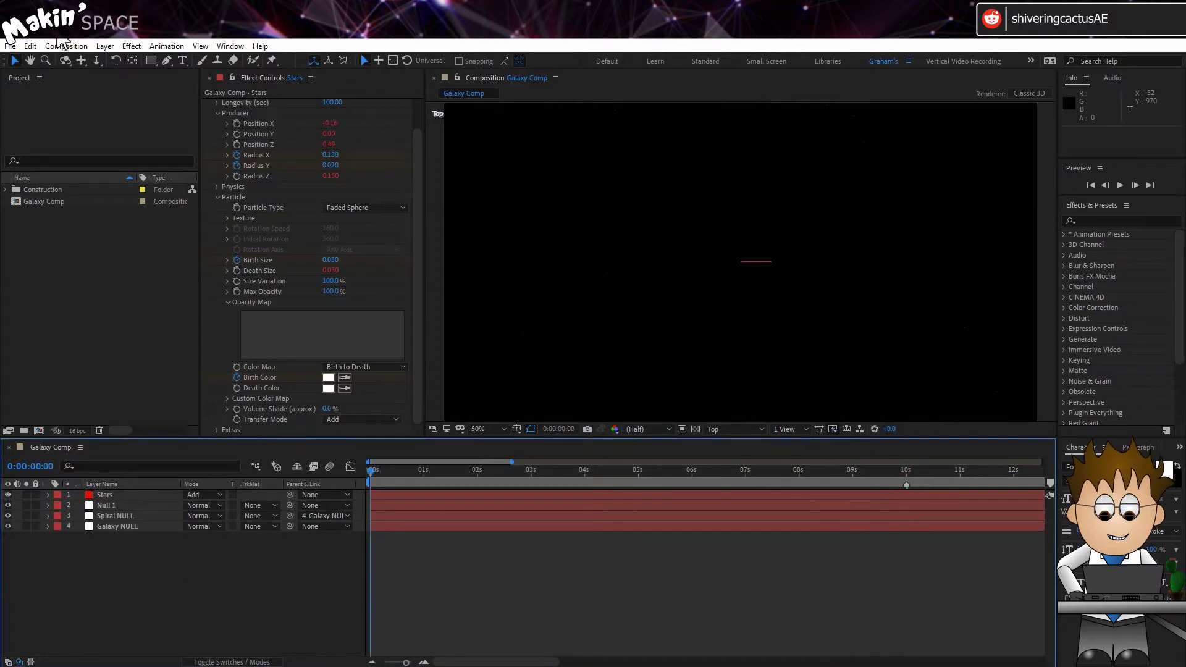
Create a new solid 250 px wide and 250 px high in mid gray (8D8D8D)
left_click(104, 46)
mouse_move(121, 60)
left_click(357, 74)
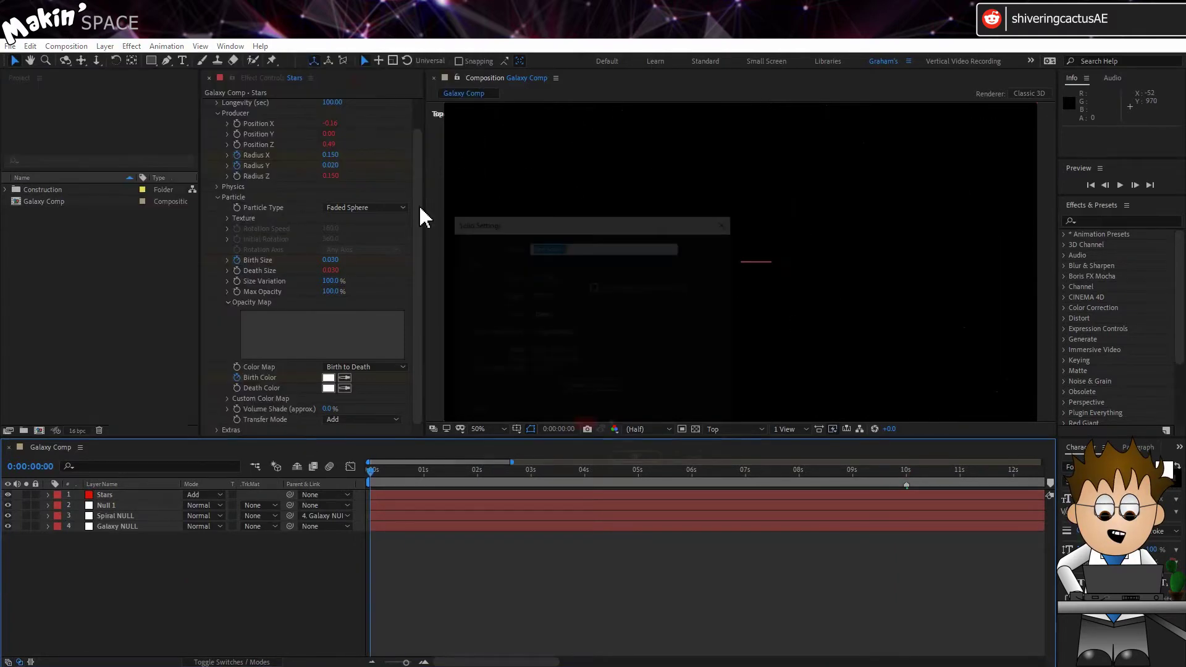
left_click(537, 276)
type("250")
key("Tab")
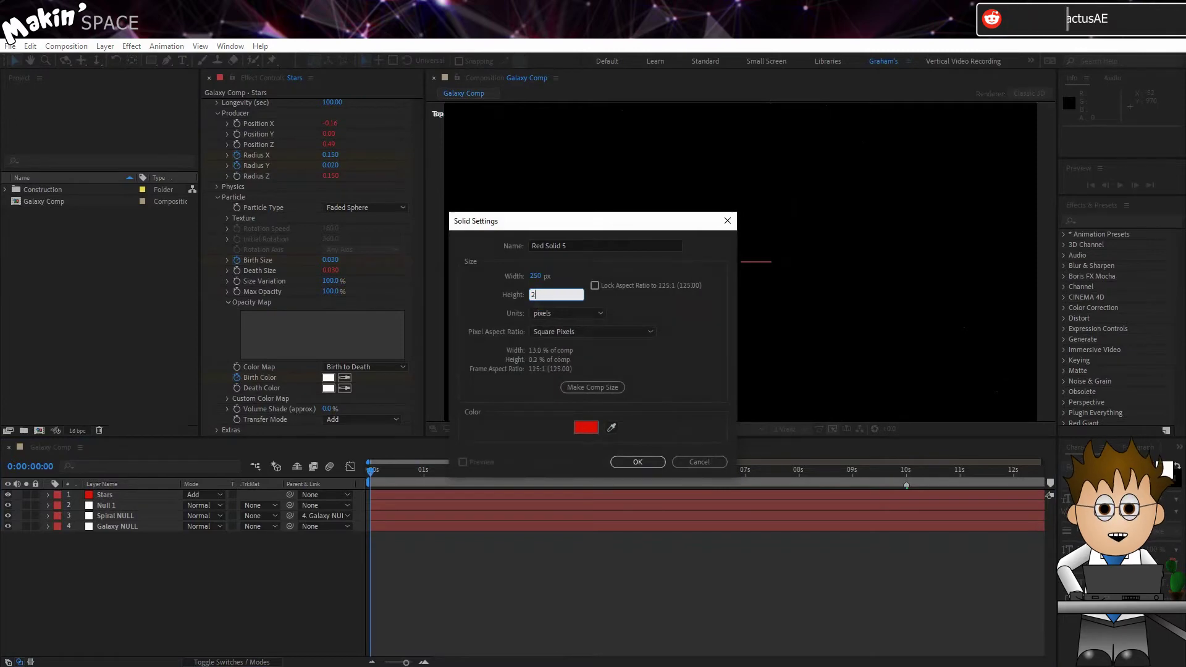
type("250")
left_click(587, 428)
left_click(80, 327)
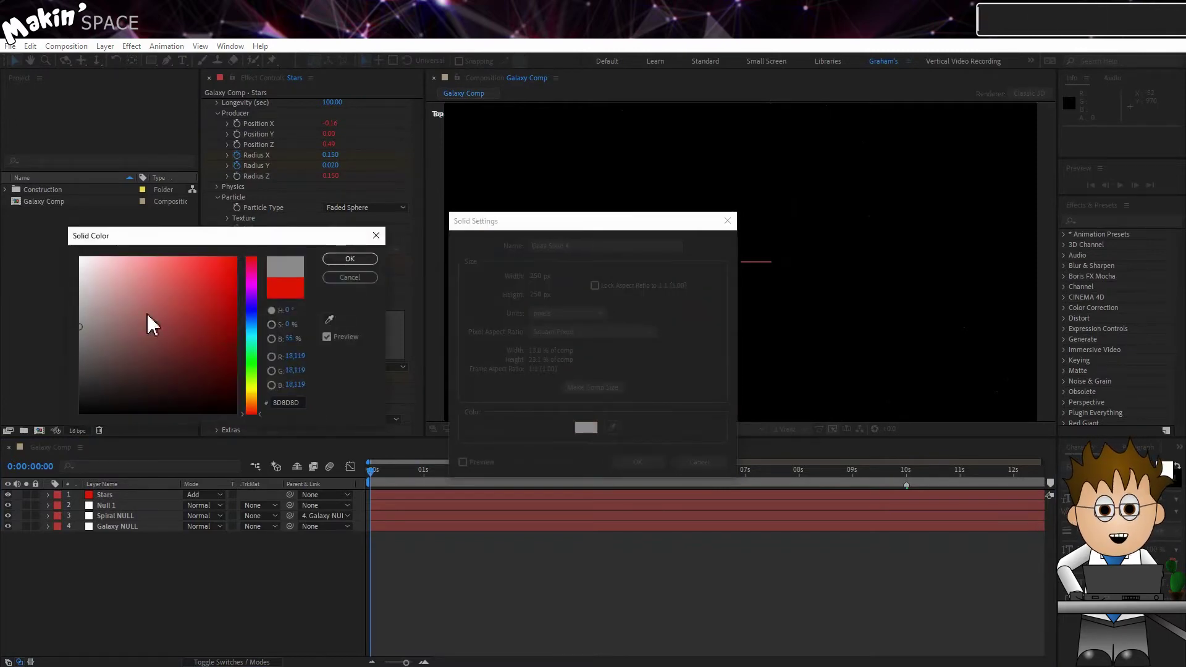
left_click(347, 261)
left_click(633, 462)
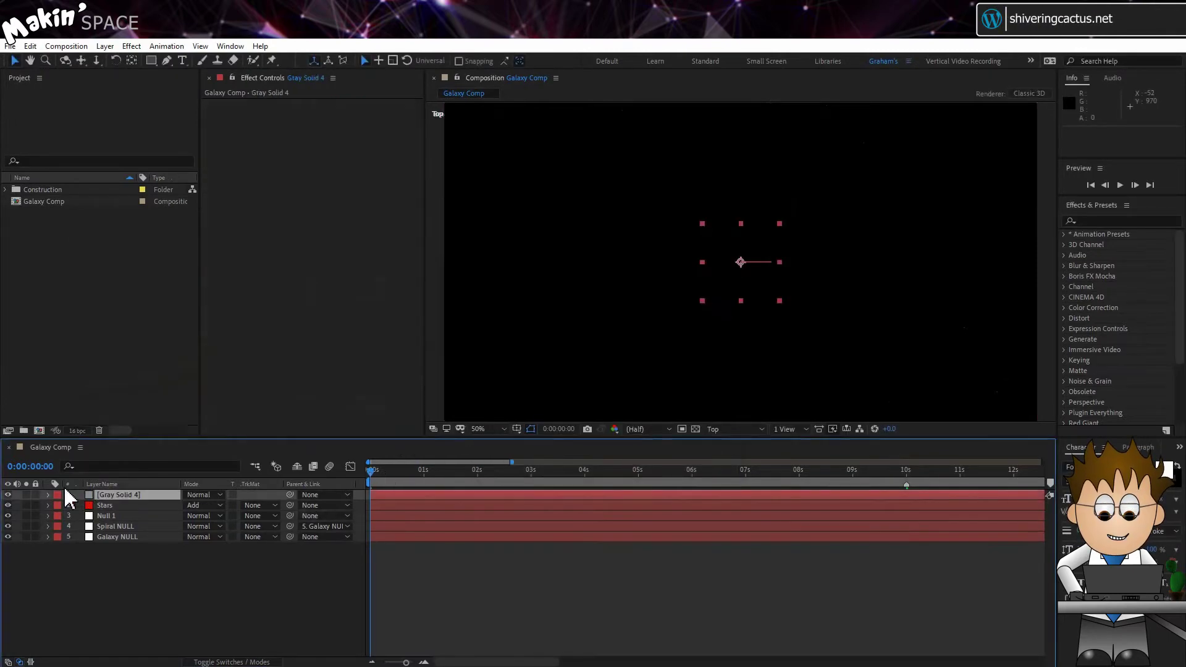
Rename the gray solid as Dust Tex, solo it and enlarge the view of it
key("Return")
type("Dust Tex")
key("Return")
left_click(26, 495)
key("period")
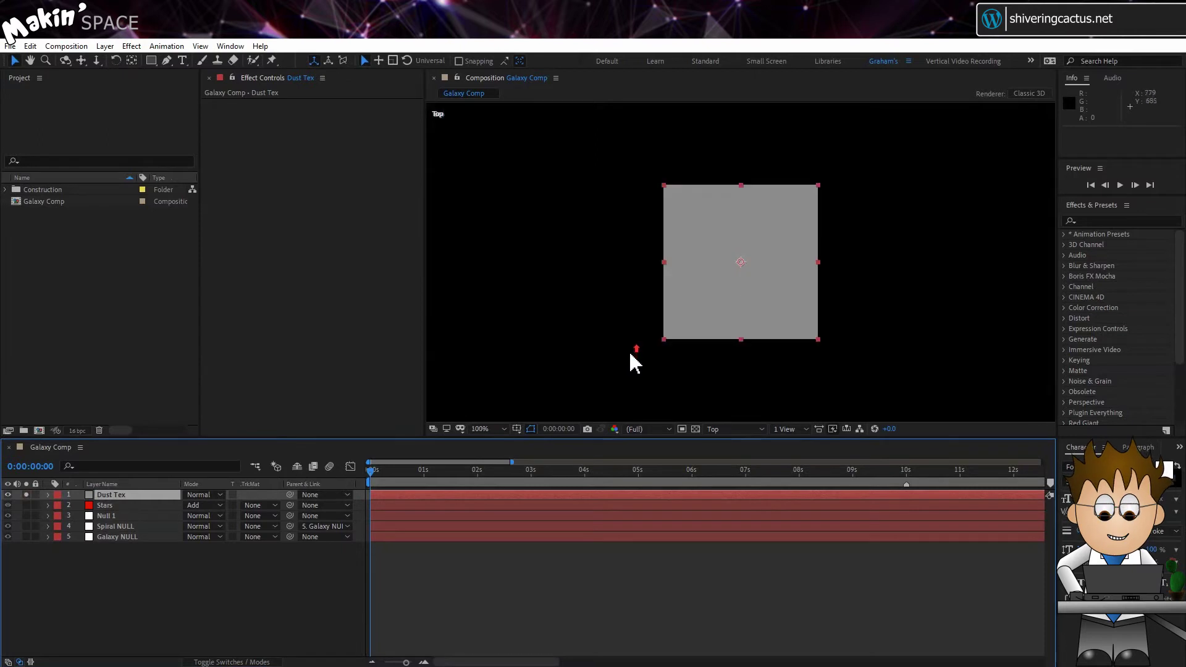
Apply the Turbulent Noise effect to the Dust Tex layer
left_click(132, 45)
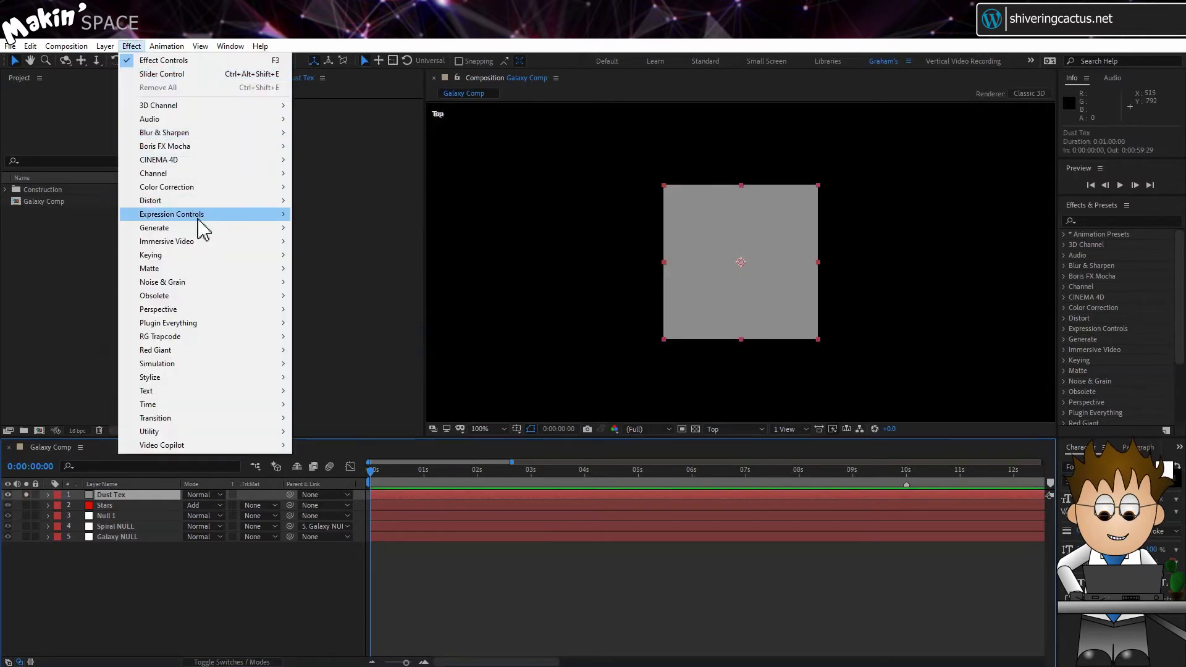
mouse_move(217, 291)
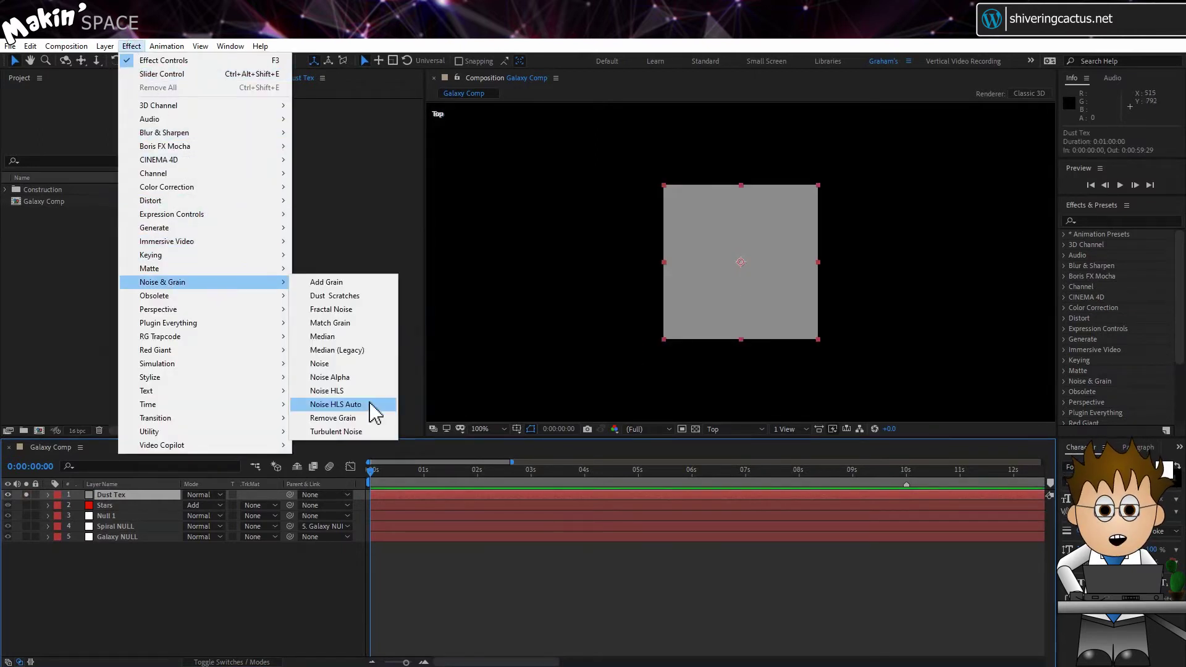
left_click(367, 429)
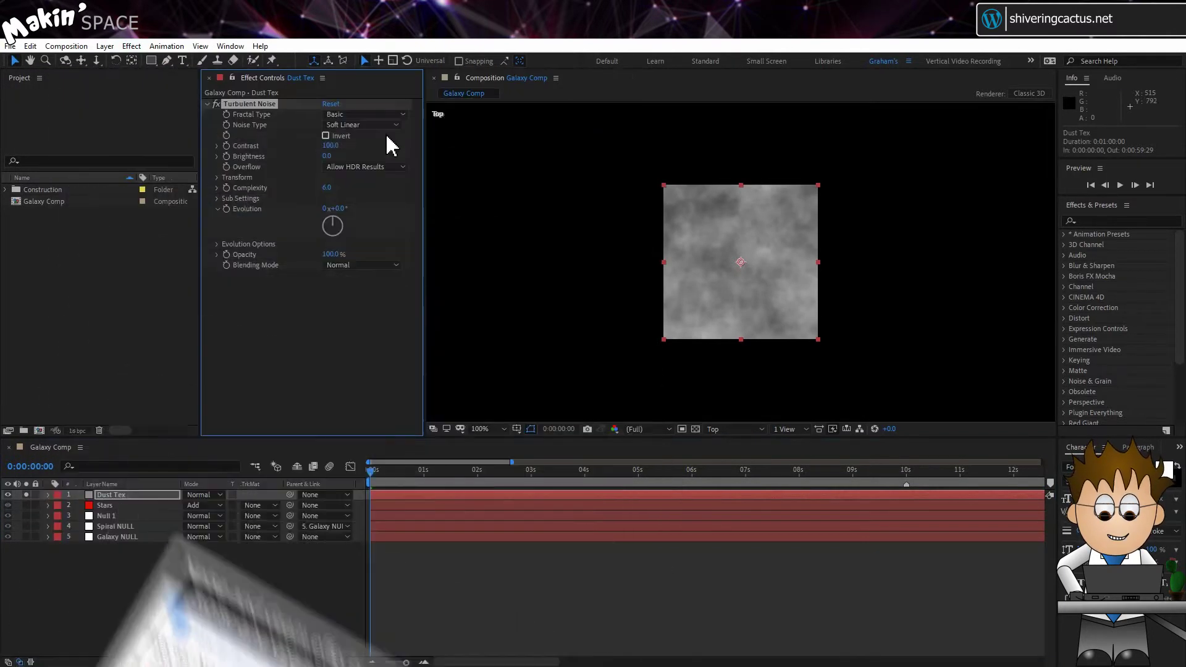
Set the Turbulent Noise Fractal Type to Dynamic and invert the noise
left_click(376, 115)
left_click(360, 191)
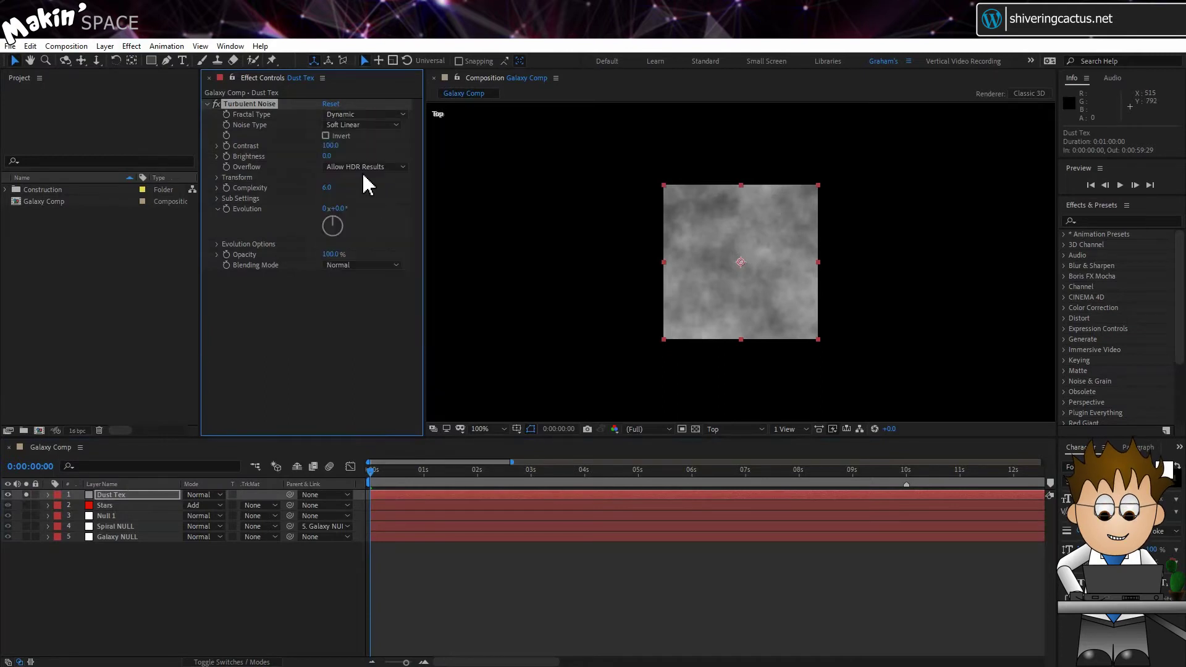
left_click(325, 136)
Set the Turbulent Noise Contrast to 400 and Brightness to -40
left_click(332, 146)
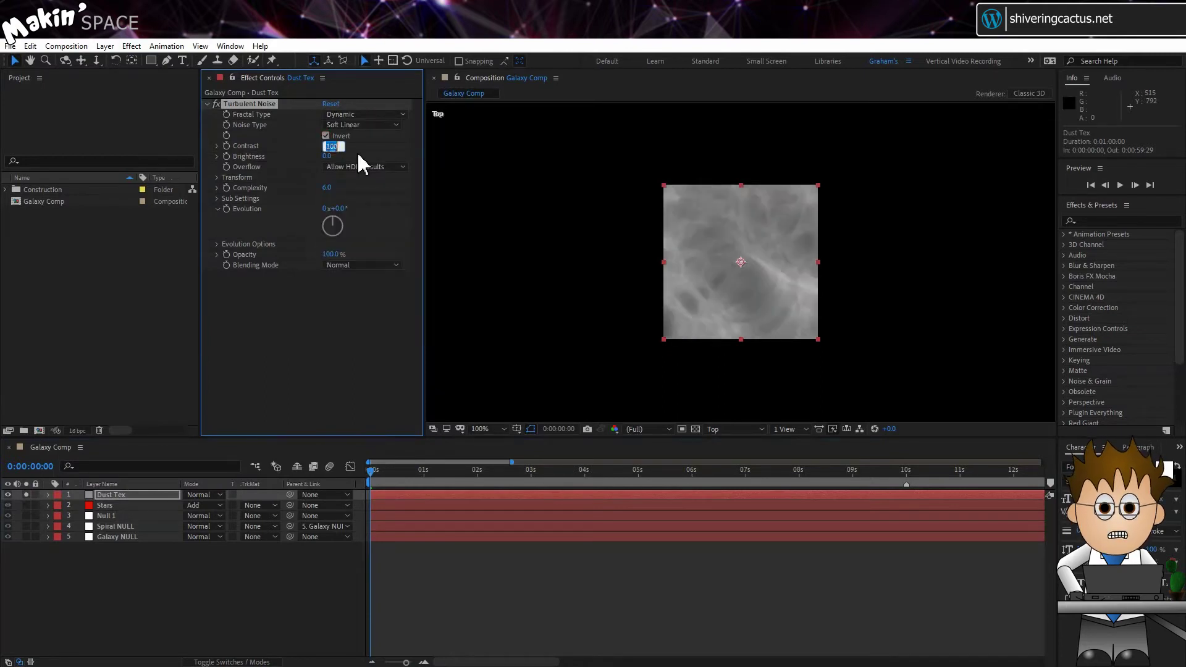
type("40")
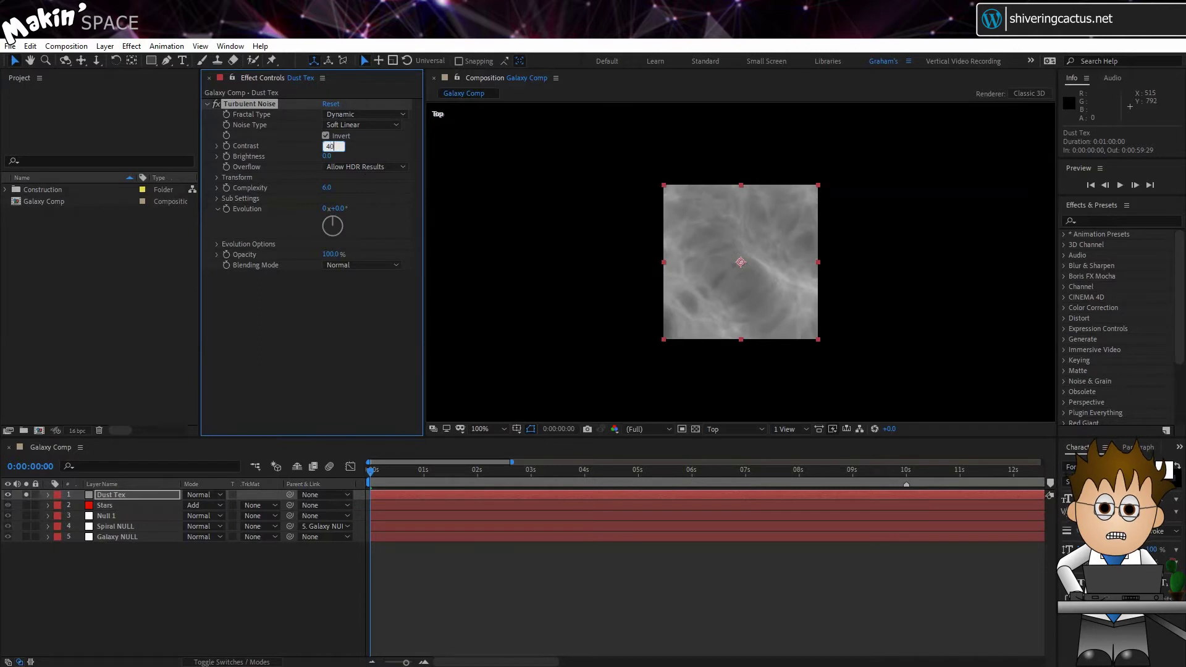
type("0")
key("Return")
left_click(327, 156)
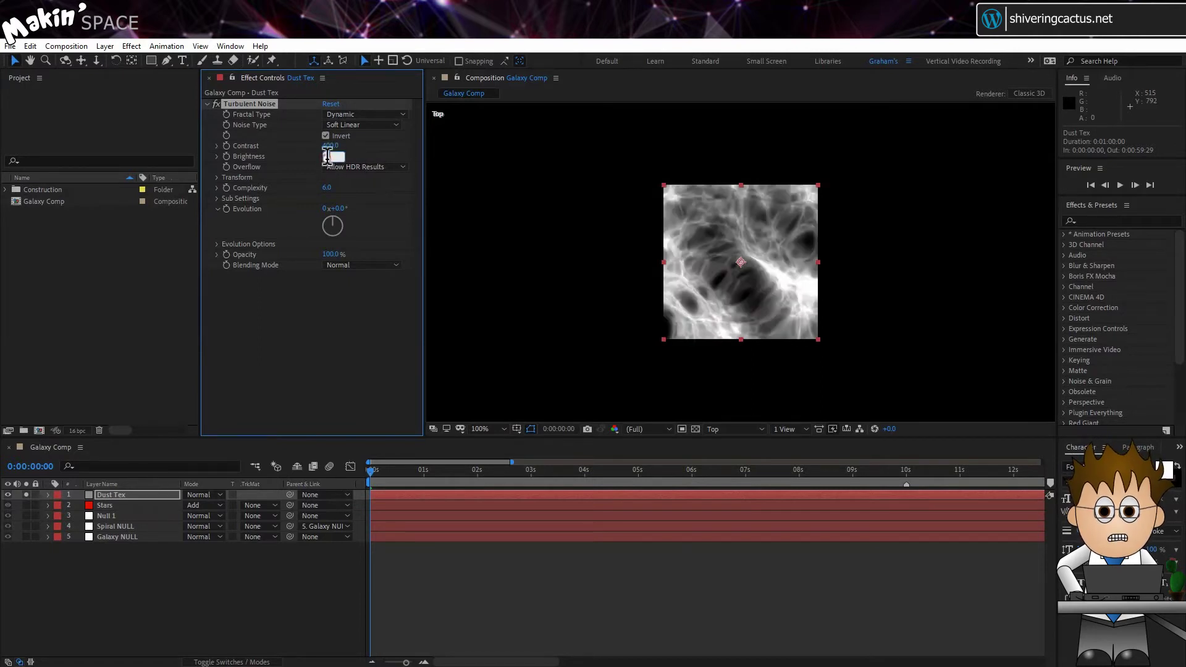
type("-40")
key("Return")
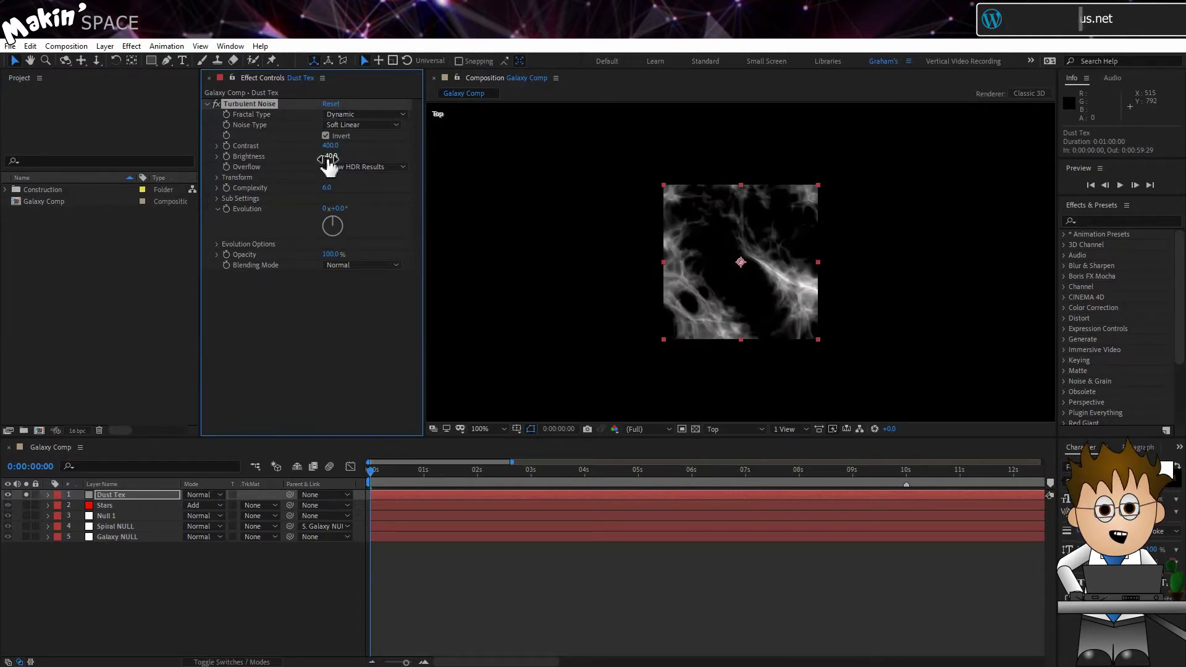
In the Turbulent Noise Sub Settings, set Sub Influence to 75% and Sub Scaling to 40
left_click(218, 197)
left_click(329, 209)
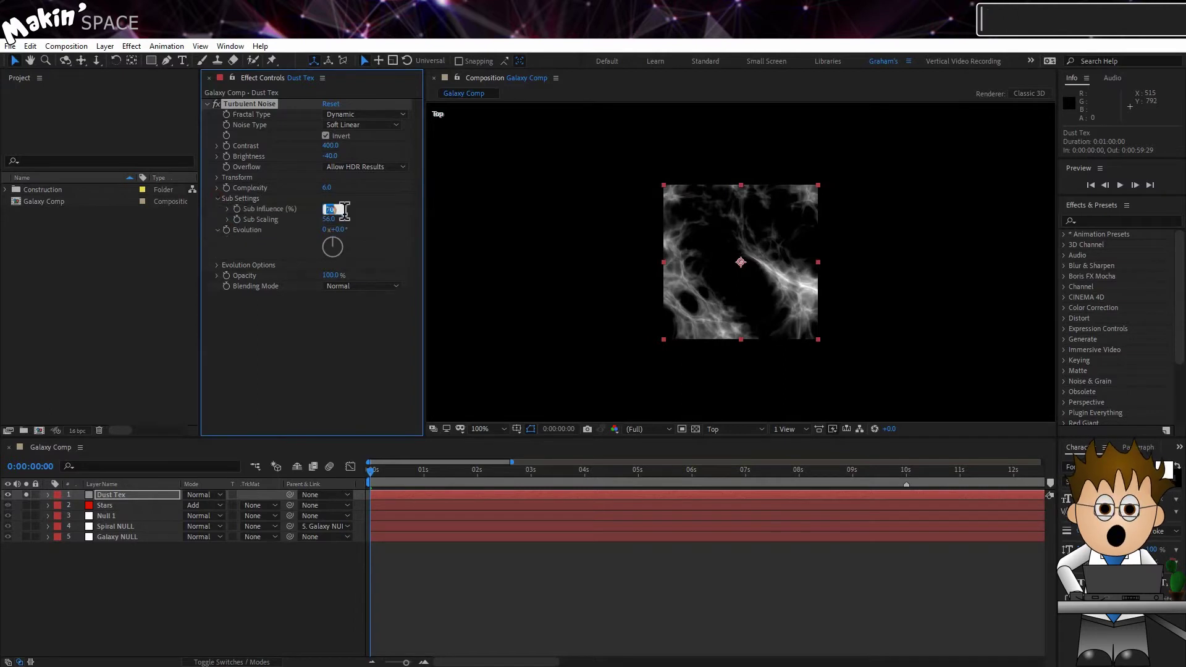
type("75.")
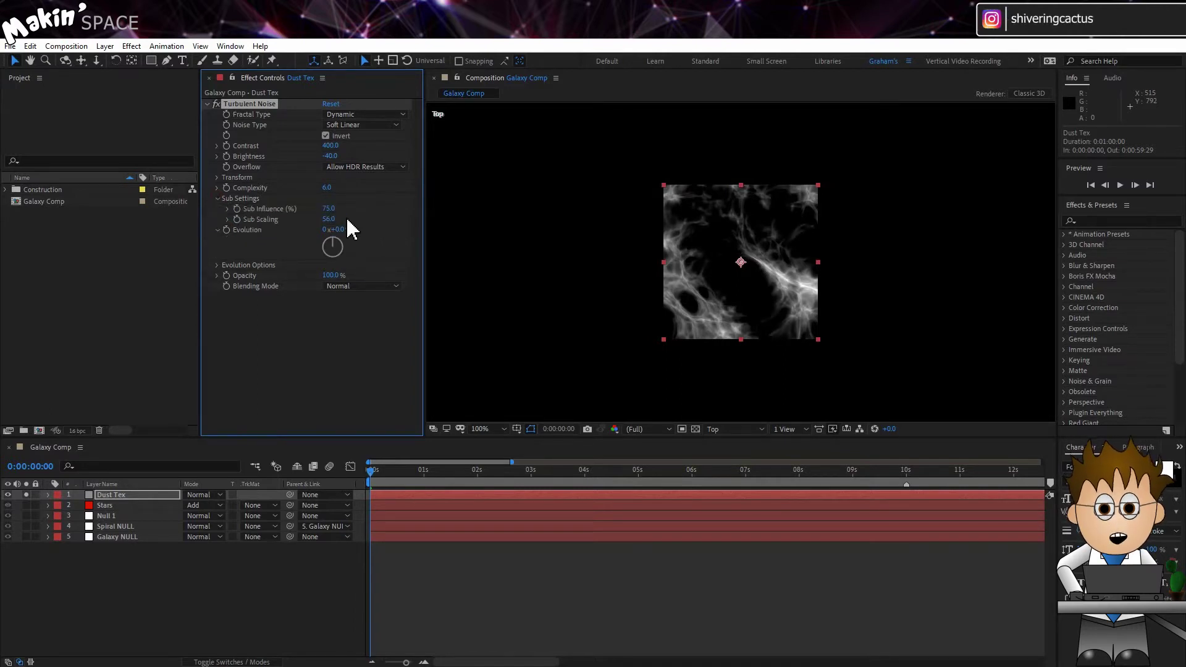
key("Tab")
type("40")
key("Return")
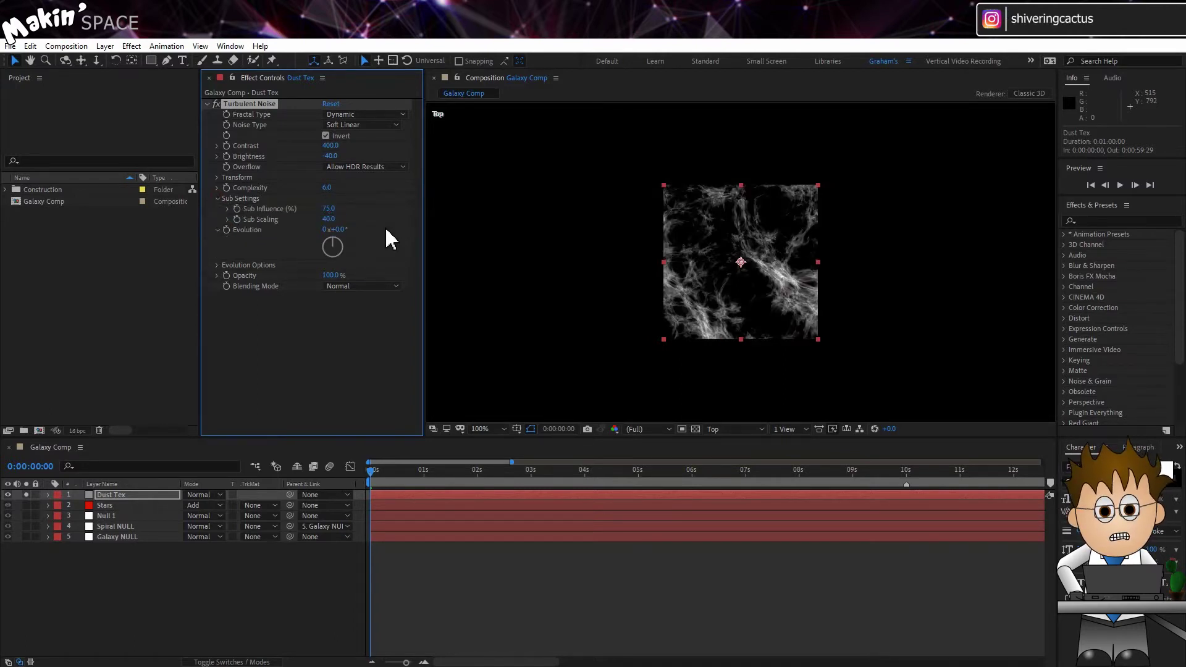
Animate the Turbulent Noise Evolution with the expression time*1000 and preview the moving texture
left_click(226, 230, "alt")
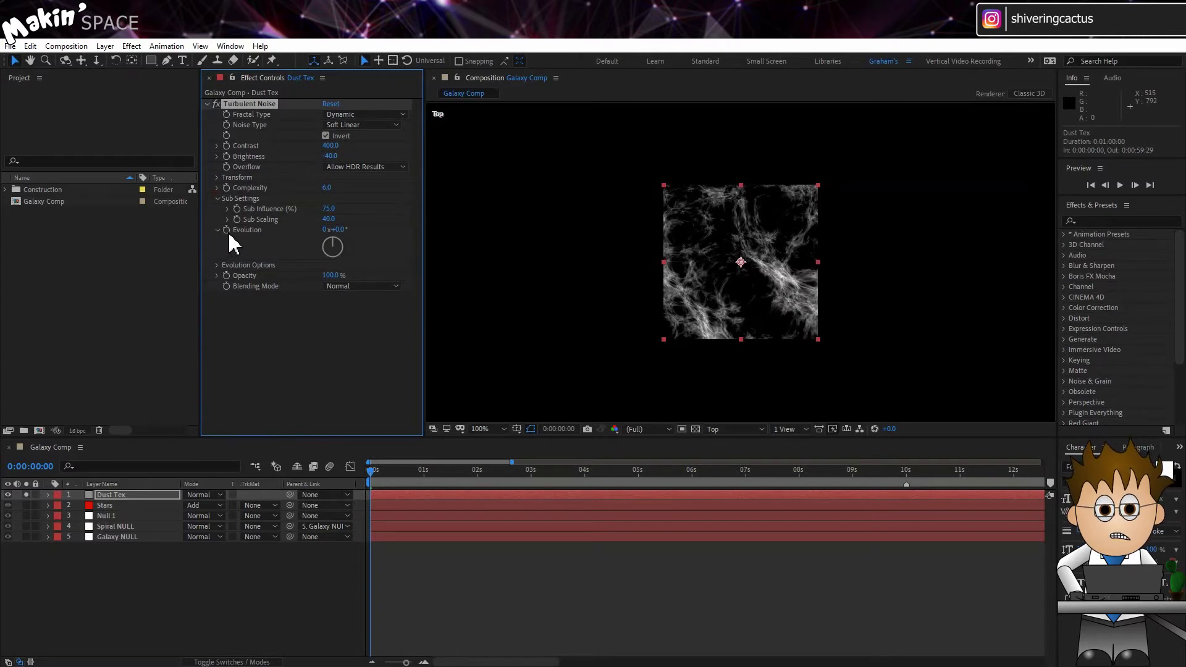
type("time*1000")
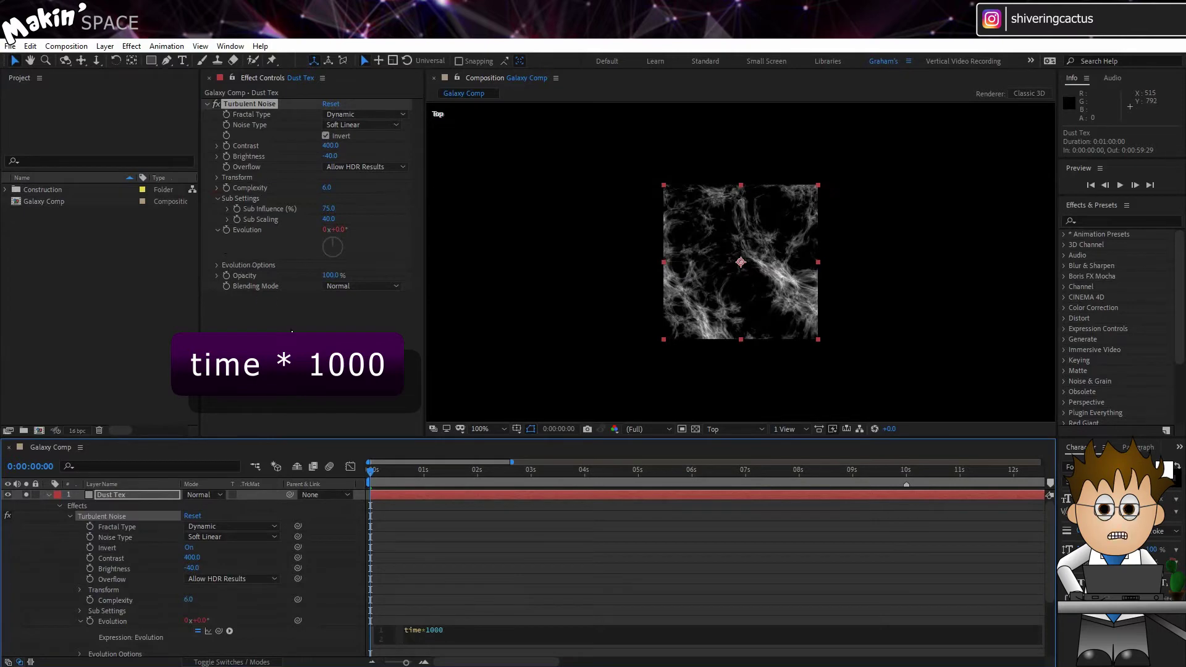
left_click(338, 376)
key("space")
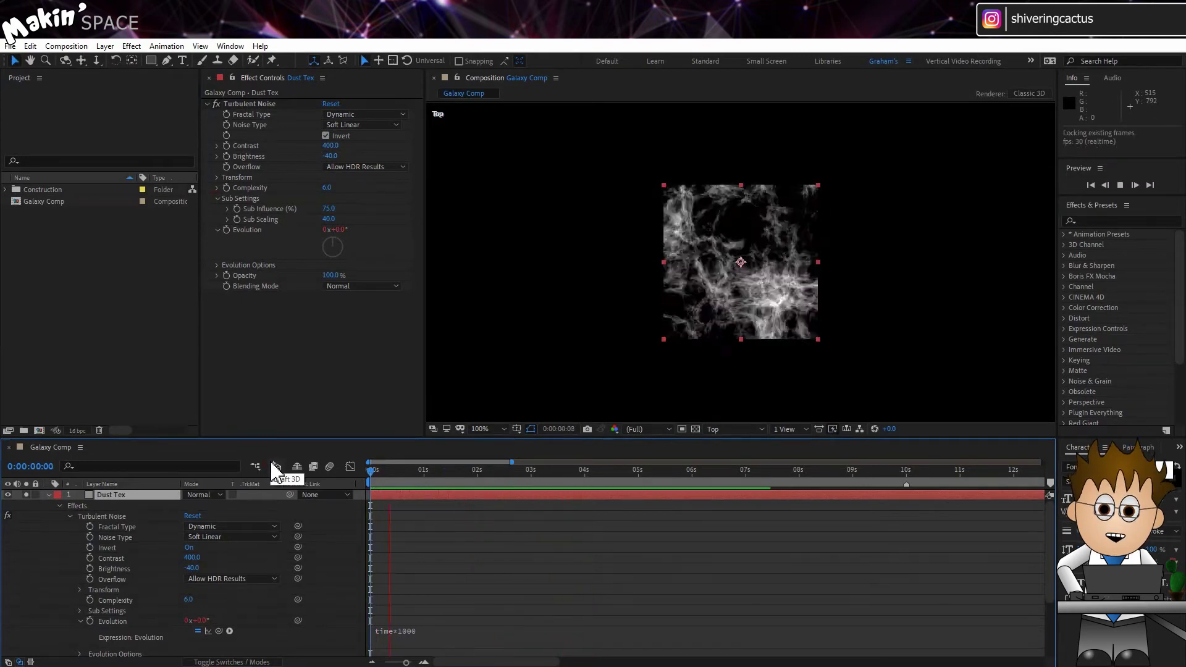
key("space")
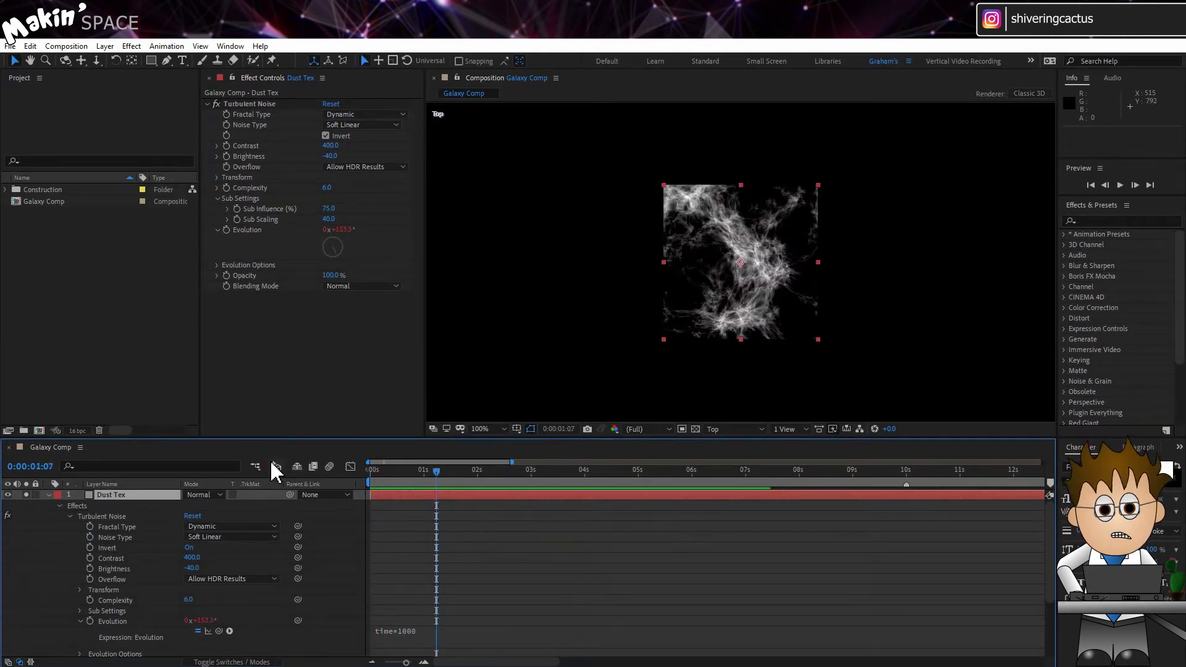
left_click(351, 389)
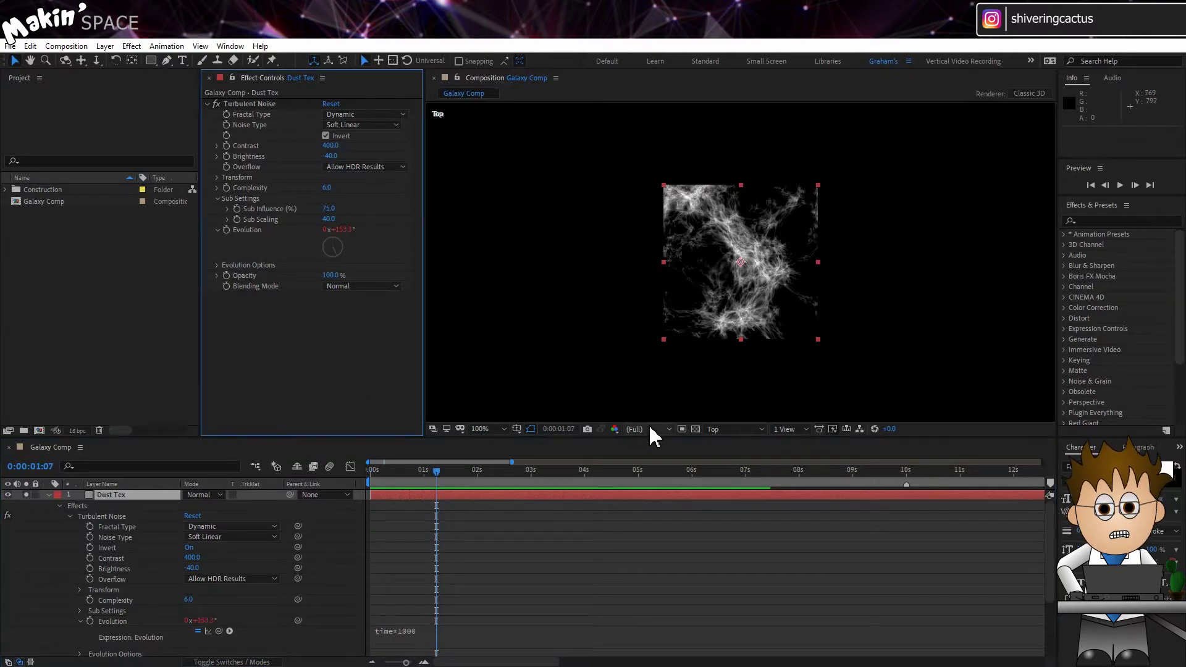
Show the composition's transparency grid and apply the Extract keying effect to the Dust Tex layer
left_click(695, 429)
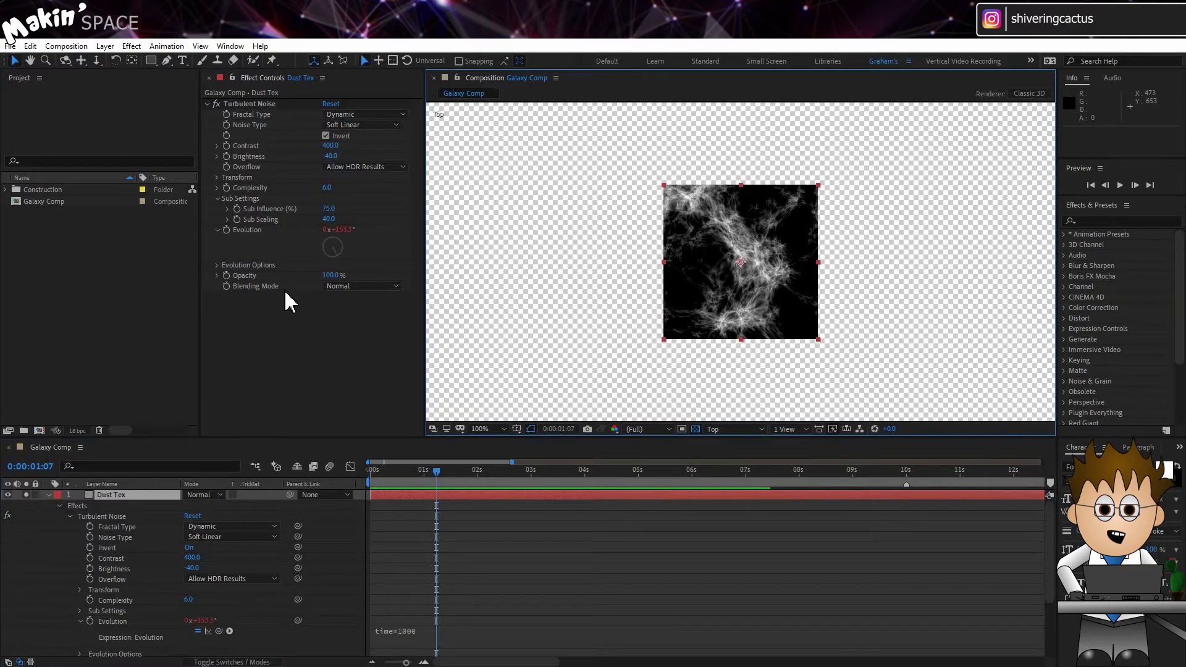
left_click(287, 312)
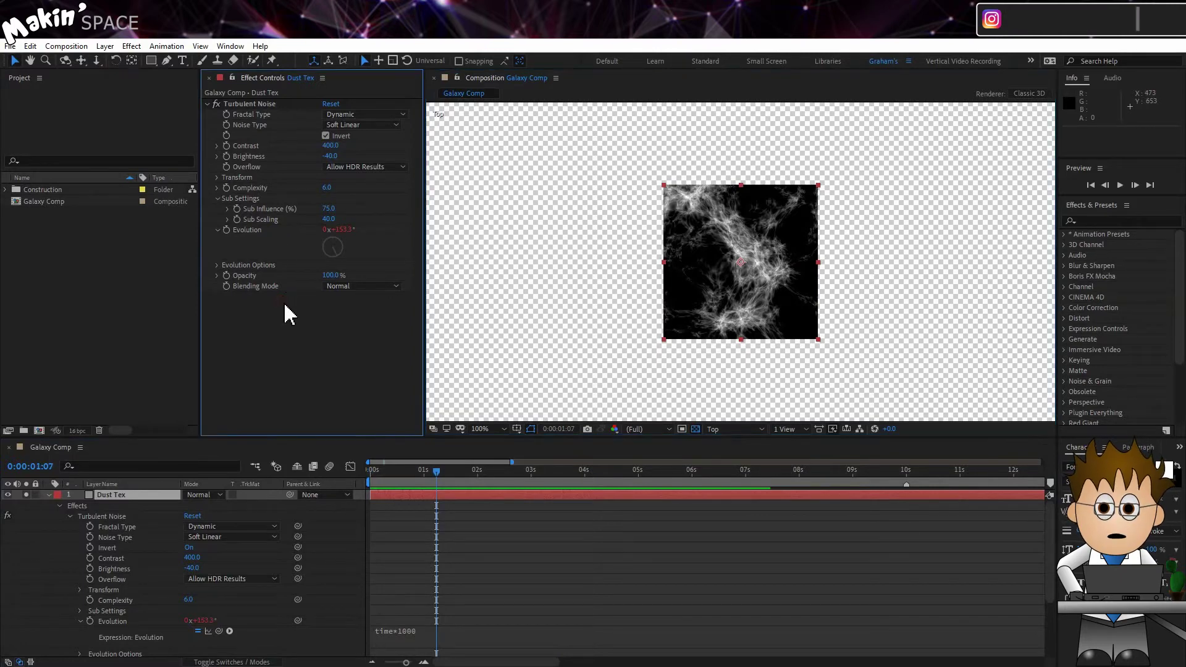
left_click(132, 46)
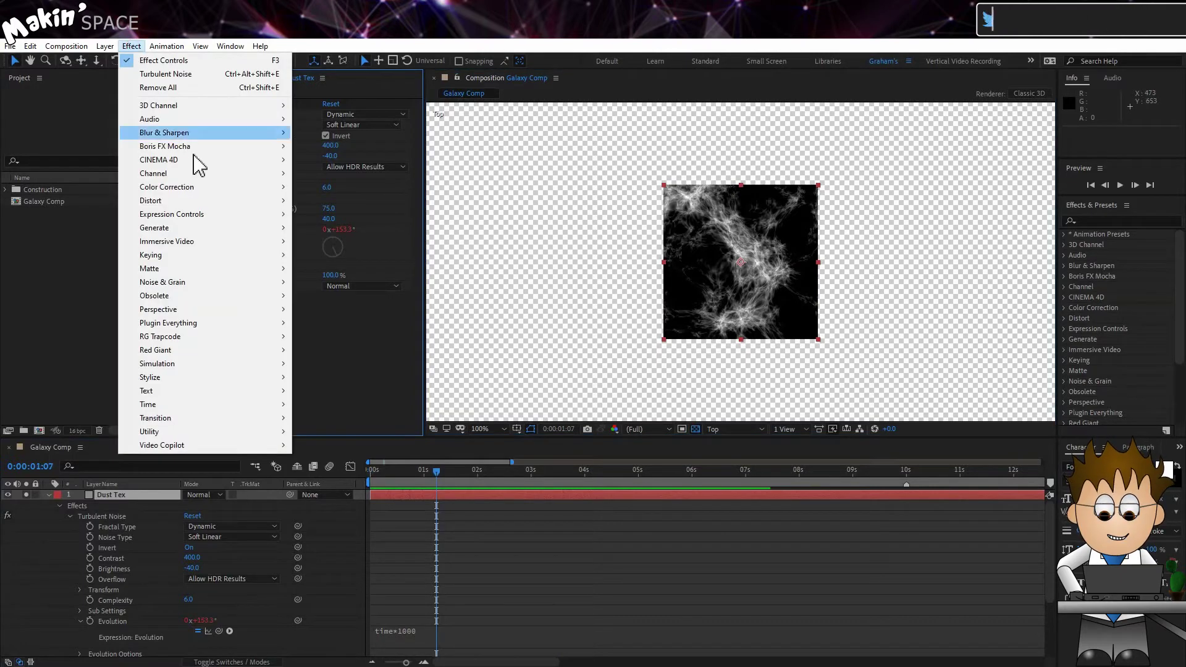
mouse_move(193, 255)
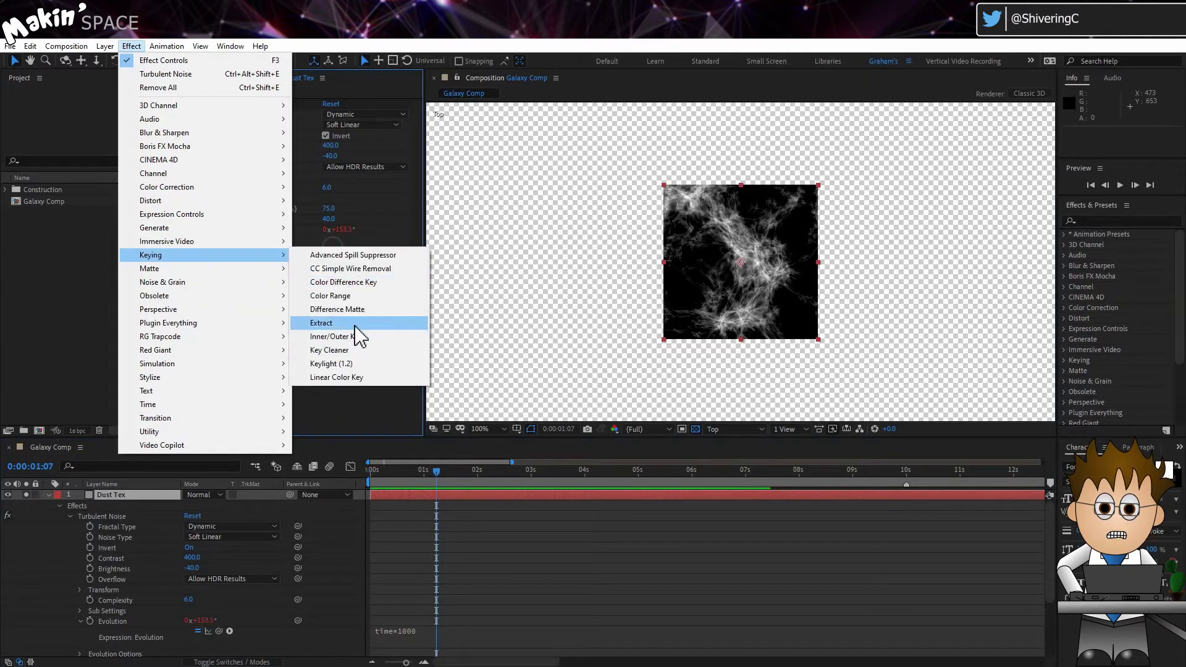
left_click(357, 324)
Set the Extract Black Point to 50 and Black Softness to 100, and collapse both effects
left_click(325, 388)
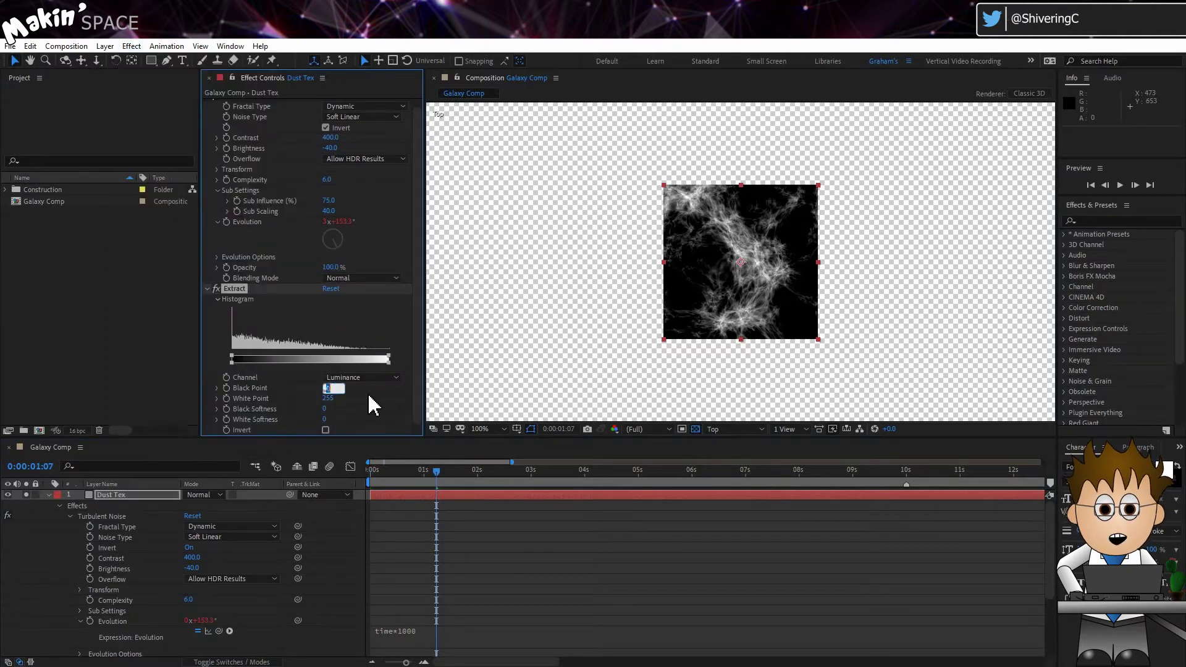
key("Return")
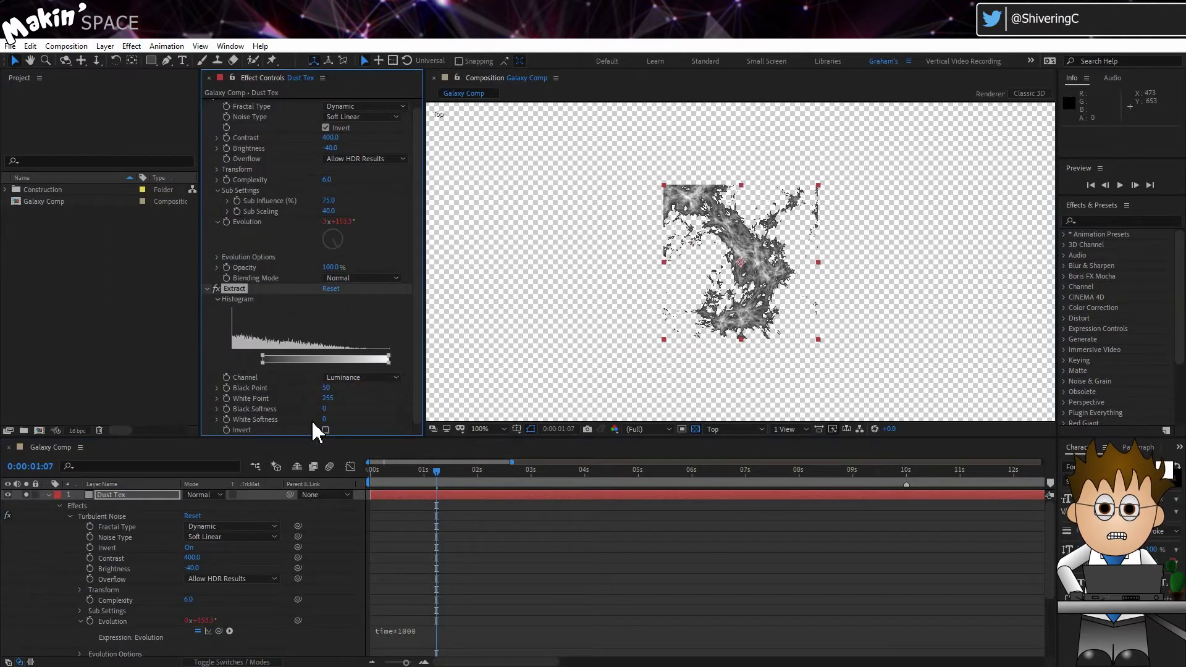
left_click(327, 411)
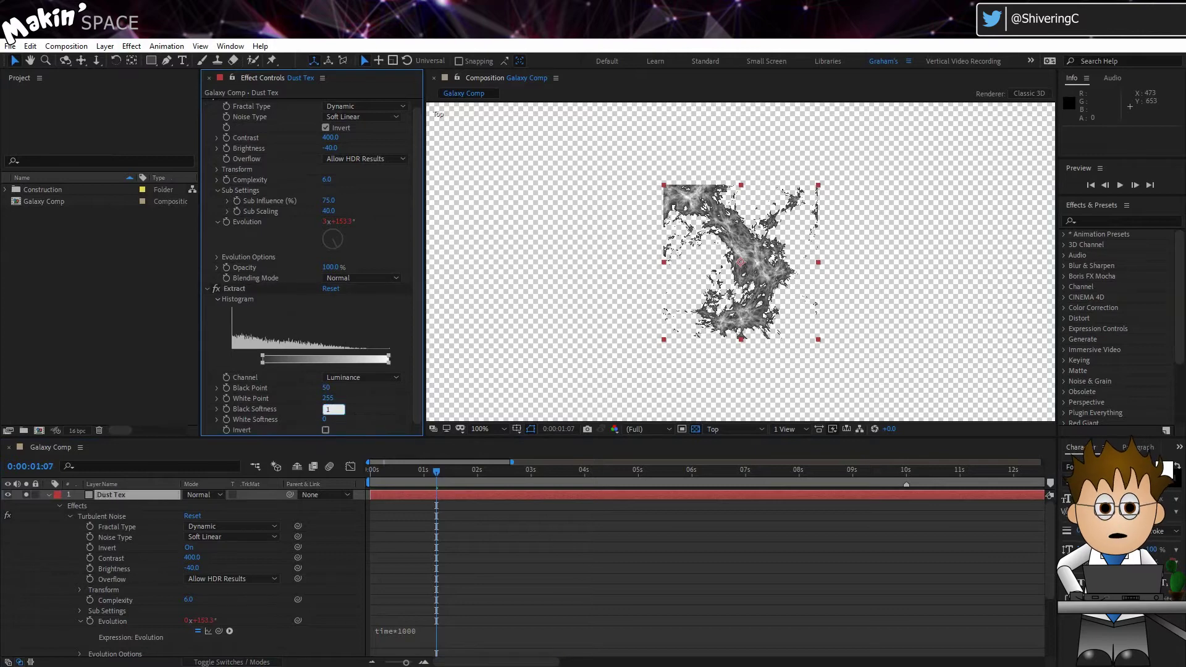
type("100")
key("Return")
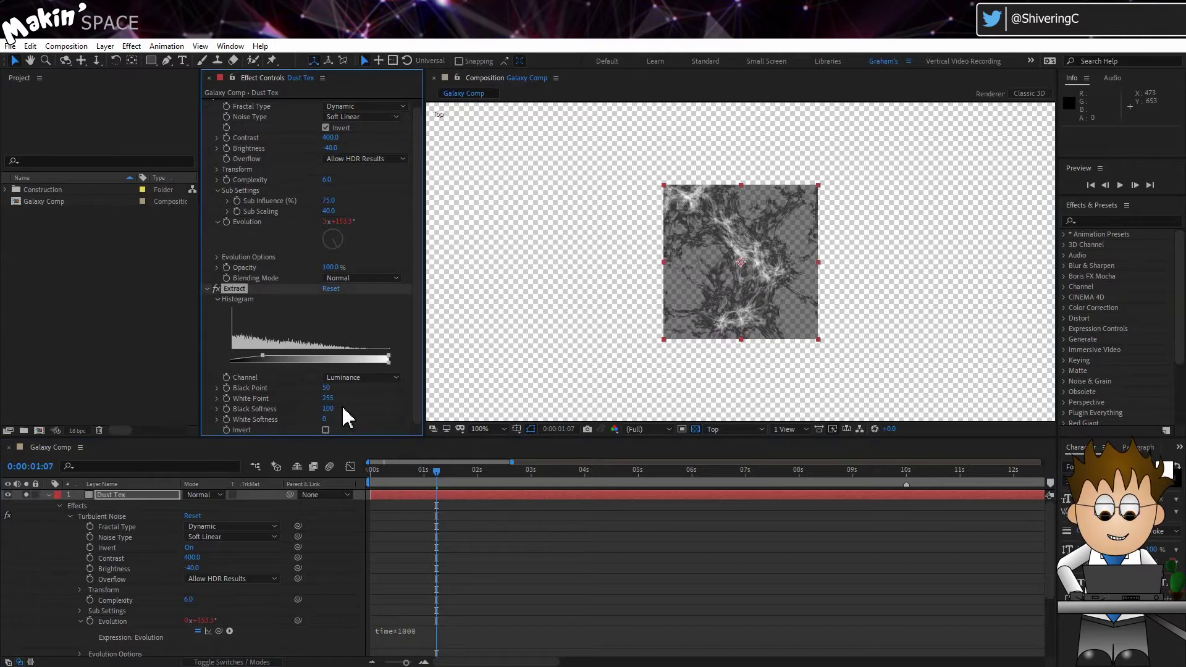
left_click(208, 289)
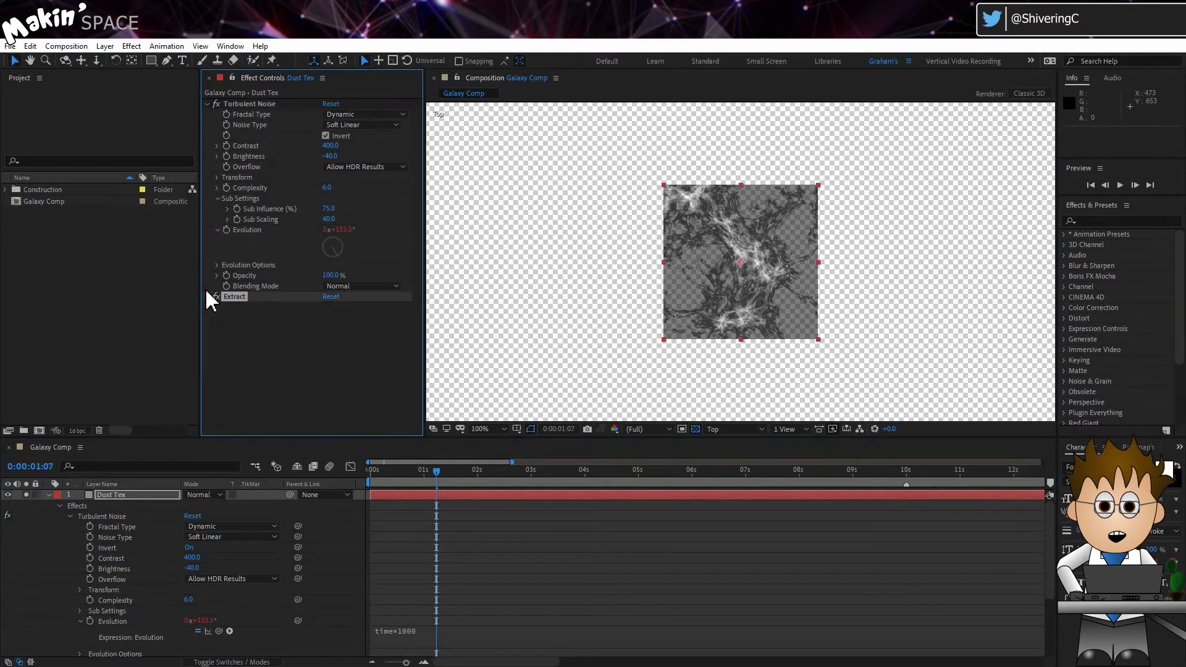
left_click(207, 103)
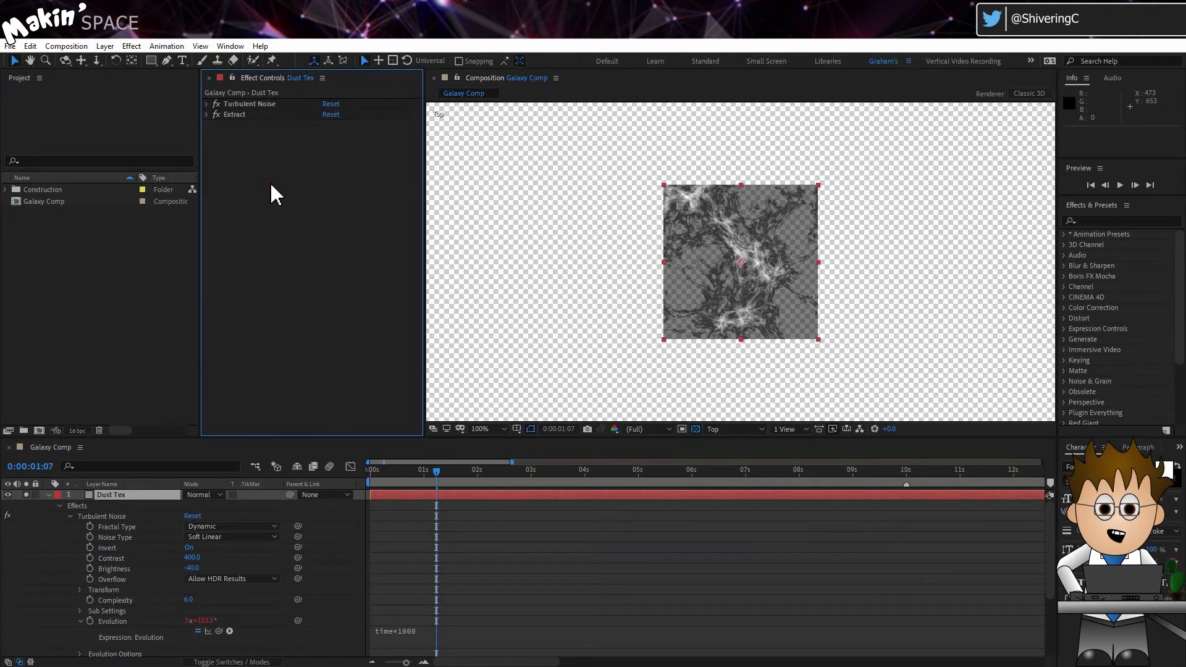
Draw a closed, irregular curved mask around the middle of the Dust Tex layer with the Pen tool
left_click(167, 62)
left_click(701, 197)
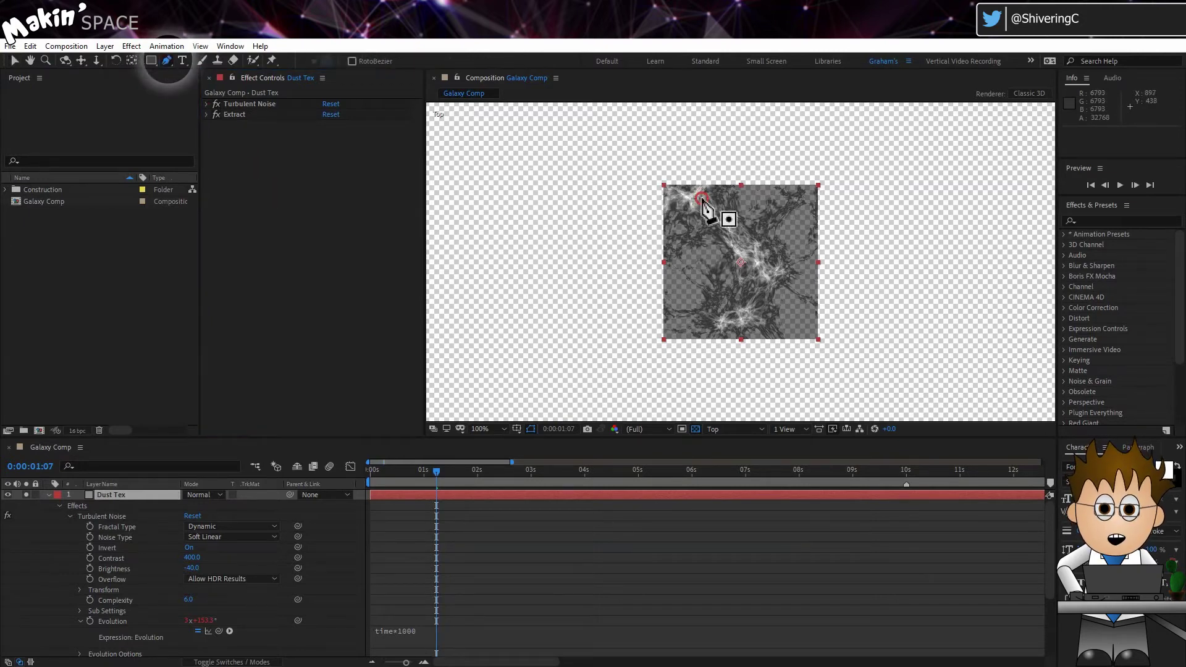
mouse_move(742, 203)
left_mouse_down()
mouse_move(716, 229)
mouse_move(794, 231)
left_mouse_up()
left_click(754, 246)
left_click_drag(797, 256, 793, 274)
left_click_drag(768, 294, 734, 328)
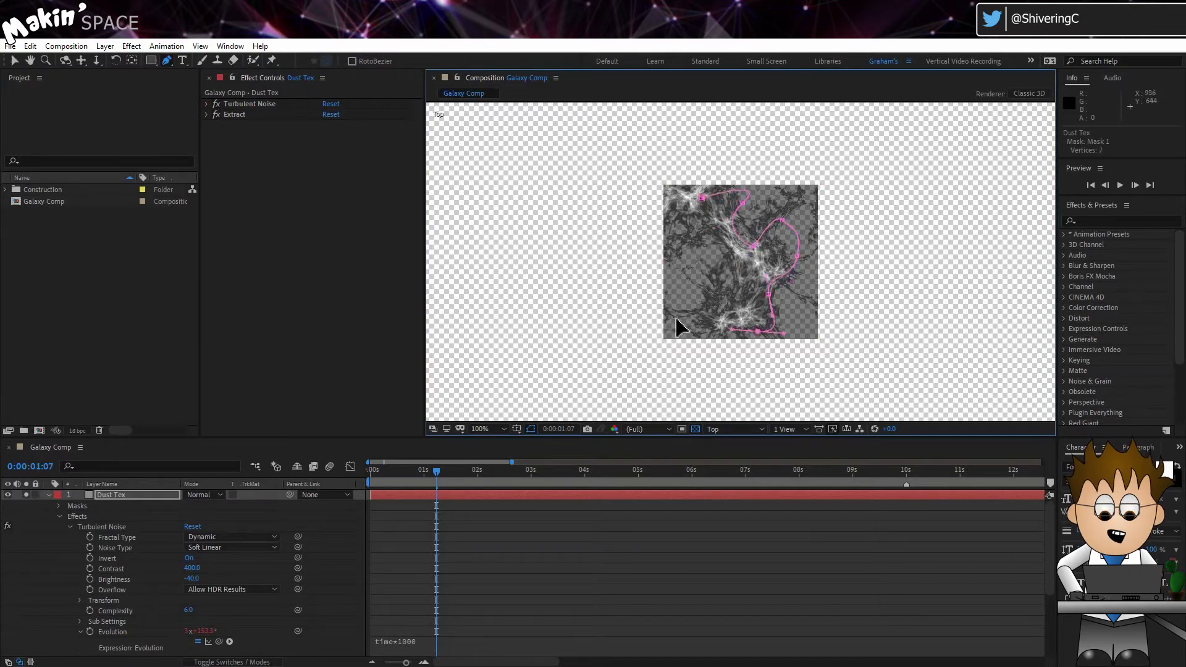
left_click(670, 319)
mouse_move(699, 286)
left_mouse_down()
mouse_move(716, 292)
mouse_move(718, 259)
left_mouse_up()
left_click(675, 230)
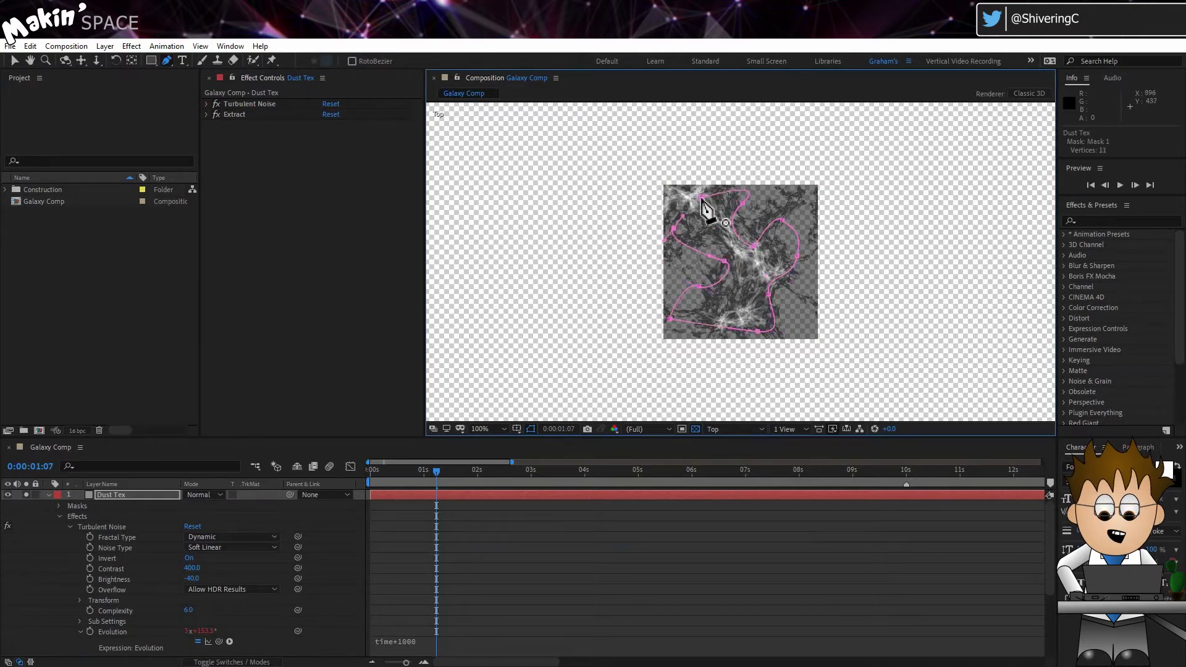
left_click(701, 198)
Add a Mask Path keyframe for Mask 1 at the first frame of the composition
key("Home")
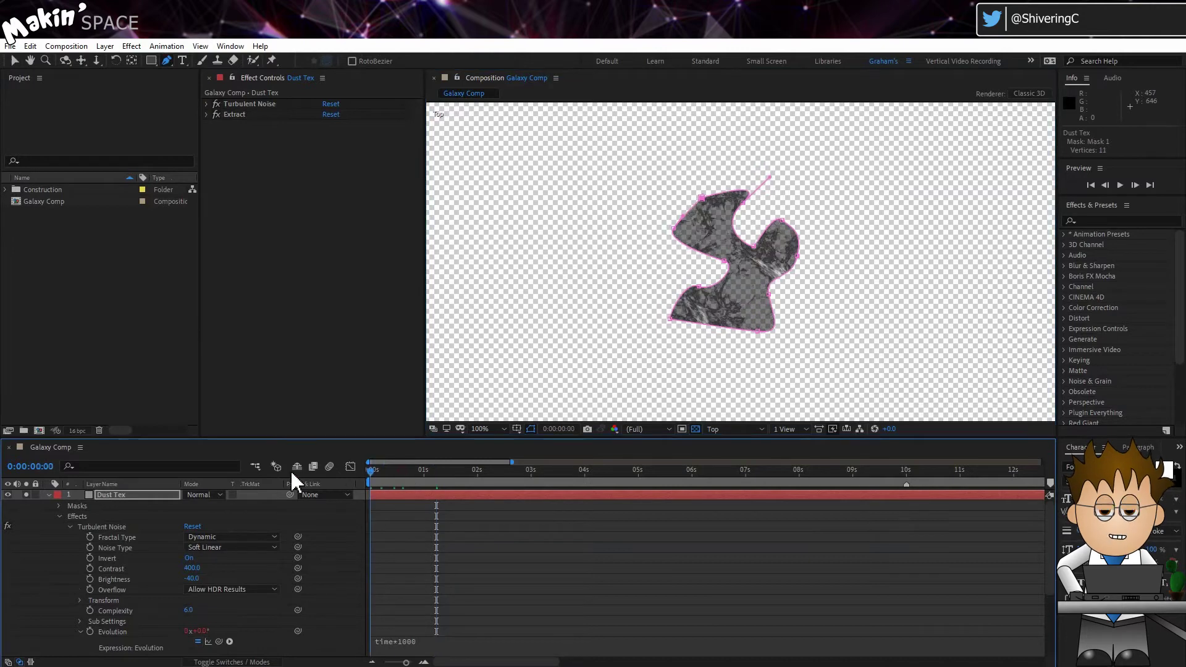
left_click(151, 495)
left_click(58, 505)
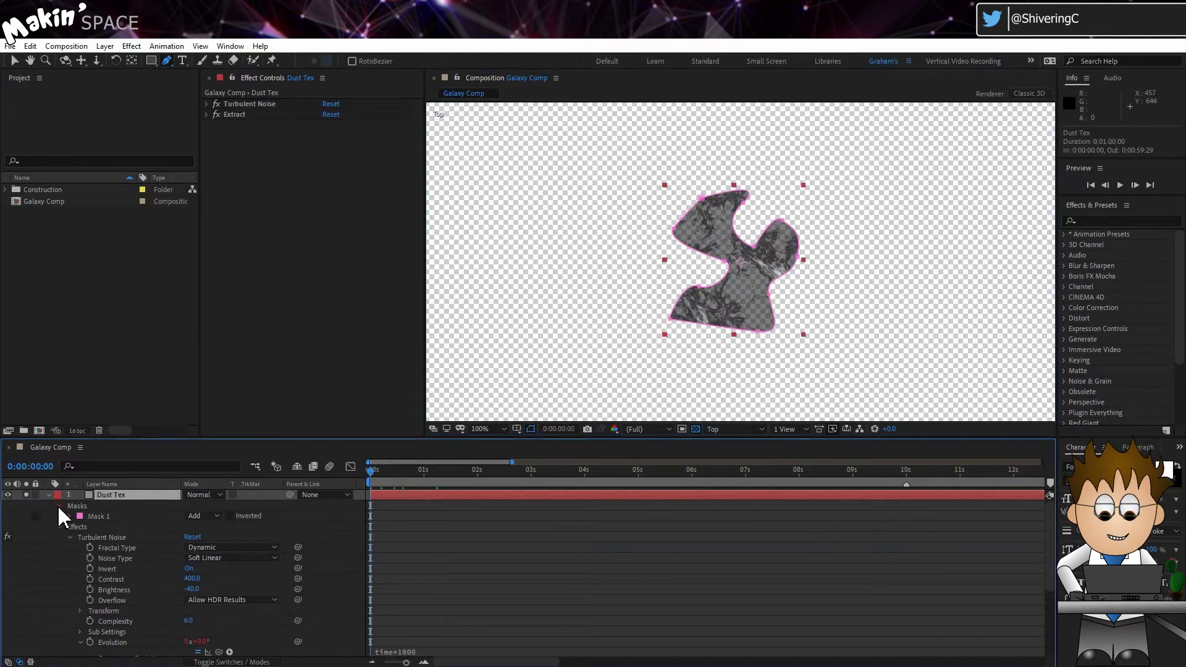
left_click(69, 517)
left_click(90, 526)
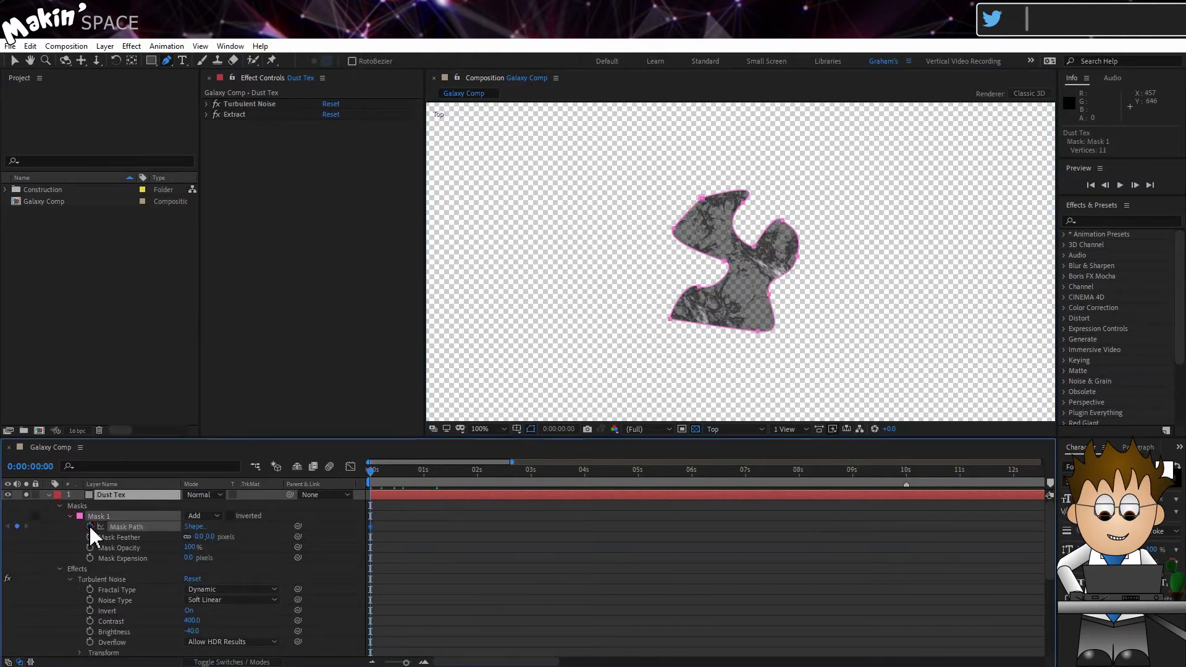
At frame 5, draw a second closed mask with a different irregular shape on the Dust Tex layer
left_click(425, 663)
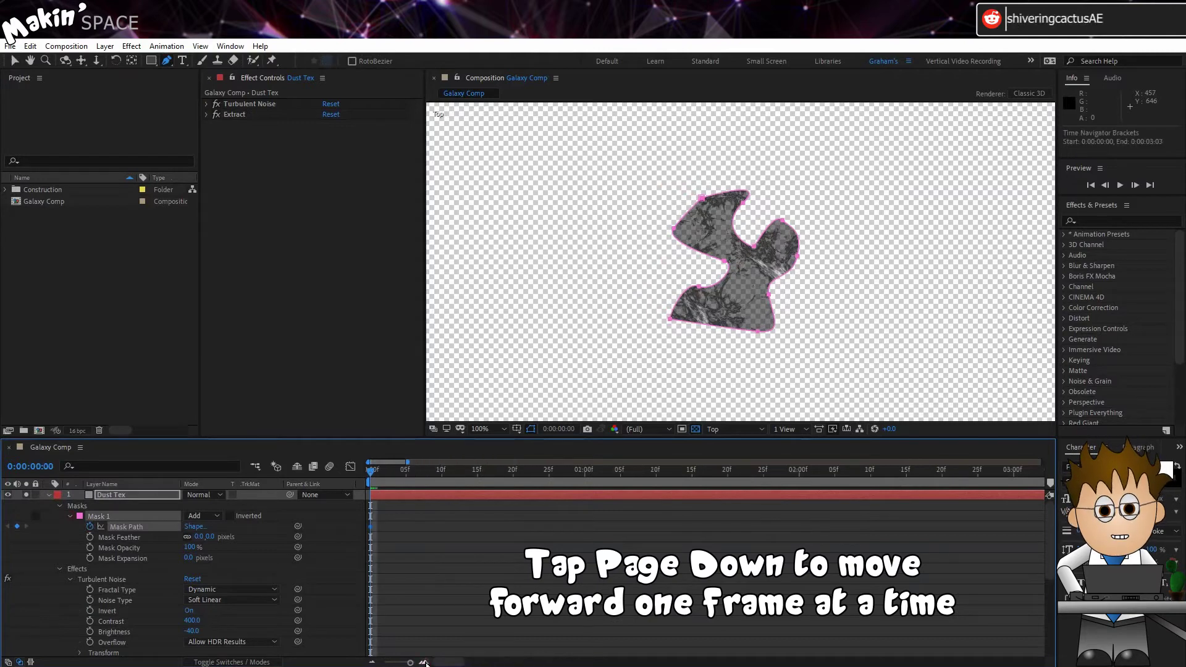
key("Page_Down")
key("Page_Down")
key("Page_Down")
key("Page_Down")
key("Page_Down")
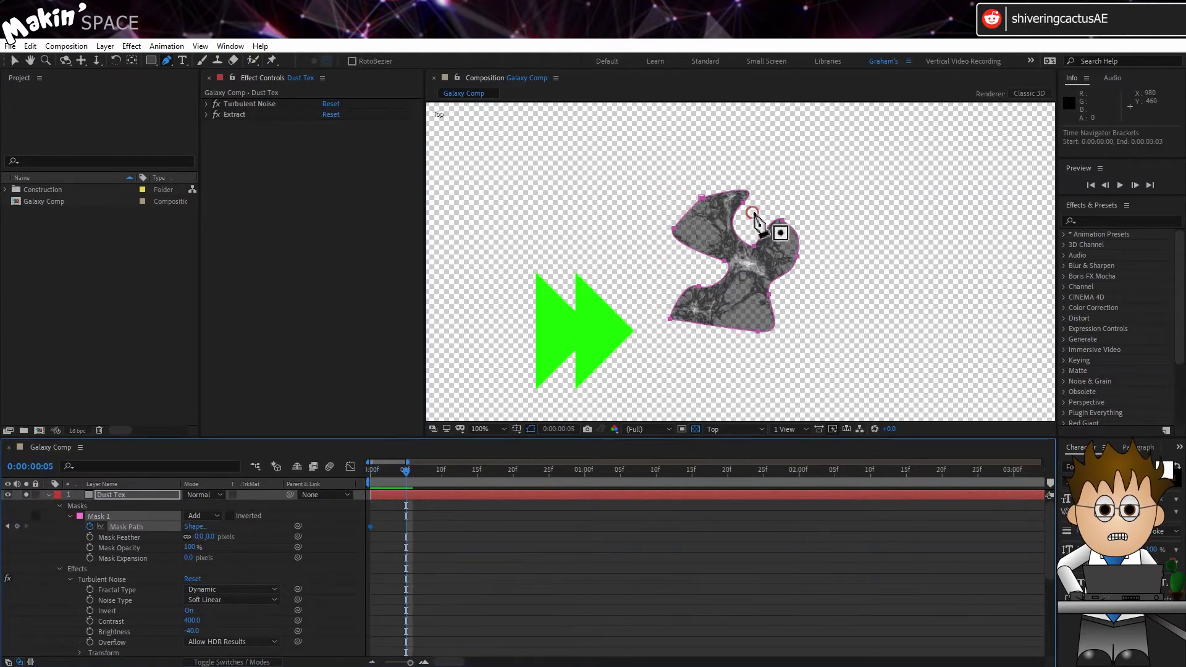
left_click(753, 213)
left_click(790, 261)
left_click(797, 296)
left_click(740, 313)
left_click(722, 237)
left_click(729, 316)
left_click(670, 311)
left_click_drag(667, 221, 721, 221)
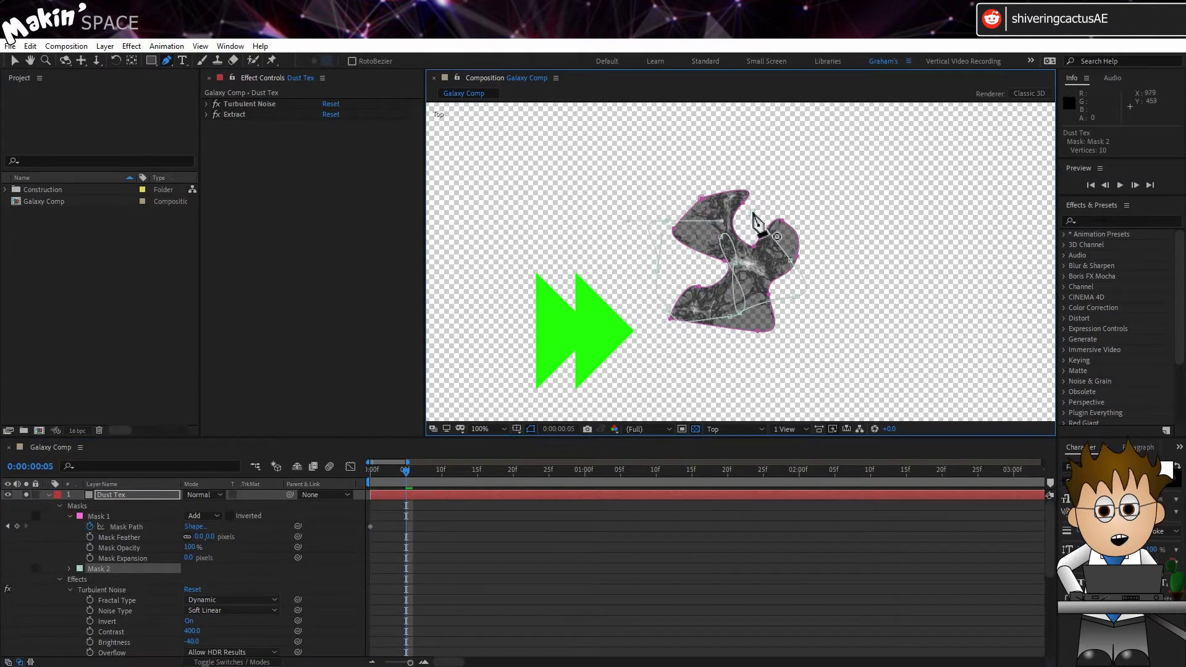
Copy Mask 2's path into Mask 1's Mask Path at frame 5, and delete Mask 2
left_click(69, 568)
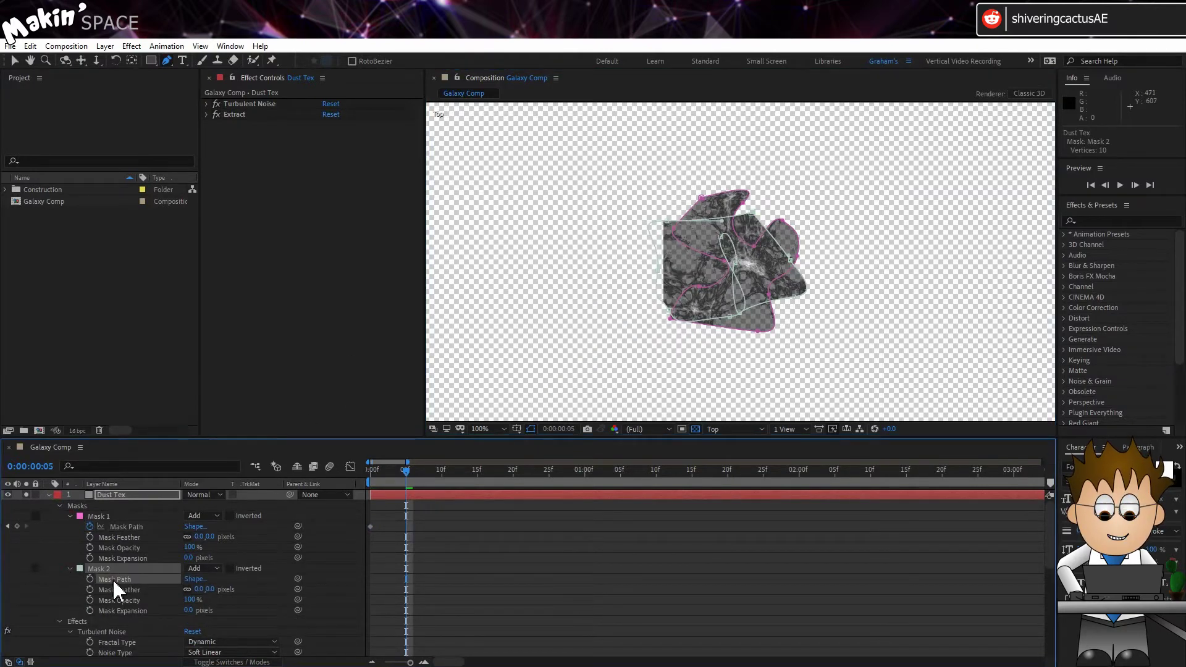
left_click(118, 524)
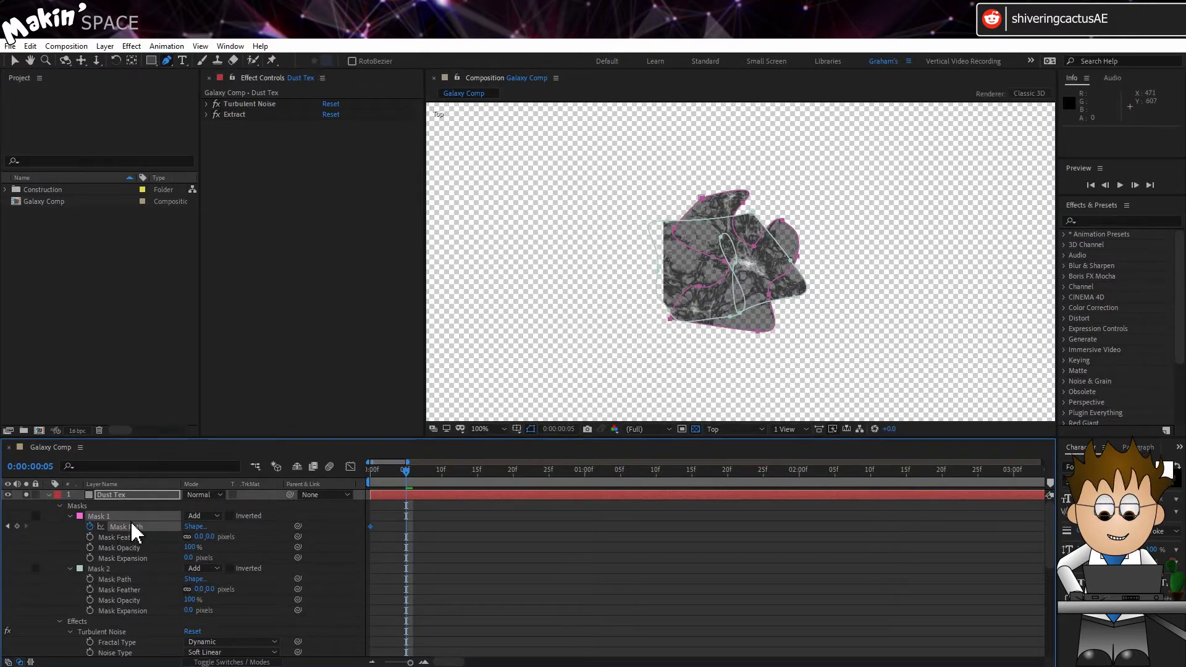
key("ctrl+v")
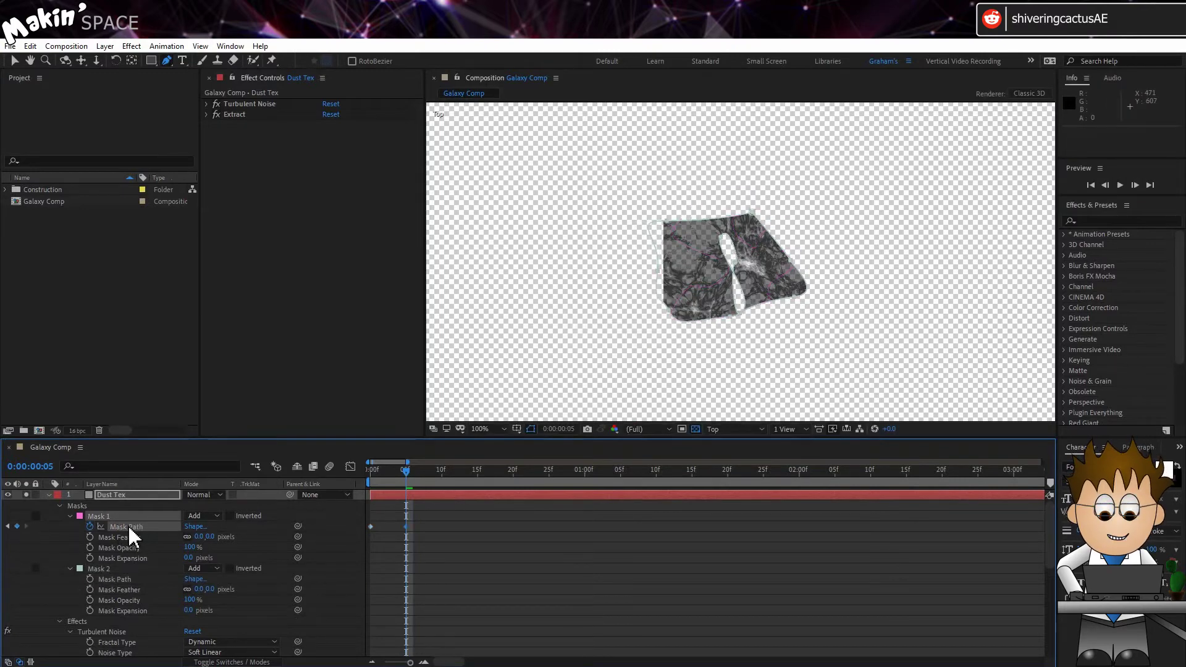
key("Home")
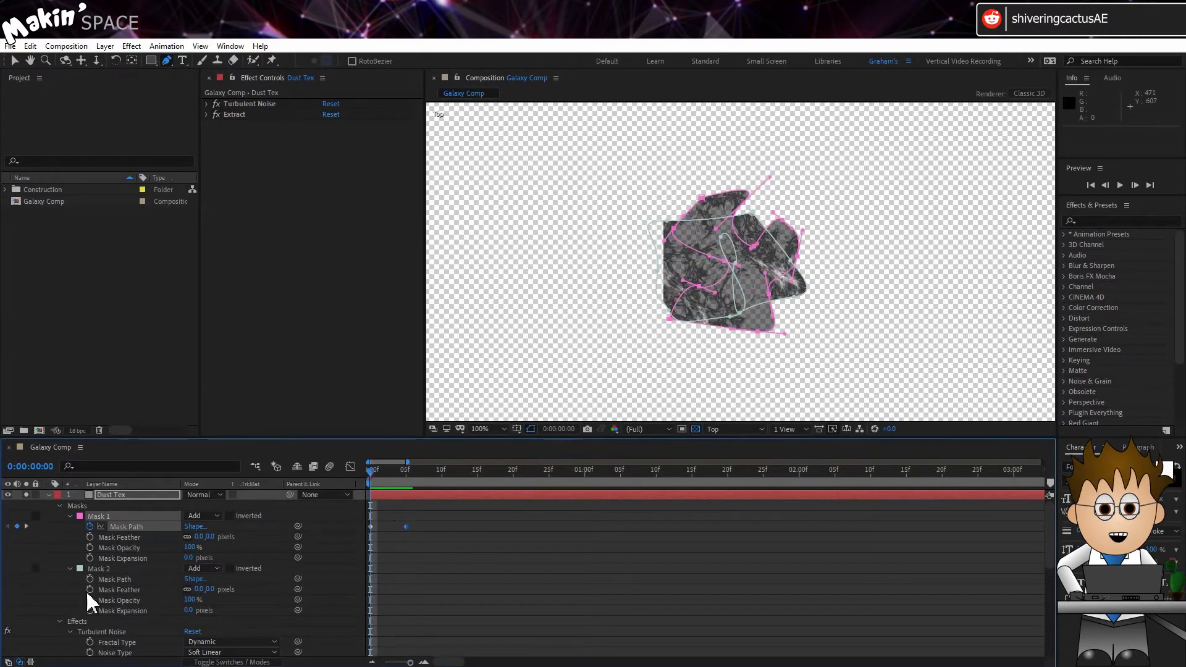
left_click(96, 571)
key("Delete")
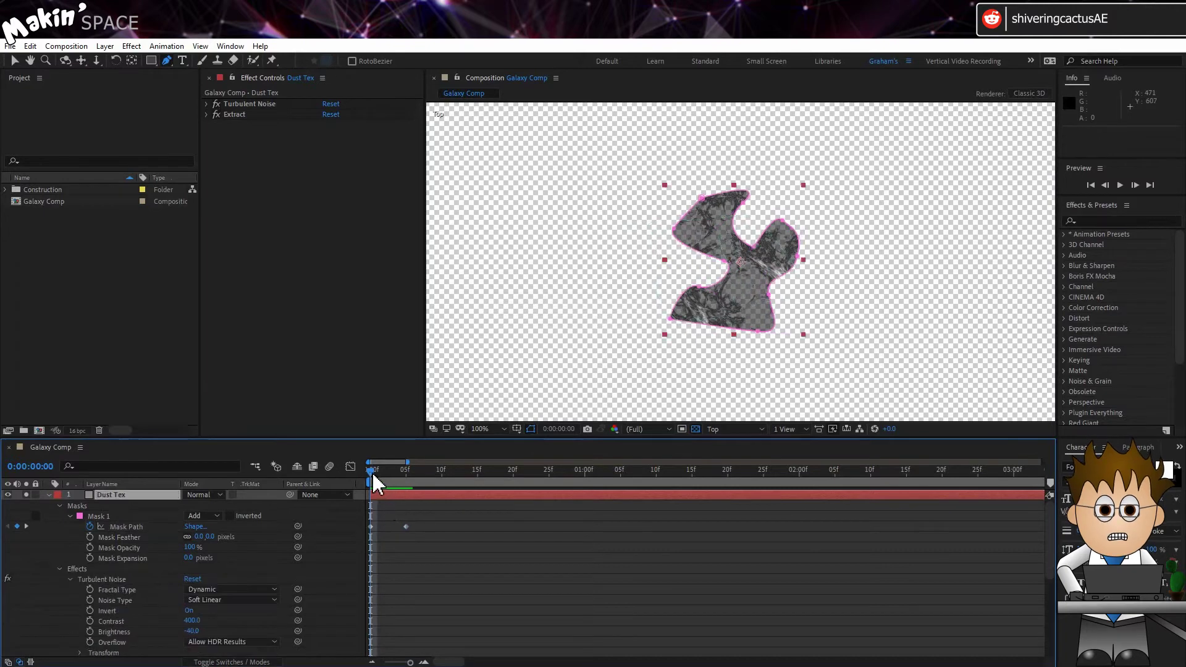
Paste the five copied Mask Path keyframes onto Mask 1 from the first frame, and scrub through to frame 20
left_click_drag(373, 472, 352, 488)
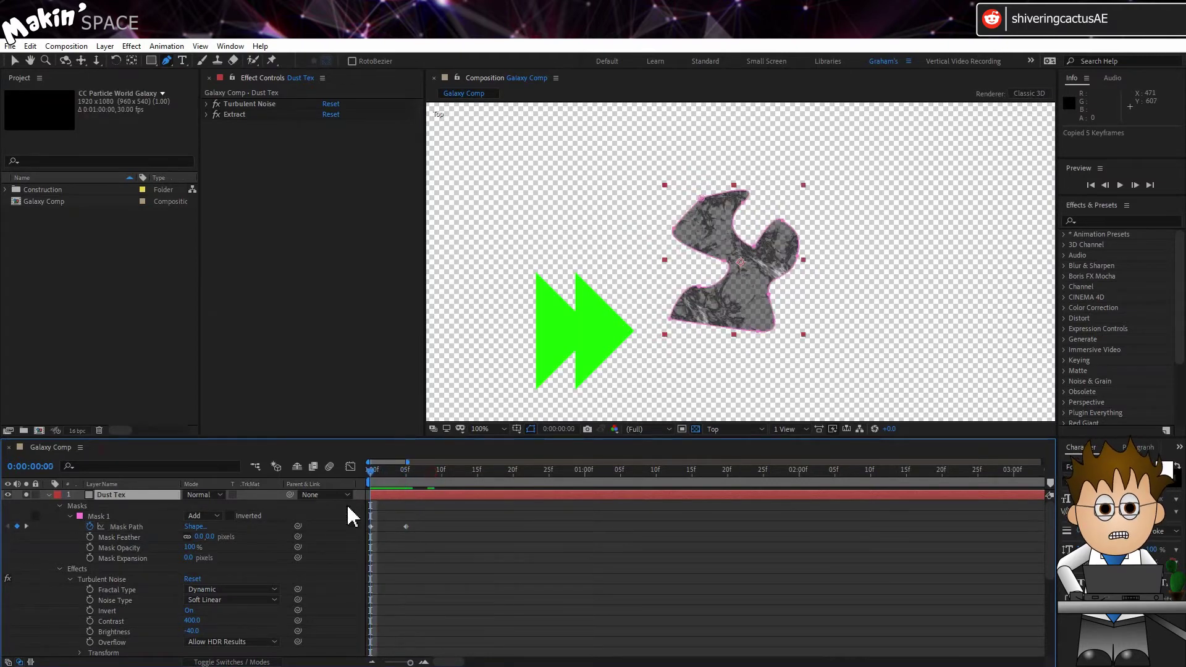
left_click_drag(437, 531, 329, 524)
key("ctrl+v")
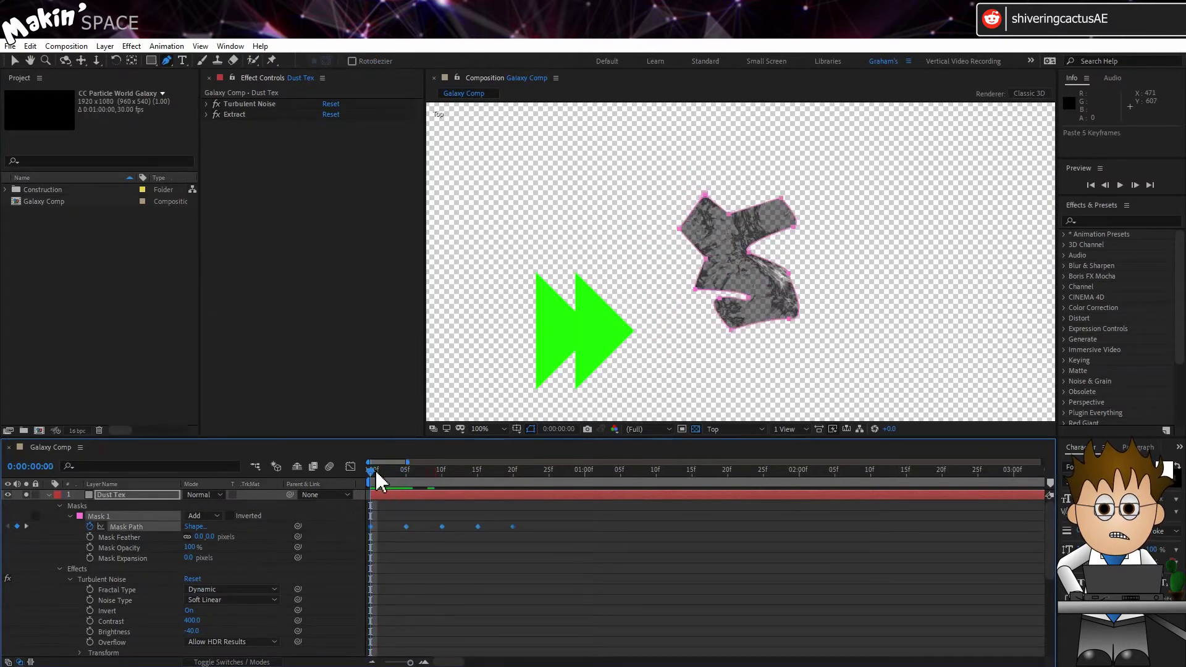
left_click_drag(376, 472, 511, 483)
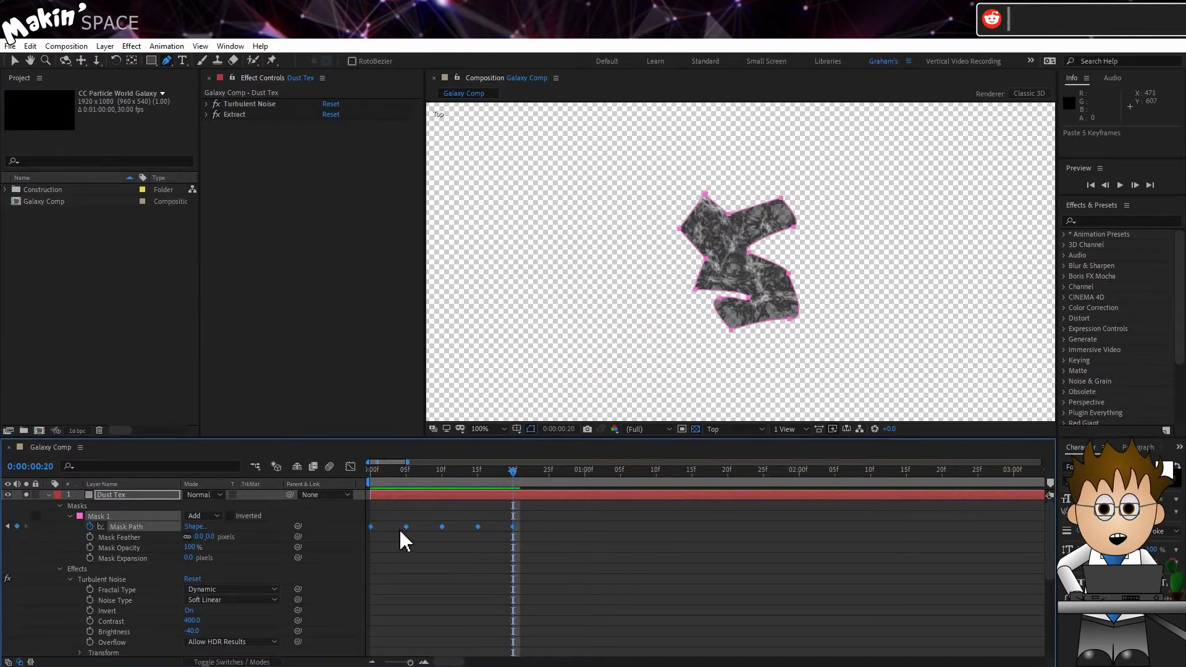
Duplicate Mask 1's five Mask Path keyframes so that the copies start at frame 25
left_click(346, 540)
left_click_drag(547, 521, 358, 527)
key("ctrl+c")
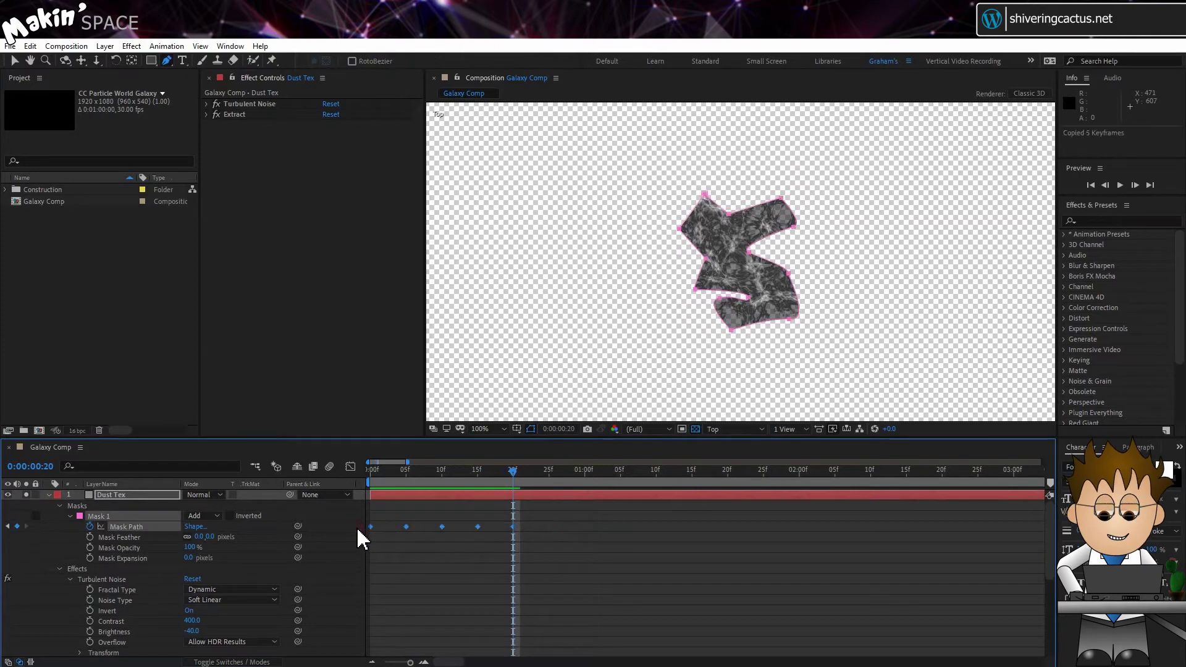
key("Page_Down")
key("Page_Down")
key("Page_Down")
key("Page_Down")
key("Page_Down")
key("ctrl+v")
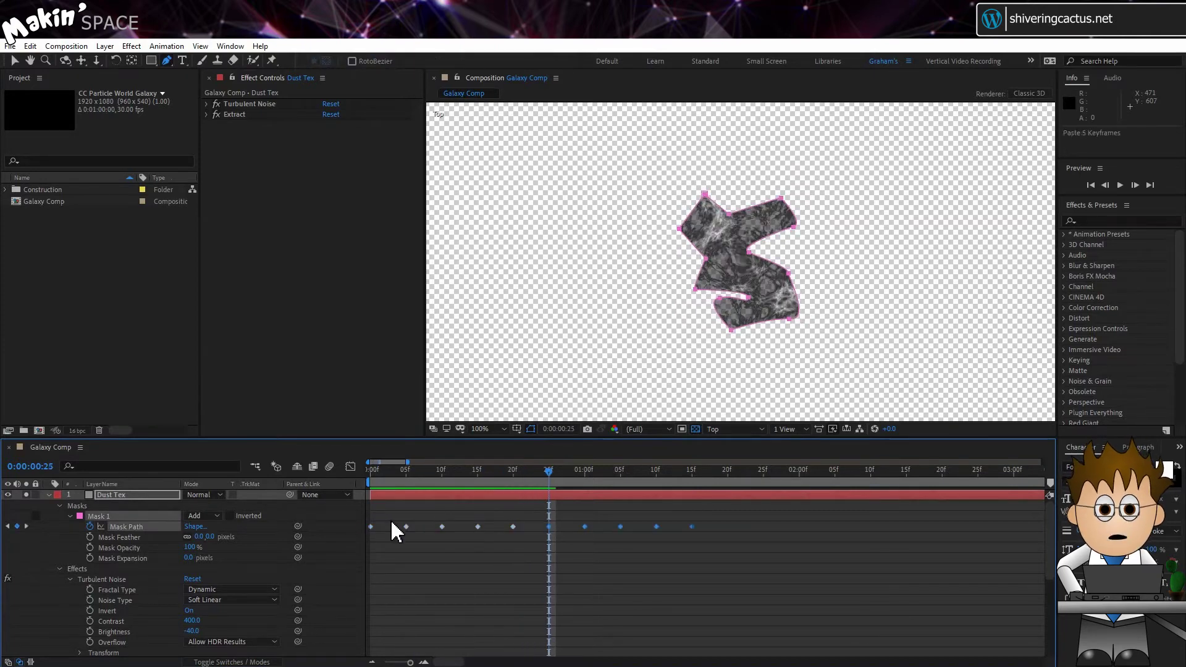
Copy all ten of Mask 1's Mask Path keyframes and paste the copies five frames after the last one, at 0:00:01:20
left_click_drag(707, 539, 321, 525)
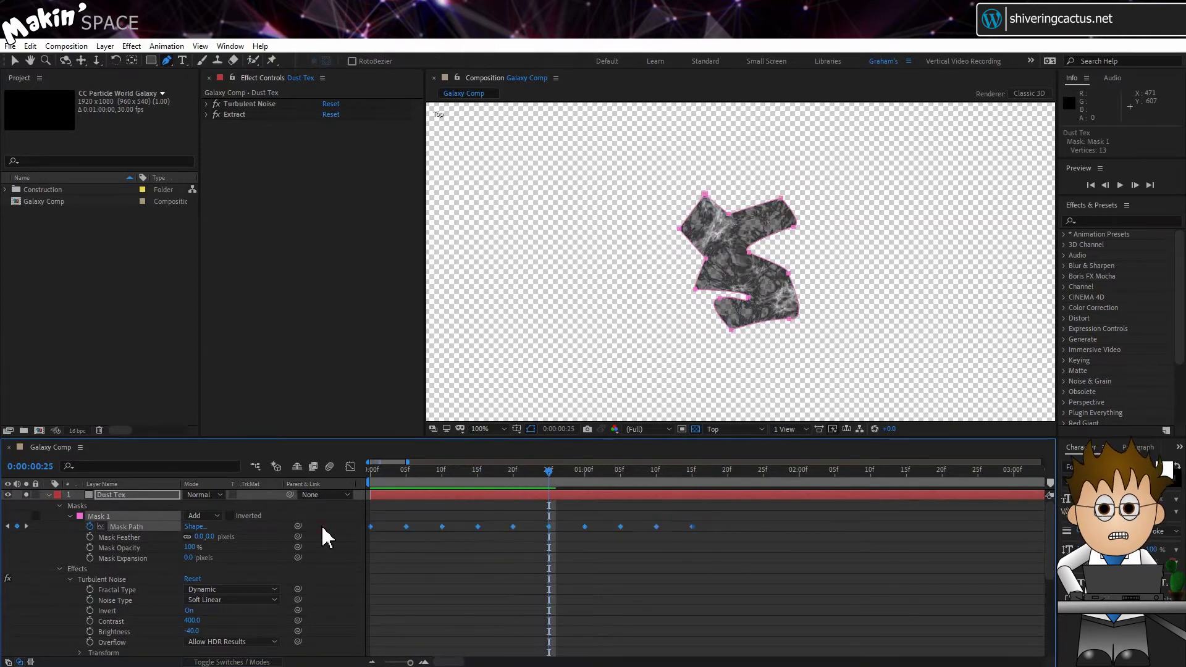
key("ctrl+c")
left_click(373, 662)
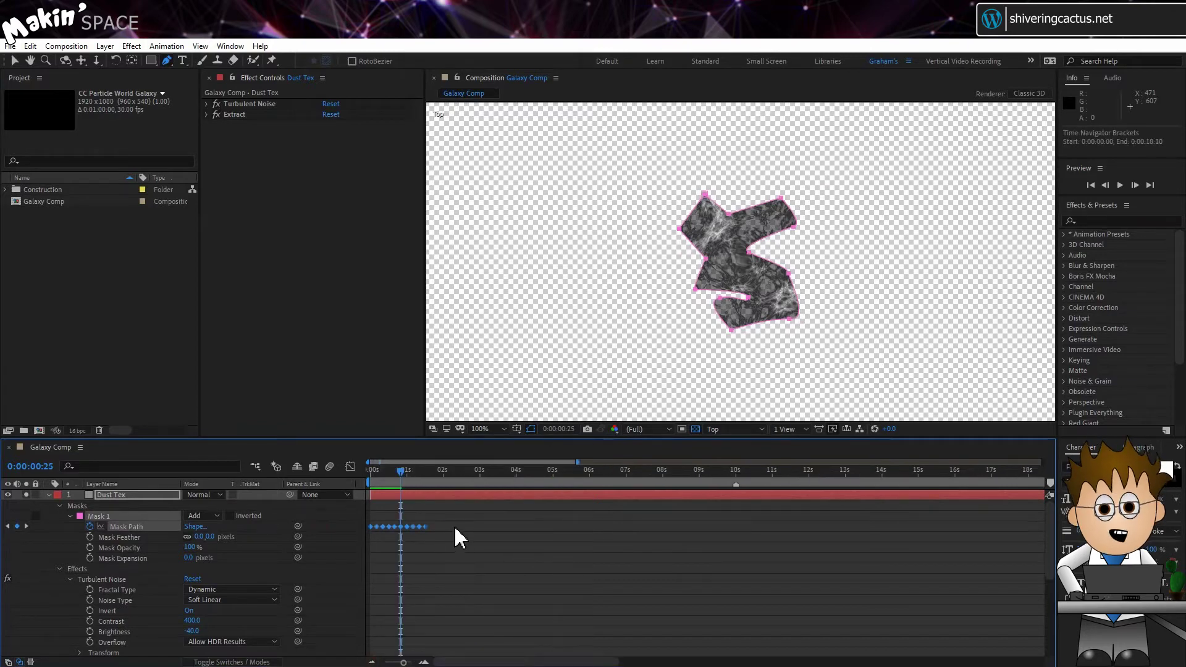
left_click(425, 473)
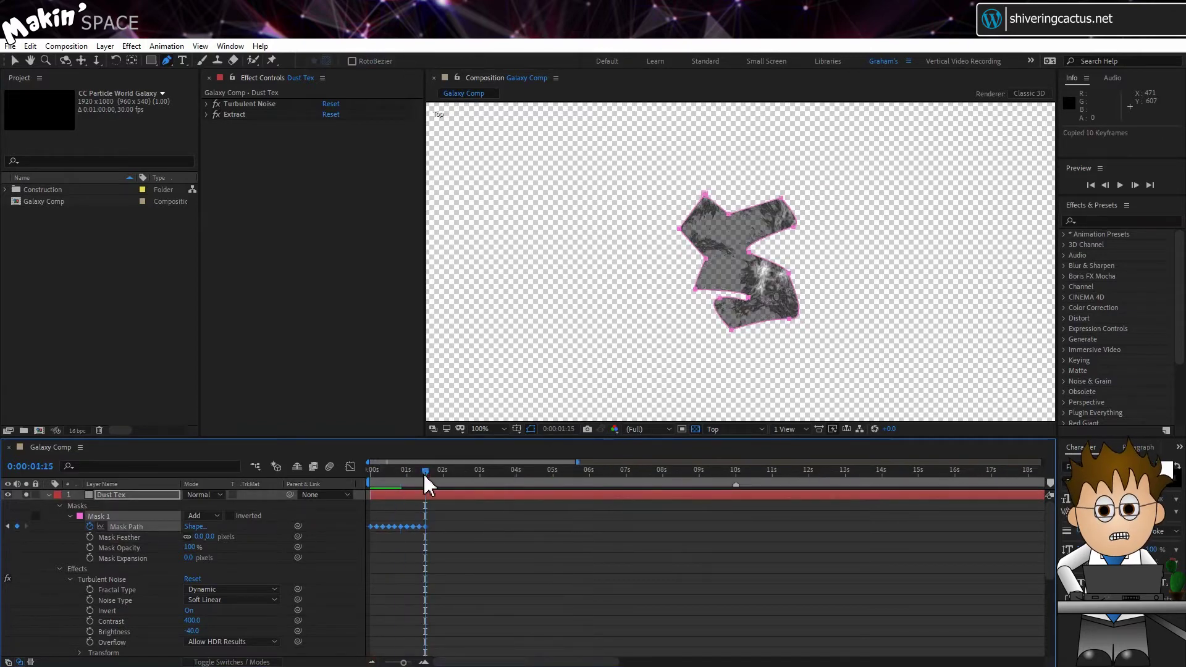
key("Page_Down")
key("Page_Down")
key("Page_Down")
key("Page_Down")
key("Page_Down")
key("ctrl+v")
Copy all 20 Mask Path keyframes and paste the copies at 0:00:03:10
left_click_drag(510, 524, 338, 529)
key("ctrl+c")
left_click(488, 472)
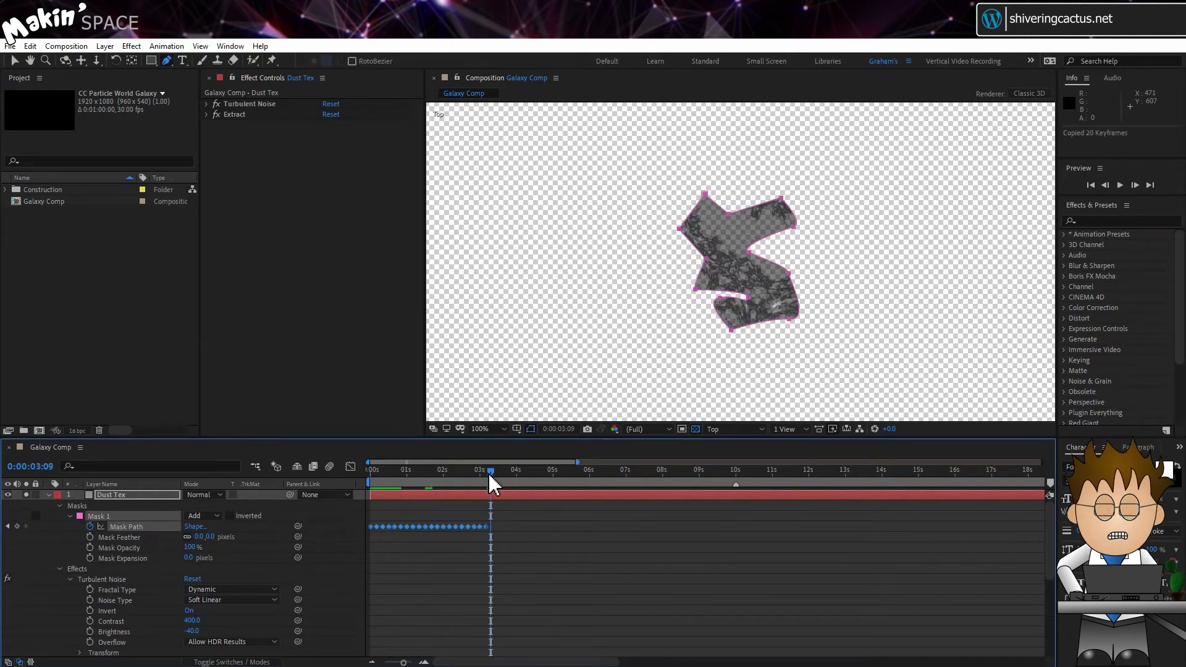
key("Page_Down")
key("ctrl+v")
Copy all 40 Mask Path keyframes and paste the copies at 0:00:06:18
left_click(352, 537)
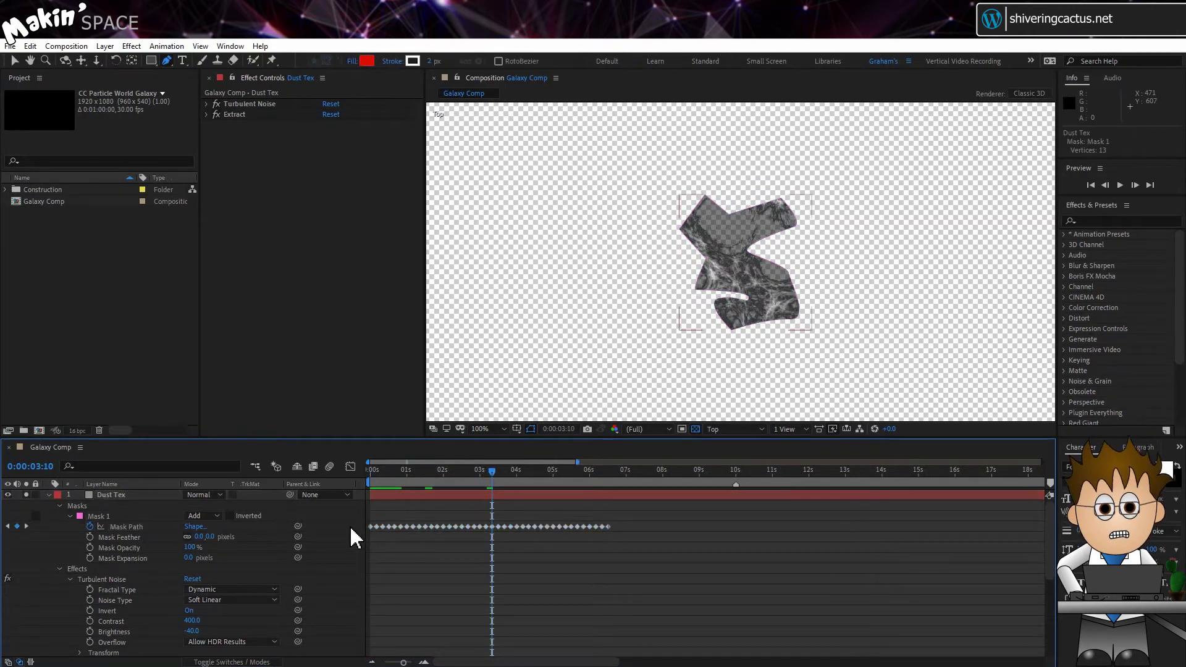
key("ctrl+alt+a")
key("ctrl+c")
left_click(611, 476)
key("ctrl+v")
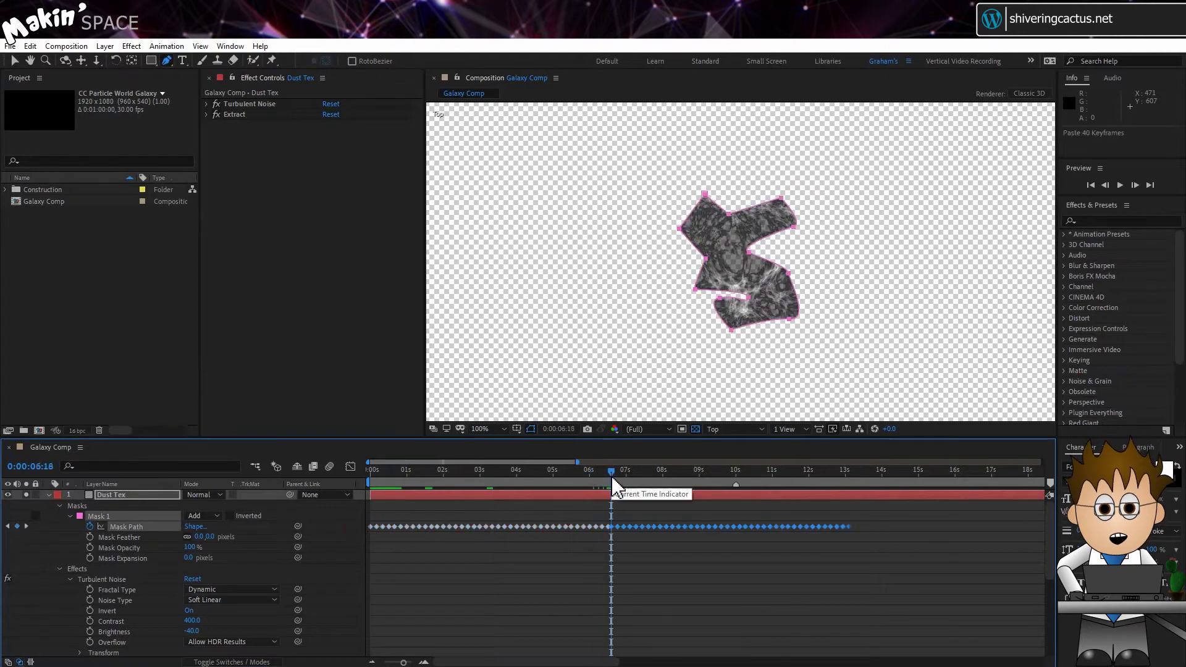
Return to the first frame and set Mask 1's Mask Feather to 30 pixels and its Mask Expansion to -10 pixels
key("Home")
left_click(210, 537)
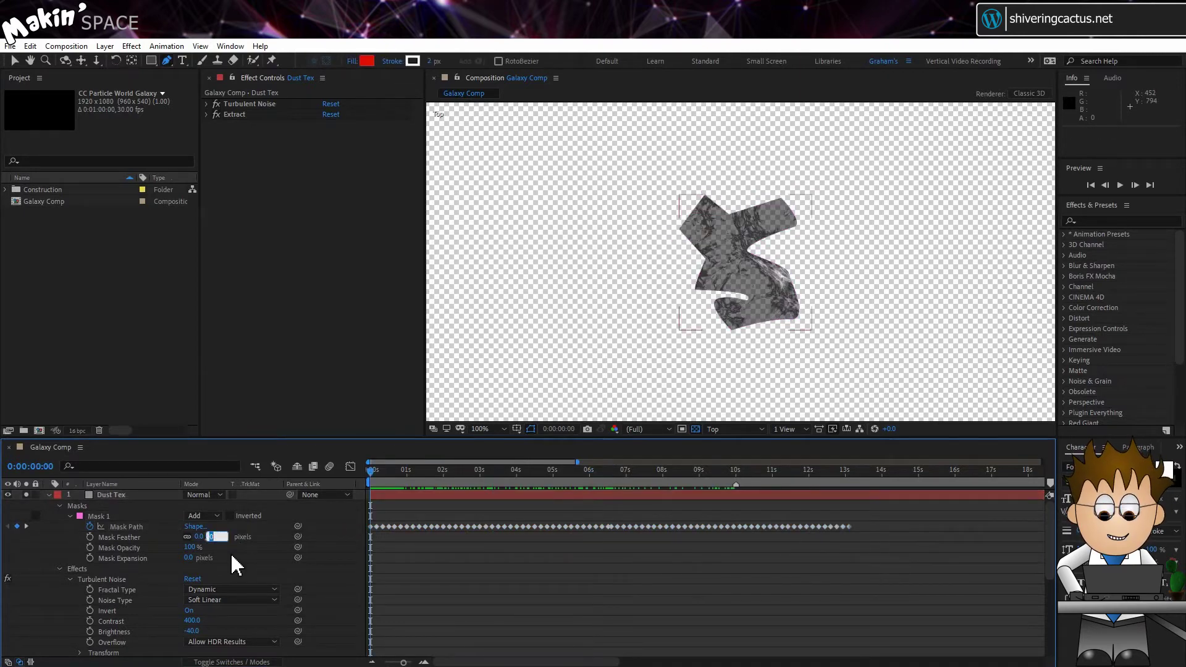
key("Return")
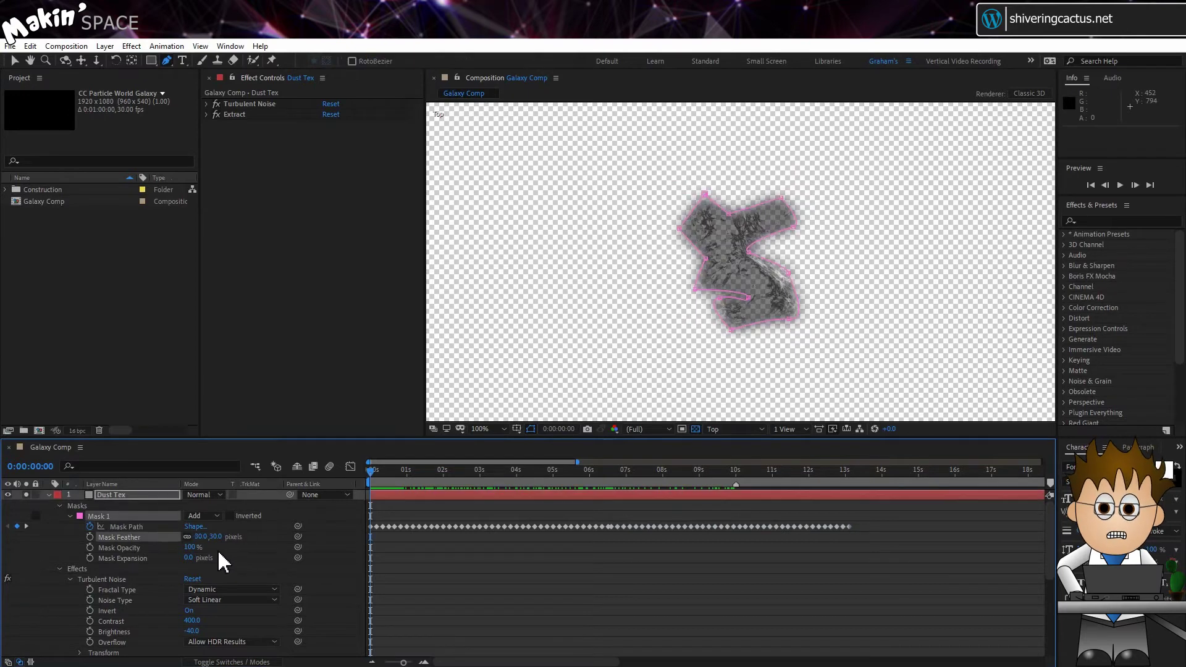
left_click(190, 558)
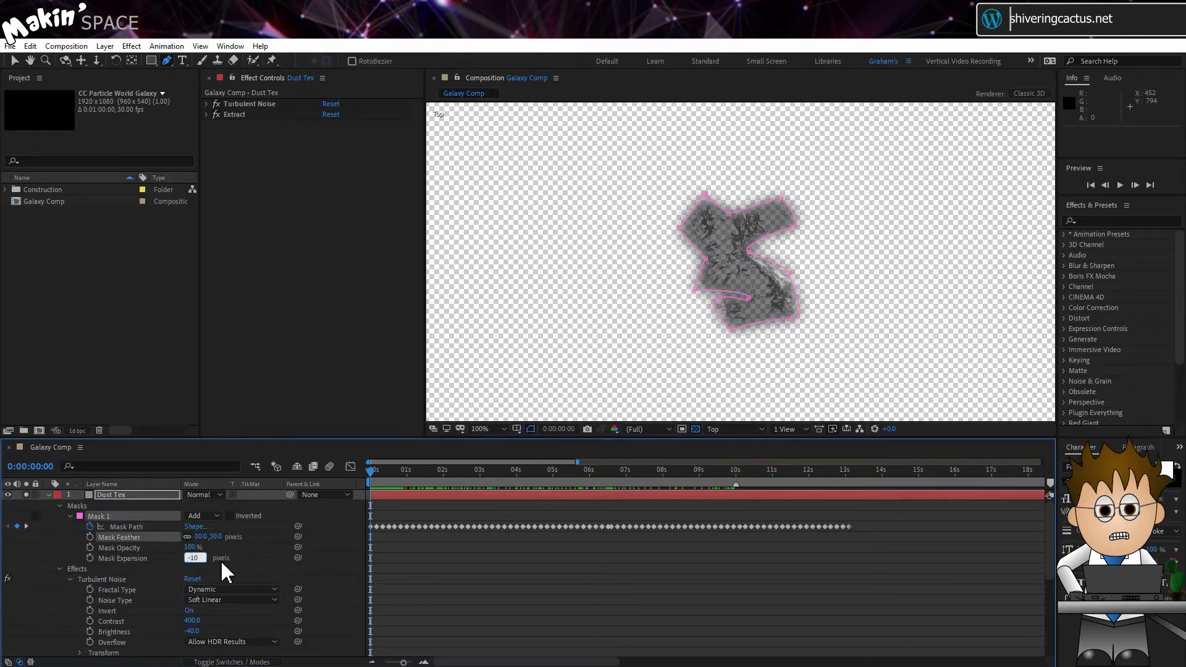
type("-10")
key("Return")
Apply Roughen Edges to the Dust Tex layer with Border 5 and Edge Sharpness 0
left_click(128, 495)
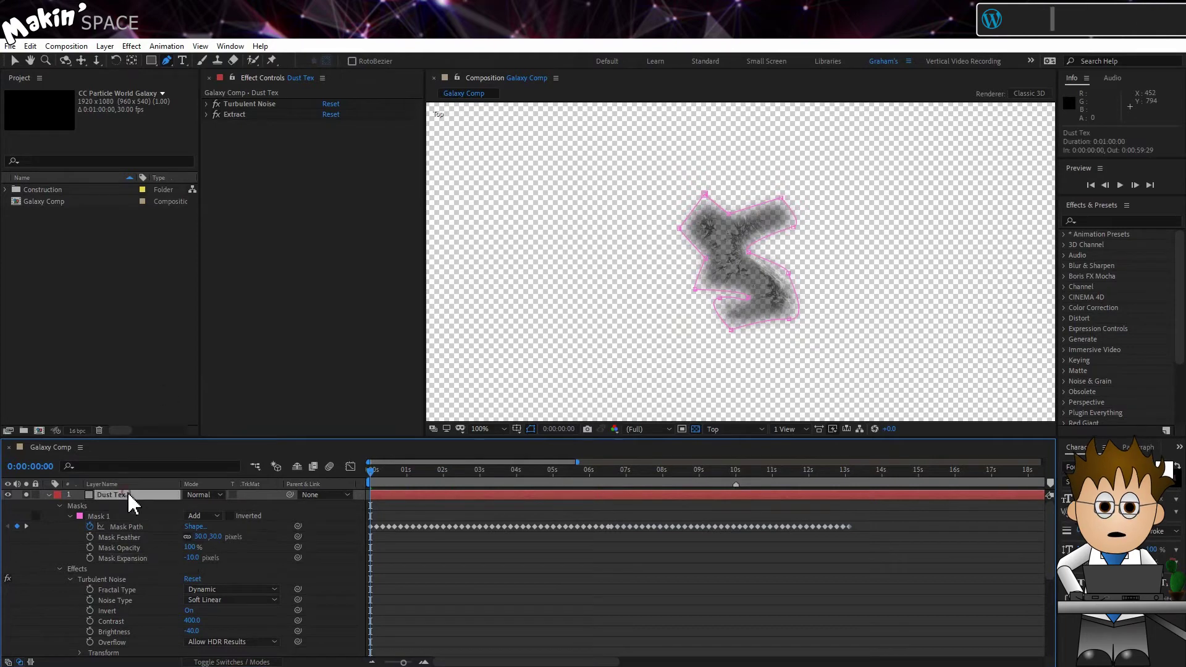
left_click(132, 47)
left_click(199, 378)
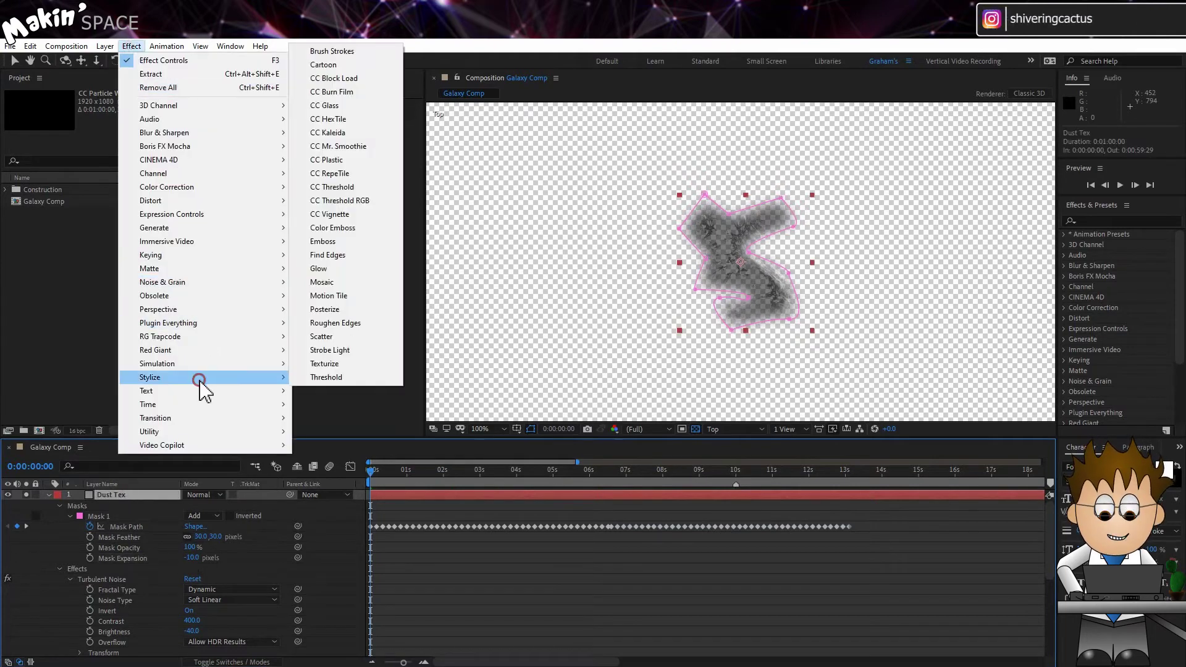
left_click(352, 324)
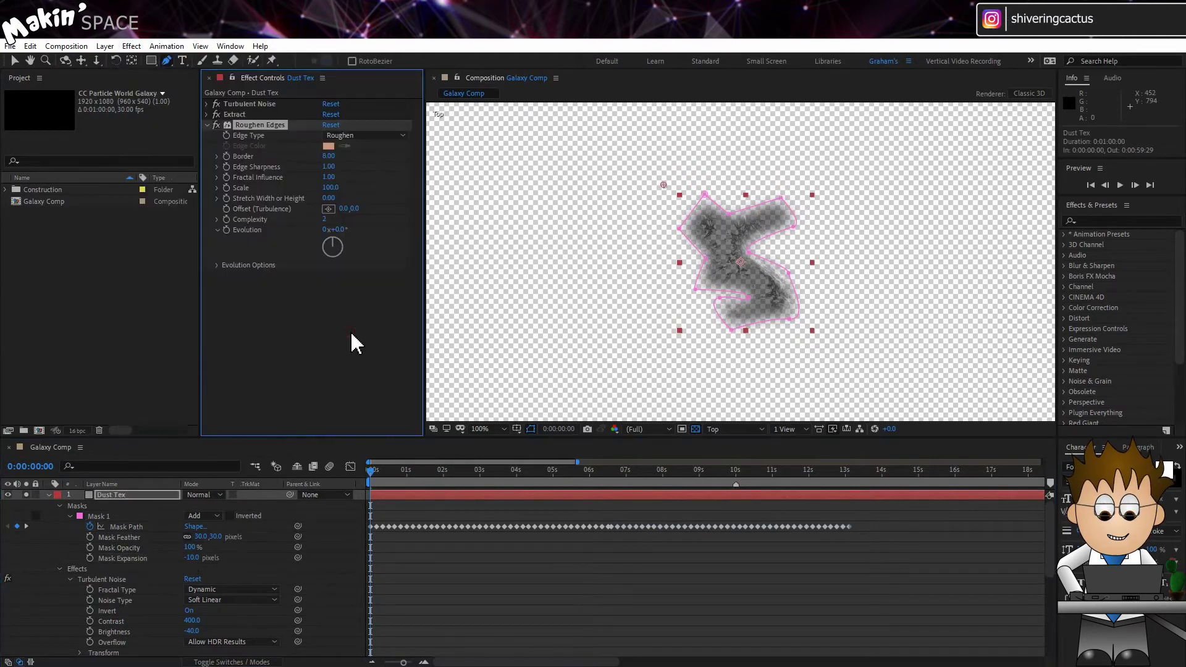
left_click(333, 155)
type("5")
key("Return")
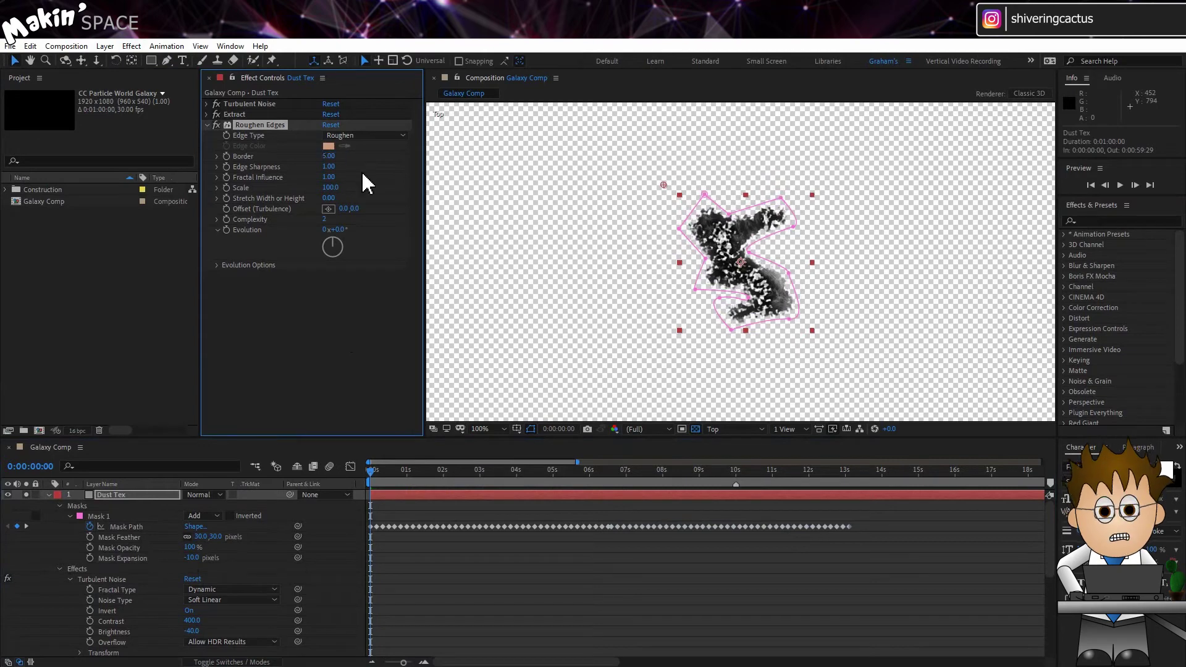
left_click(329, 166)
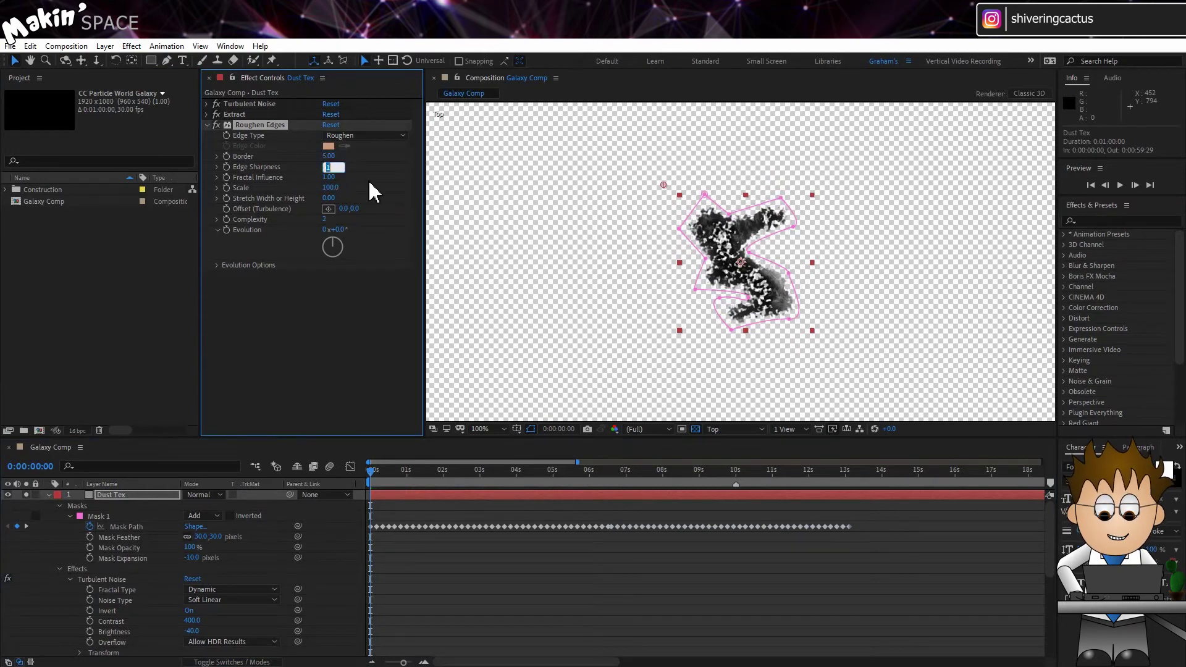
type("0")
key("Return")
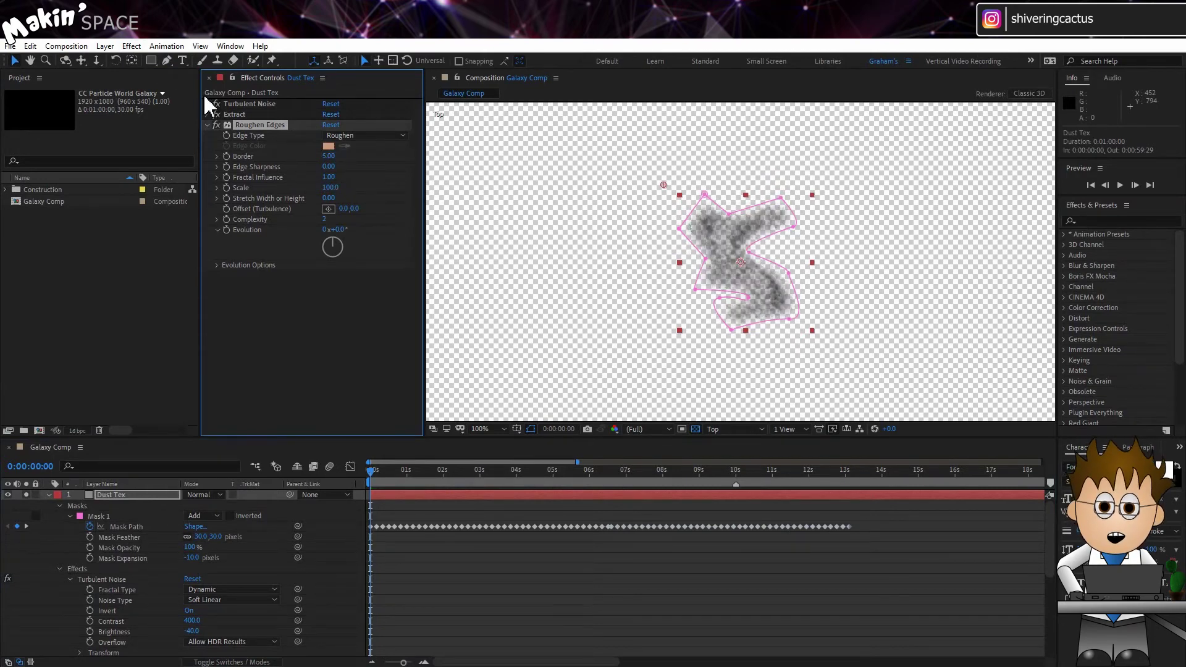
Add the Transform distort effect to Dust Tex and drive its Rotation with the expression time*500
left_click(131, 46)
mouse_move(176, 202)
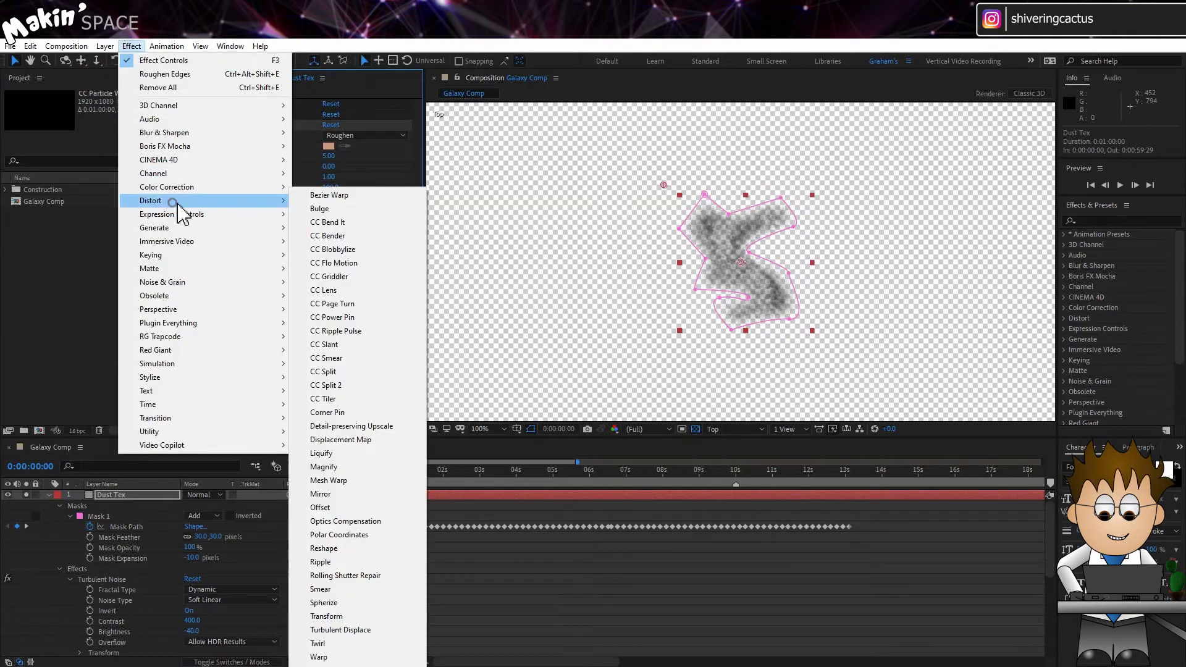
left_click(361, 616)
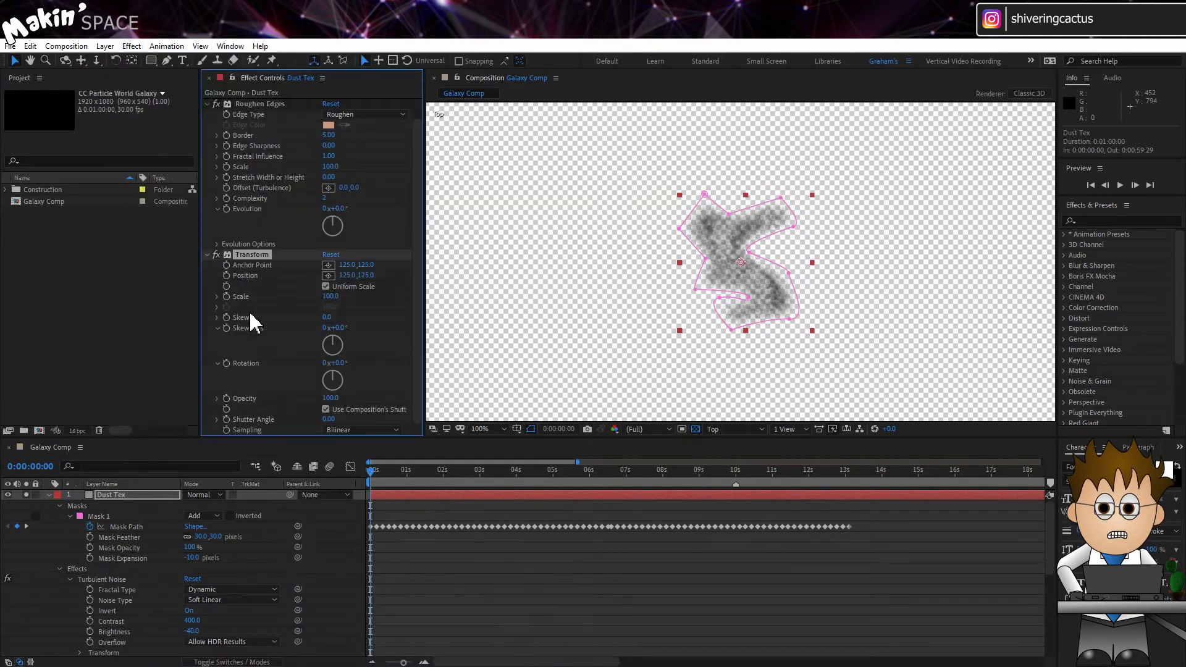
left_click(227, 364, "alt")
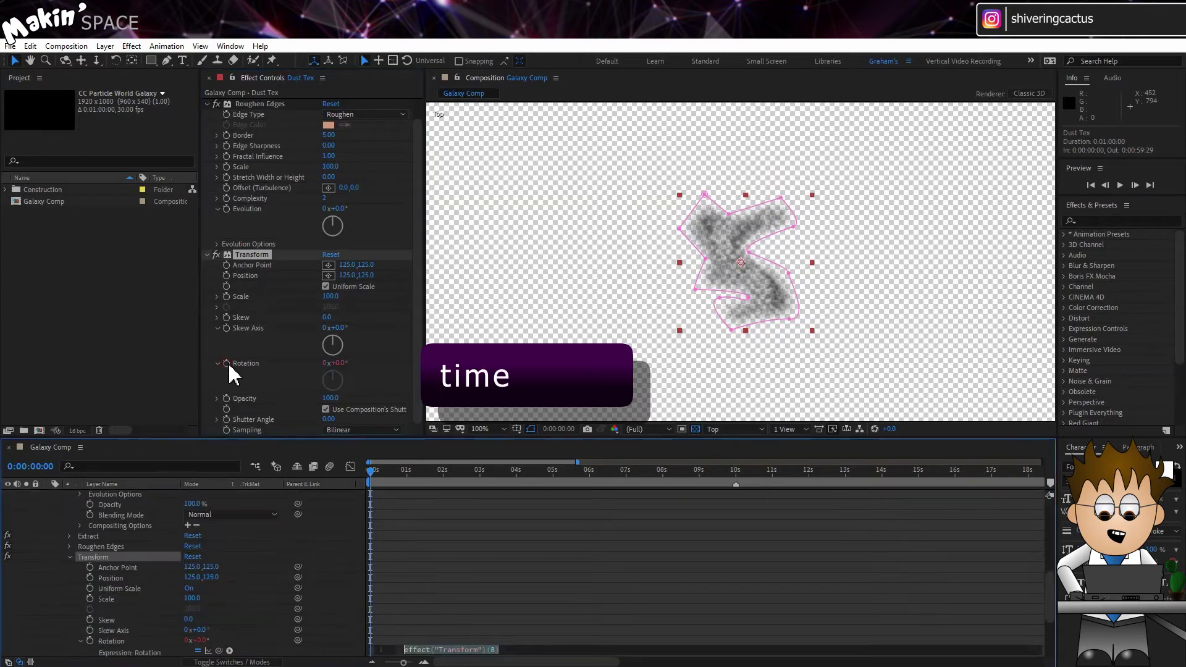
type("time*500")
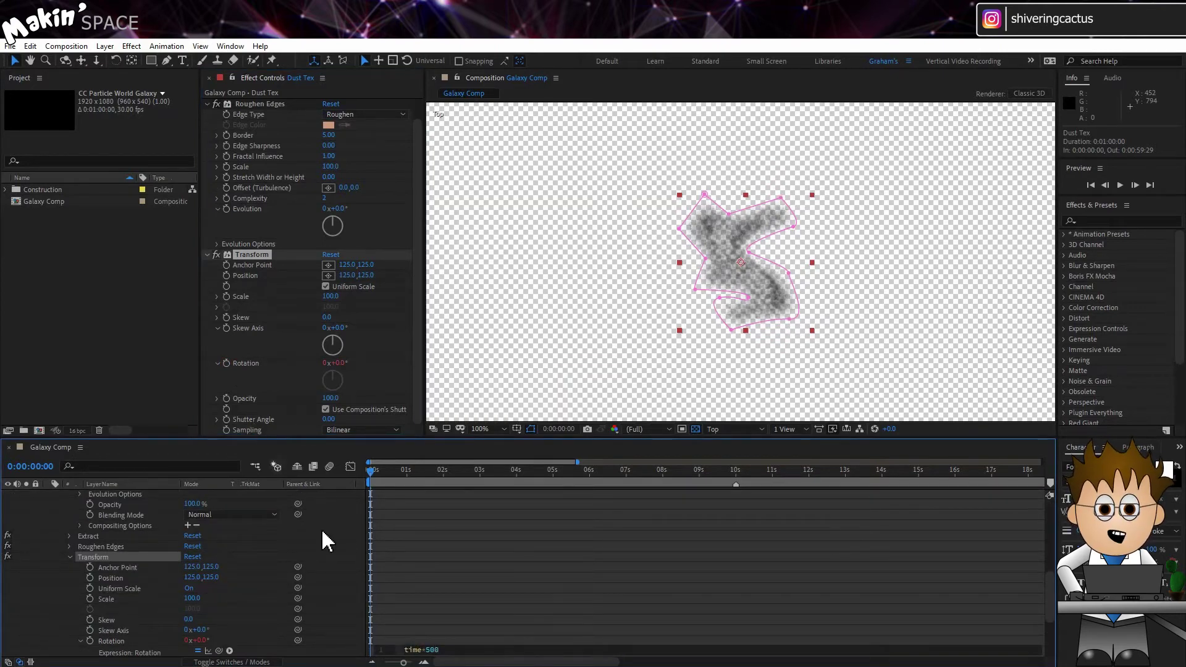
left_click(341, 604)
Preview the animated dust texture, switching the transparency grid off for a look against black and back on
key("space")
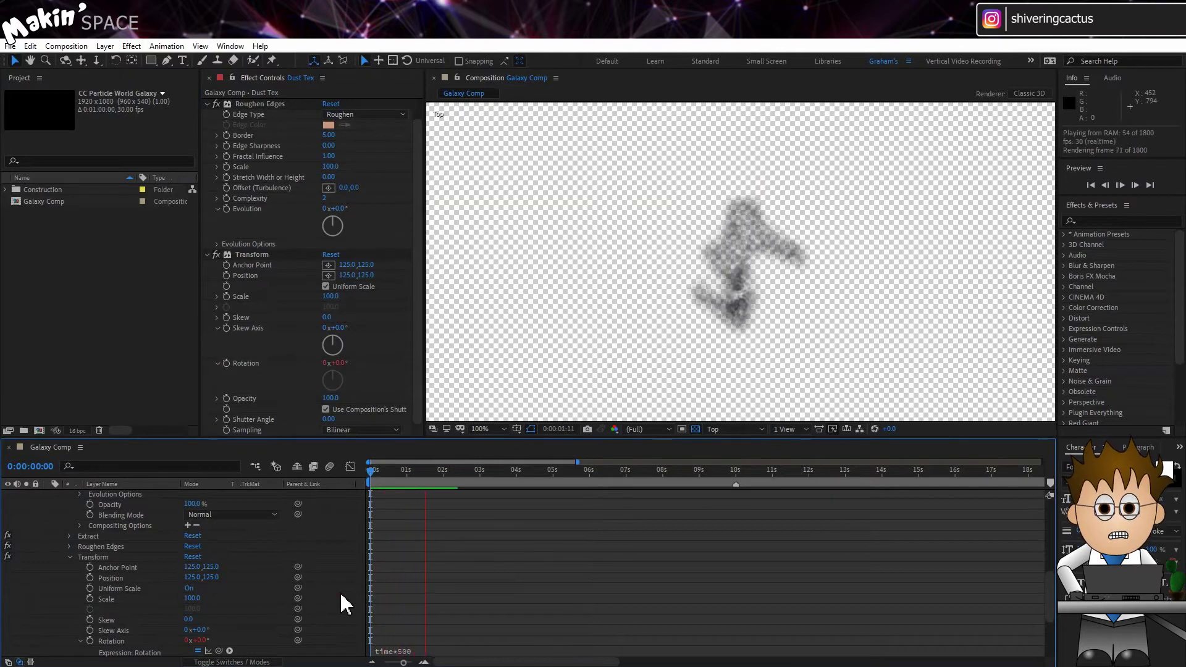
left_click(696, 429)
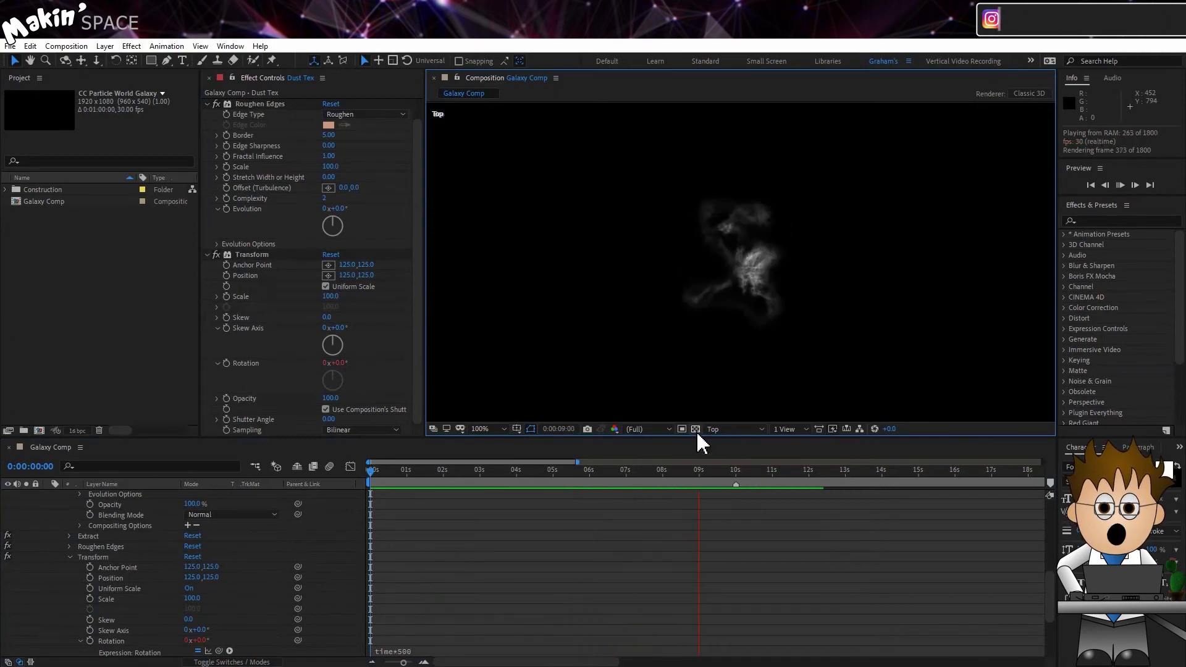
left_click(697, 432)
Collapse Dust Tex and move it to the bottom of the layer stack, unsoloed, hidden and locked
scroll(101, 546, "up", 7)
left_click(47, 518)
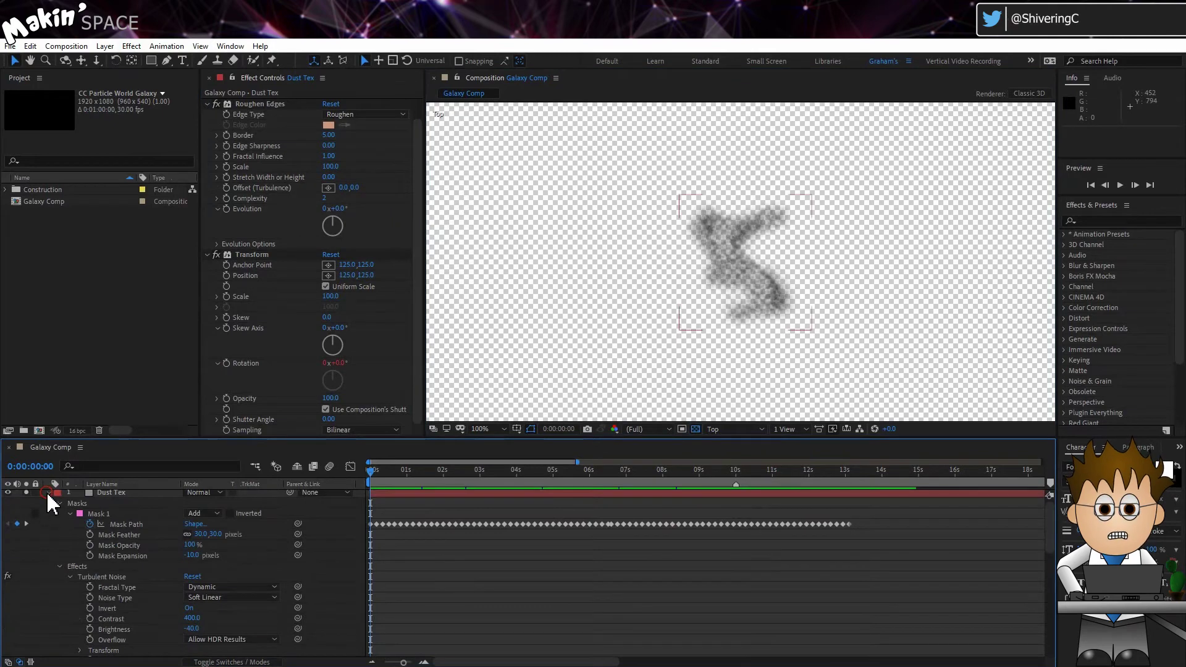
left_click(49, 492)
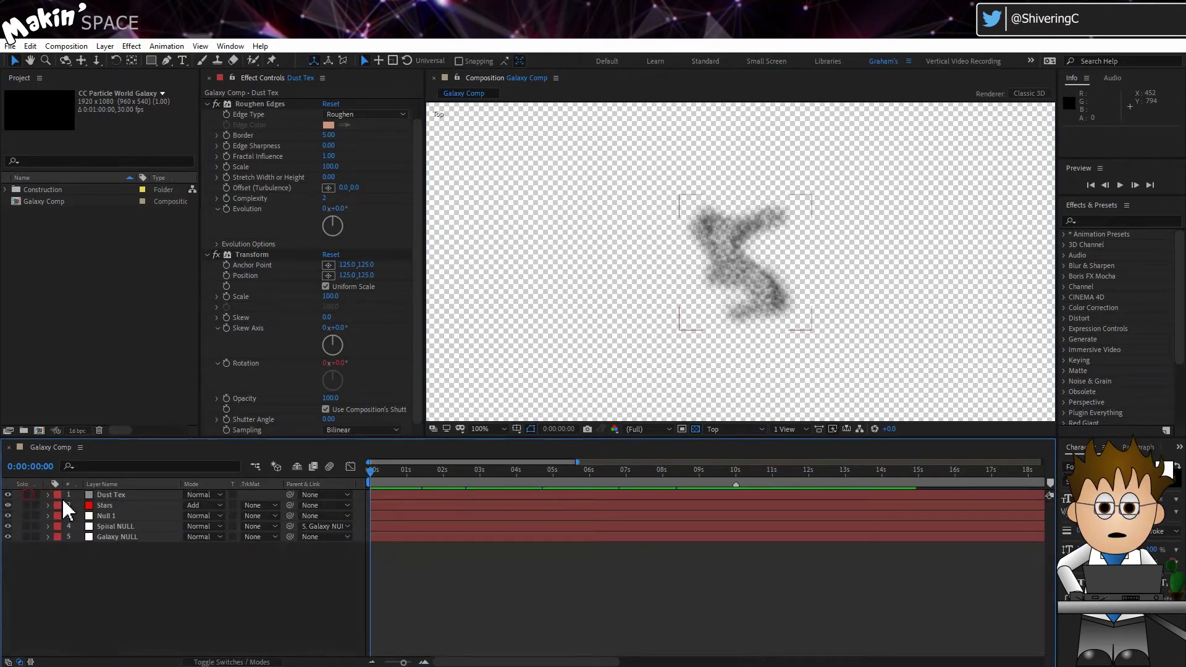
left_click(117, 498)
left_click_drag(116, 498, 38, 547)
left_click(35, 538)
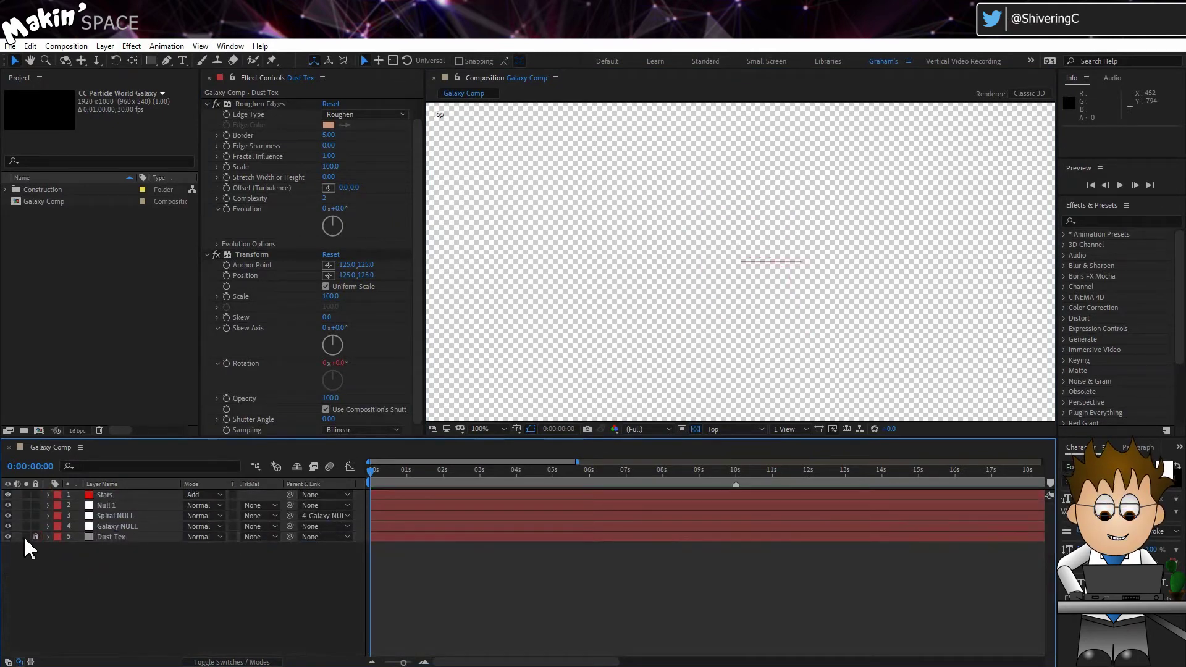
Turn off the transparency grid, duplicate the Stars layer and rename the copy Gas
left_click(114, 495)
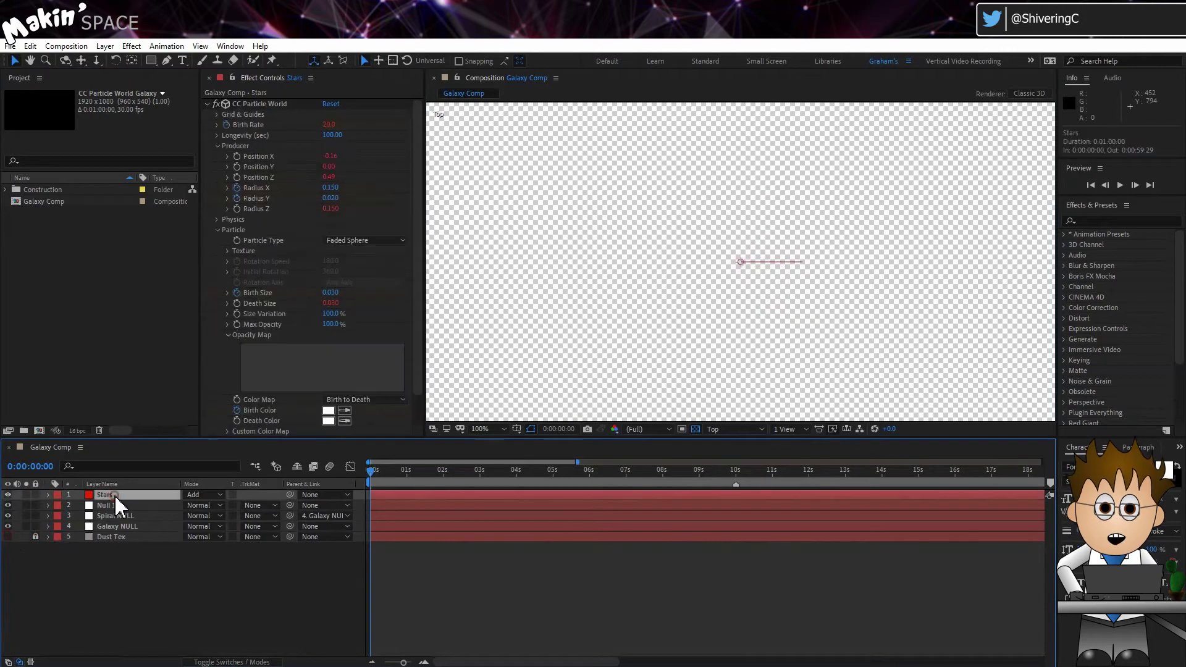
left_click(694, 430)
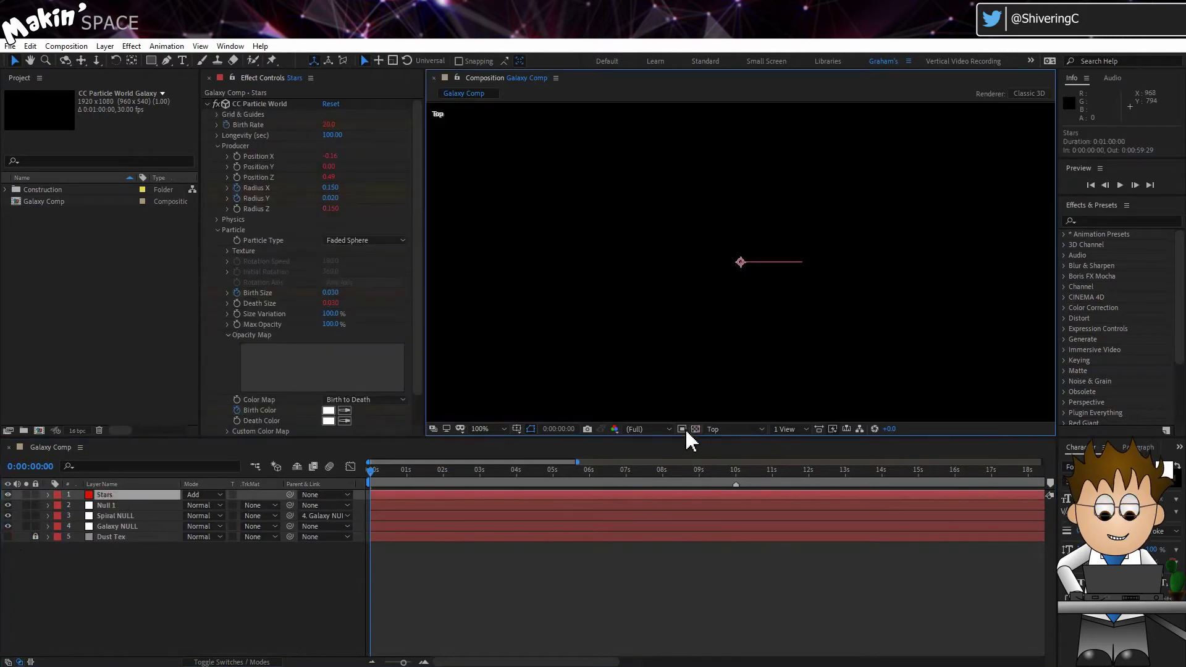
left_click(29, 46)
left_click(84, 204)
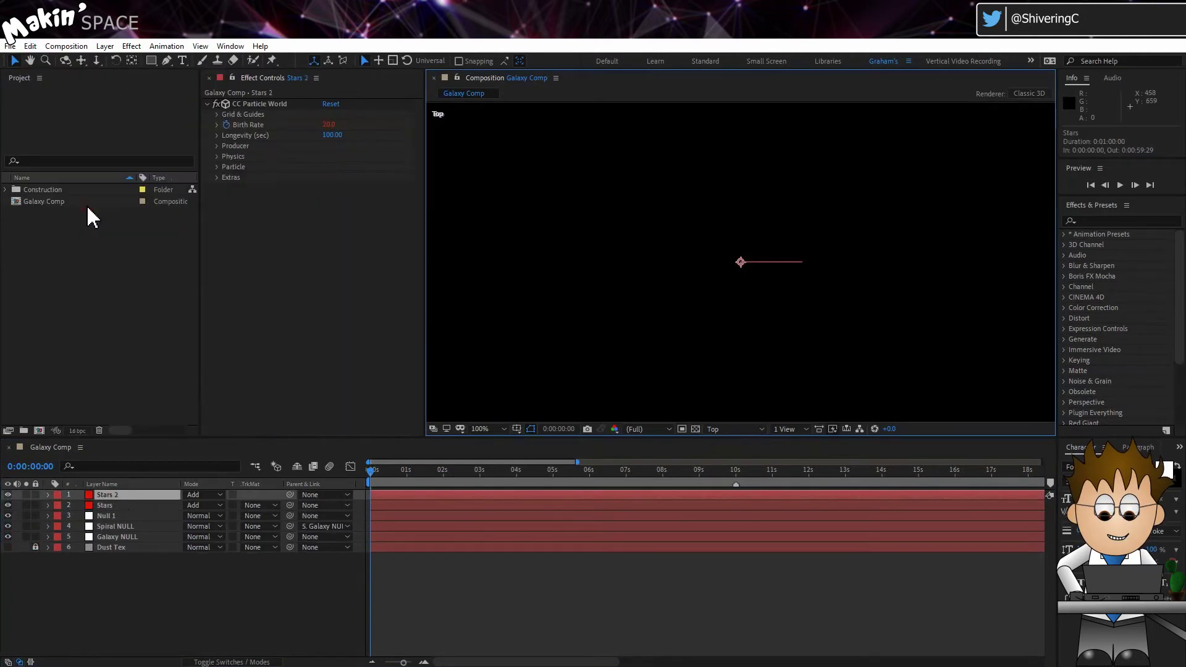
key("Return")
type("Gas")
key("Return")
Go to 0:00:09:28 and solo the Gas and Null 1 layers
left_click_drag(498, 472, 735, 478)
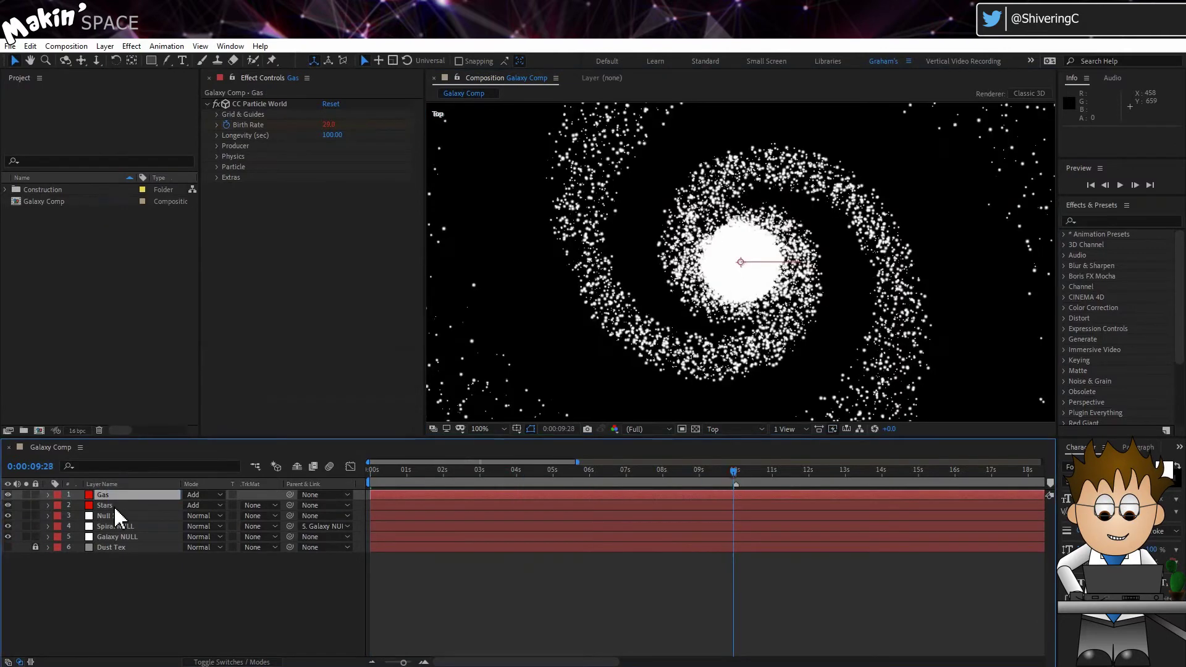
left_click(26, 494)
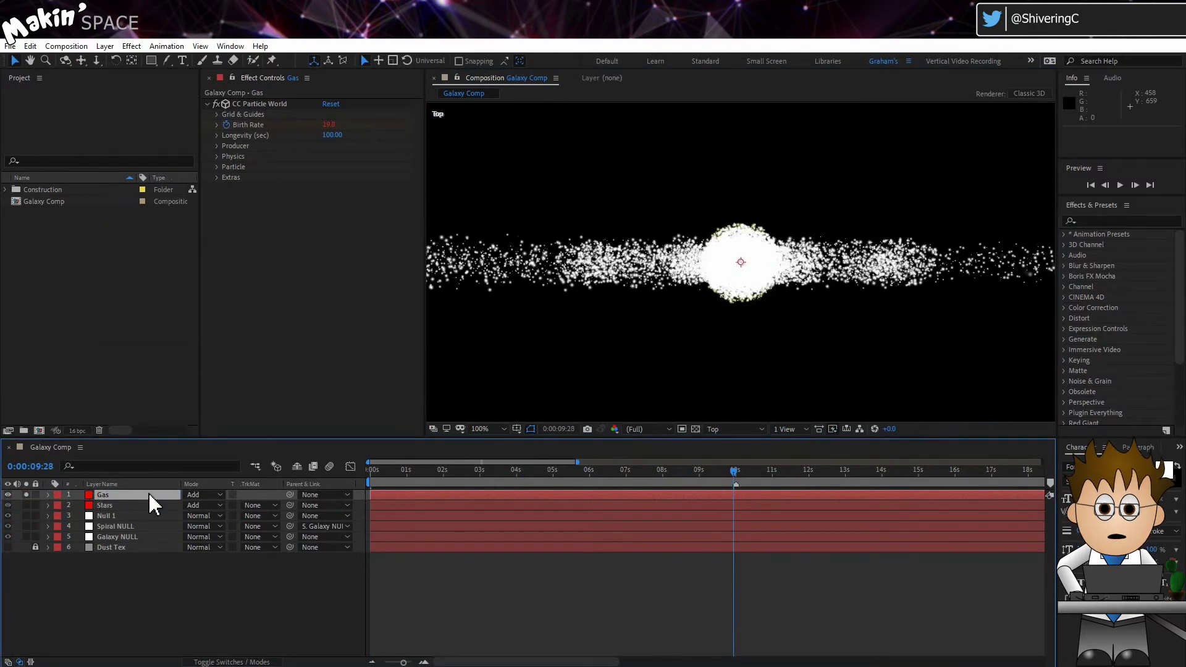
left_click(26, 515)
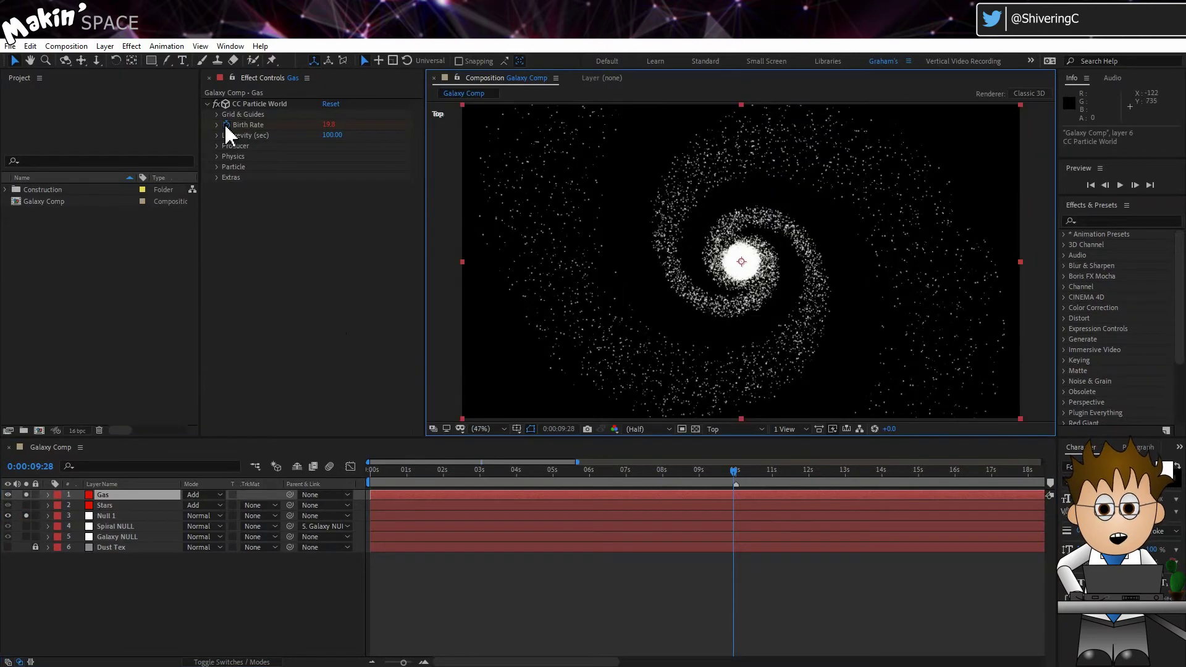
Clear the Gas layer's existing Birth Rate keyframes and keyframe Birth Rate at 10 on the first frame
key("u")
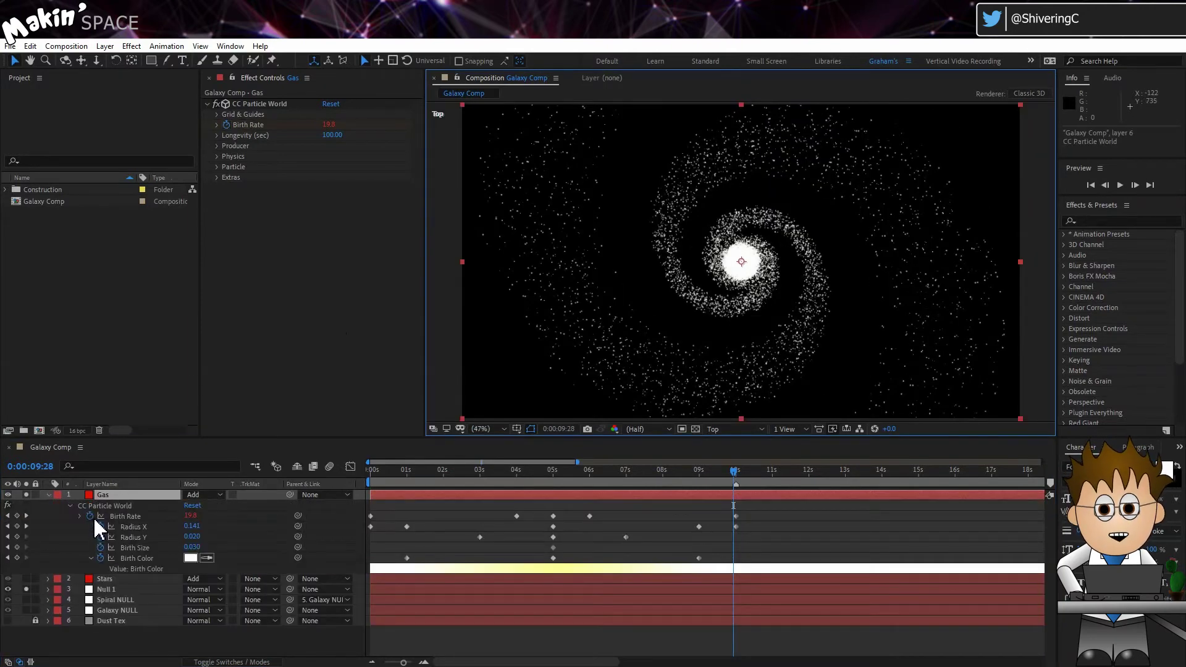
left_click(90, 516)
key("Home")
left_click(90, 516)
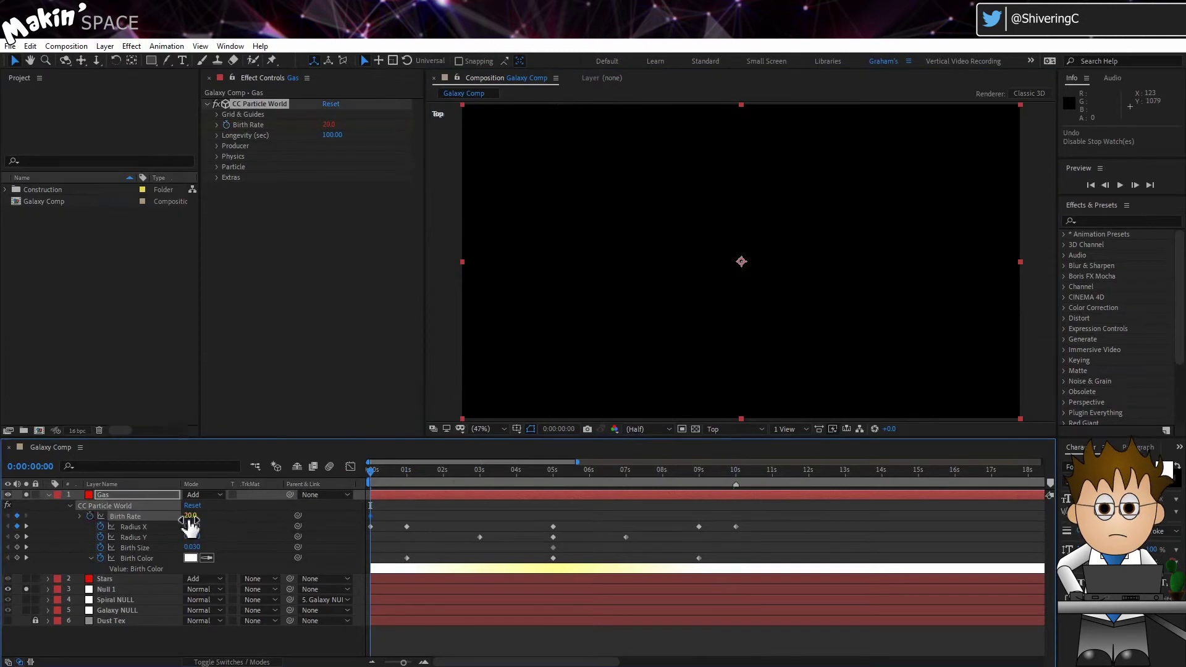
left_click(190, 516)
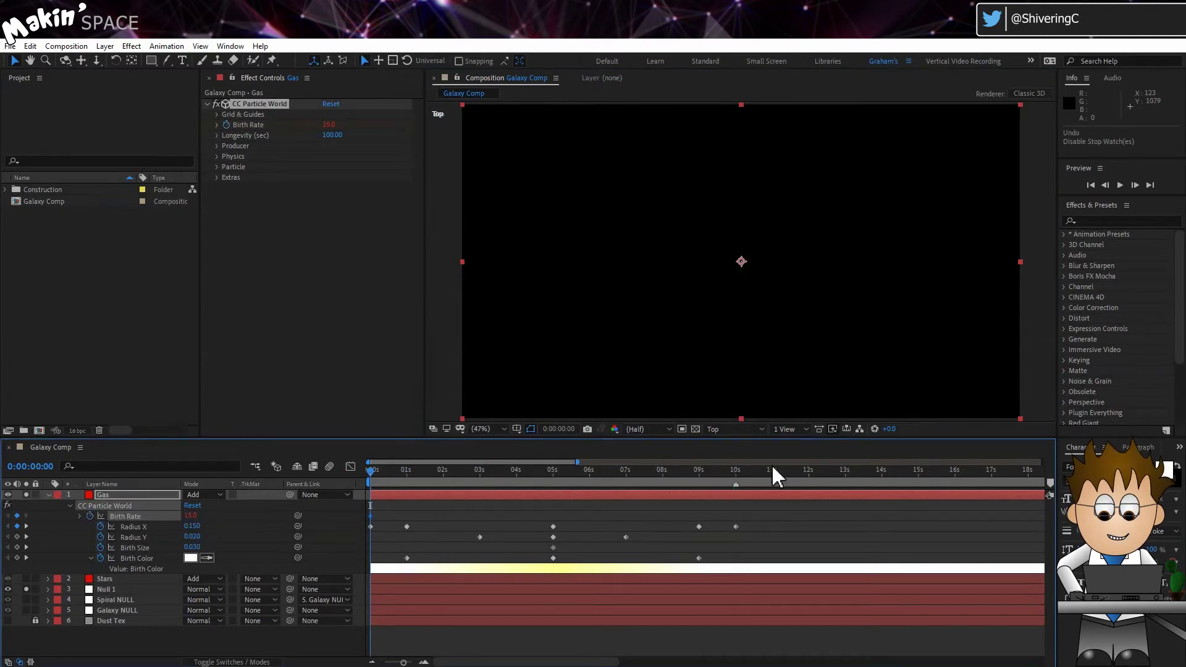
Add a Birth Rate keyframe to the Gas layer at 0:00:10:00, and go to 0:00:01:00
left_click(735, 475)
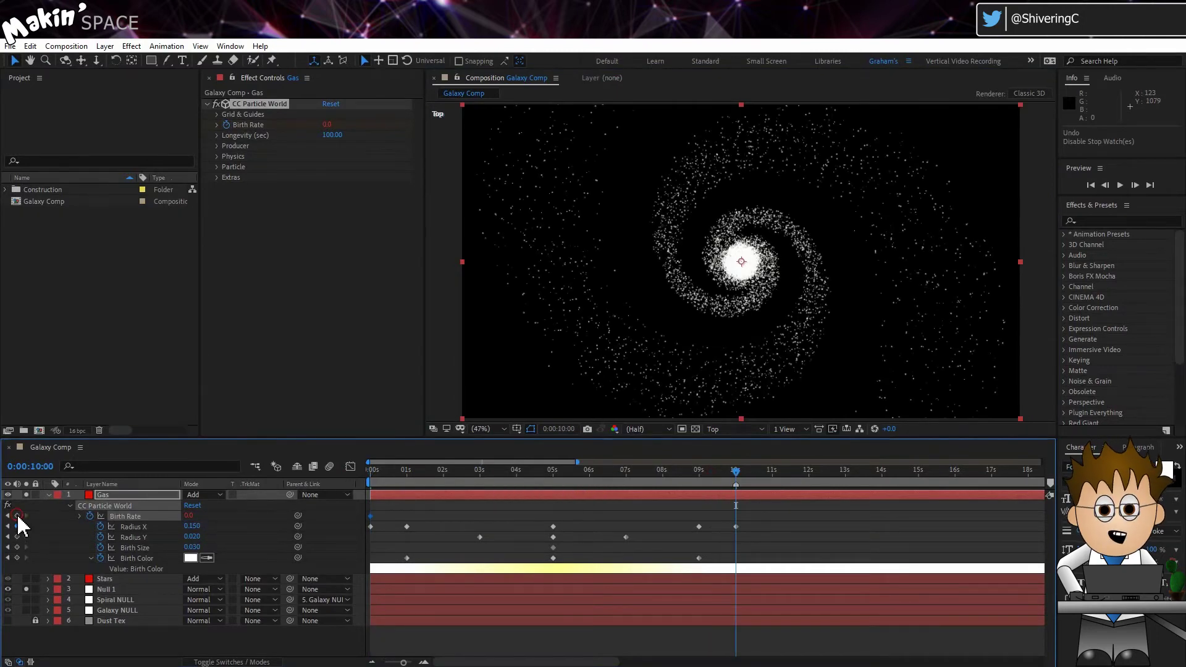
left_click(17, 516)
left_click(408, 475)
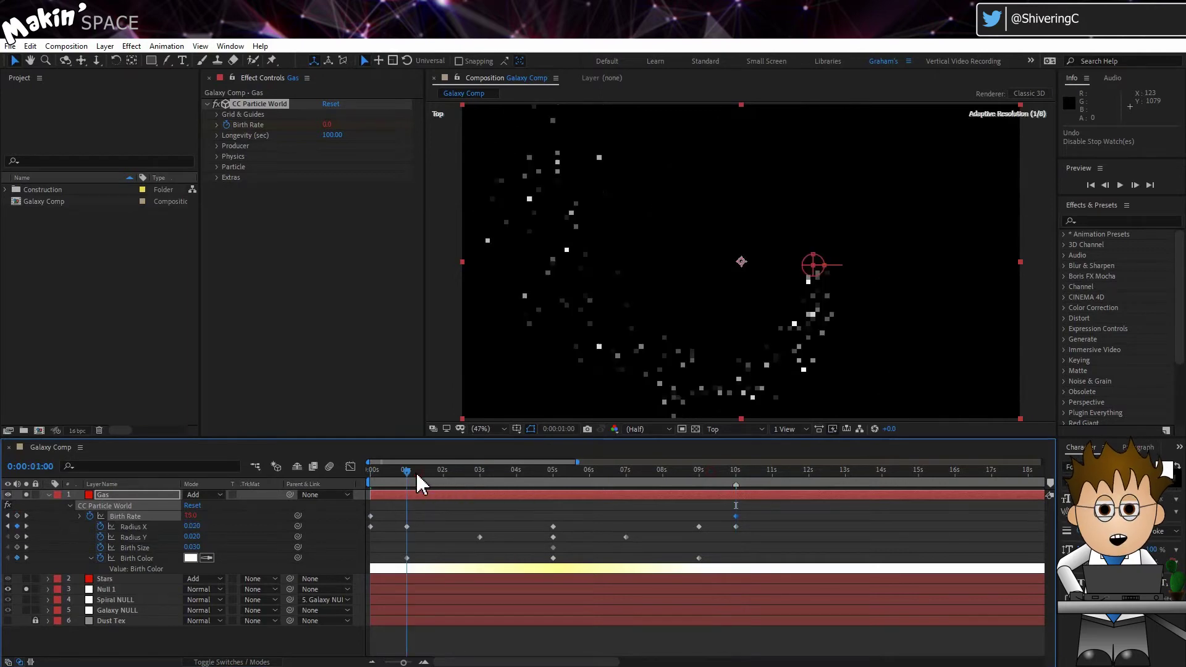
Keyframe the Gas layer's Birth Rate at 8 on 0:00:01:00 and 0:00:09:00, and at 0.1 on 0:00:05:00
left_click(192, 516)
type("8")
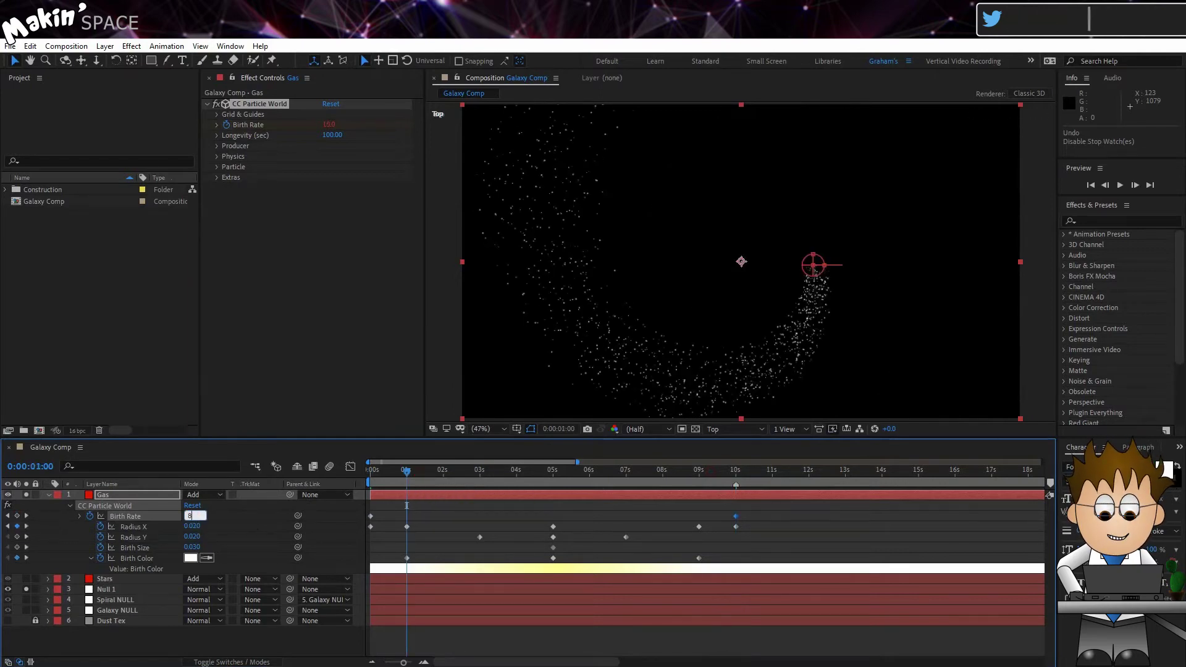
key("Return")
left_click(698, 474)
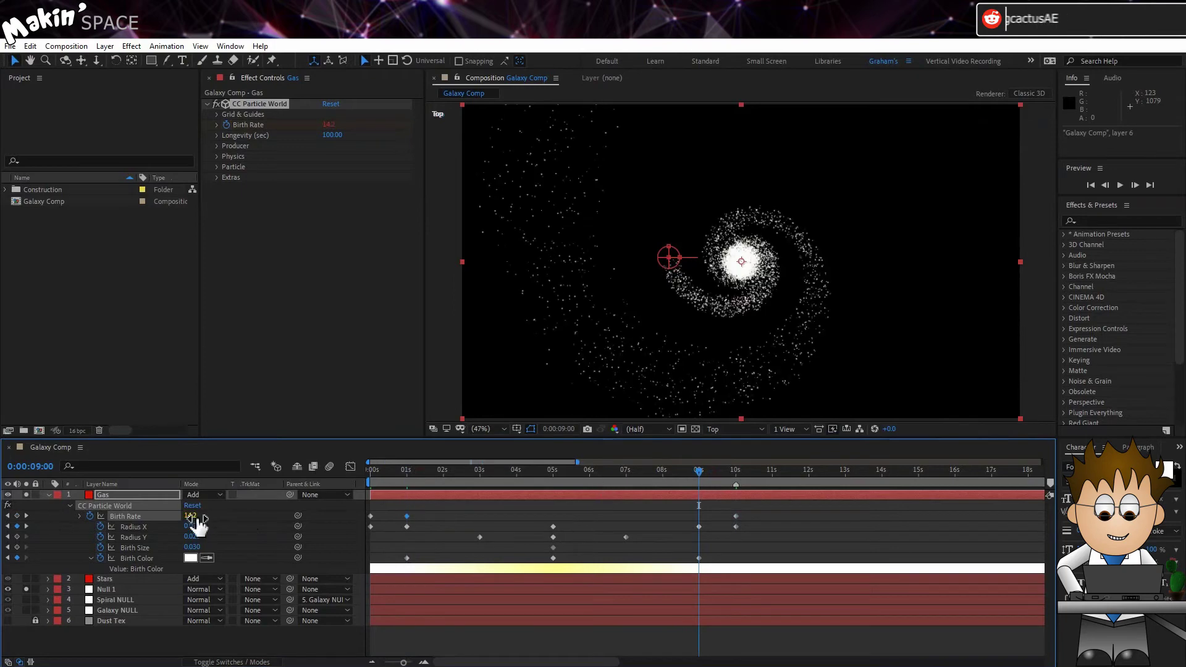
left_click(191, 516)
type("8")
key("Return")
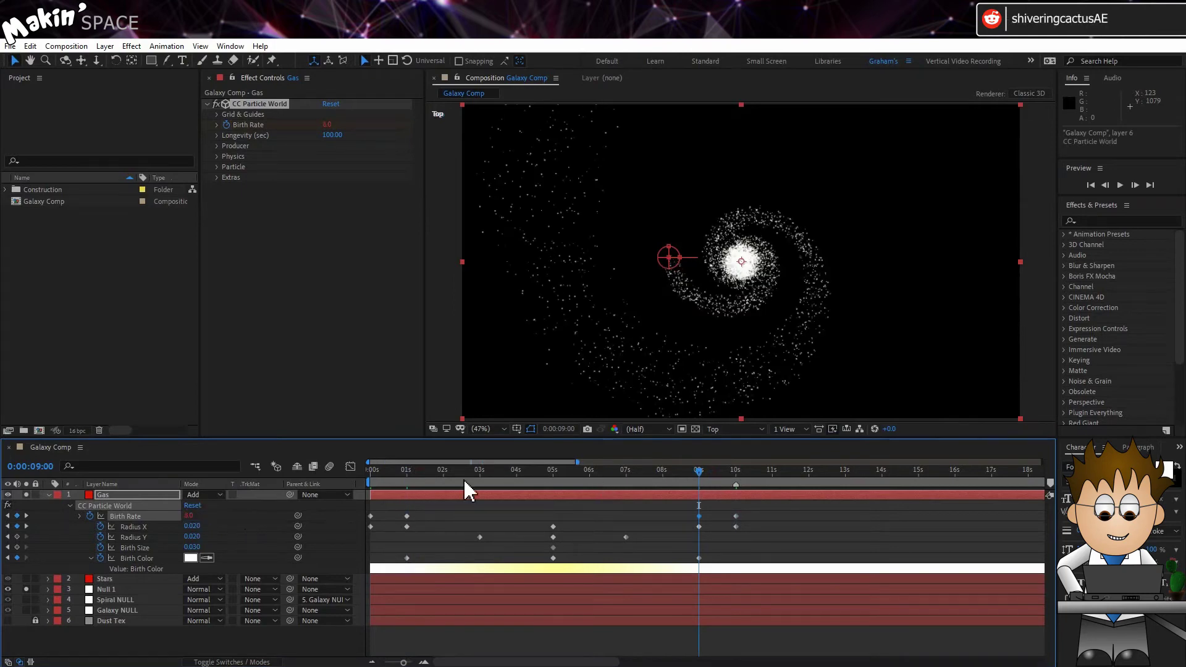
left_click(552, 472)
left_click(192, 516)
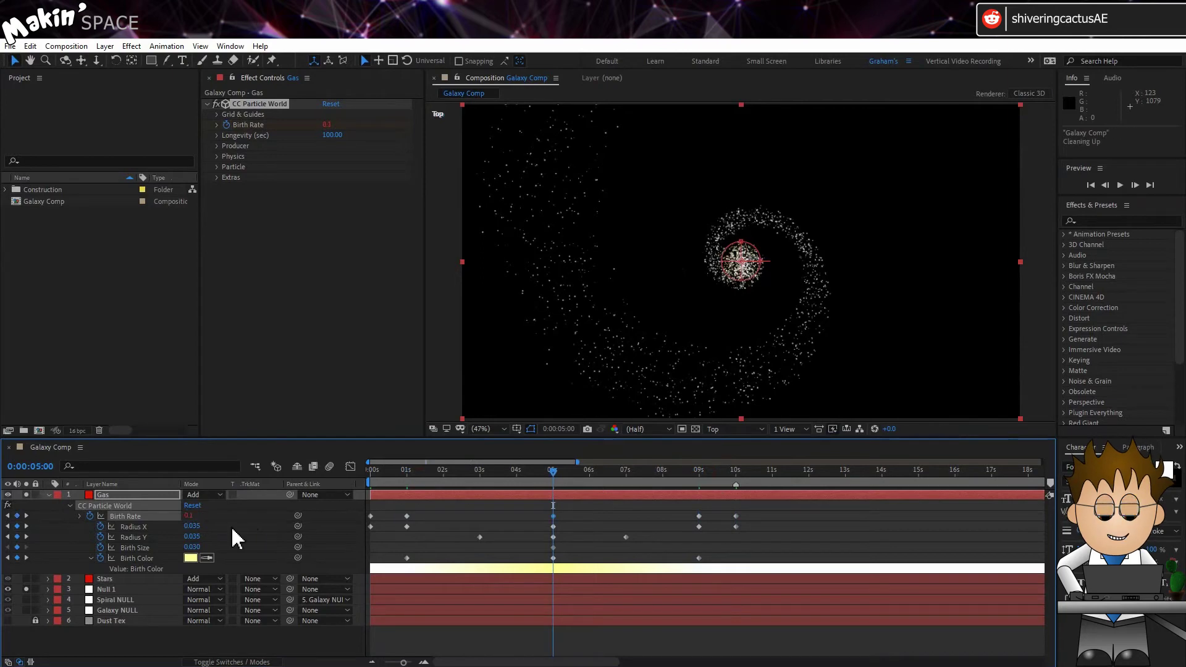
Set the Gas layer's Radius X keyframes at 0:00:01:00 and 0:00:09:00 to 0
left_click(408, 473)
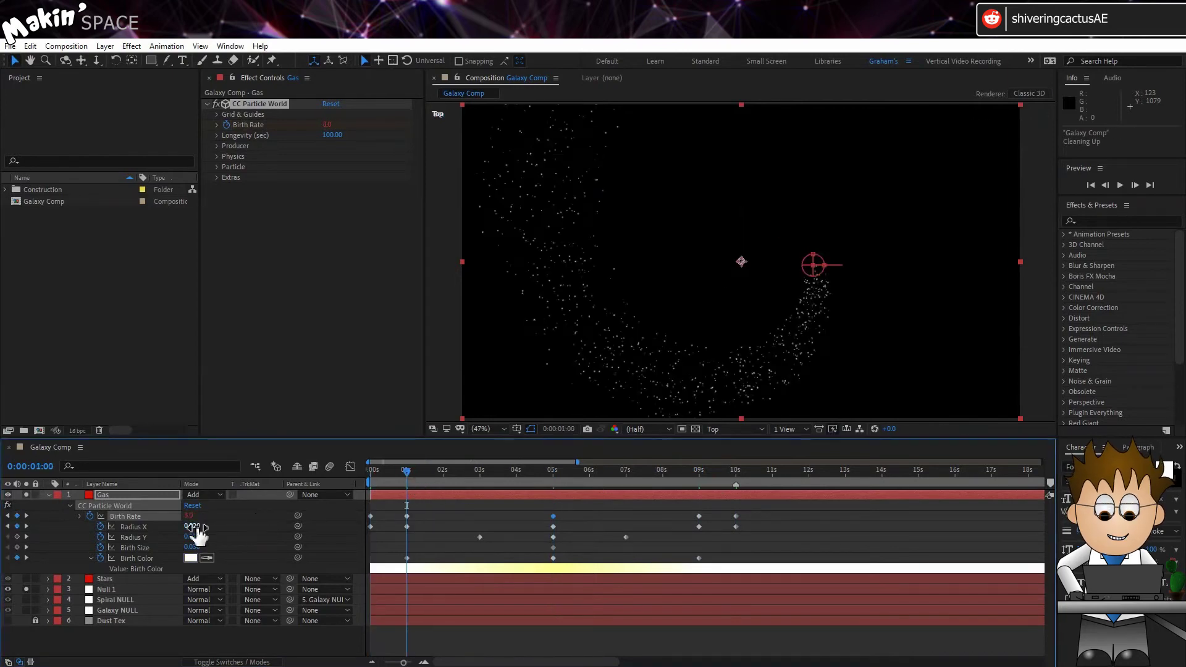
left_click(192, 526)
type("0")
key("Return")
left_click_drag(588, 472, 699, 473)
left_click(192, 527)
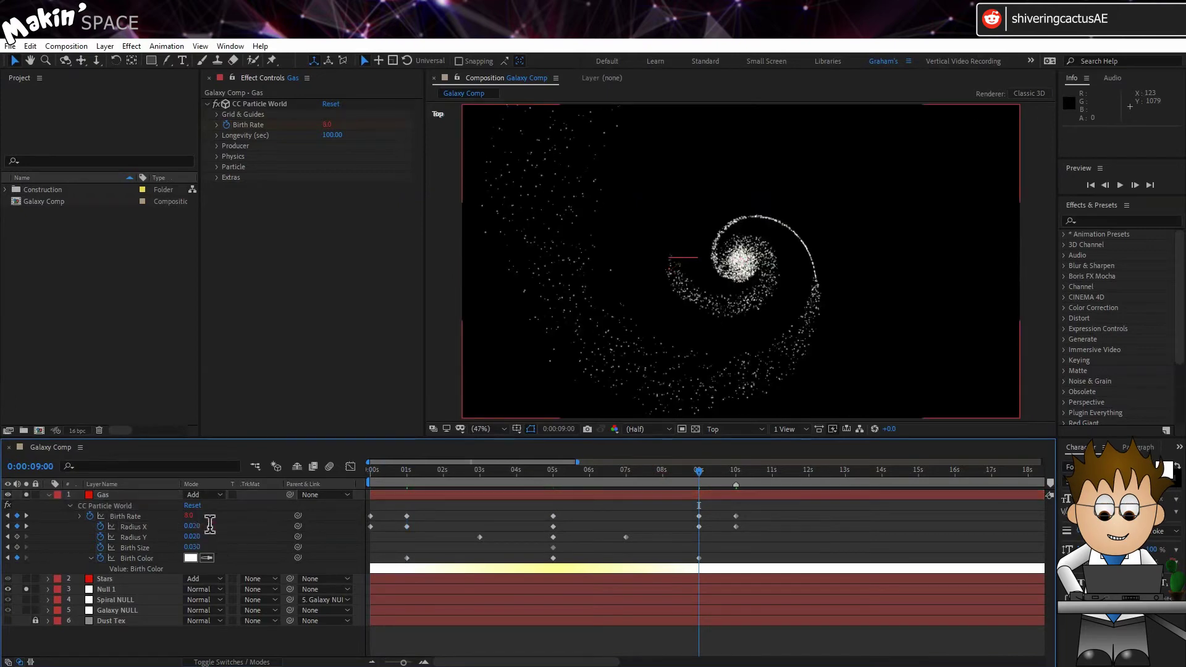
type("0")
key("Return")
Set the Gas layer's Radius Y keyframes to 0.025 at 0:00:03:00 and 0:00:07:00, and to 0.05 at 0:00:05:00
left_click_drag(514, 477, 479, 473)
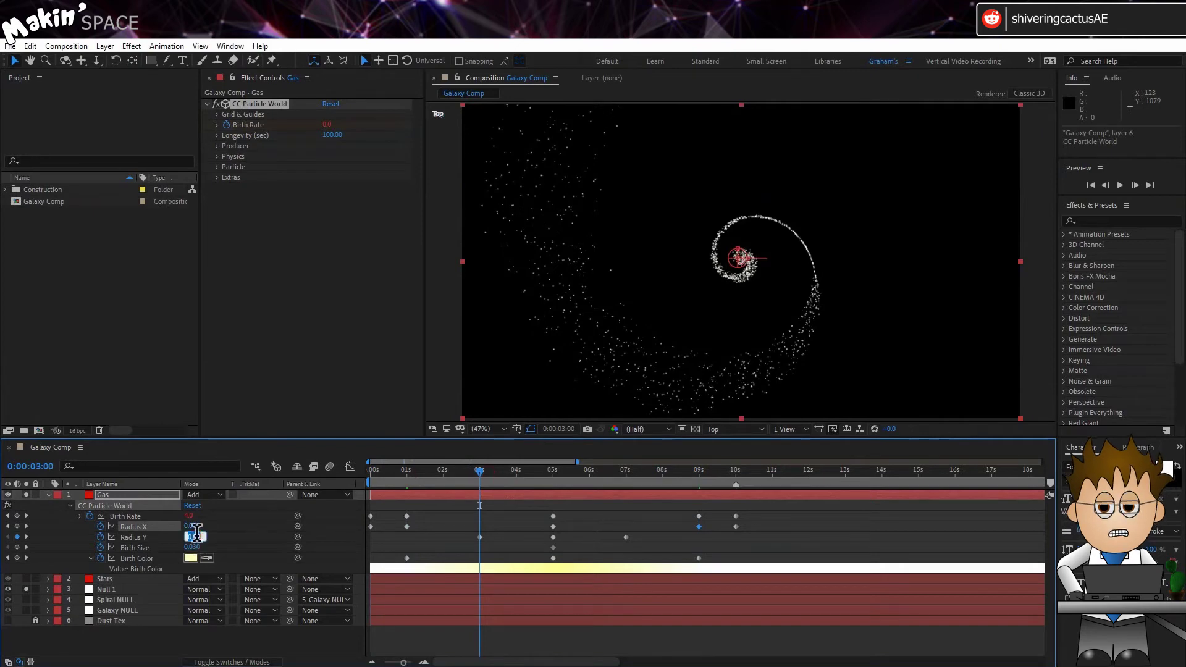
left_click(194, 537)
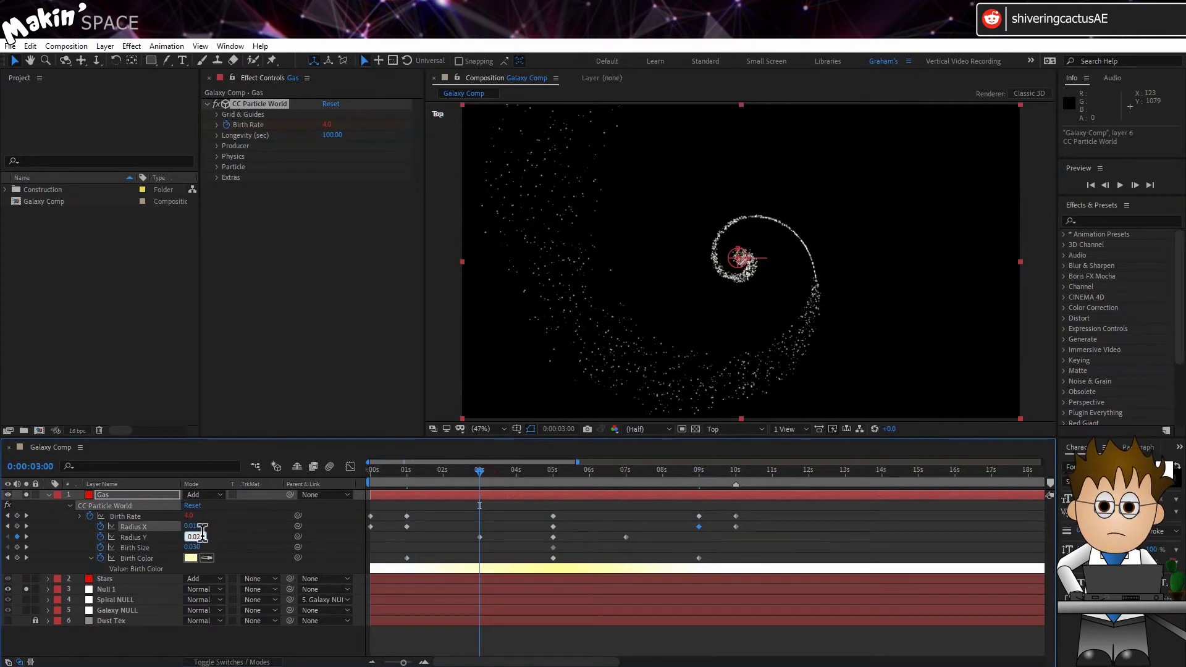
left_click(251, 551)
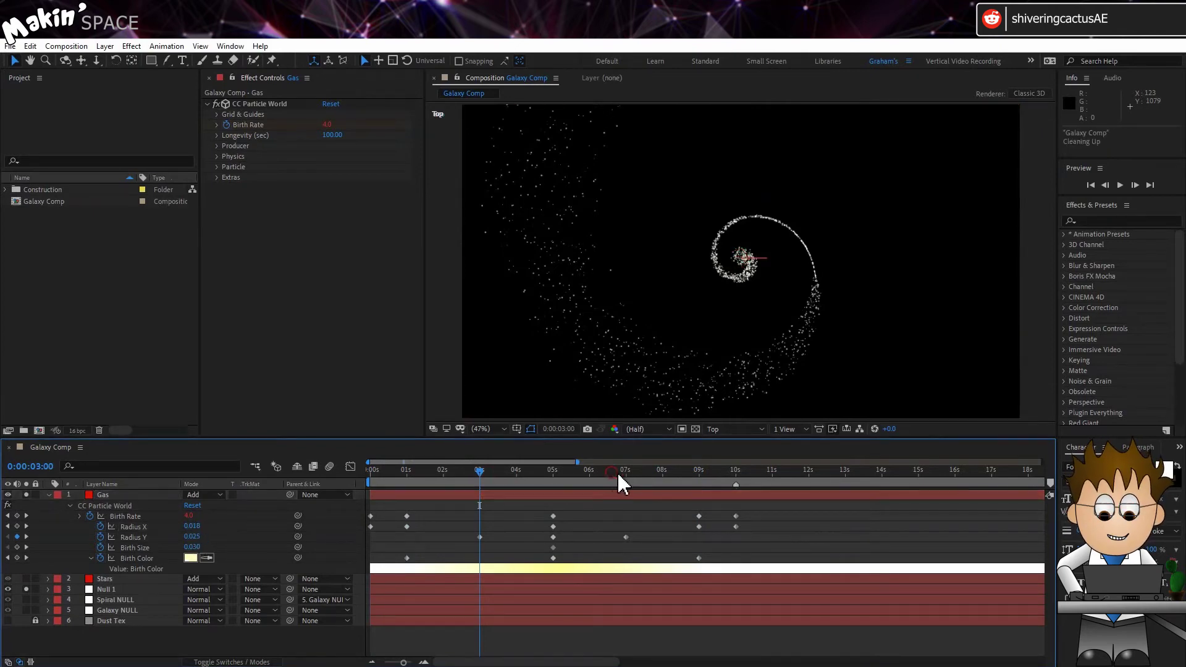
left_click(626, 472)
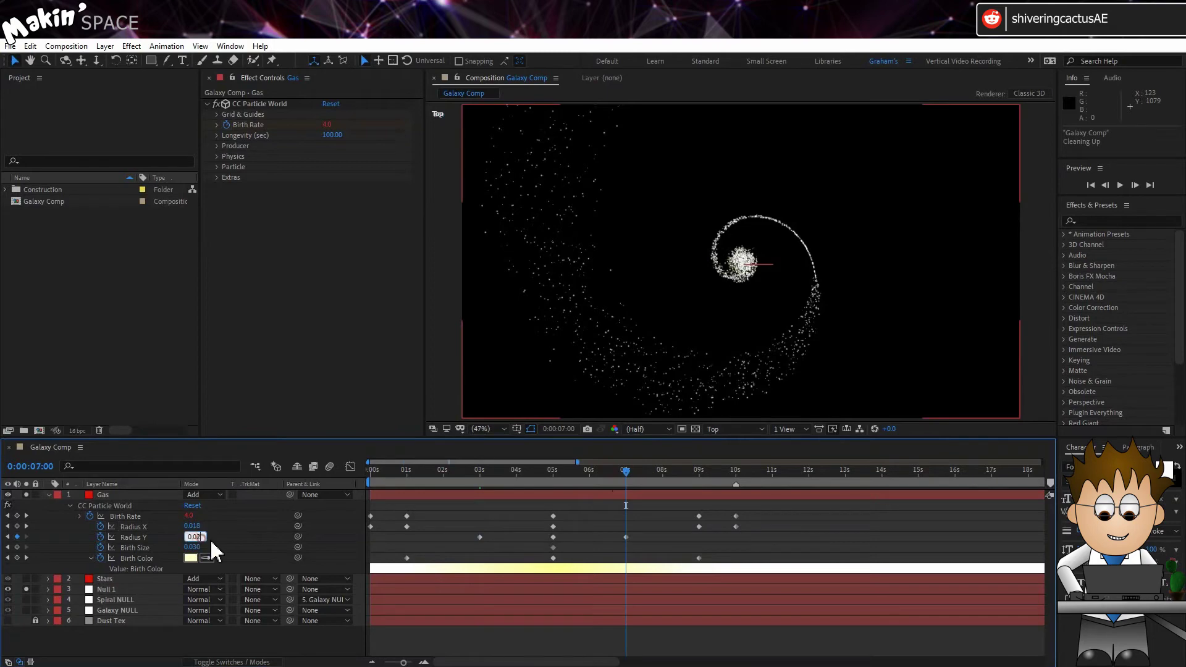
left_click(233, 545)
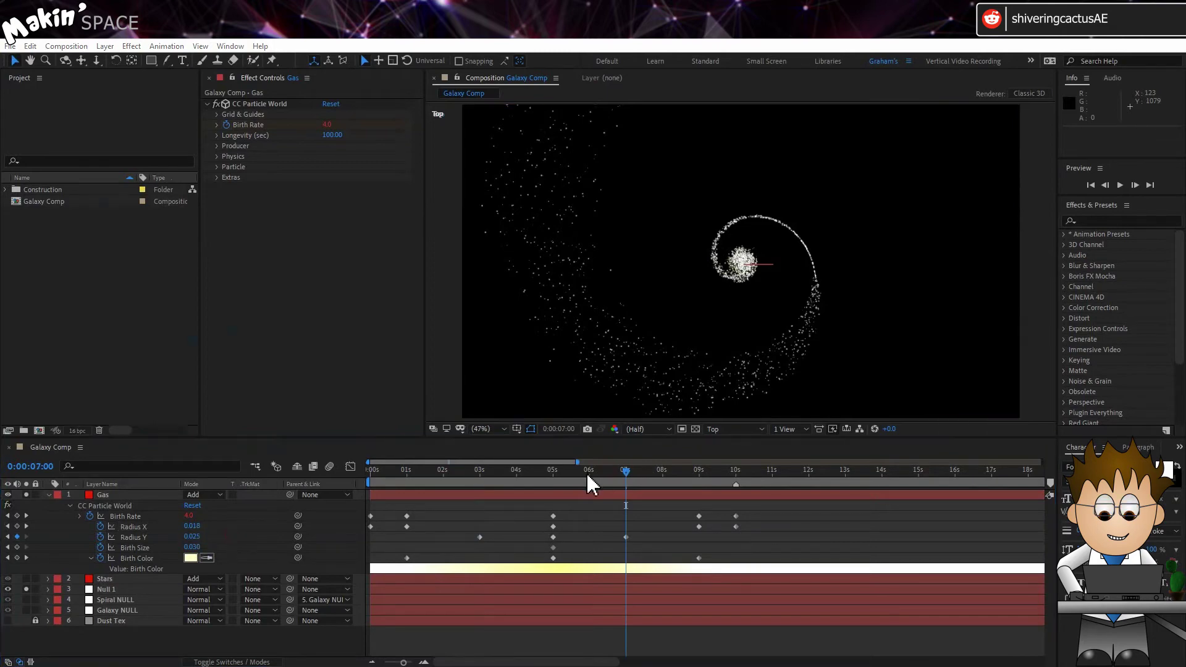
left_click_drag(583, 473, 553, 472)
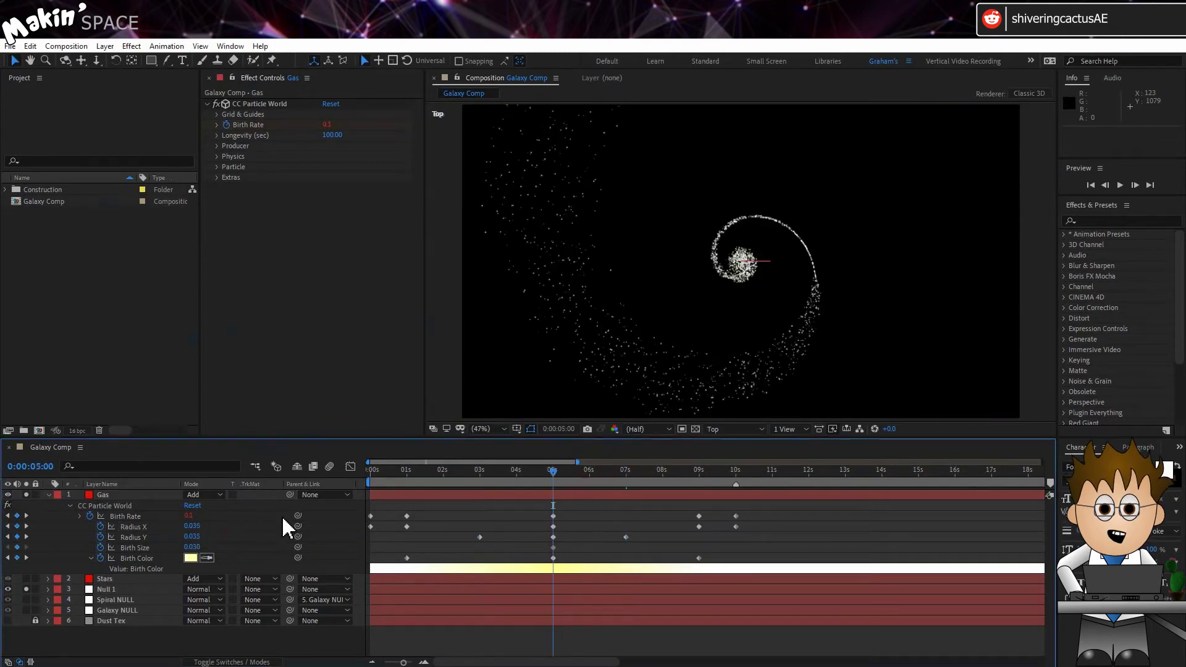
left_click(195, 537)
type("0.05")
left_click(243, 544)
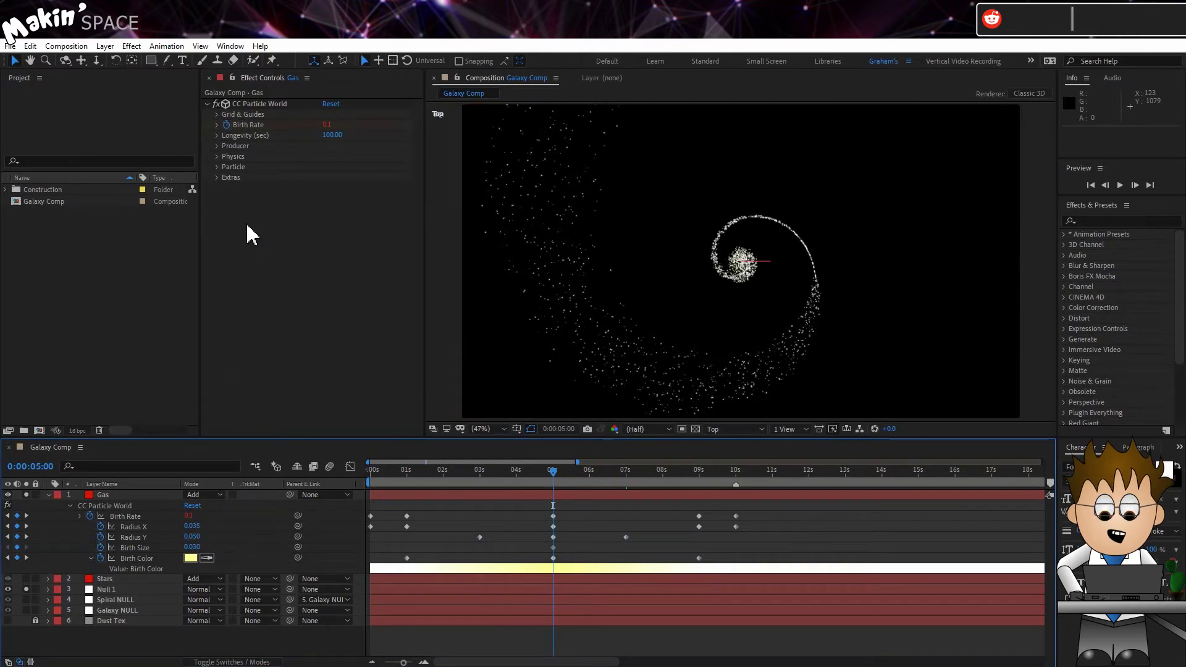
Set the Extra value in the Gas layer's particle physics to 2
left_click(218, 156)
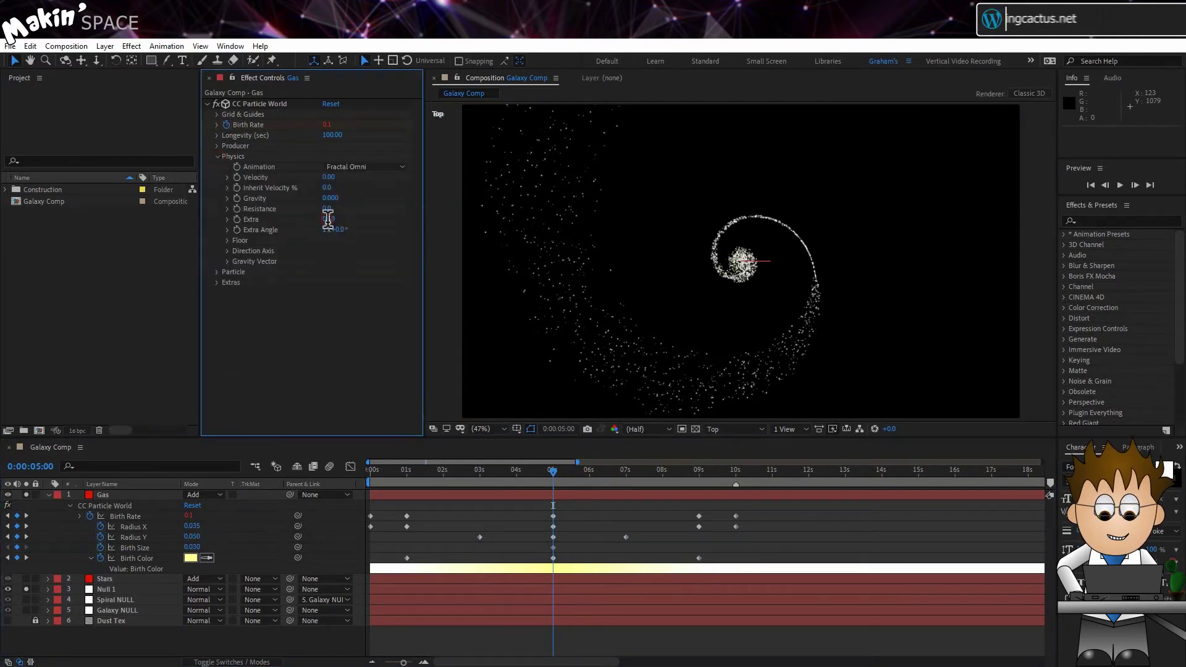
left_click(330, 220)
type("2")
key("Return")
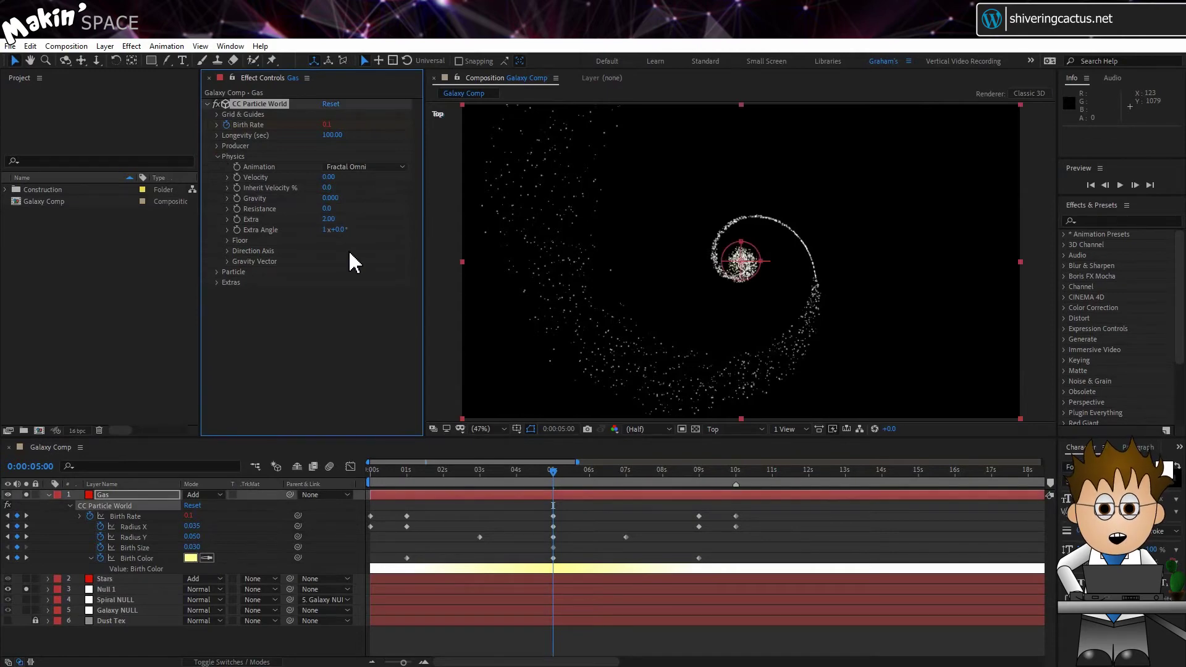
Change the Gas particle type to Textured Faded Disc, using the Dust Tex layer with its effects and masks as the texture
left_click(218, 272)
scroll(290, 259, "down", 2)
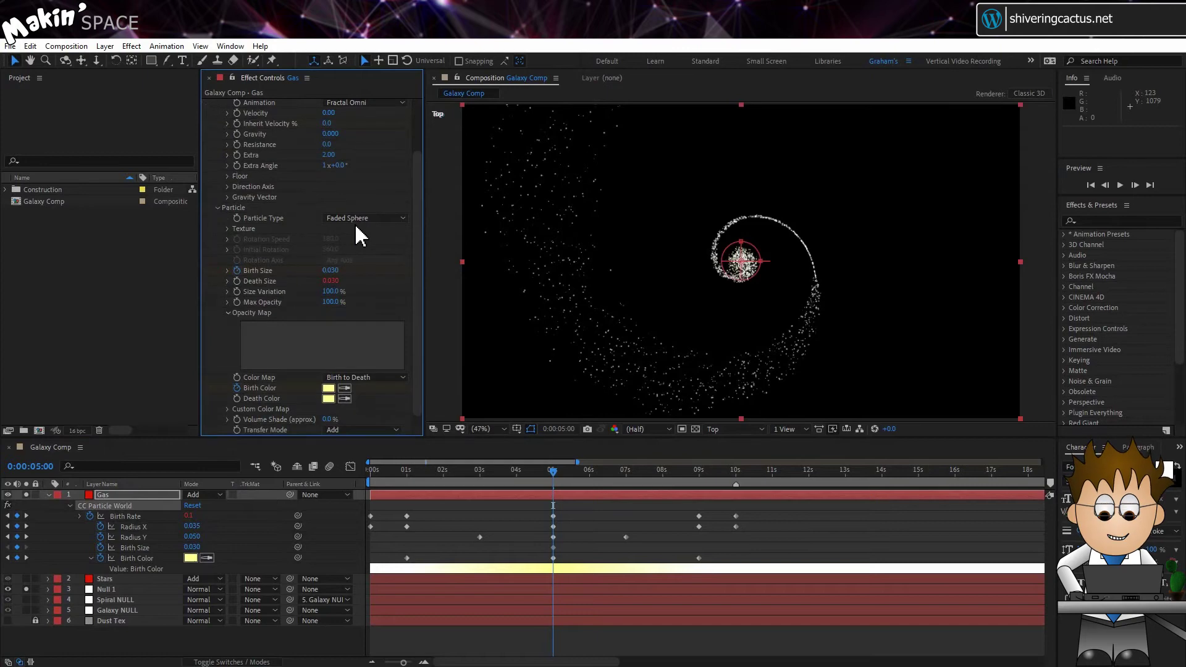
left_click(369, 219)
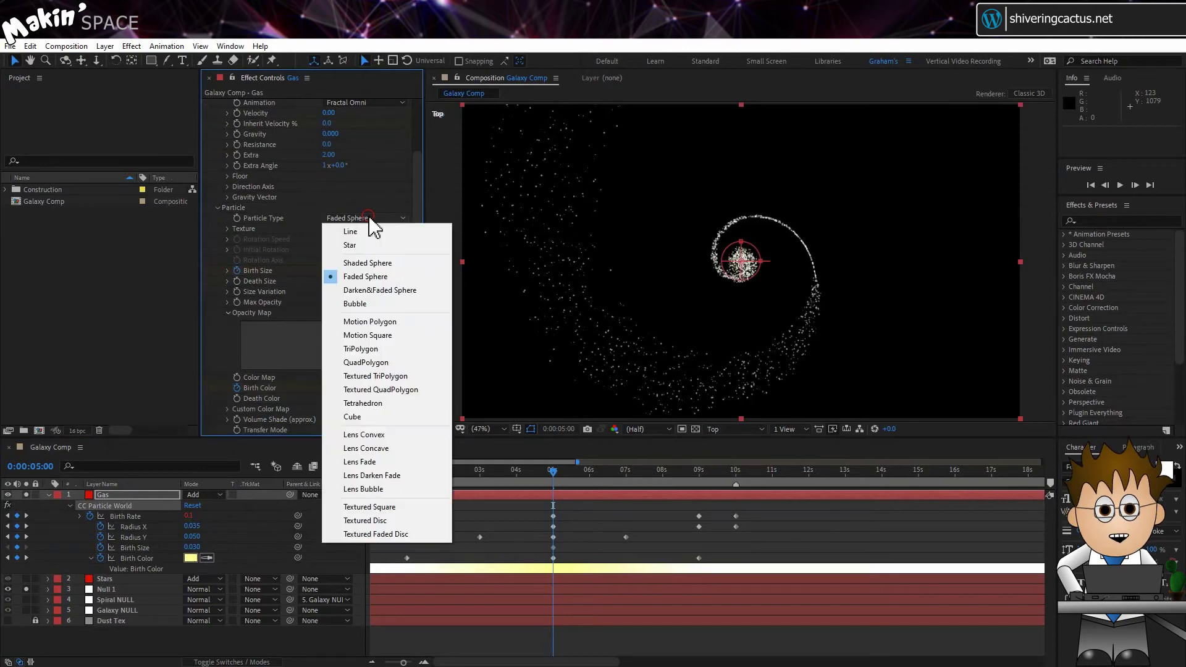
left_click(414, 535)
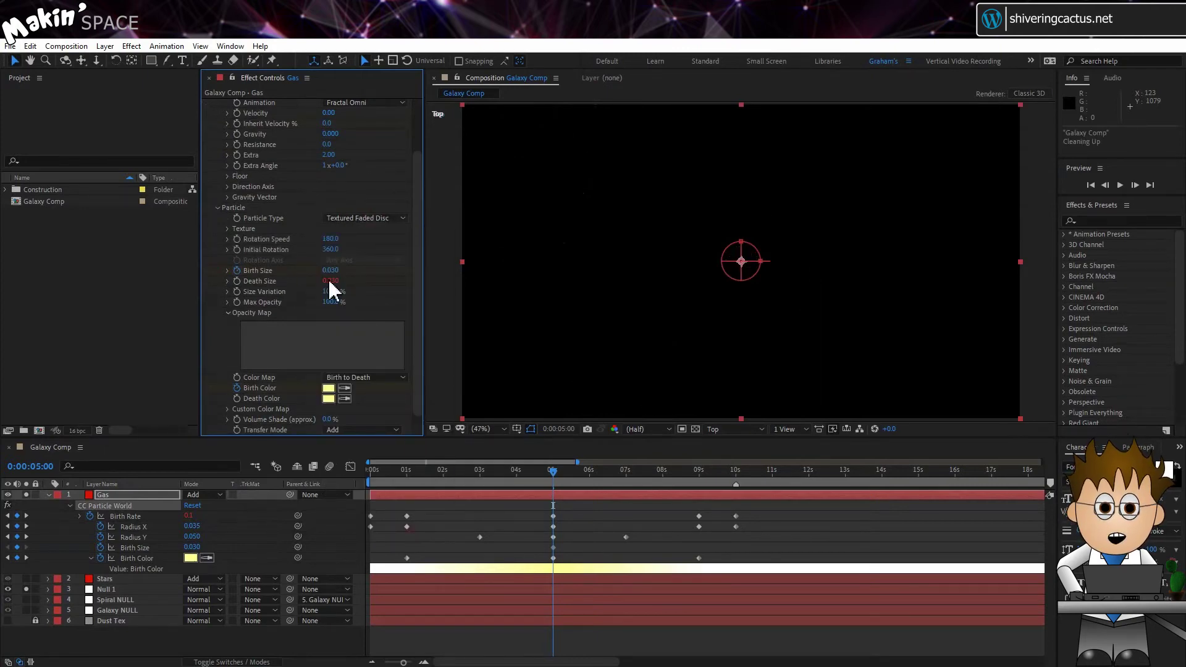
left_click(228, 229)
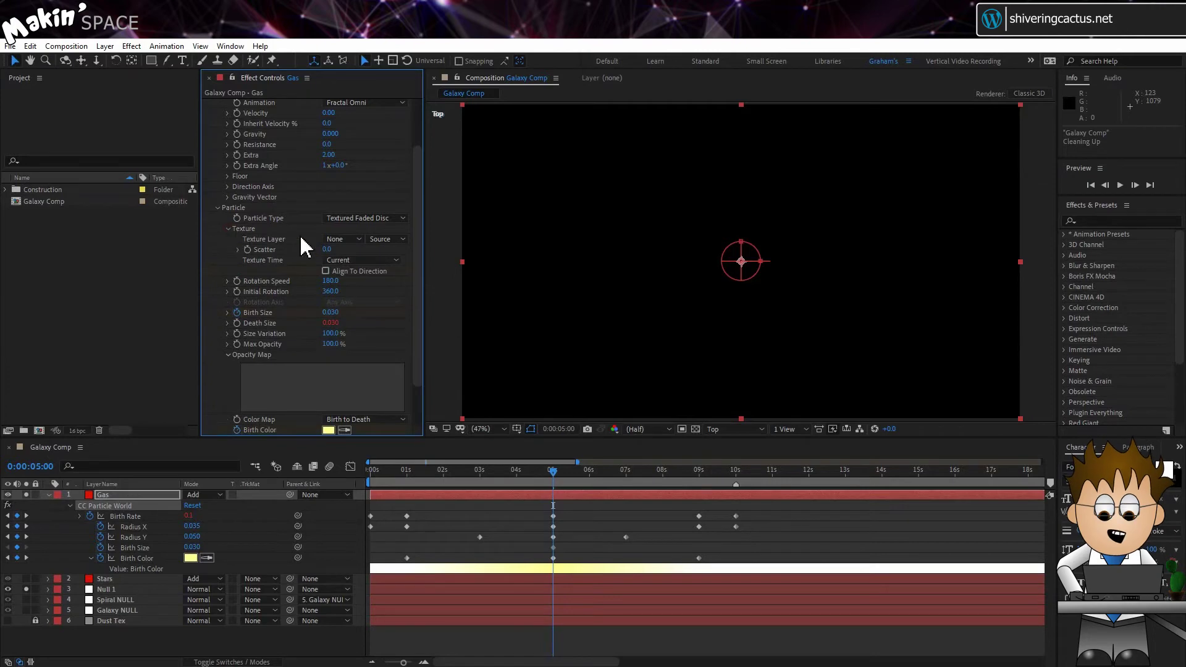
left_click(342, 239)
left_click(370, 339)
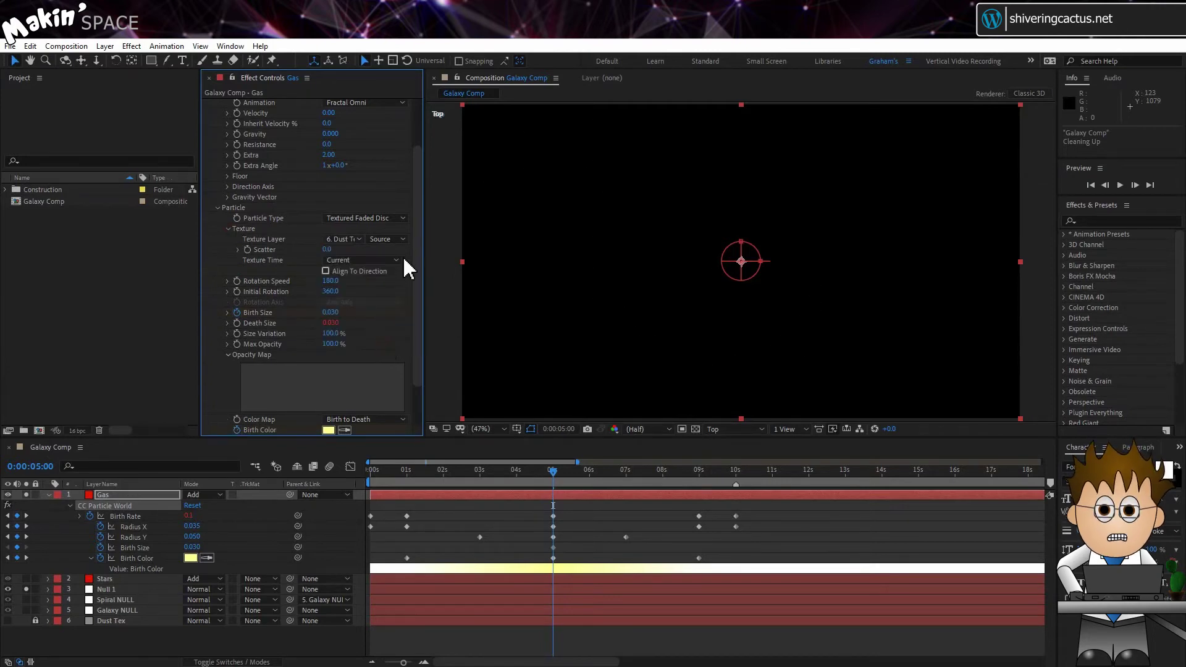
left_click(384, 239)
left_click(408, 279)
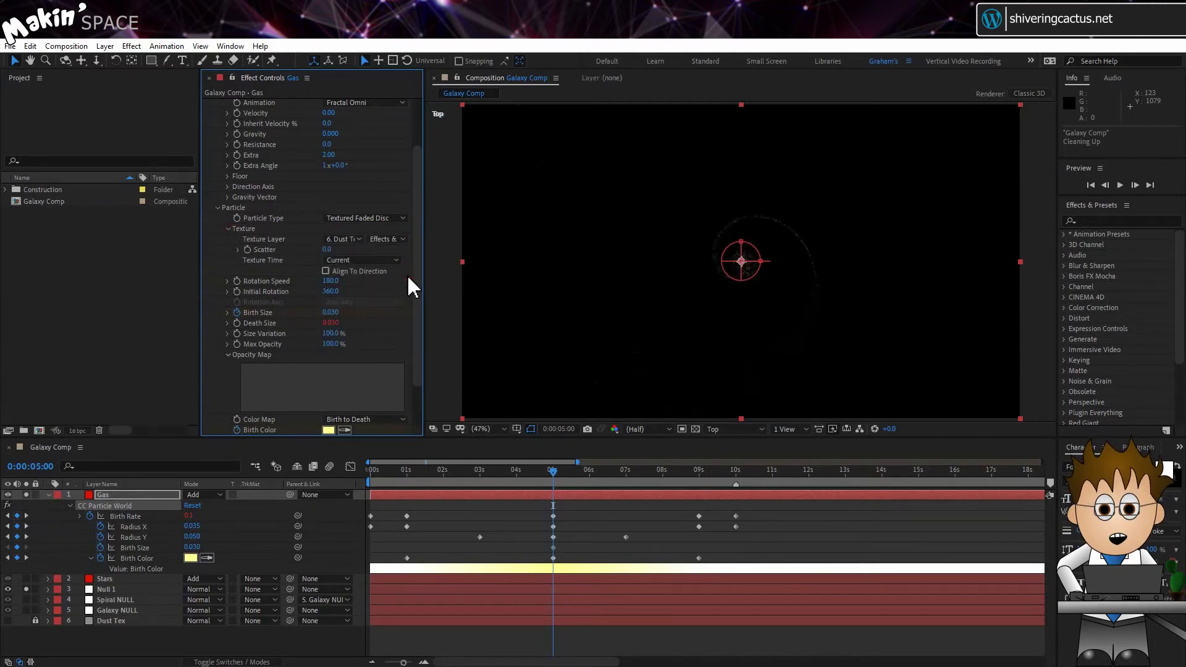
Set the particle texture's Scatter to 50 and its Texture Time to Birth
type("50")
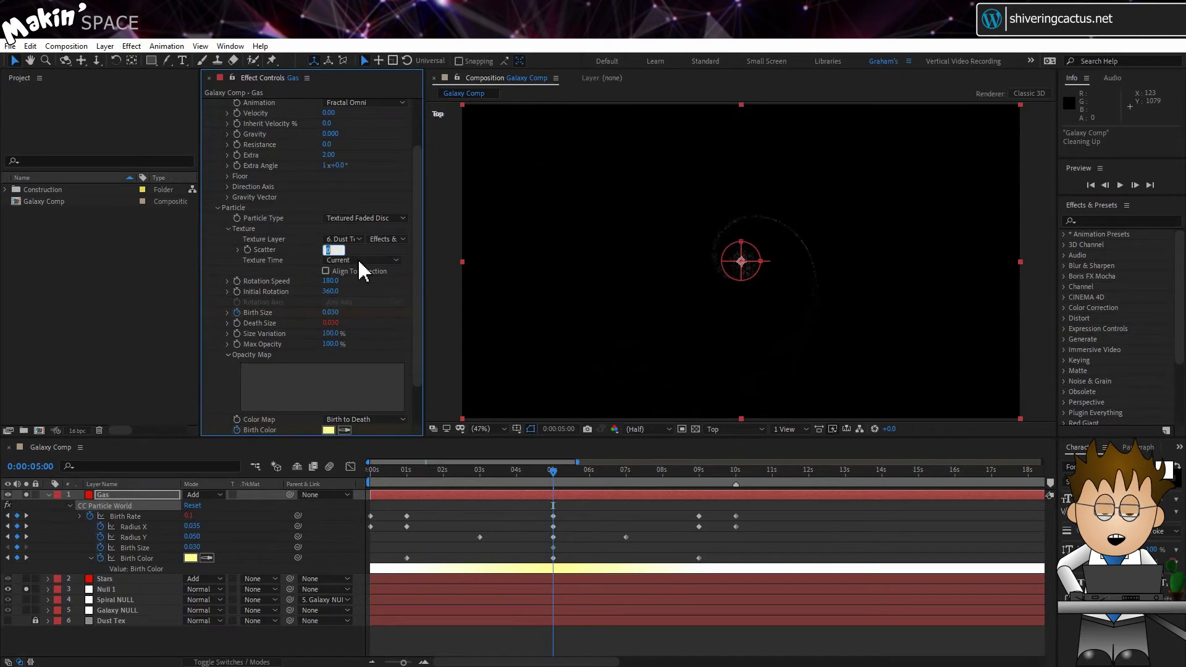
key("Return")
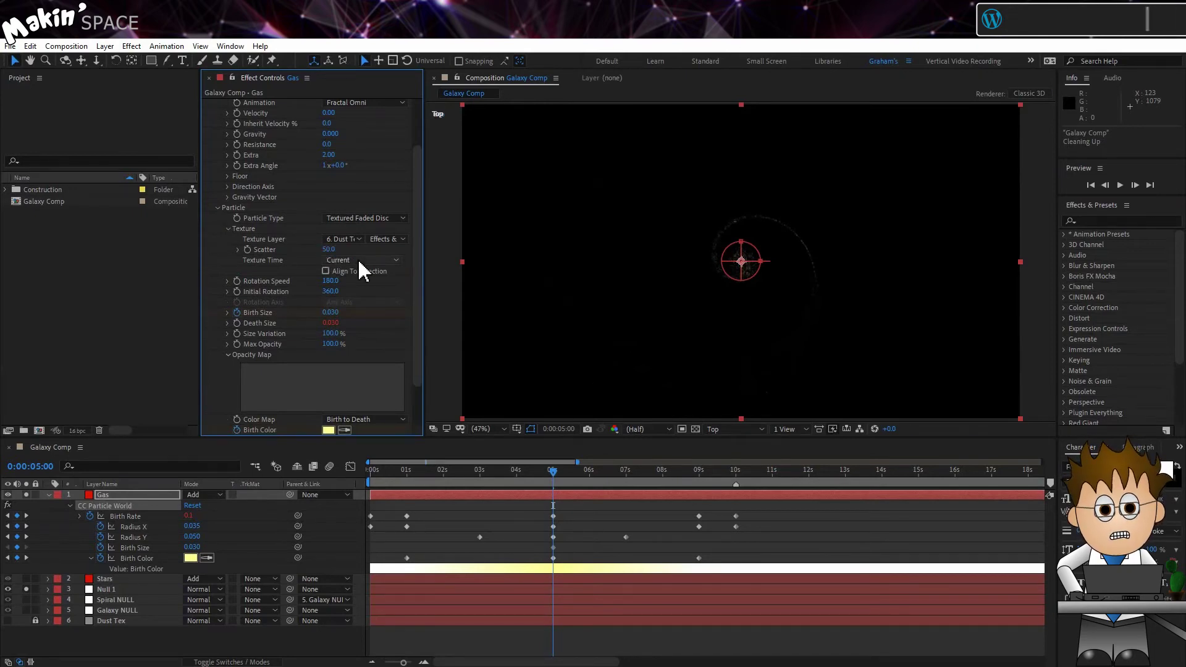
left_click(373, 260)
left_click(389, 262)
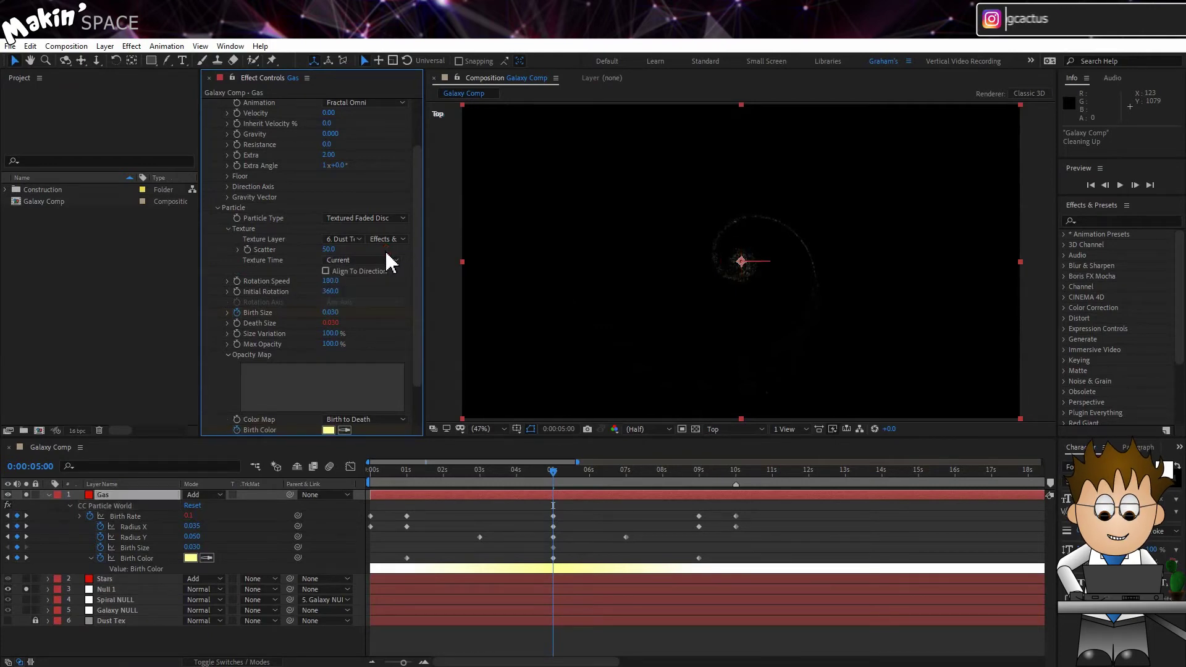
left_click(390, 262)
left_click(380, 275)
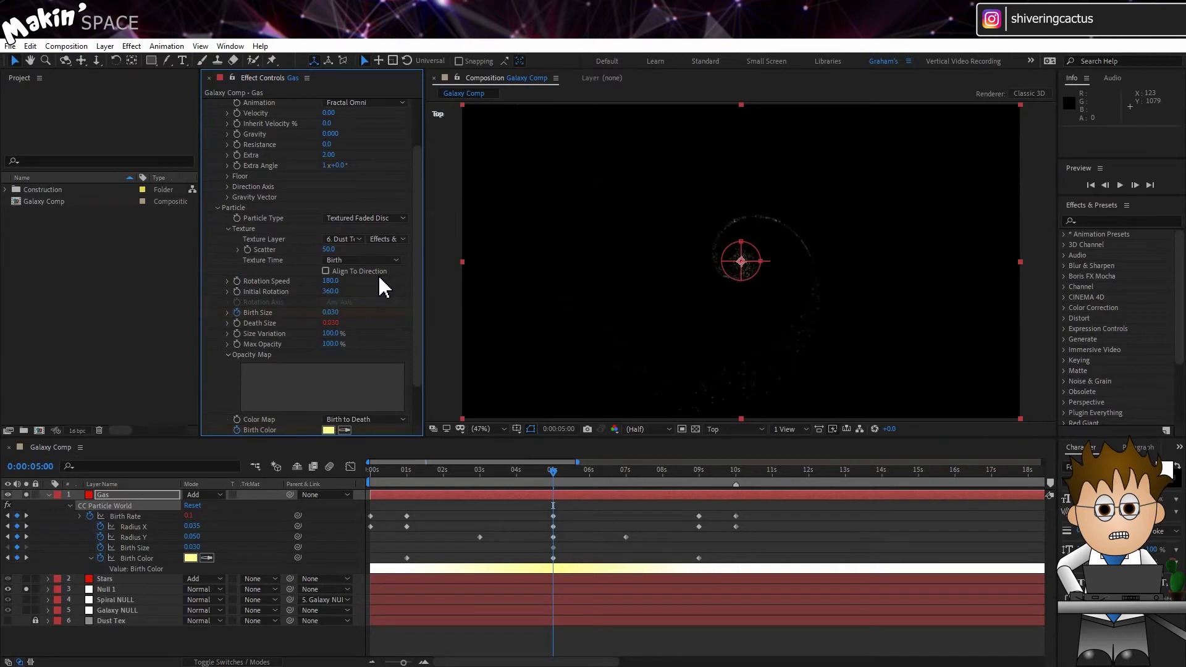
Set the Gas particles' Rotation Speed to 0, remove the Birth Size keyframes and set Birth Size to 0.6
left_click(353, 281)
type("0")
key("Return")
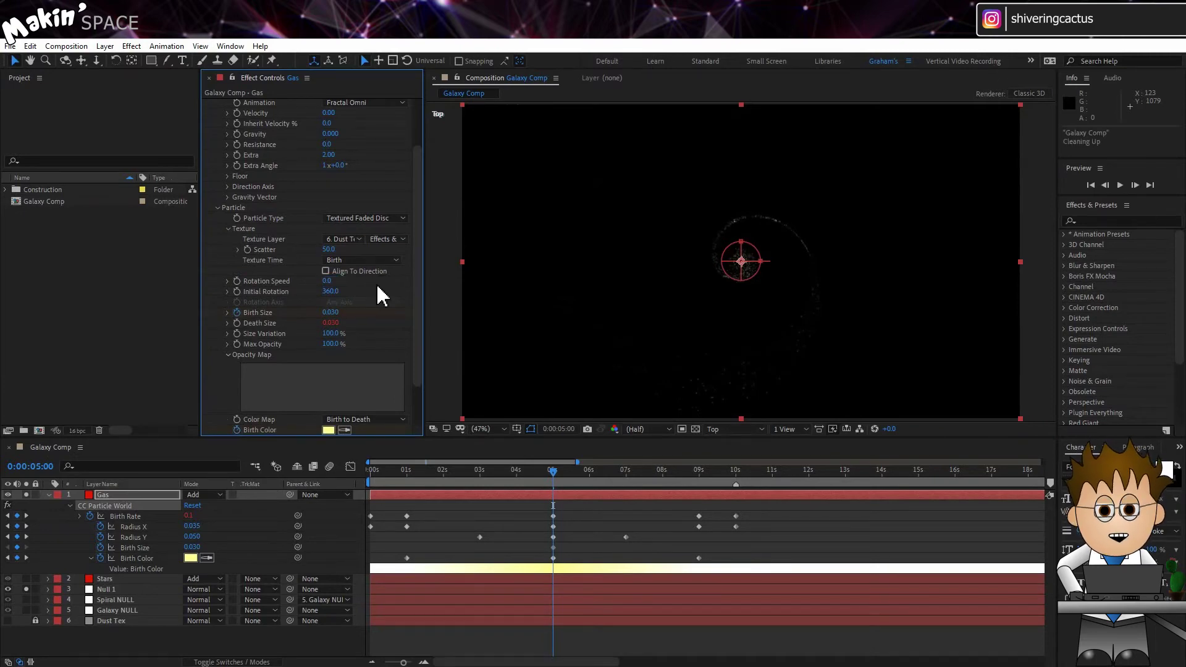
left_click(238, 312)
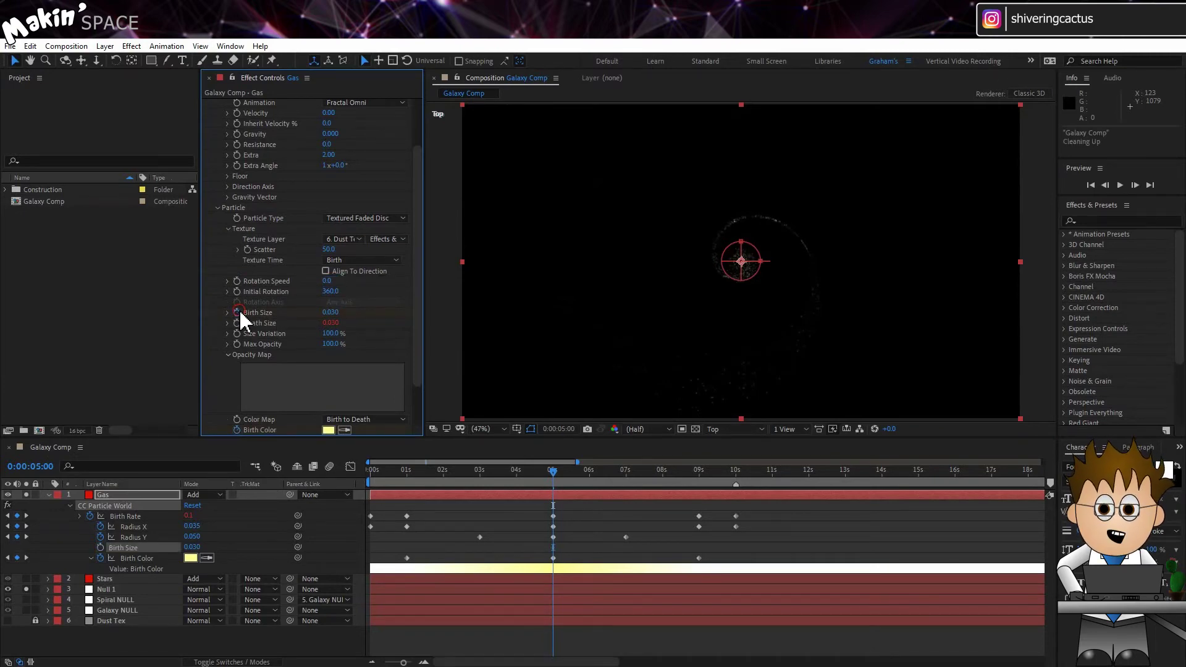
left_click(330, 313)
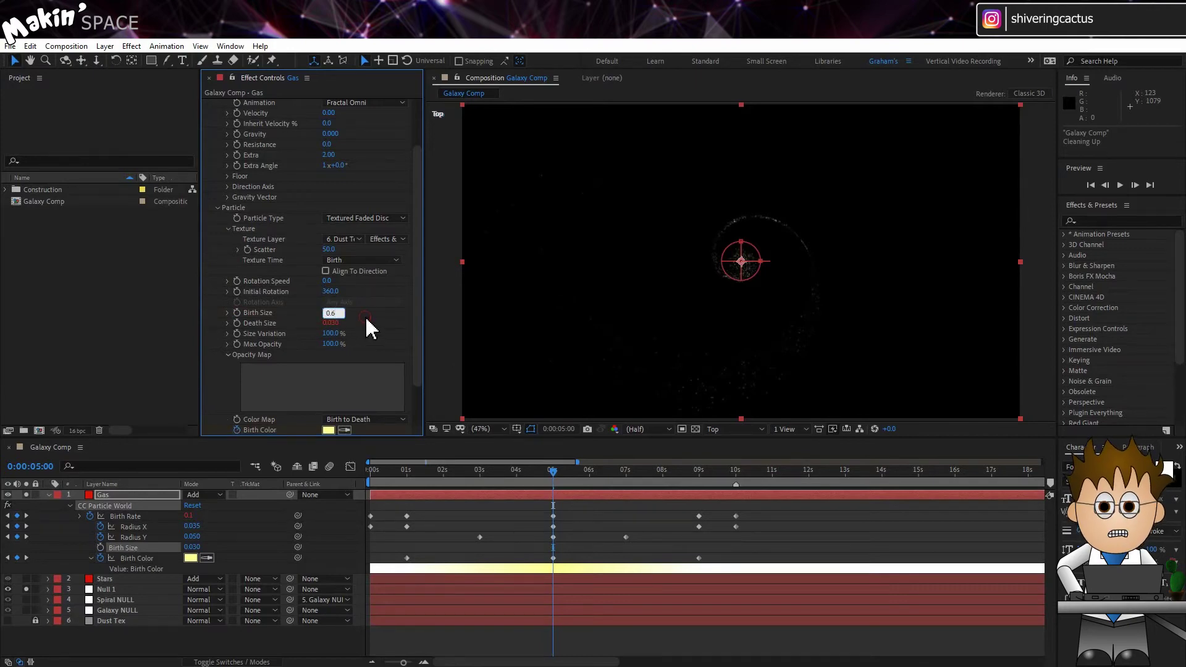
type("0.6")
key("Return")
Keyframe the Gas layer's Max Opacity at 10% on the first frame and at 0:00:10:00
left_click_drag(417, 464, 297, 476)
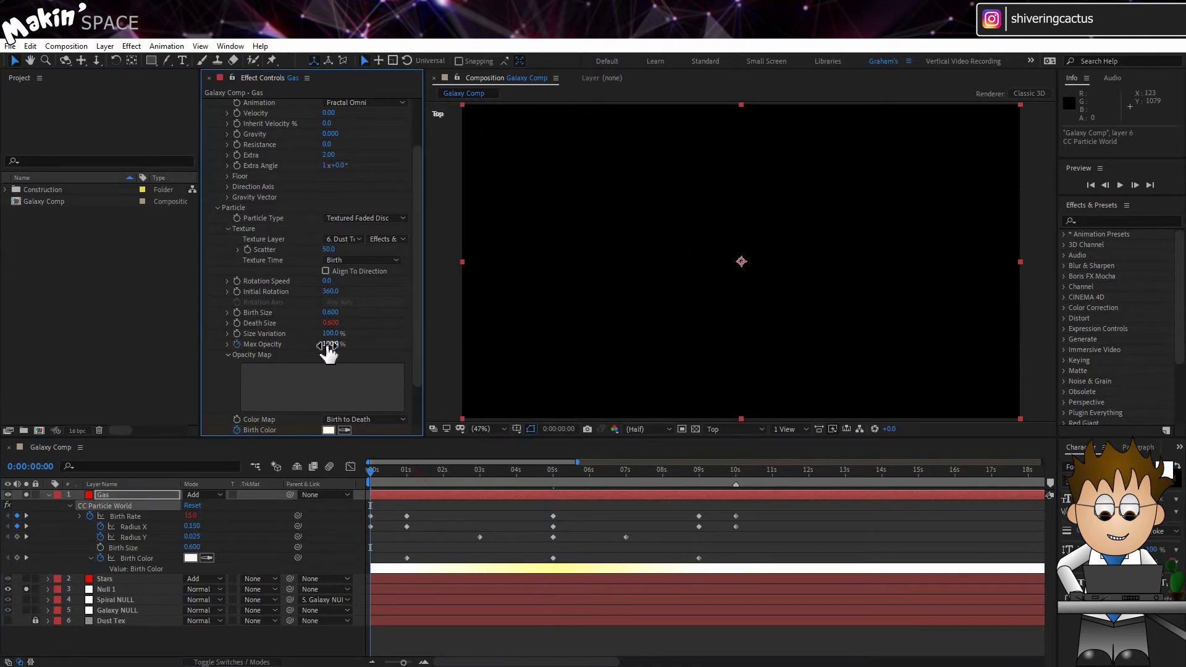
left_click(327, 344)
type("10")
key("Return")
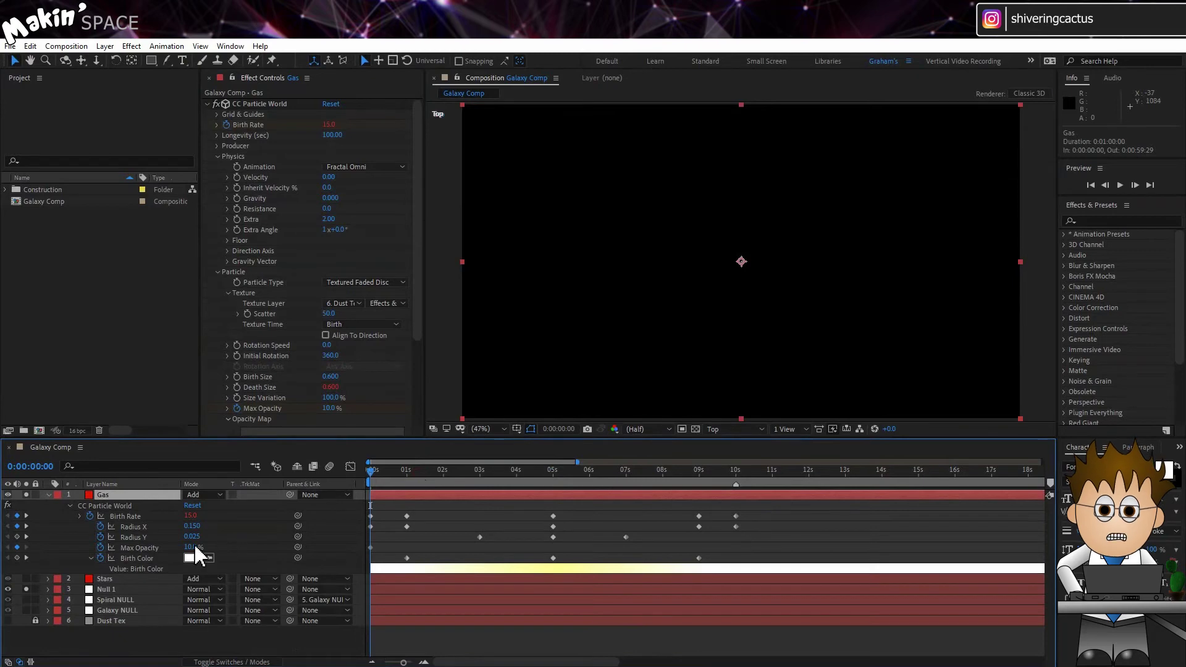
left_click_drag(417, 481, 543, 484)
left_click(17, 548)
Keyframe the Gas layer's Max Opacity at 0% on 0:00:05:00
scroll(332, 356, "down", 3)
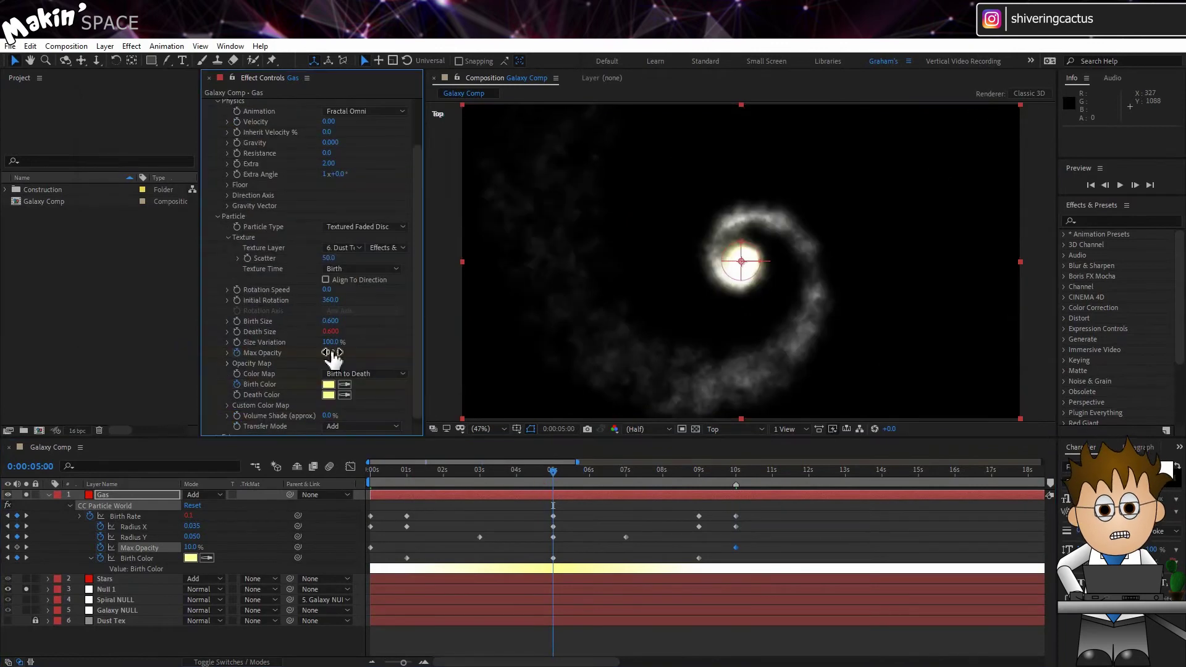
left_click(329, 353)
type("0")
key("Return")
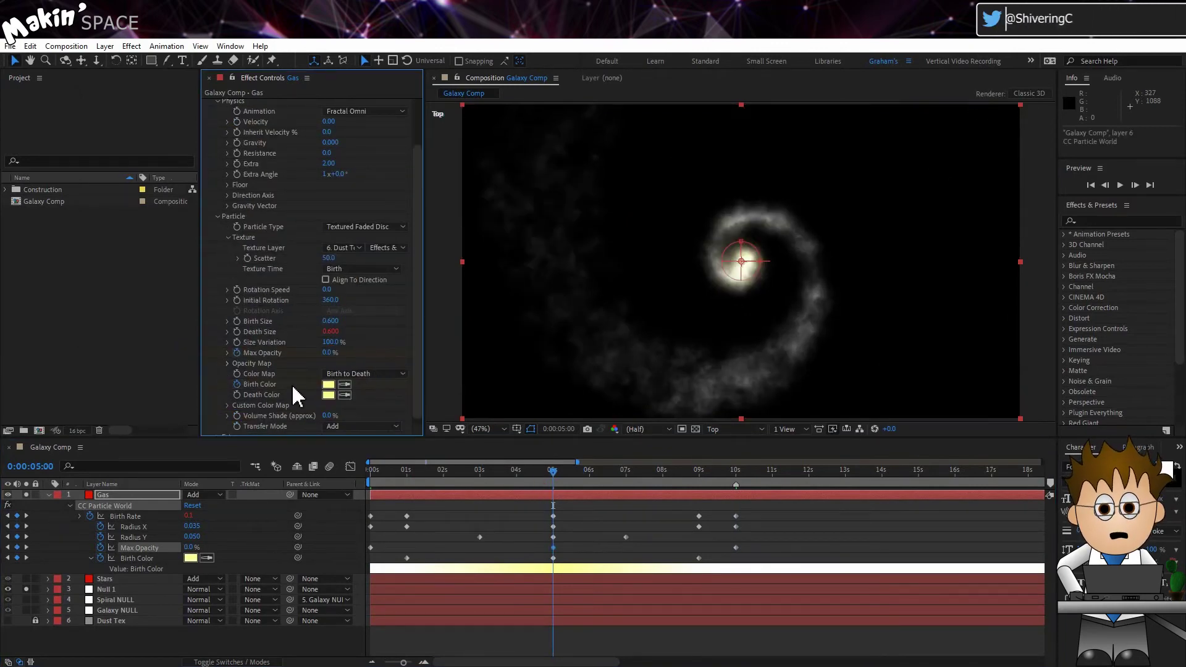
Reset the Gas layer's Birth Color keyframes, leaving the yellow color keyframed at 0:00:03:00 and 0:00:07:00
left_click(238, 385)
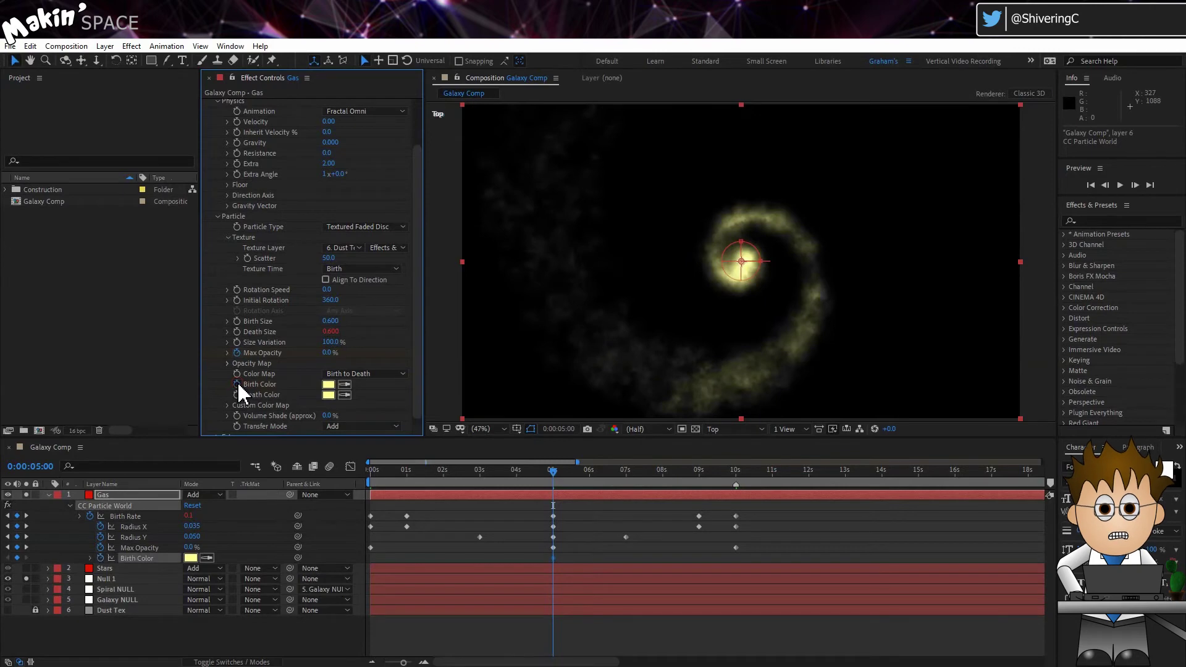
left_click_drag(555, 557, 518, 558)
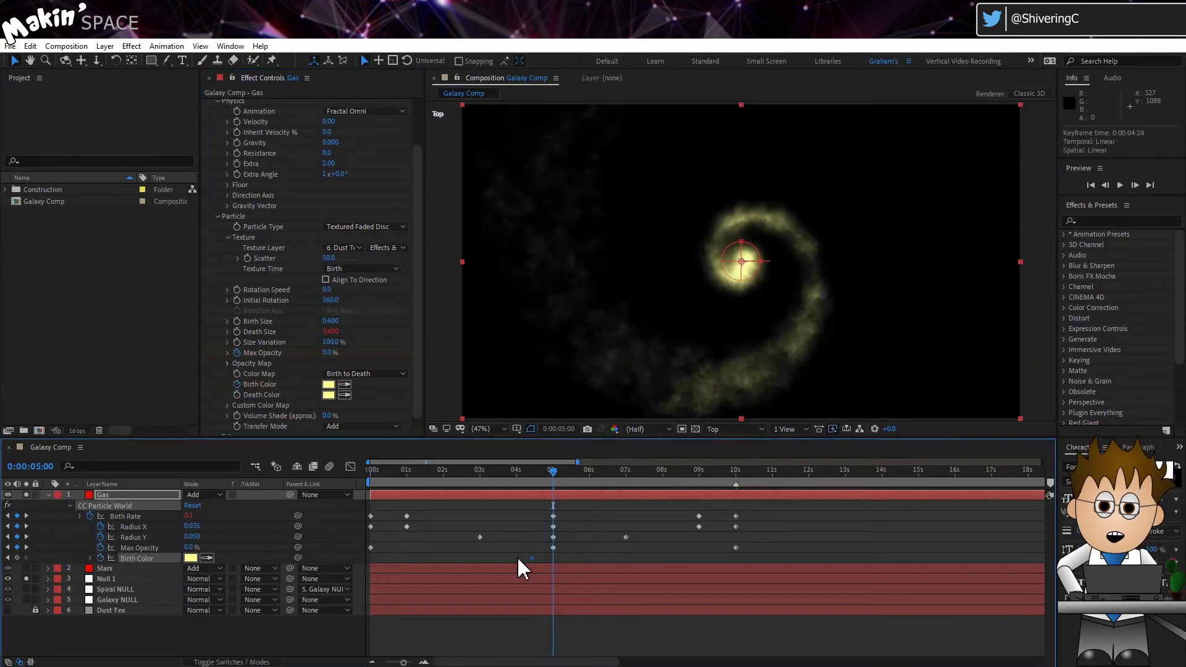
left_click_drag(609, 472, 625, 473)
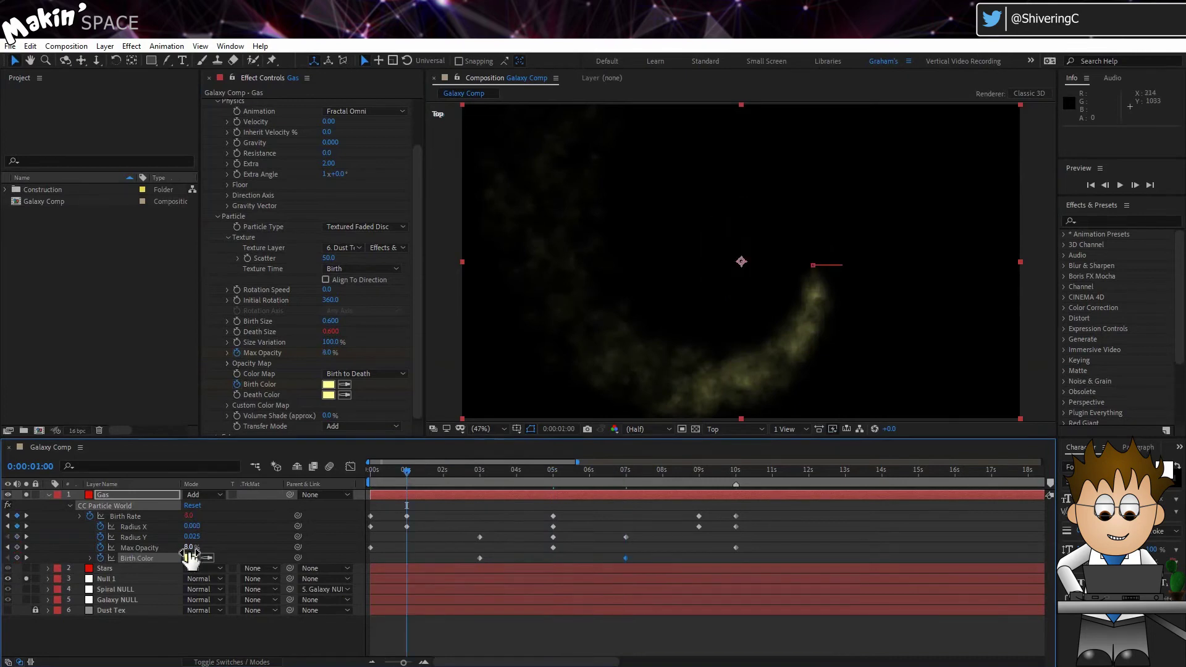
Keyframe the Gas layer's Birth Color as pale blue BFC7E2 at 0:00:01:00
left_click(190, 558)
left_click_drag(252, 396, 251, 326)
left_click_drag(141, 278, 111, 278)
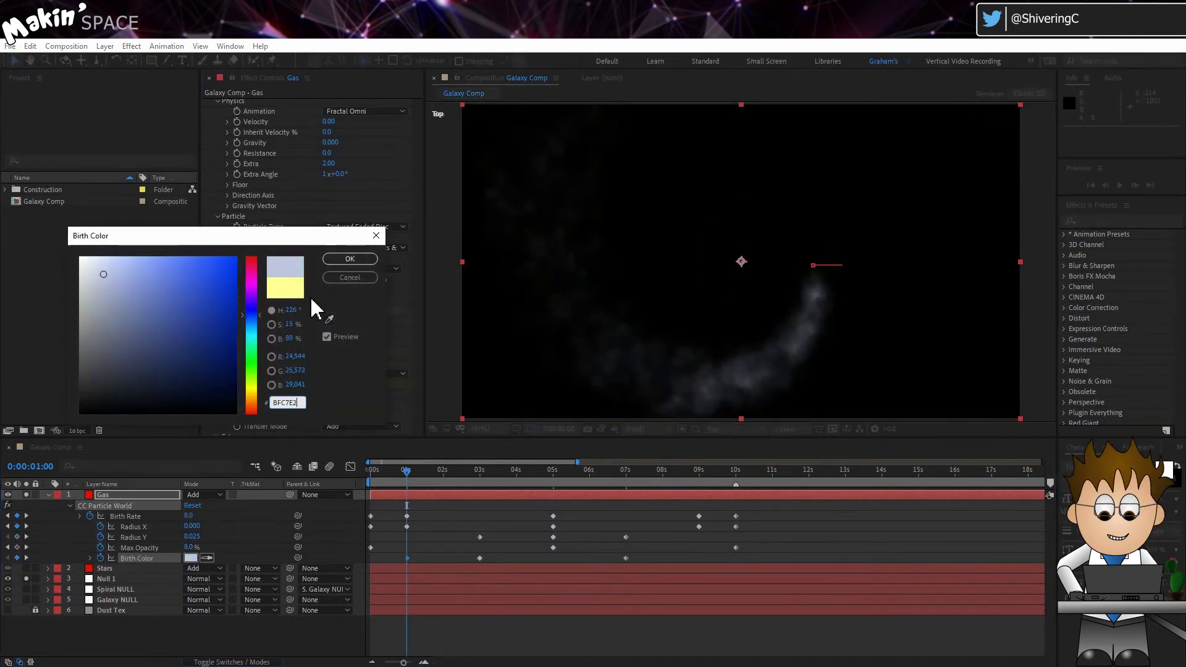
left_click(349, 259)
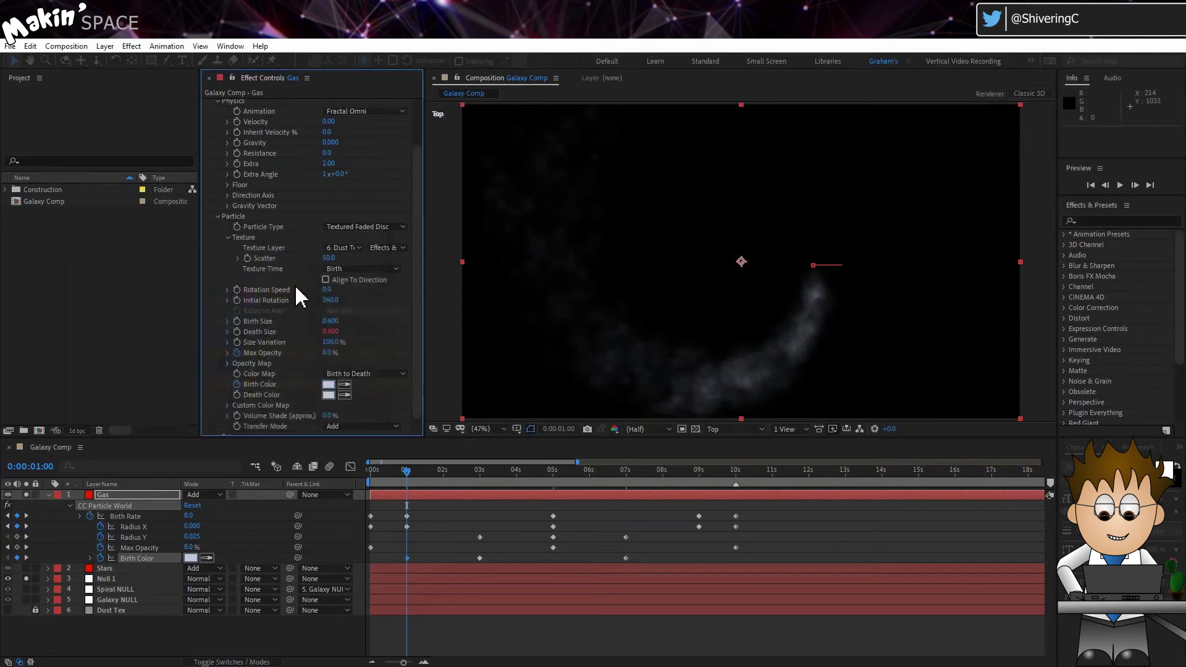
Copy the pale blue Birth Color keyframe to 0:00:09:00 and expand the property's color track
left_click(386, 558)
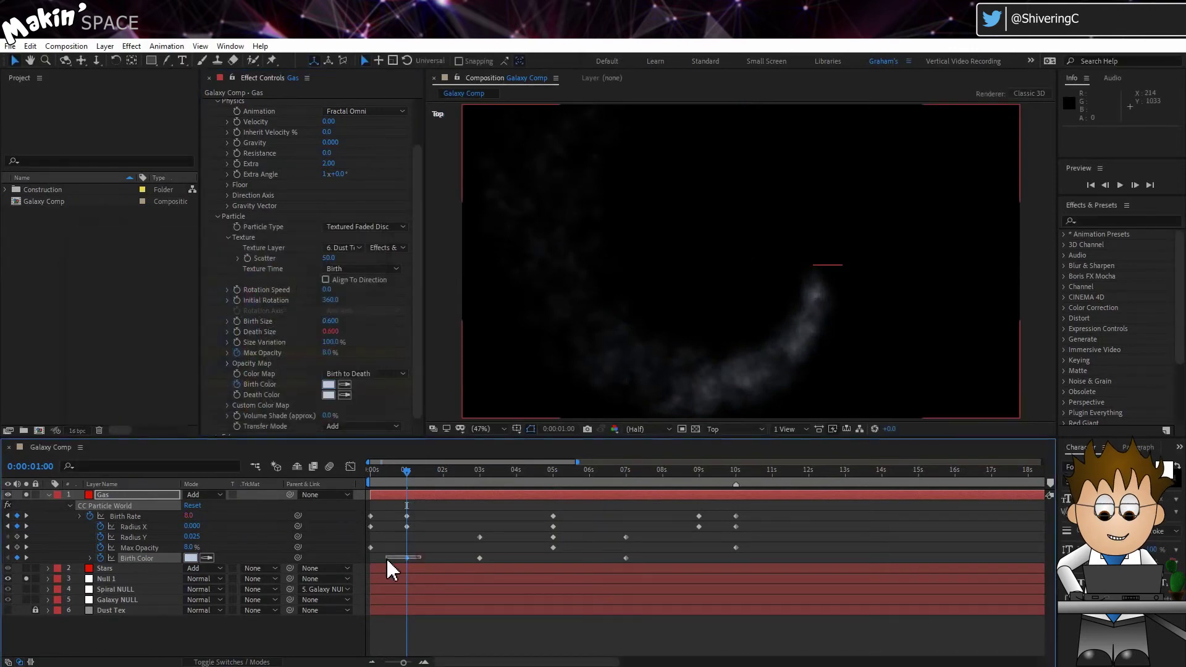
left_click(28, 46)
left_click(46, 119)
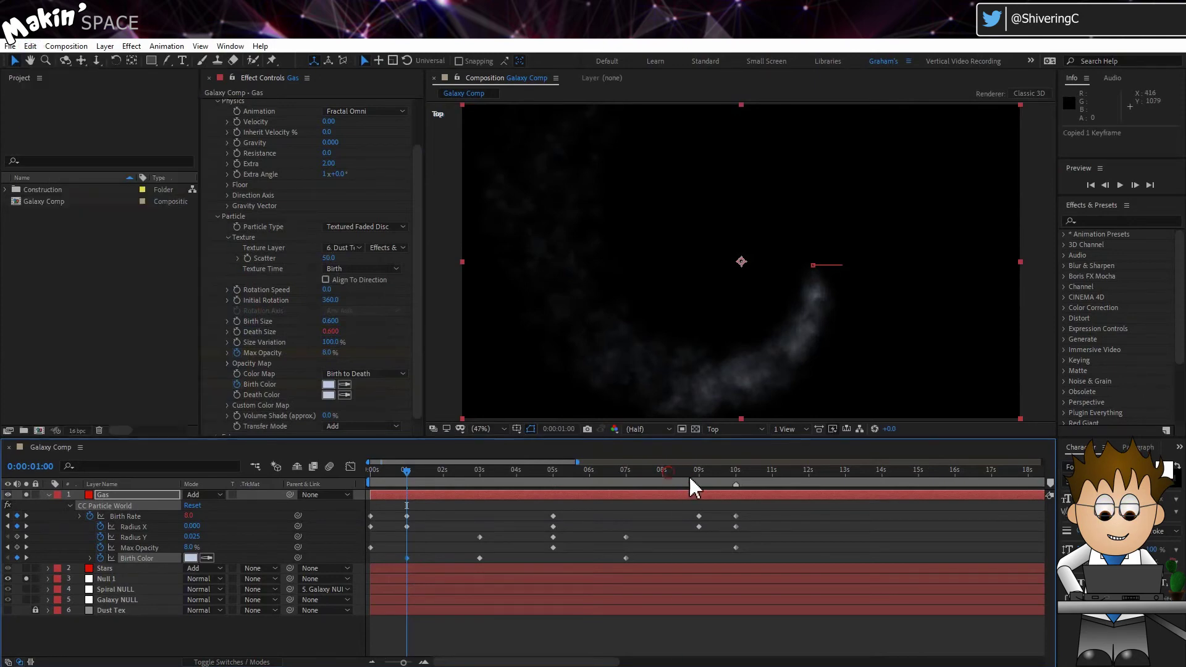
left_click(692, 477)
left_click(30, 46)
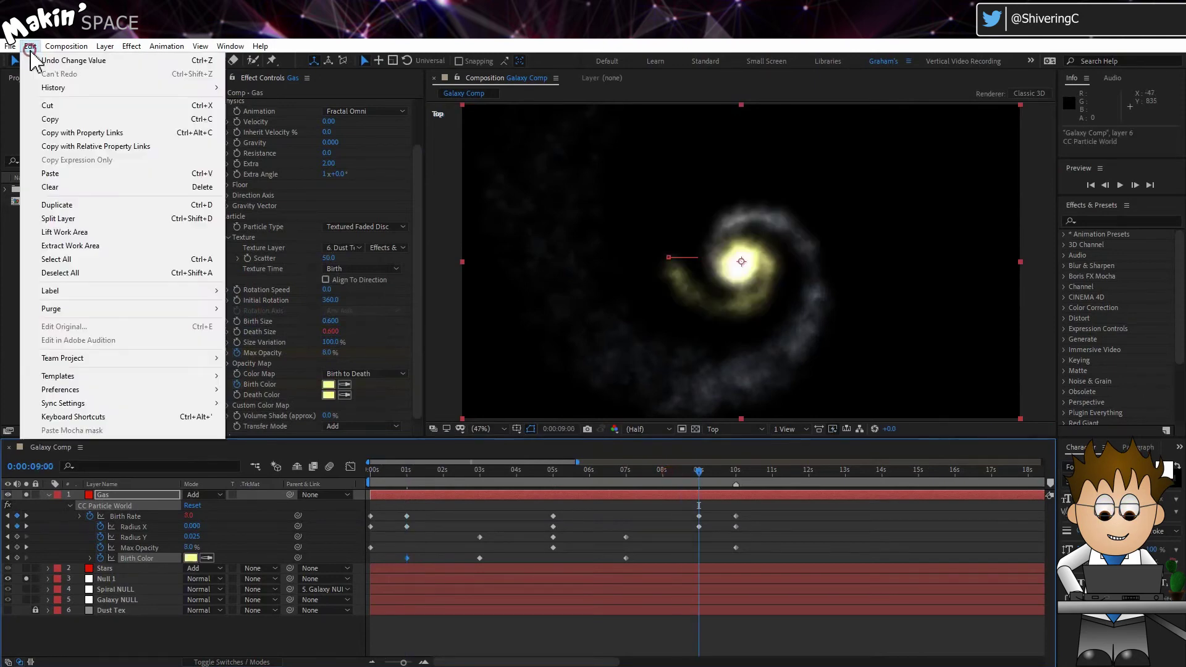
left_click(74, 173)
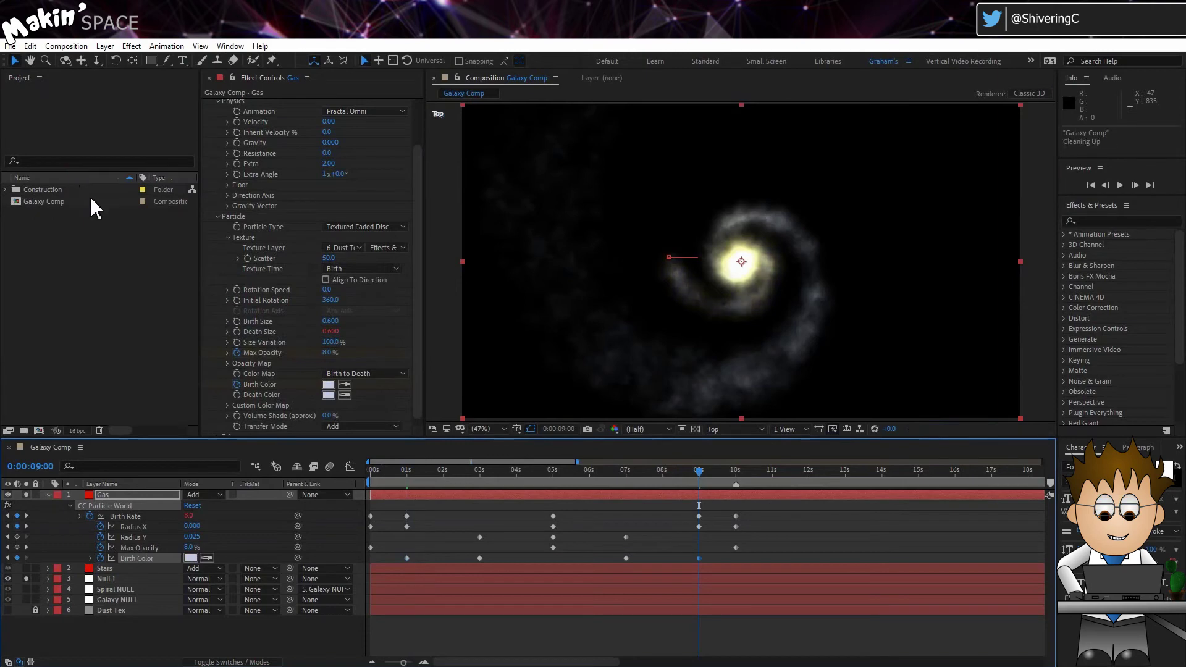
left_click(91, 558)
Set the Gas particles' Transfer Mode to Screen and the Gas layer's blending mode to Normal
left_click(334, 425)
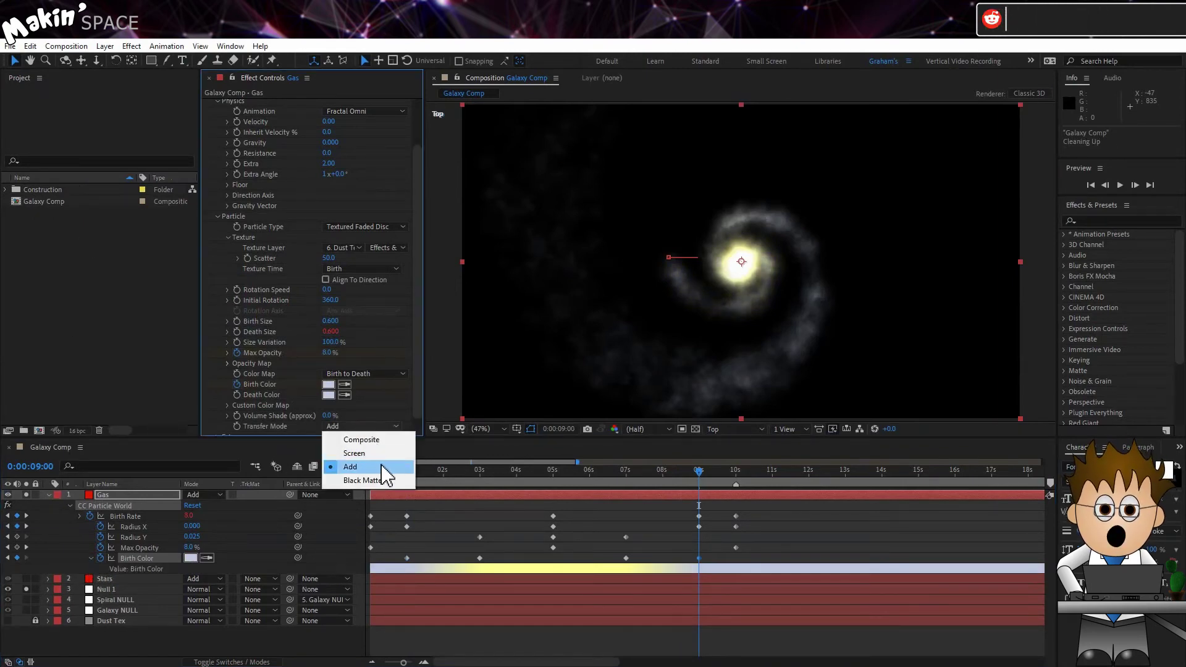
left_click(378, 456)
left_click(207, 495)
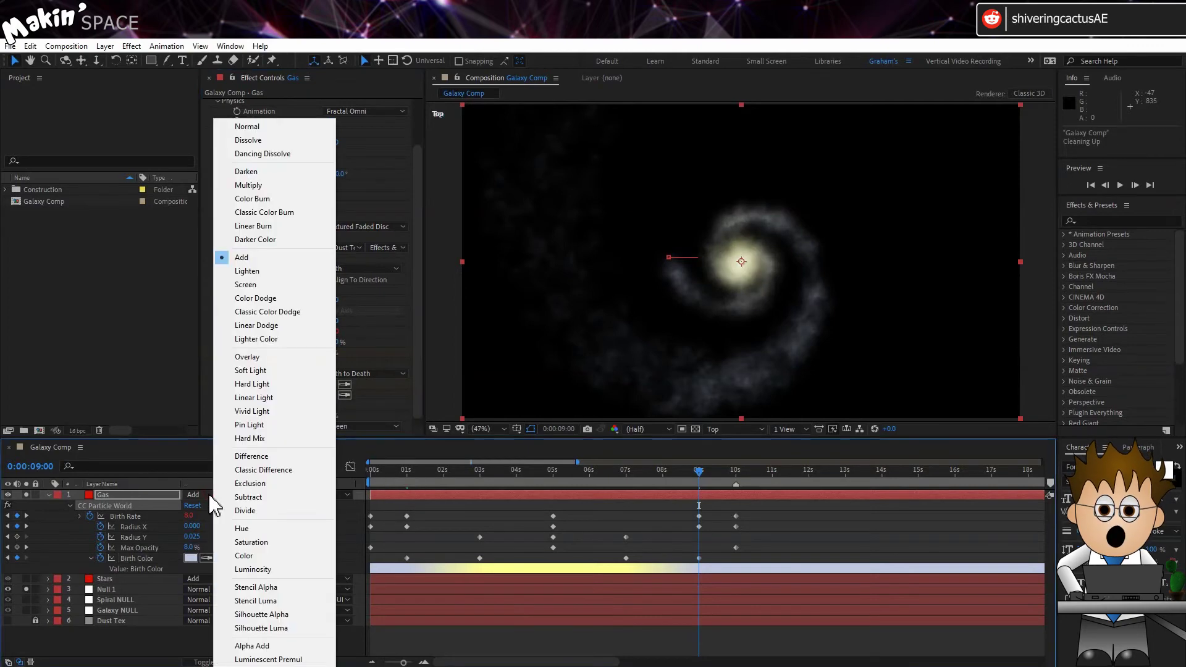
left_click(271, 127)
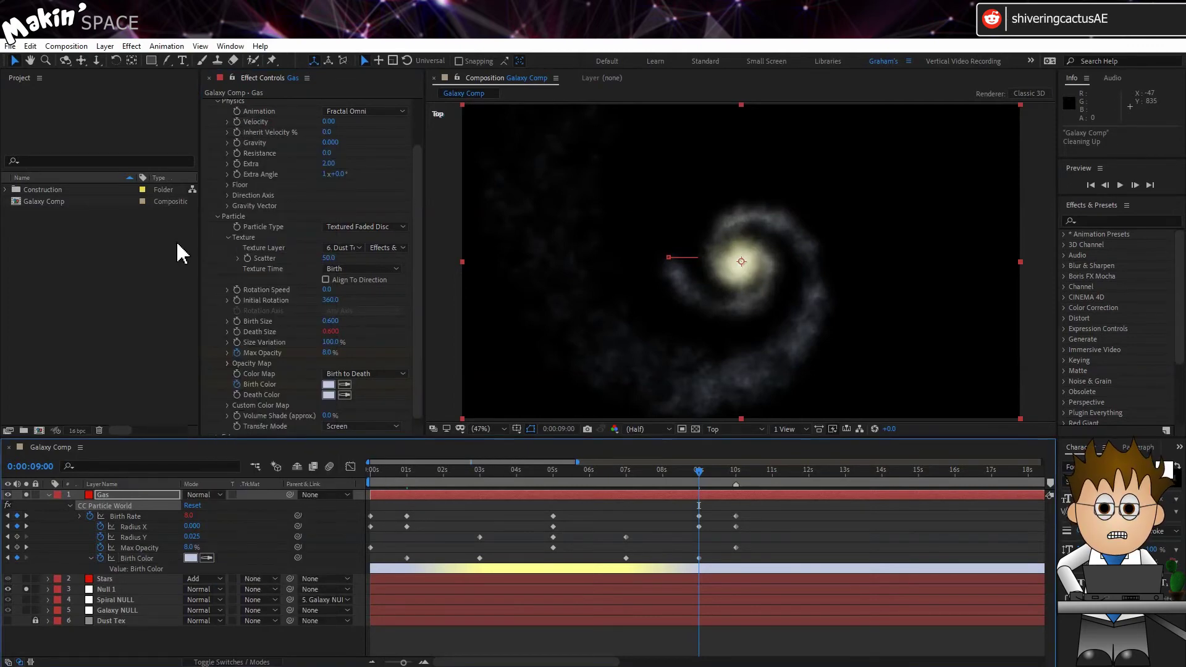
Move the Gas layer directly beneath Stars, turn off soloing and collapse its properties
left_click_drag(106, 511, 107, 585)
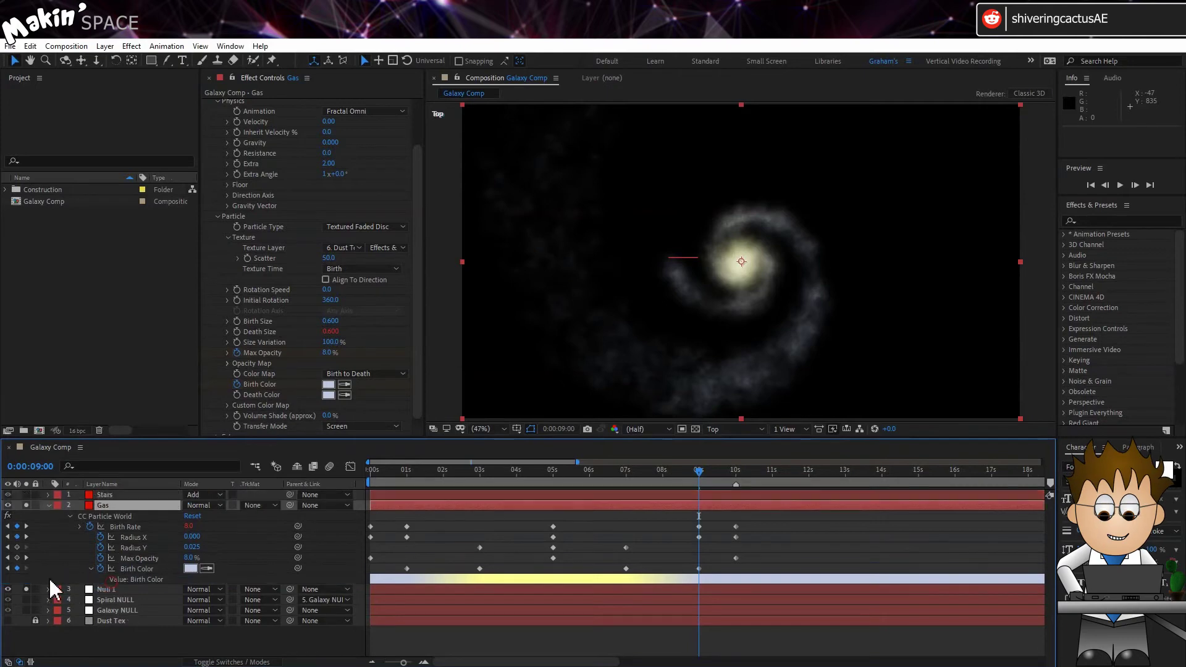
left_click(26, 505)
left_click(49, 505)
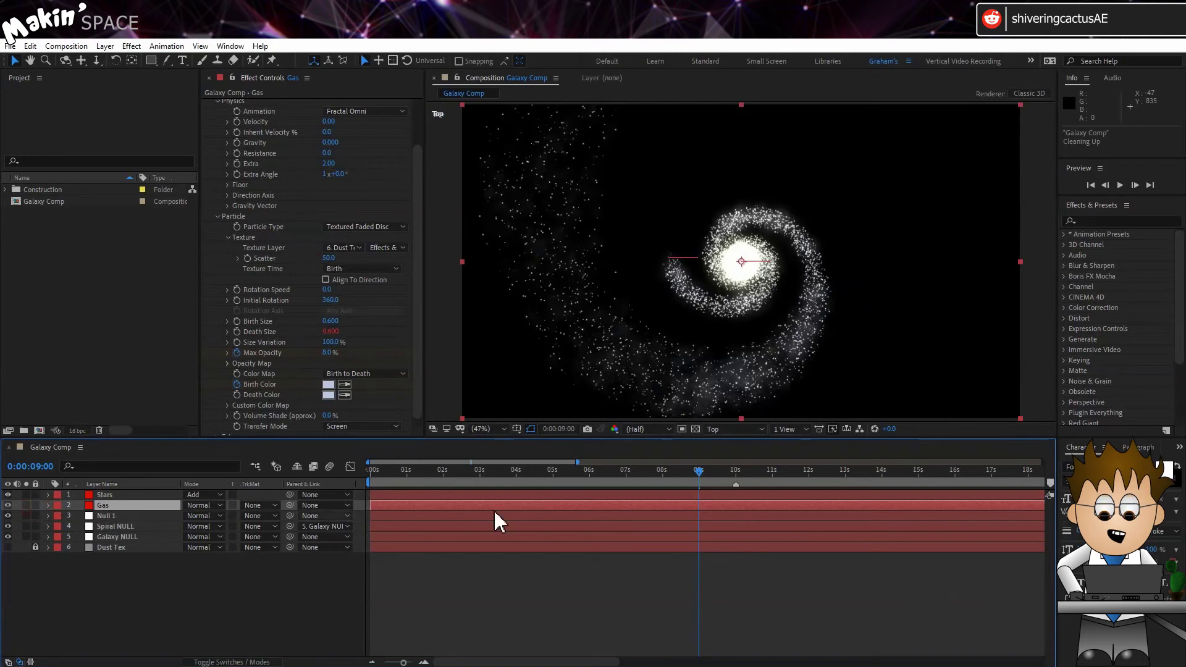
Duplicate the Gas layer and rename the copy Dust
left_click(102, 504)
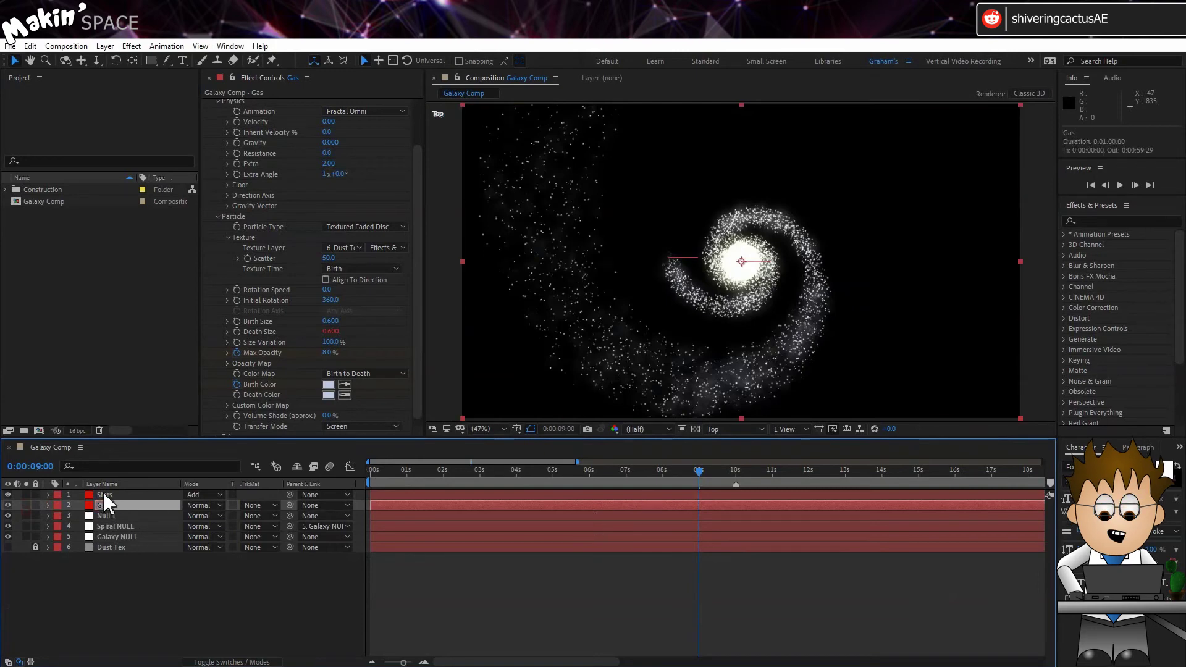
left_click(30, 46)
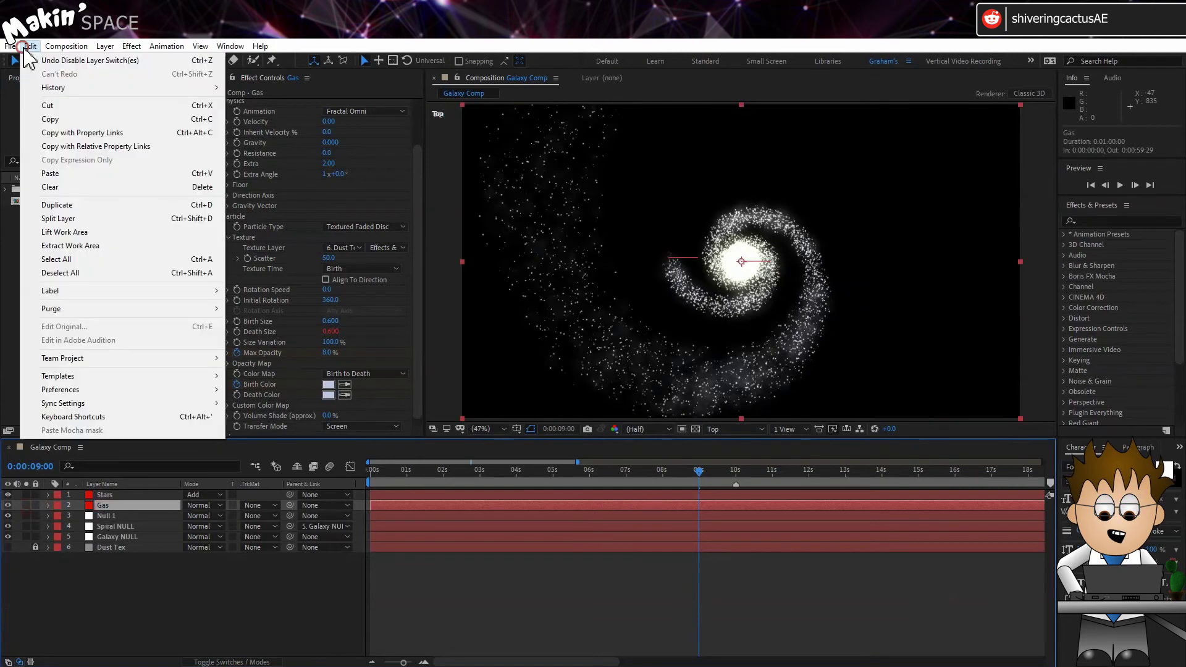
left_click(82, 204)
key("Return")
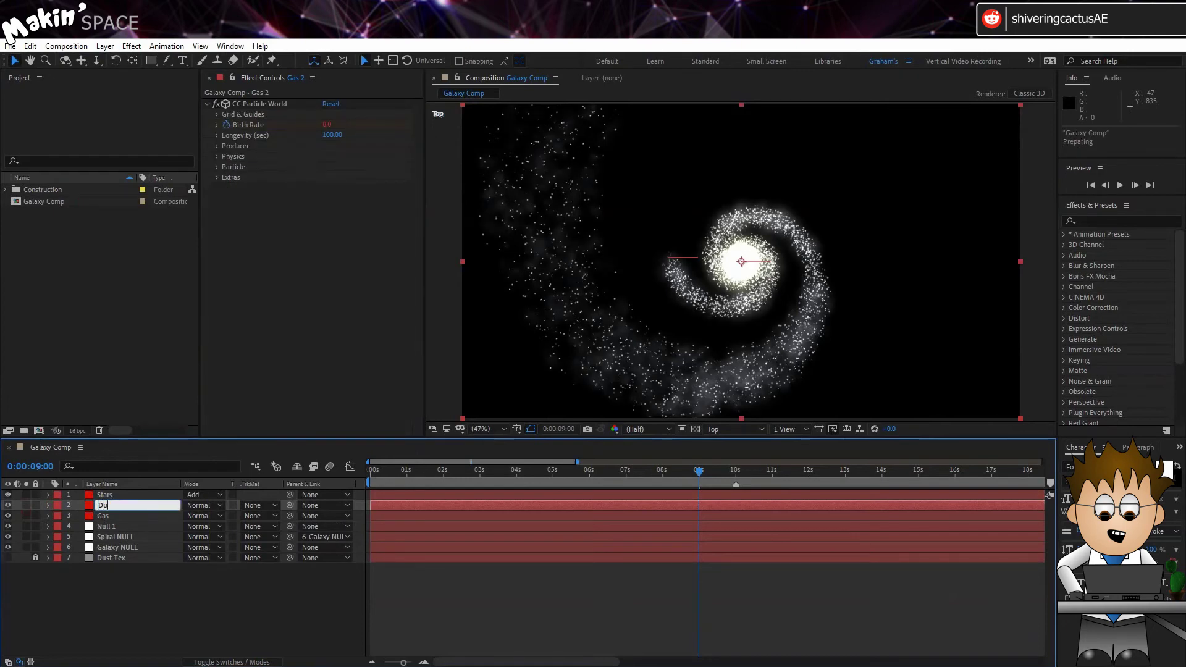
type("Dust")
key("Return")
Move the Dust layer to the top of the stack, solo it with Null 1, and reveal its keyframed properties
left_click(26, 505)
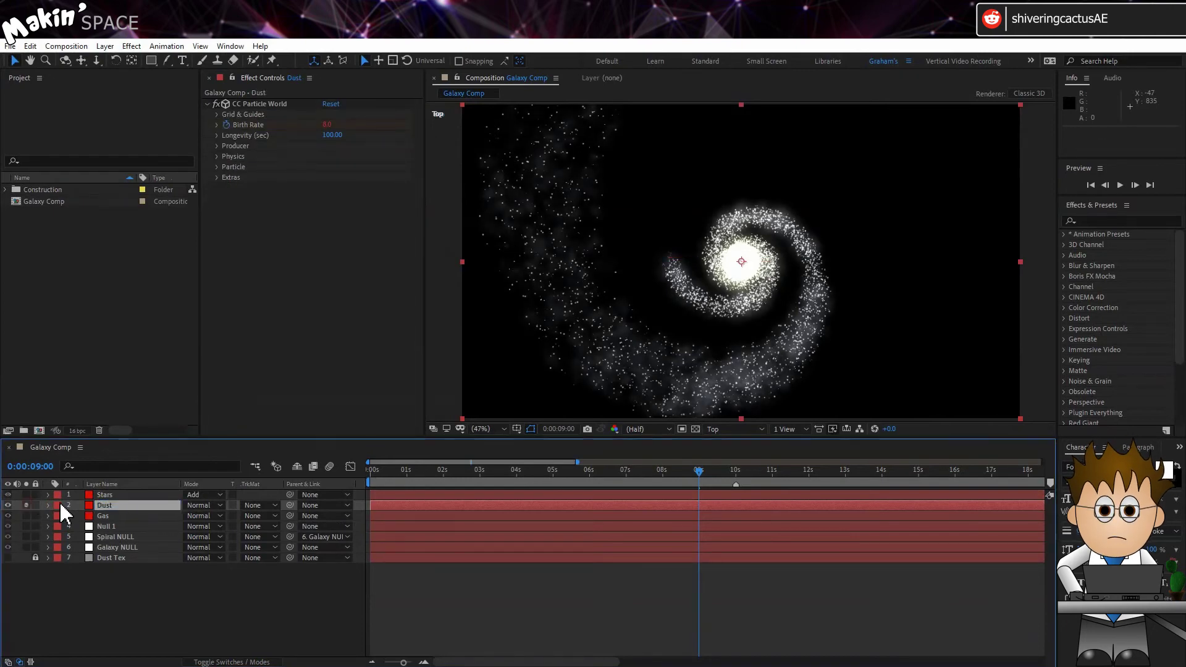
left_click_drag(59, 505, 162, 491)
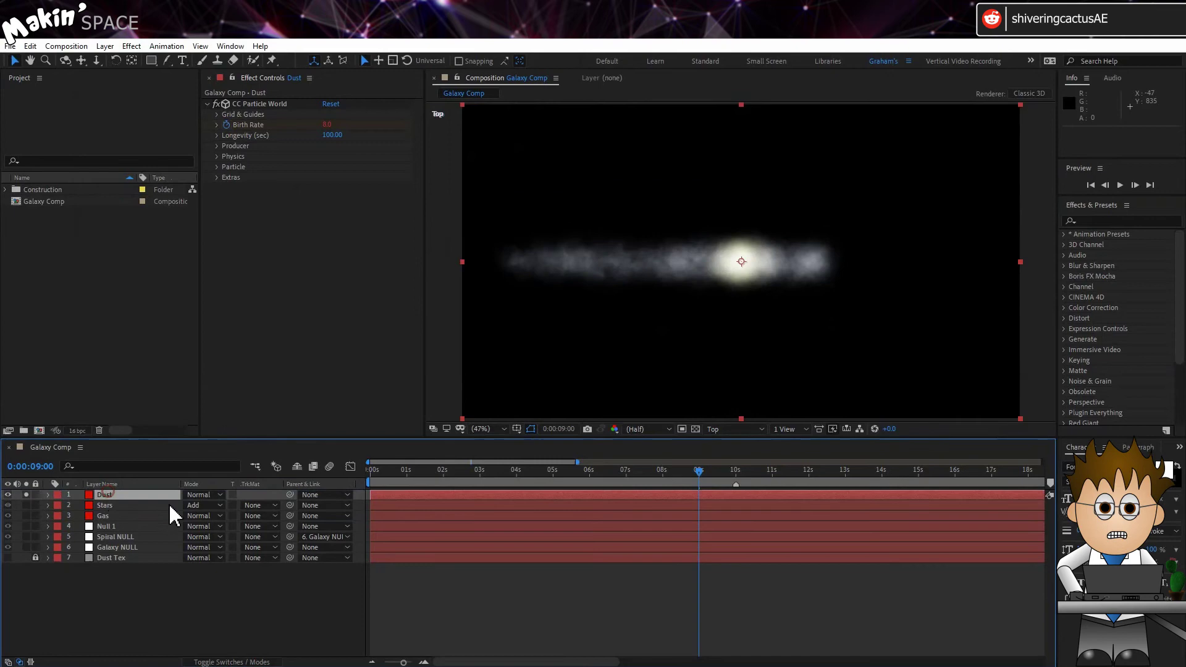
left_click(26, 527)
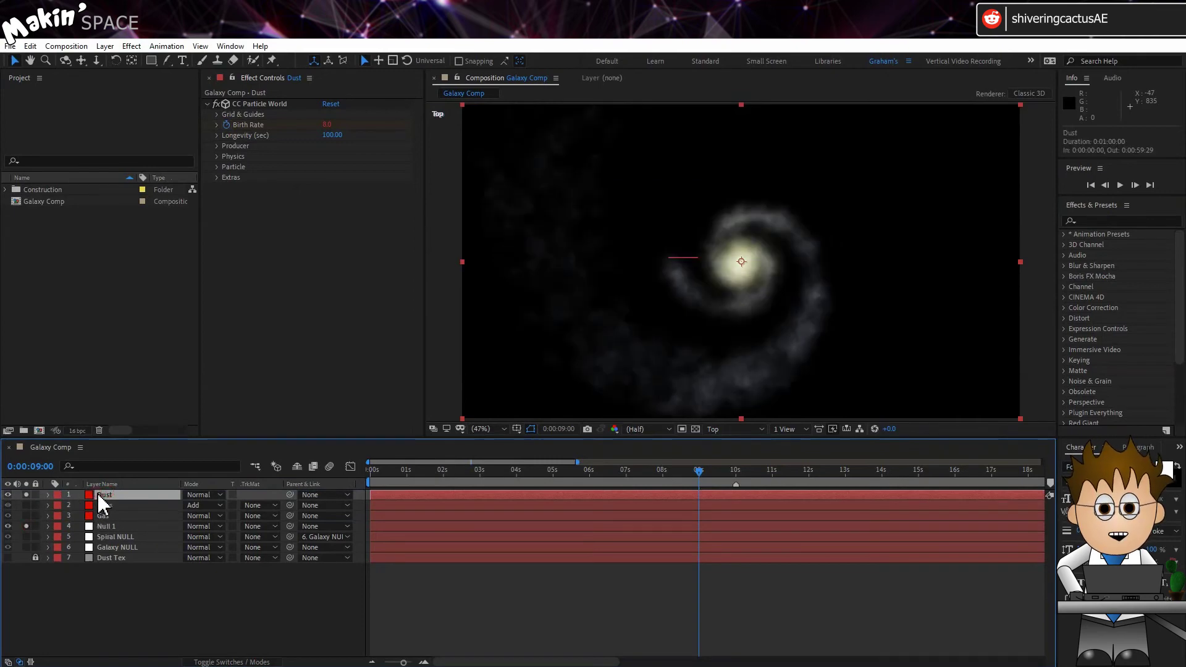
key("u")
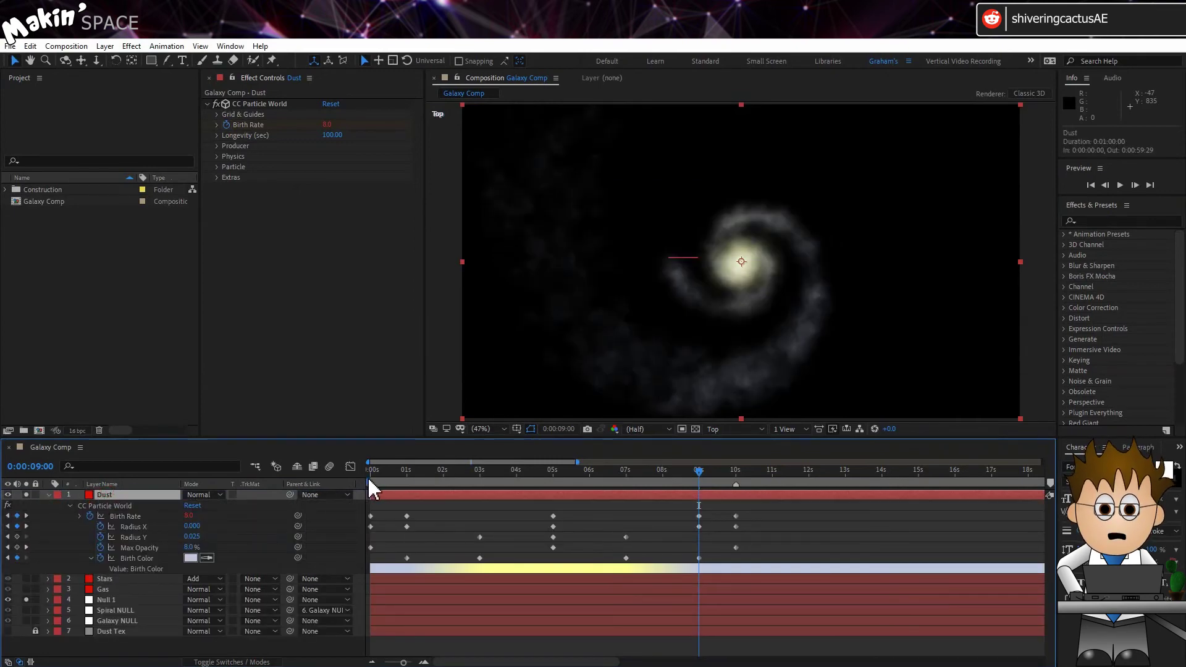
Reset the Dust layer's Birth Rate keyframes, leaving a single keyframe of 10 on the first frame
left_click(405, 475)
left_click_drag(403, 473, 326, 476)
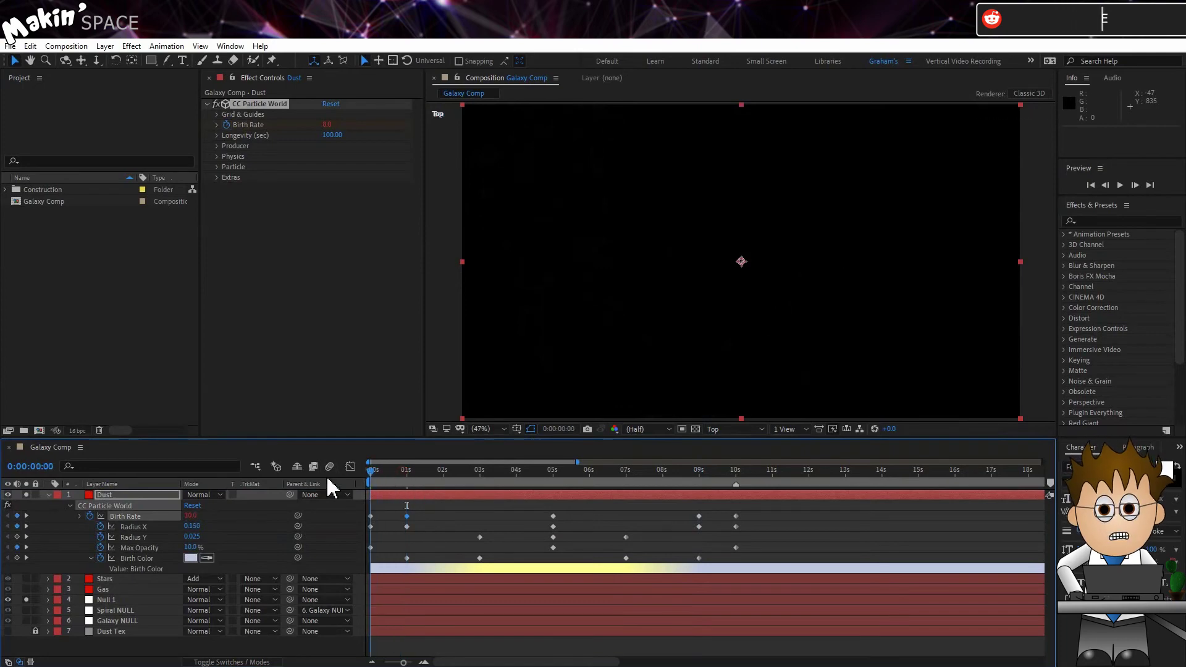
left_click(91, 515)
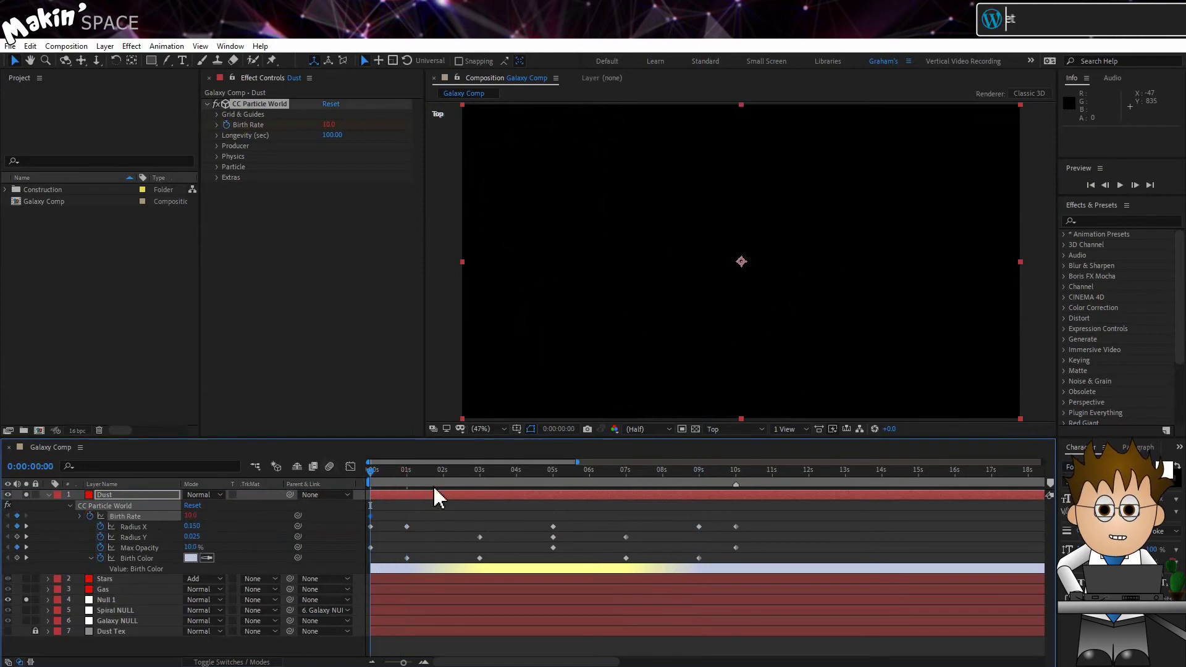
Keyframe the Dust layer's Birth Rate at 0 on 0:00:01:15
left_click(407, 476)
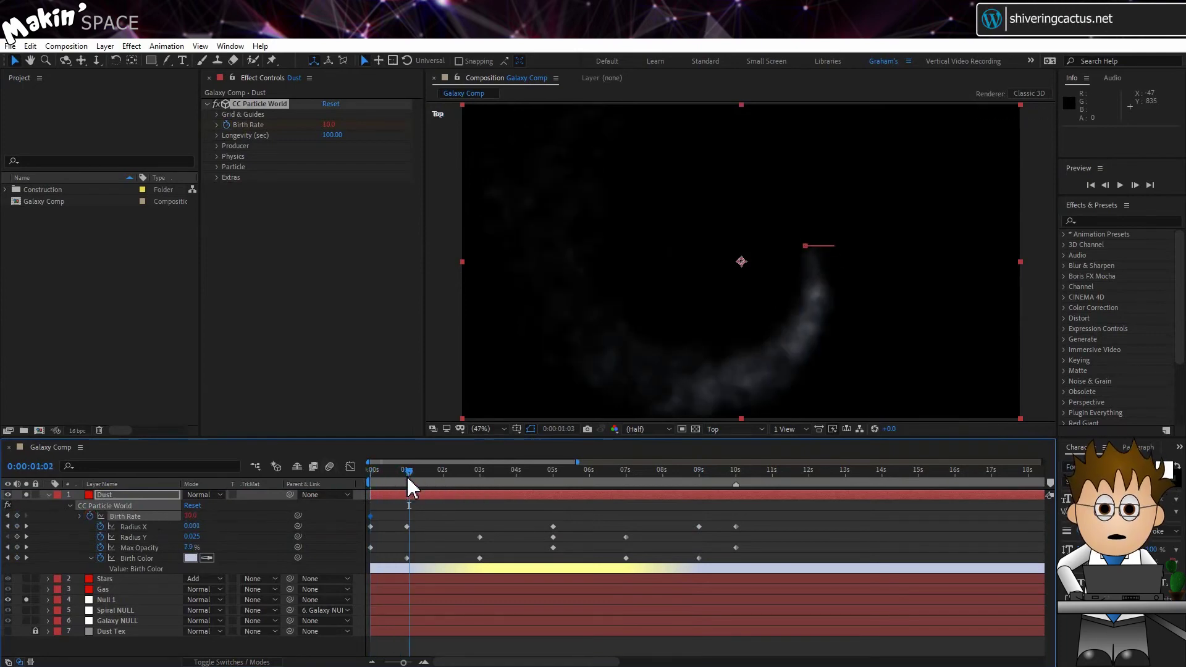
key("Page_Down")
key("Page_Down")
key("Page_Down")
key("Page_Down")
key("Page_Down")
key("Page_Down")
key("Page_Down")
key("Page_Down")
key("Page_Down")
key("Page_Down")
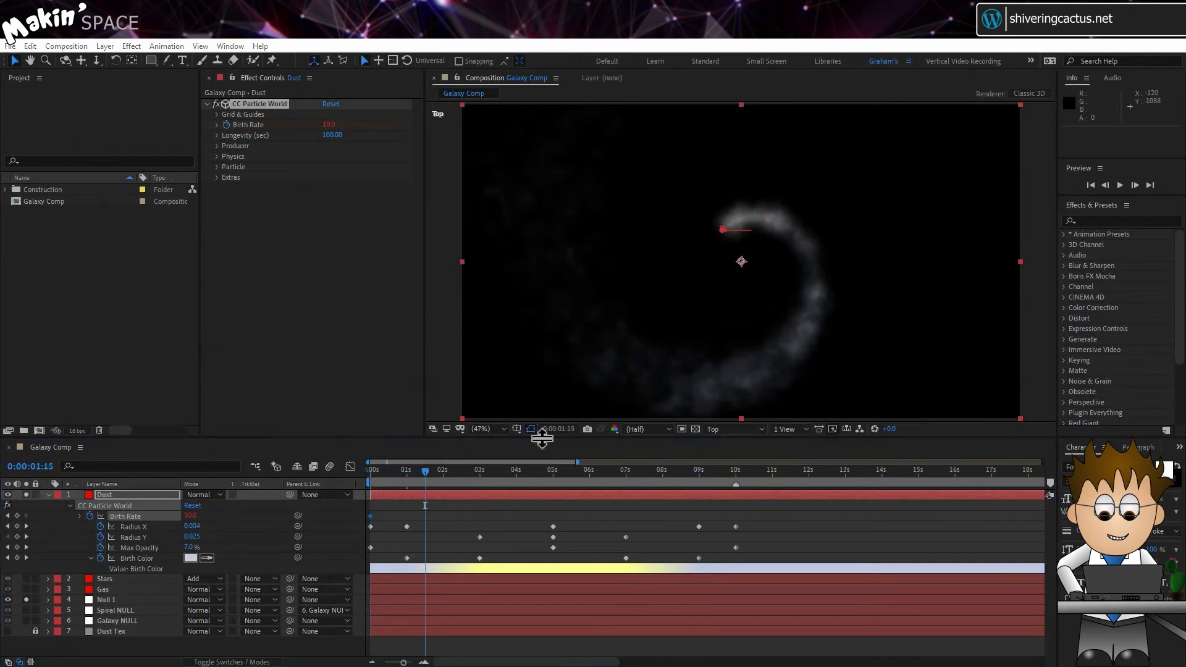
left_click(187, 516)
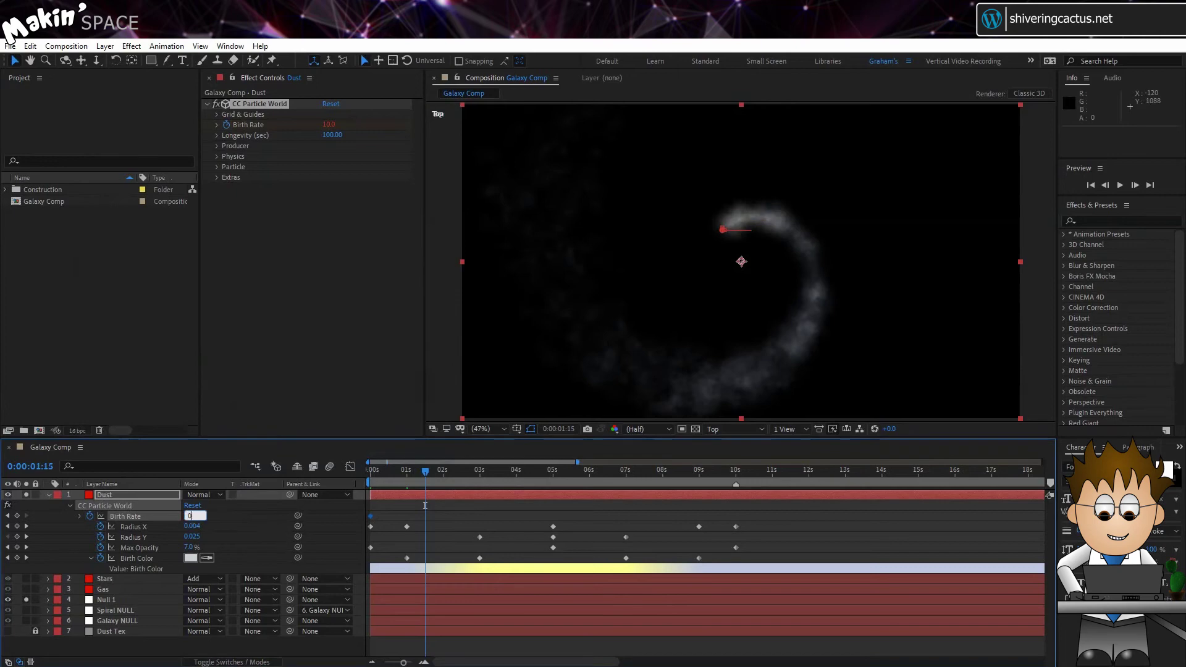
type("0")
key("Return")
Add a Birth Rate keyframe holding 0 on the Dust layer at 0:00:08:15
left_click(662, 470)
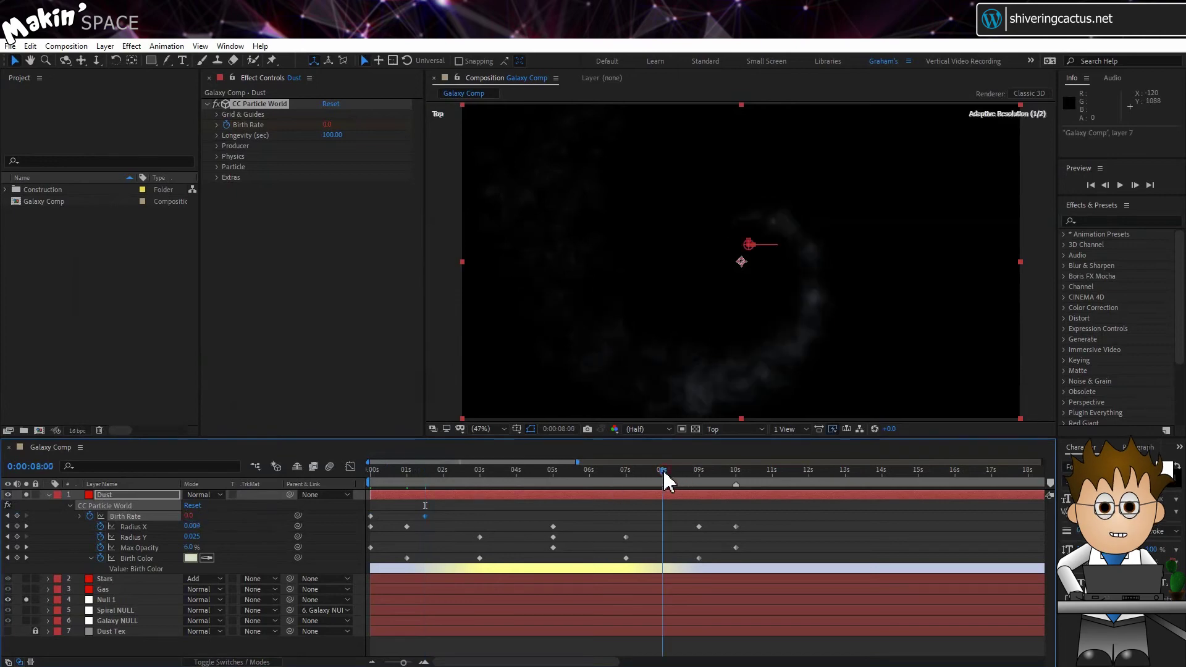
key("Page_Down")
key("Page_Down")
key("Page_Down")
key("Page_Down")
key("Page_Down")
key("Page_Down")
key("Page_Down")
key("Page_Down")
key("Page_Down")
key("Page_Down")
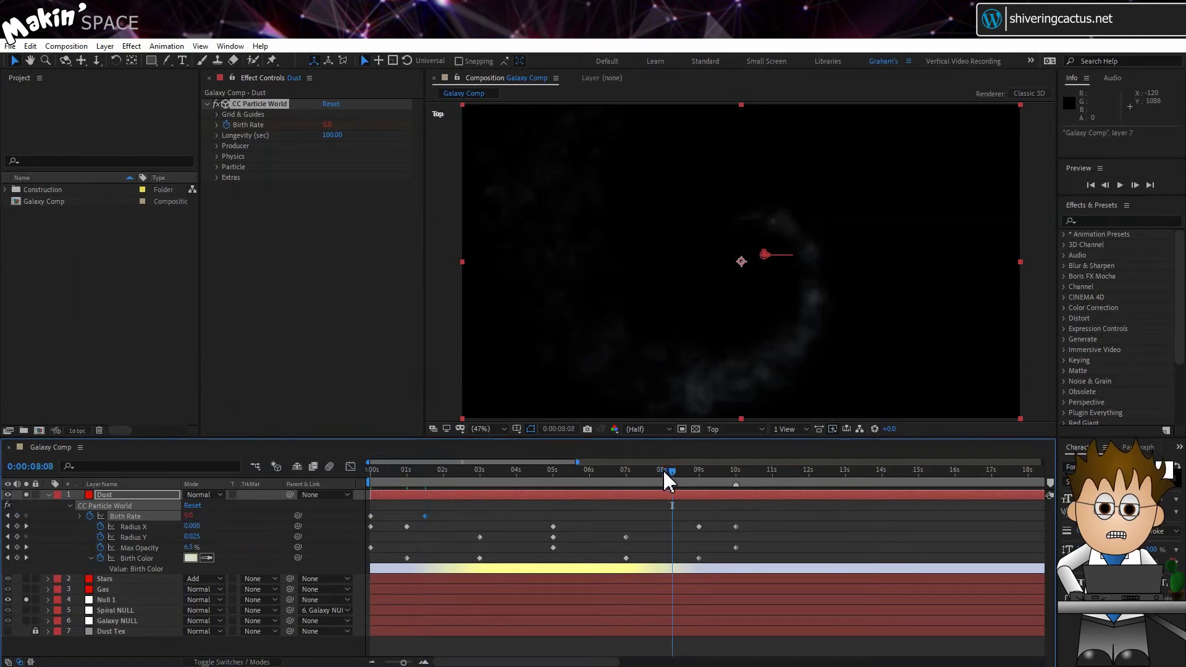
key("Page_Down")
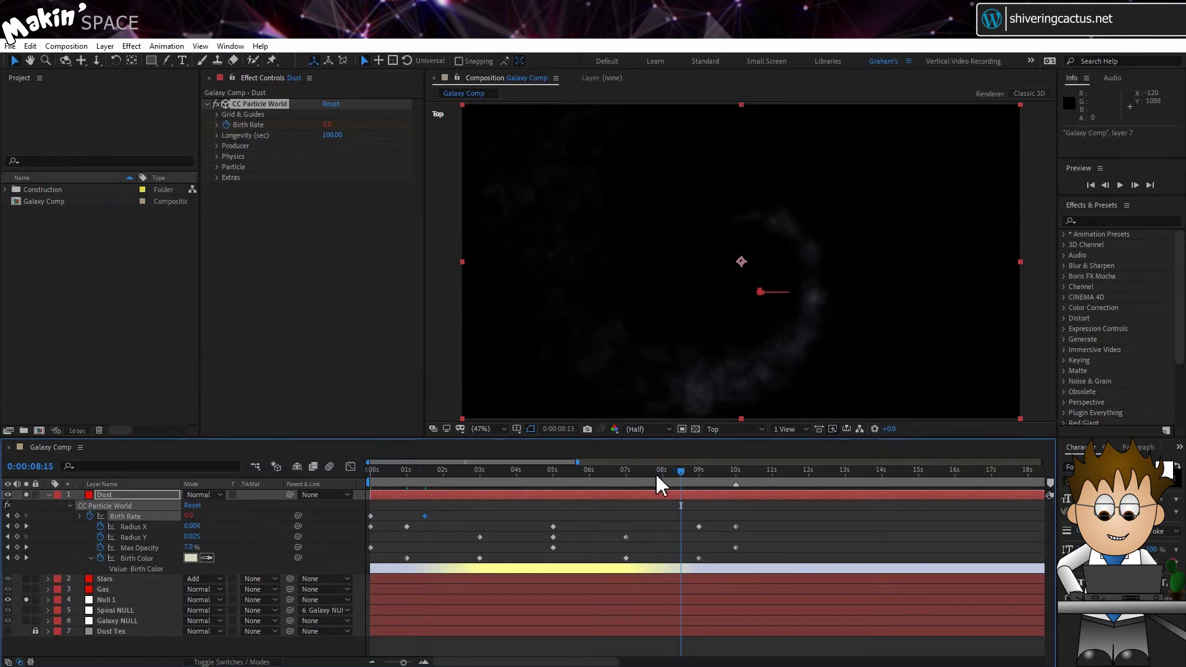
left_click(16, 517)
Keyframe the Dust layer's Birth Rate at 10 on 0:00:10:00
left_click_drag(709, 467, 734, 471)
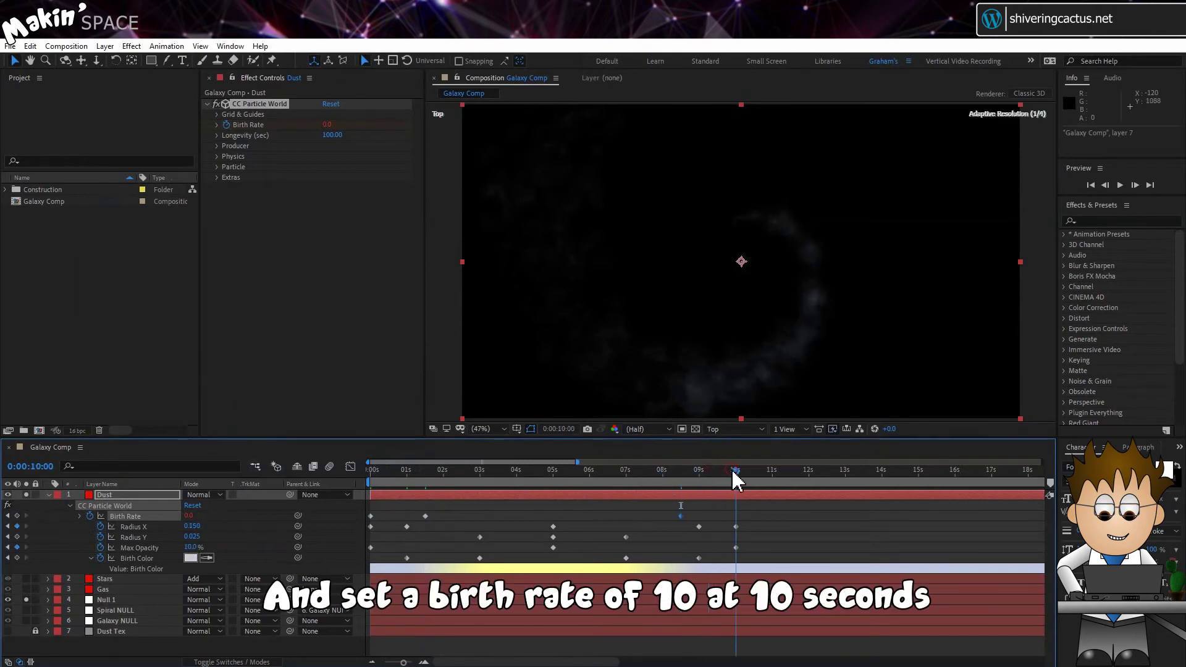
left_click(188, 516)
type("10")
key("Return")
Remove the Dust layer's Radius Y keyframes at the first frame and set its Physics Extra to 3
key("Home")
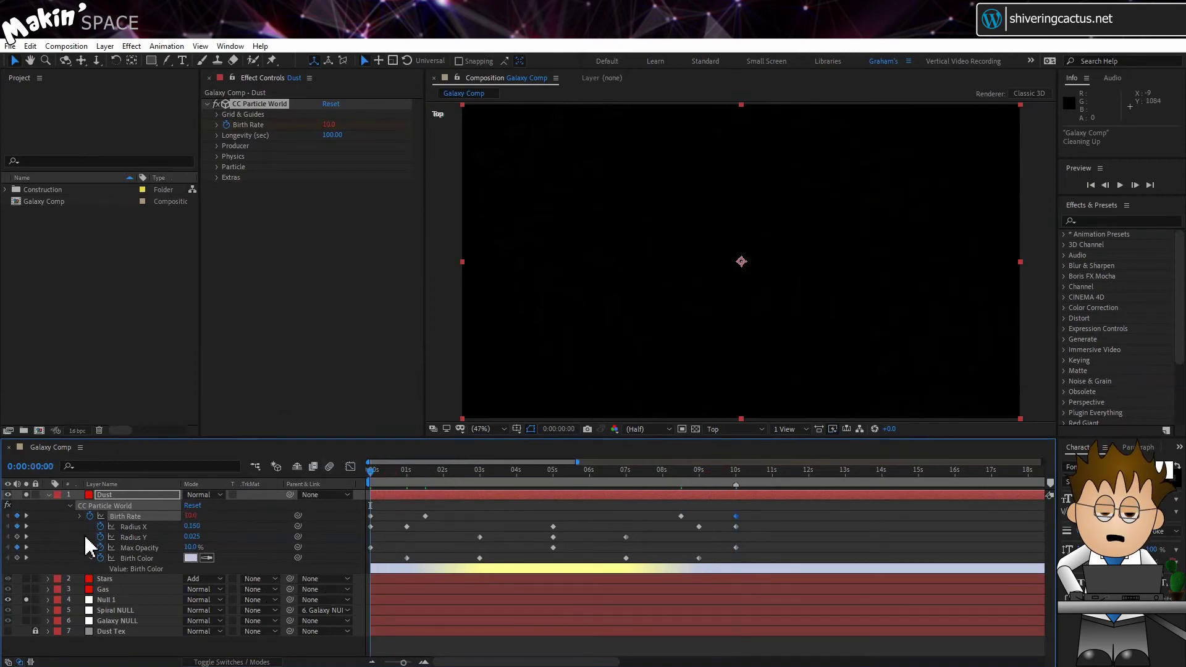
left_click(100, 537)
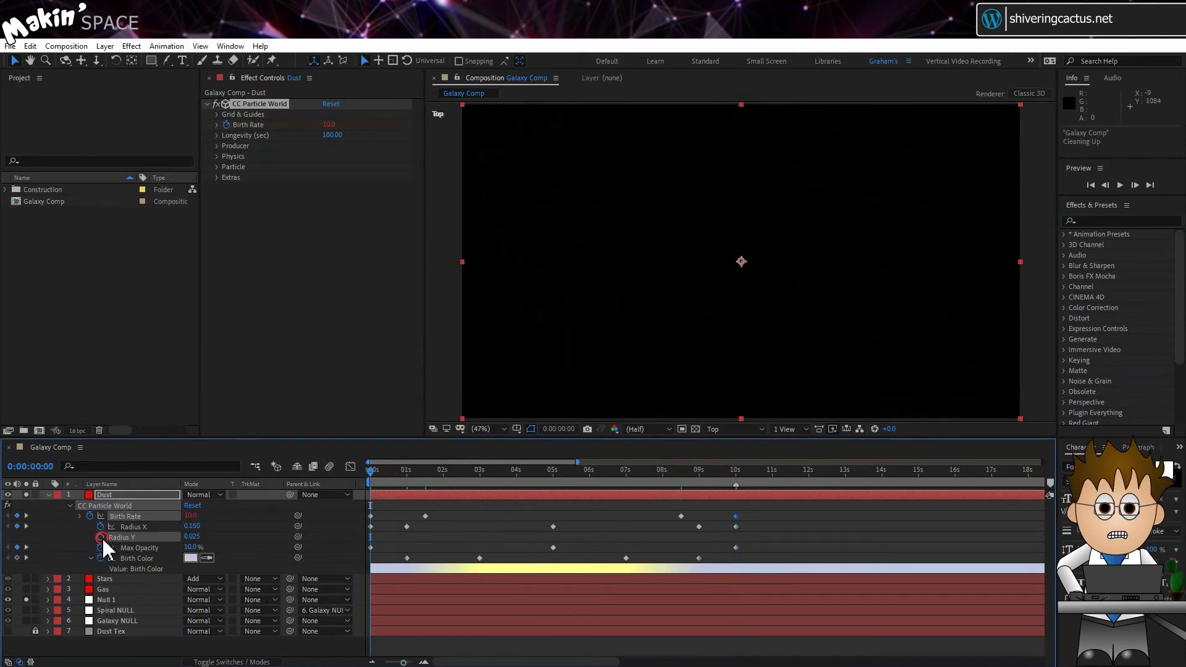
left_click(217, 157)
left_click(328, 219)
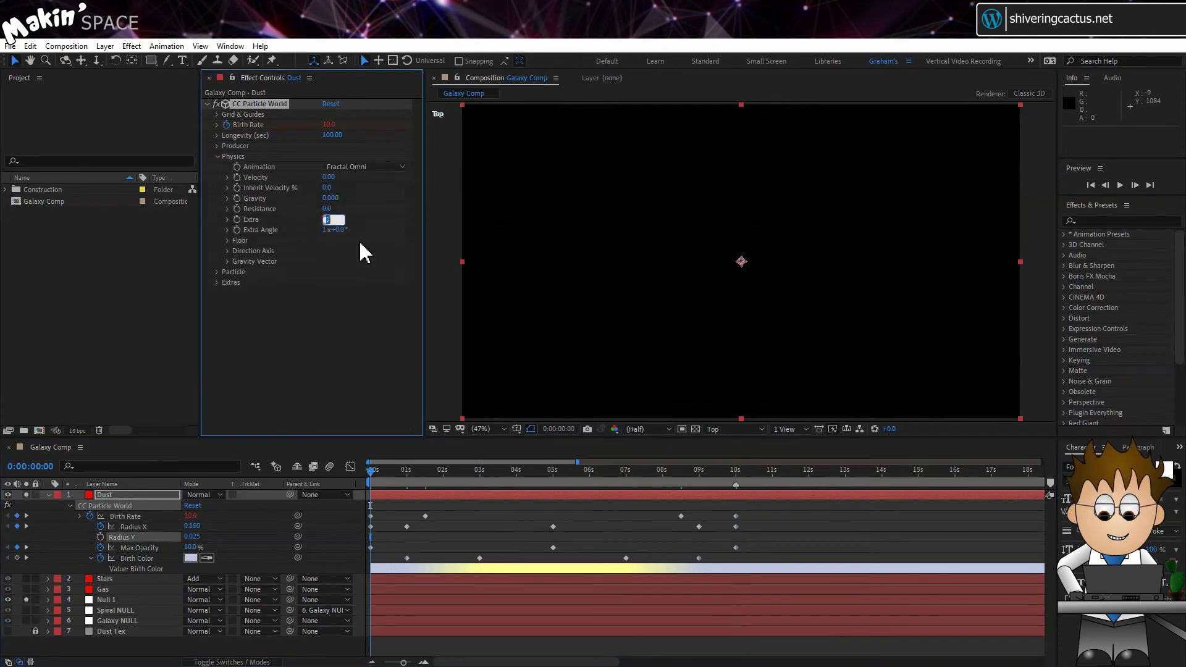
left_click(359, 241)
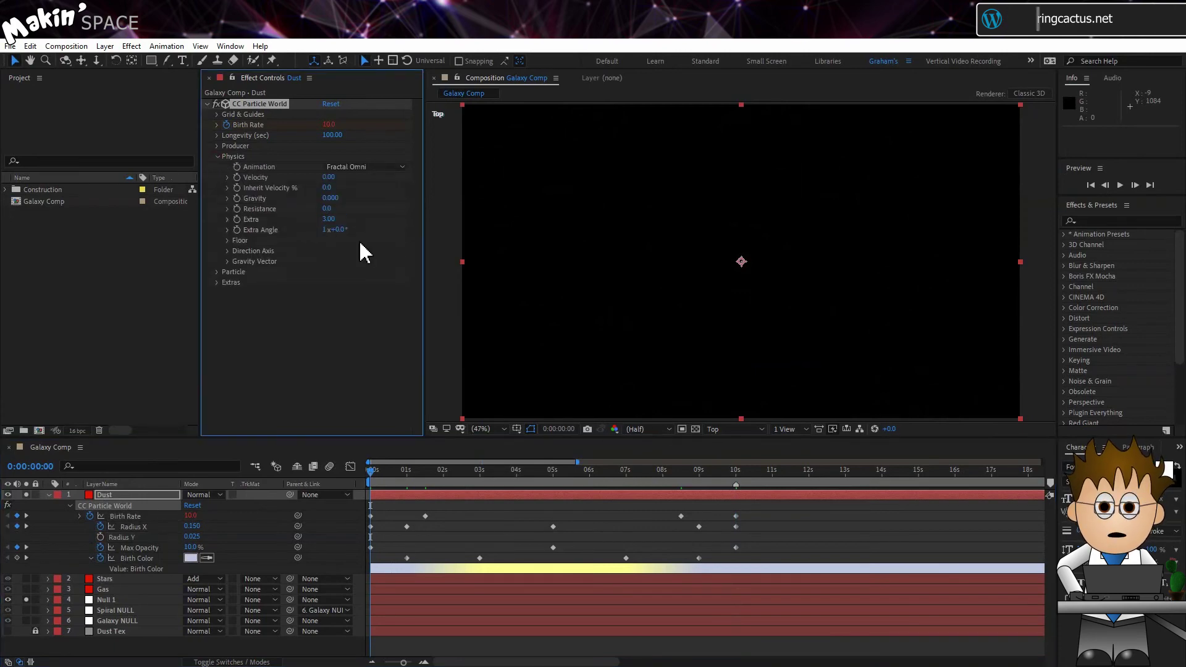
Set the Dust layer's Particle Type to Textured Square and its texture Scatter to 0
left_click(217, 272)
left_click(371, 273)
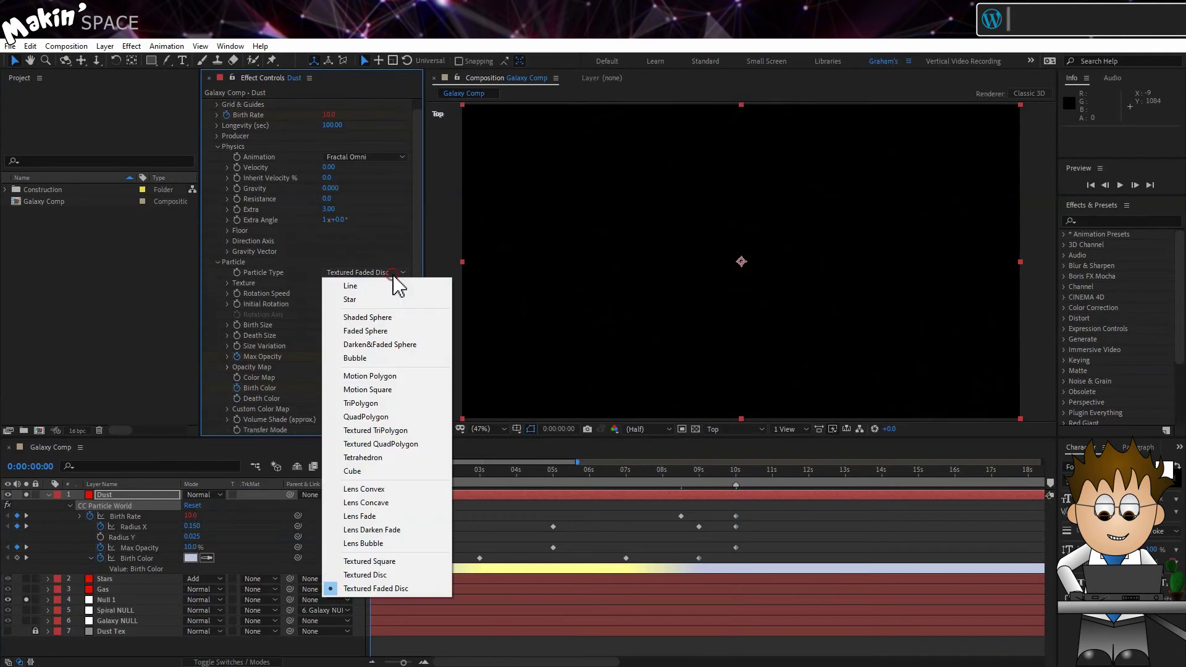
left_click(400, 562)
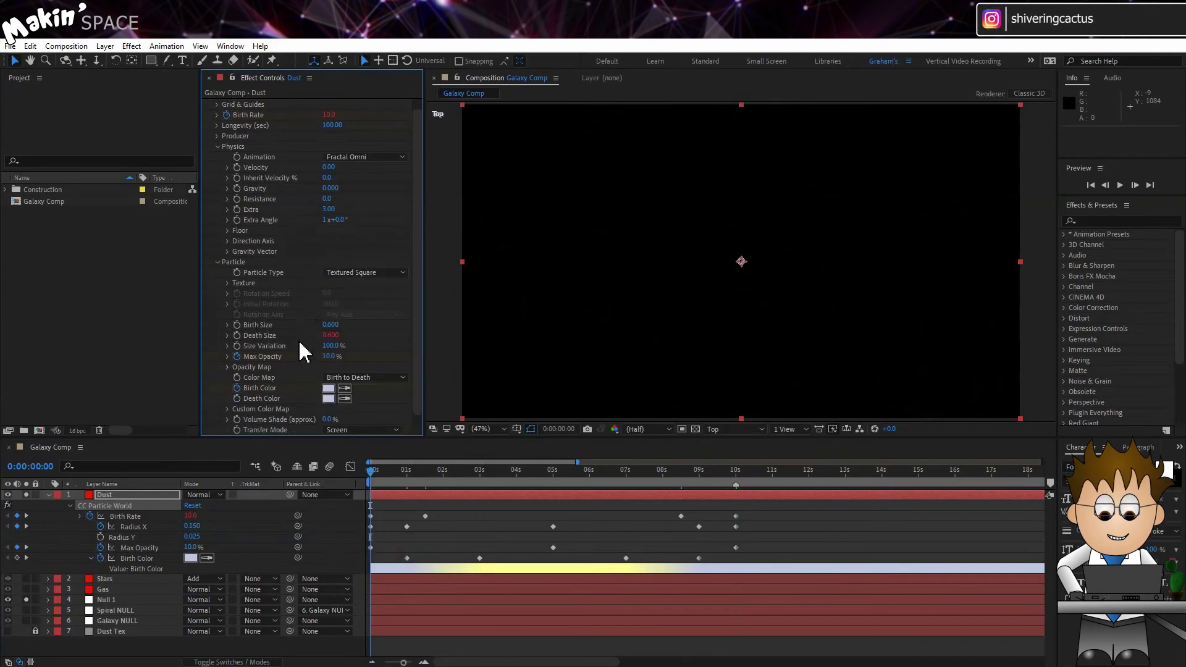
left_click(227, 283)
left_click(328, 305)
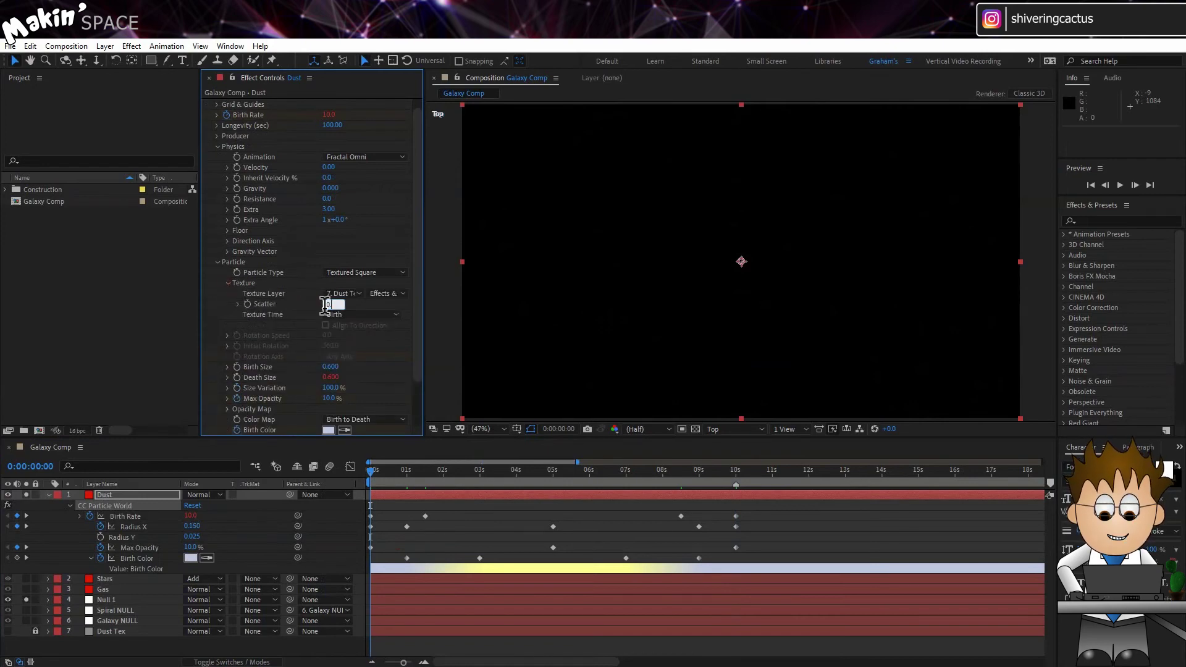
key("Return")
left_click(231, 283)
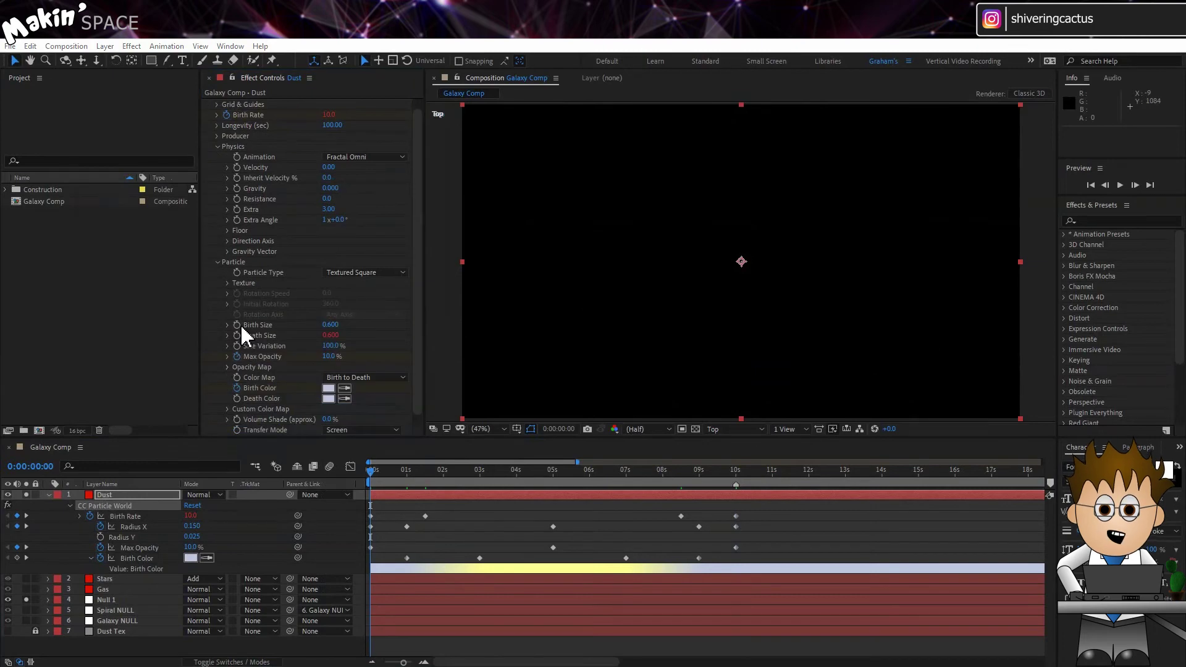
Keyframe the Dust layer's Birth Size at 0.4 on the first frame and again at 0:00:10:00
left_click(332, 325)
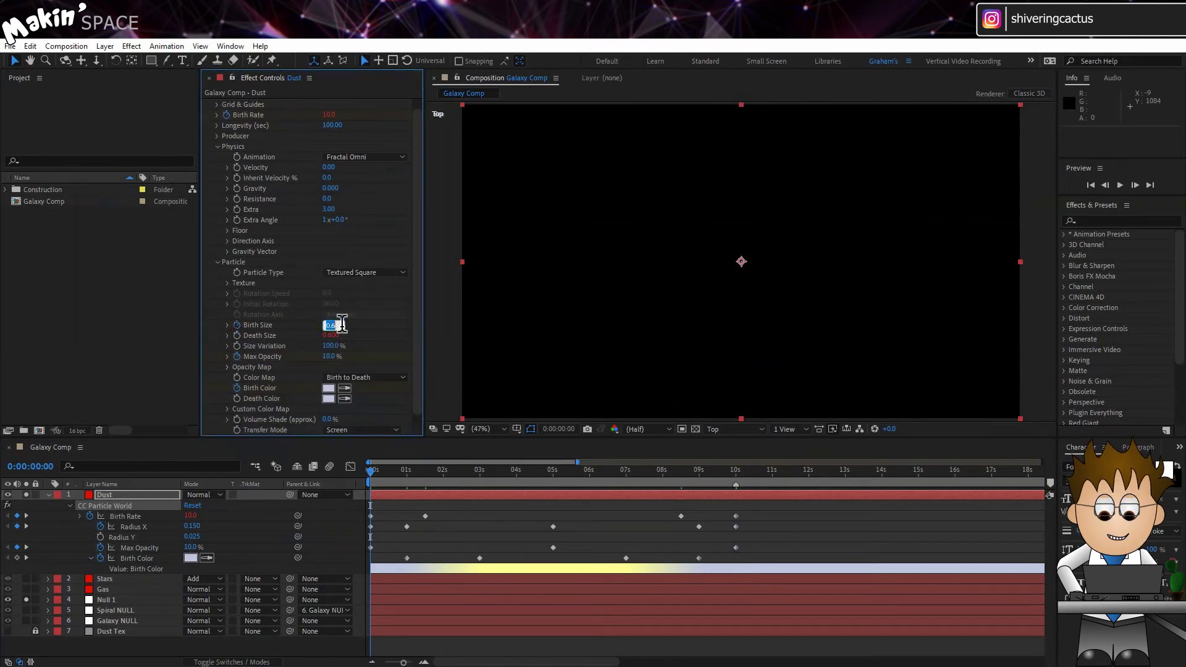
type("0.4")
key("Return")
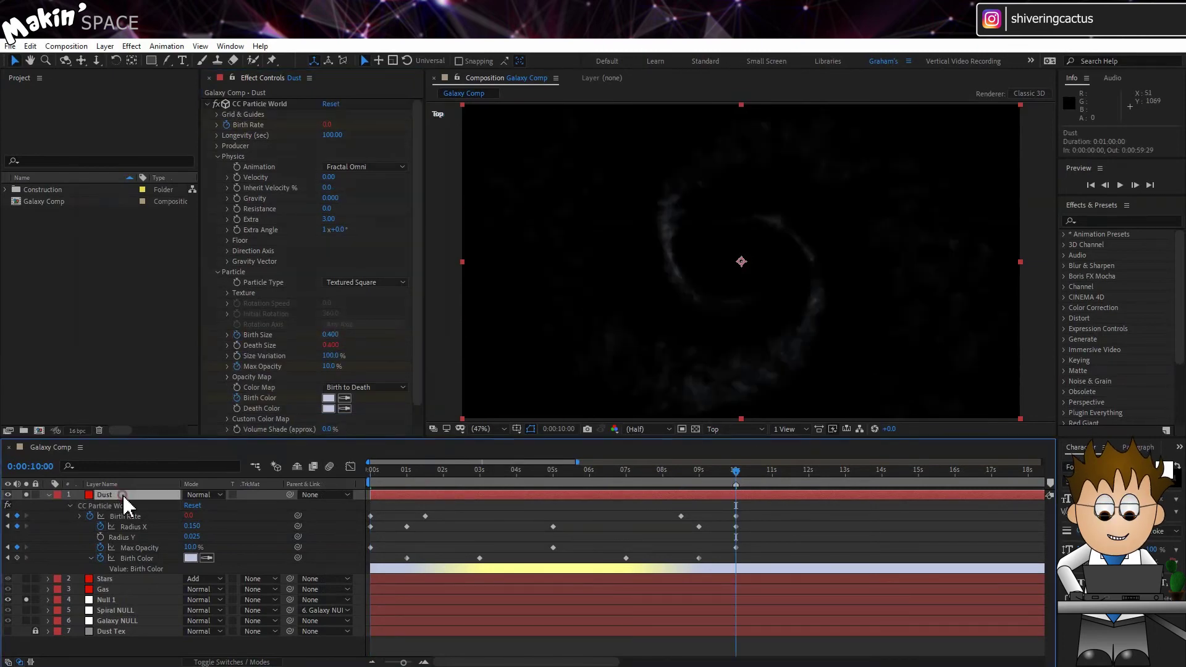
key("u")
key("u")
left_click(135, 537)
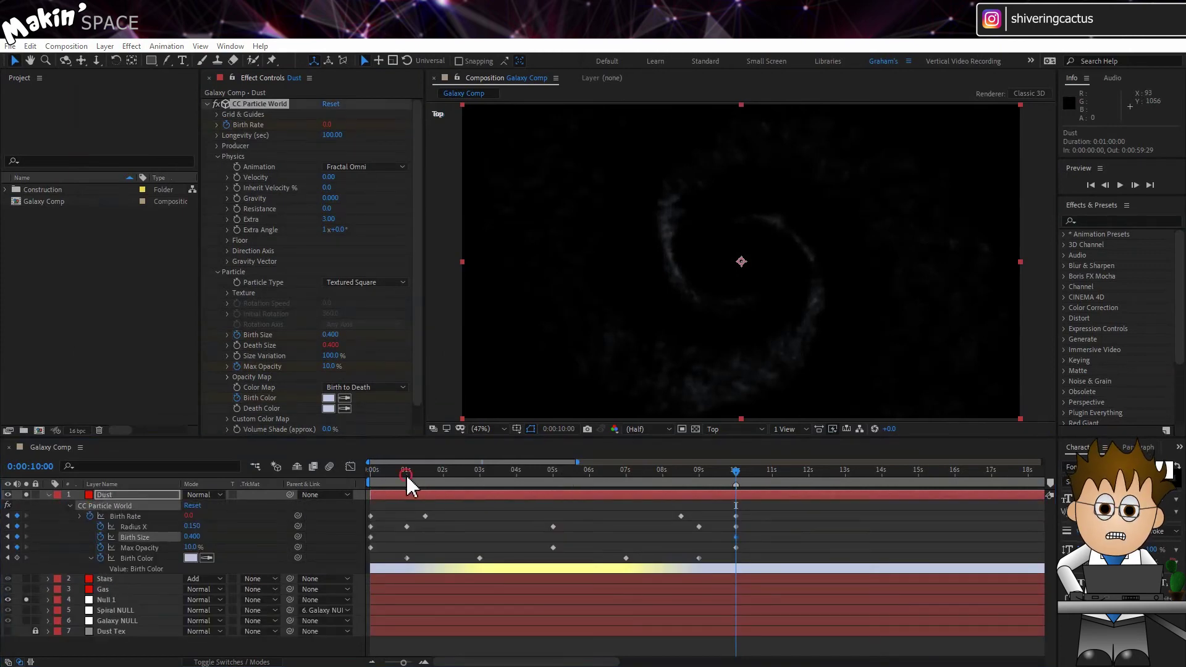
Keyframe the Dust layer's Birth Size at 0.1 on 0:00:01:15
left_click_drag(406, 473, 425, 476)
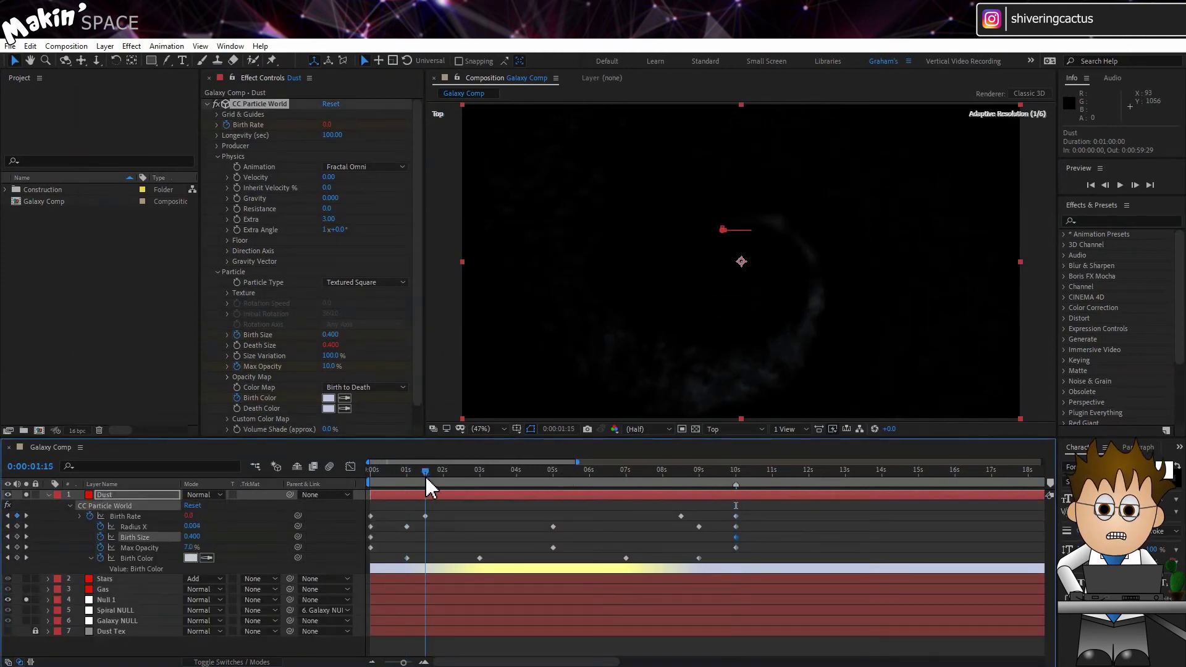
left_click(332, 335)
type("0.")
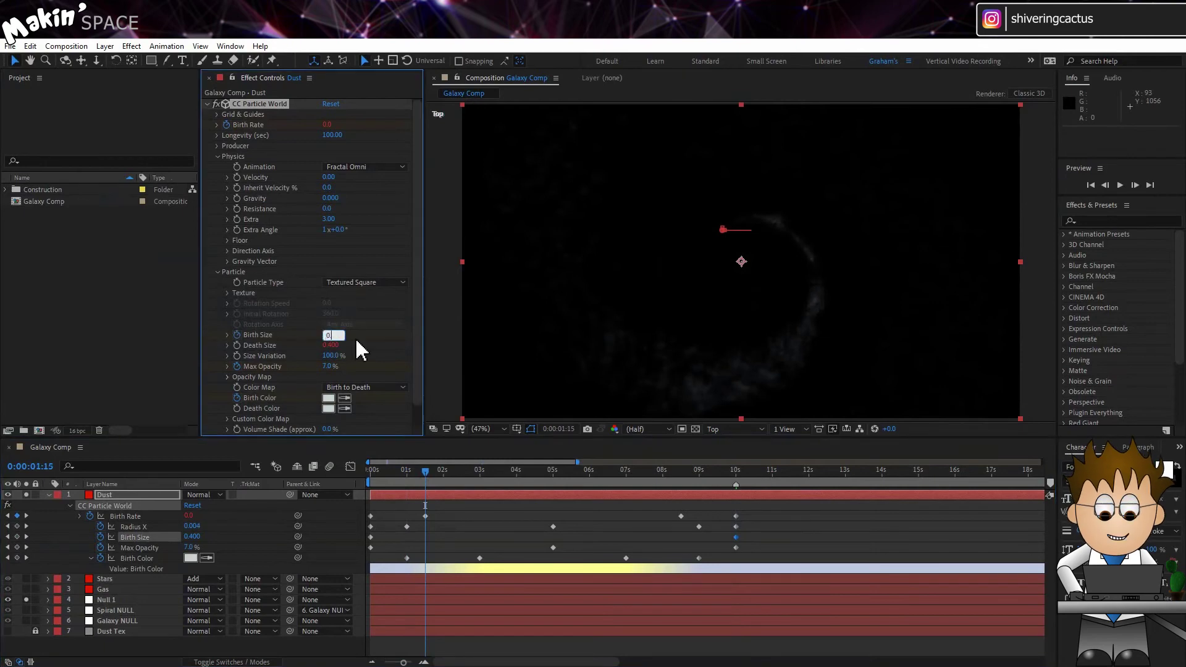
type("1")
key("Return")
Add a Dust Birth Size keyframe of 0.1 at 0:00:08:15
left_click_drag(669, 469, 678, 472)
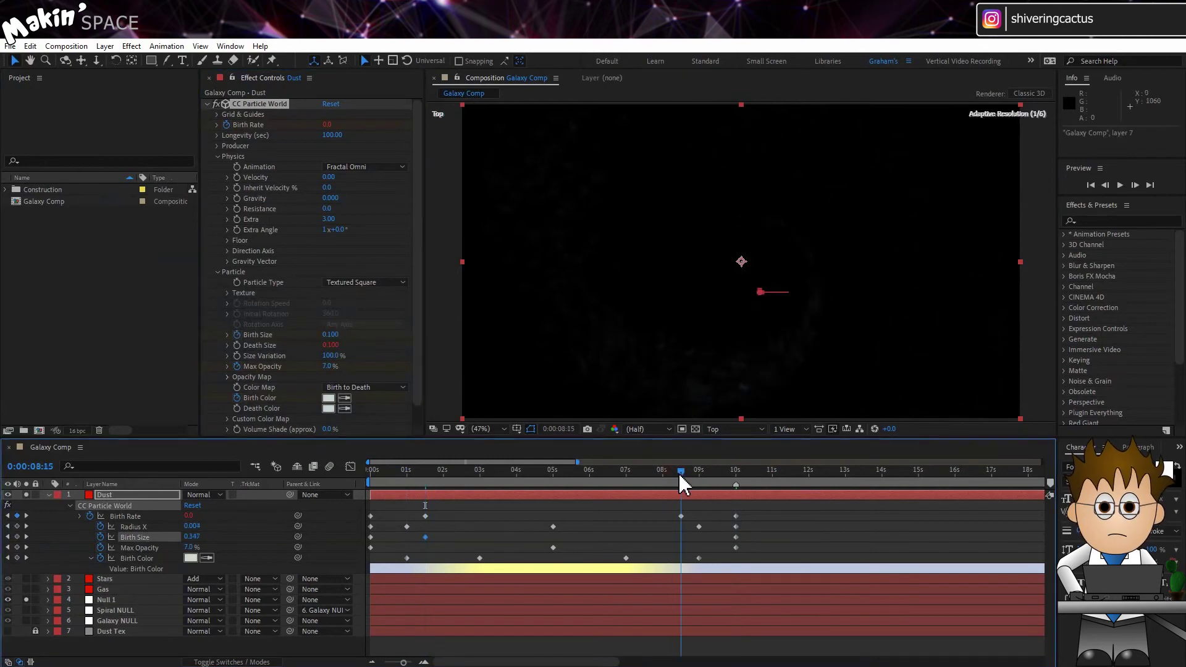
left_click(332, 335)
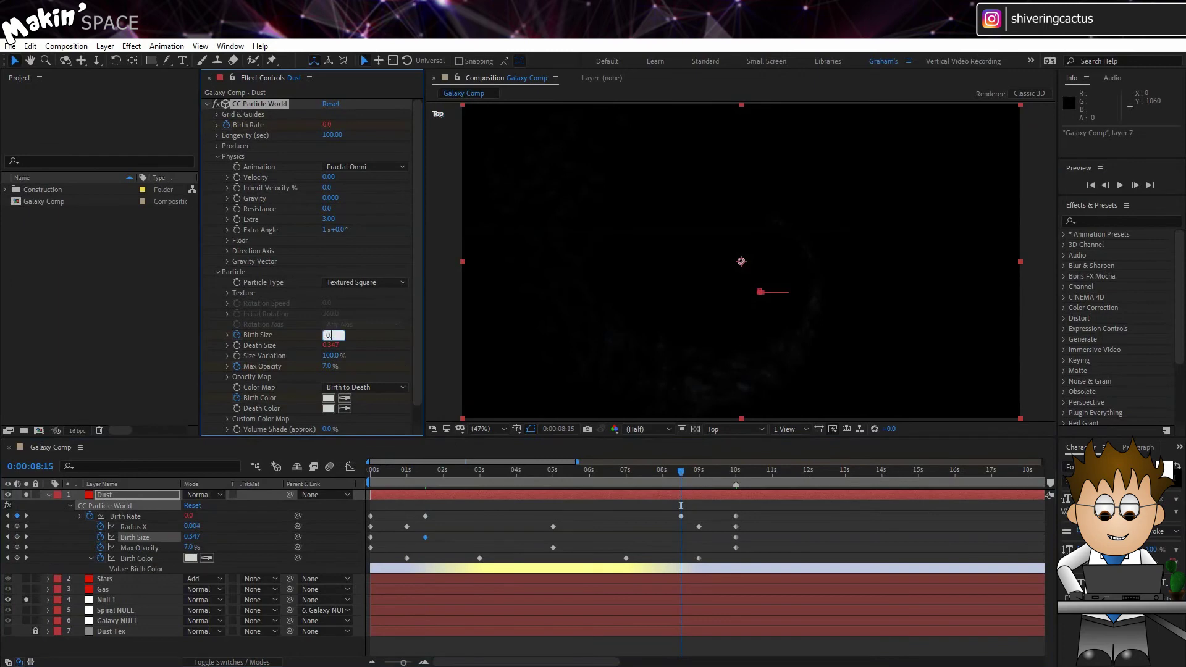
type("0.1")
key("Return")
Remove the Dust layer's Max Opacity keyframes at the first frame and set Max Opacity to 50%
key("Home")
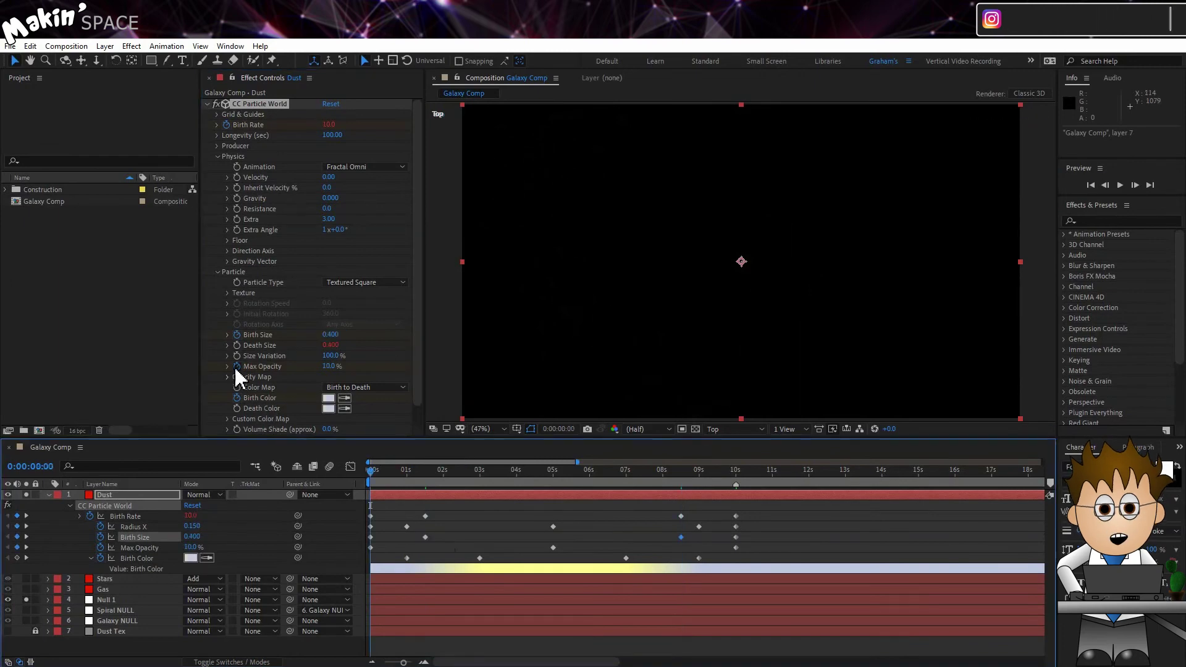
left_click(236, 366)
left_click(331, 366)
type("50")
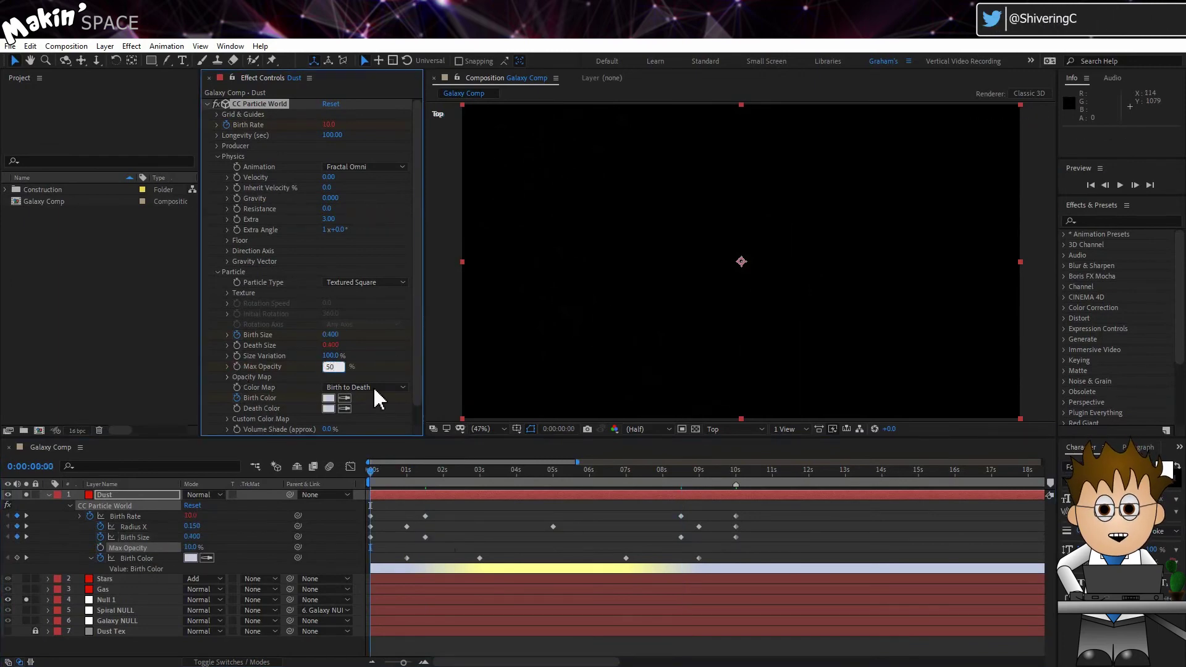
key("Return")
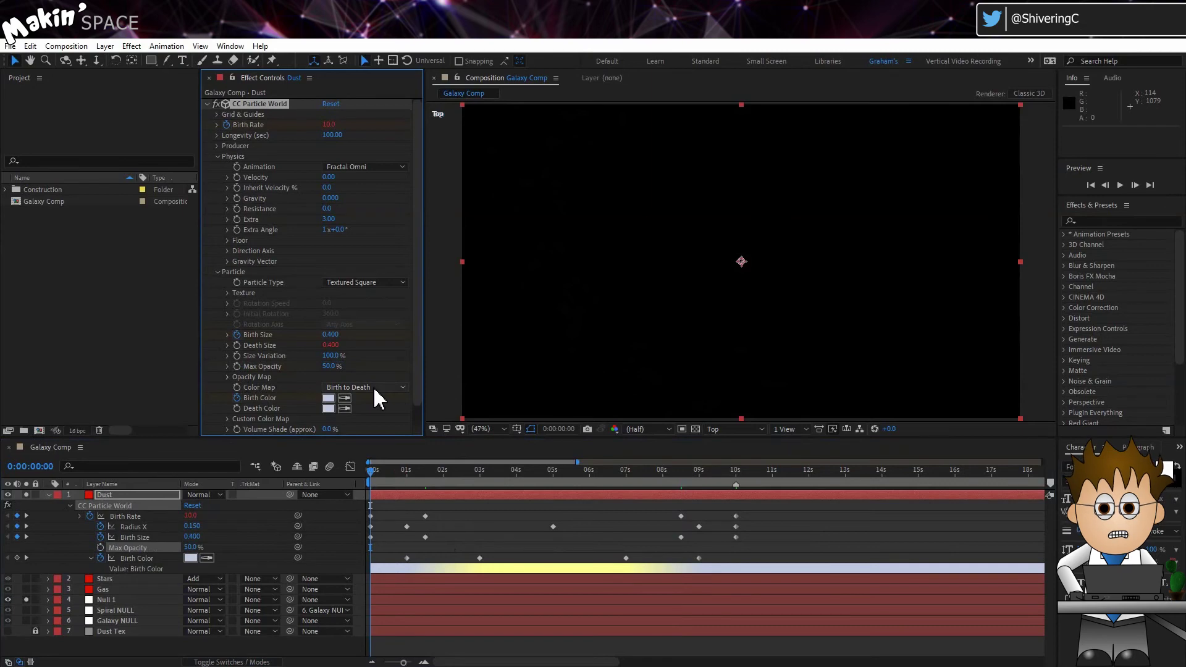
Remove the Dust layer's Birth Color keyframes and set the colour to dark brown 241E1C
left_click(236, 398)
left_click(328, 398)
left_click_drag(251, 377, 253, 406)
left_click_drag(103, 275, 114, 392)
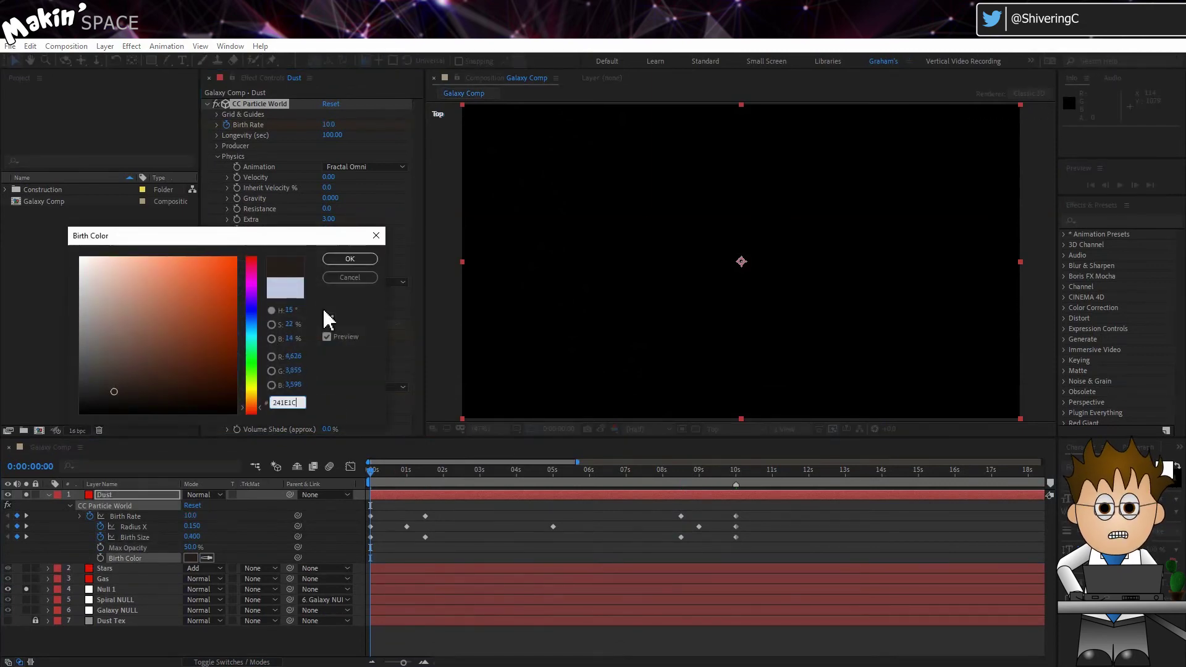
left_click(350, 259)
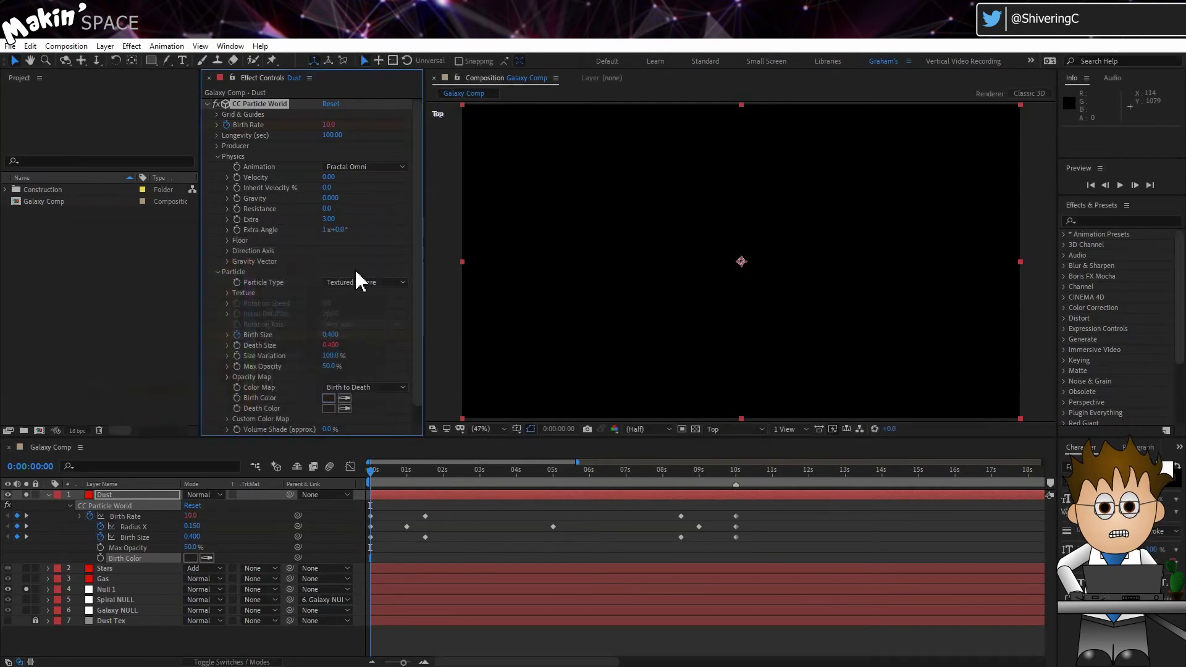
Set the Dust layer's particle Transfer Mode to Composite
scroll(391, 408, "down", 1)
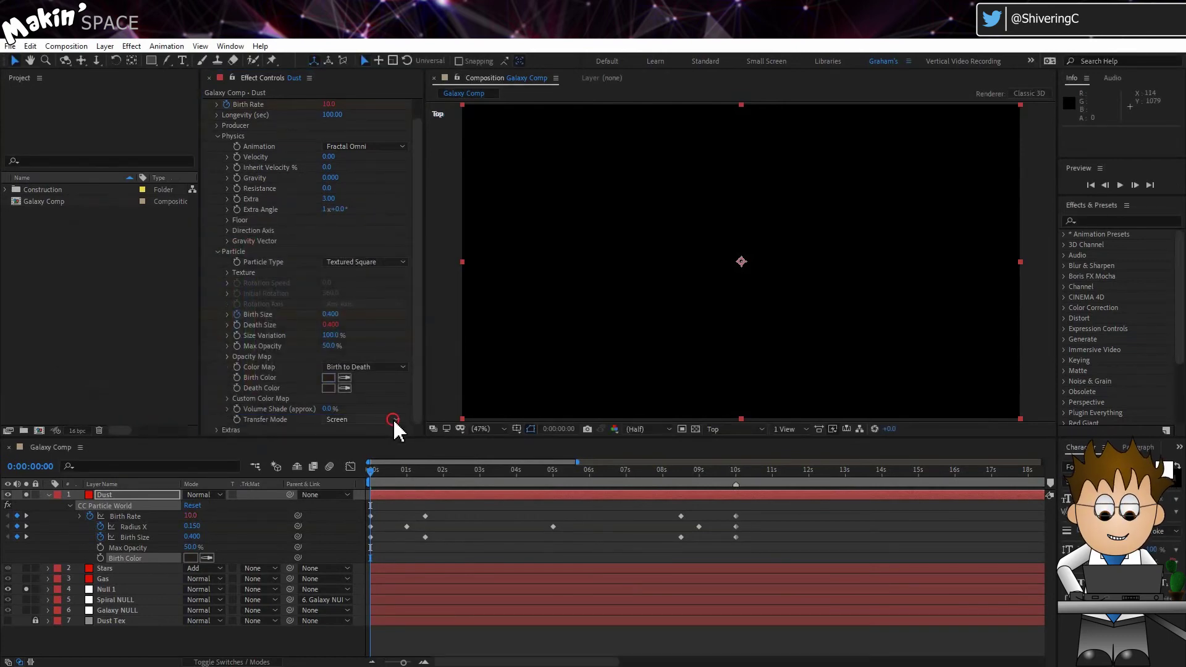
left_click(394, 419)
left_click(395, 434)
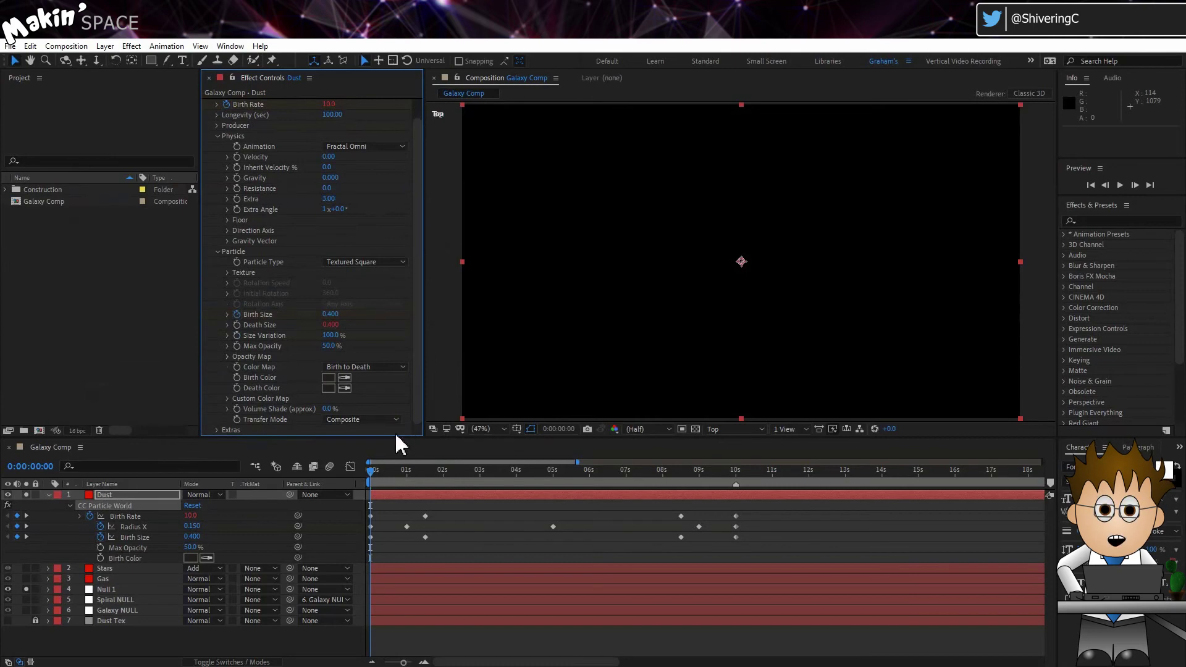
Turn off solo on the Dust and Null 1 layers and collapse the Dust layer's keyframed properties
left_click(147, 496)
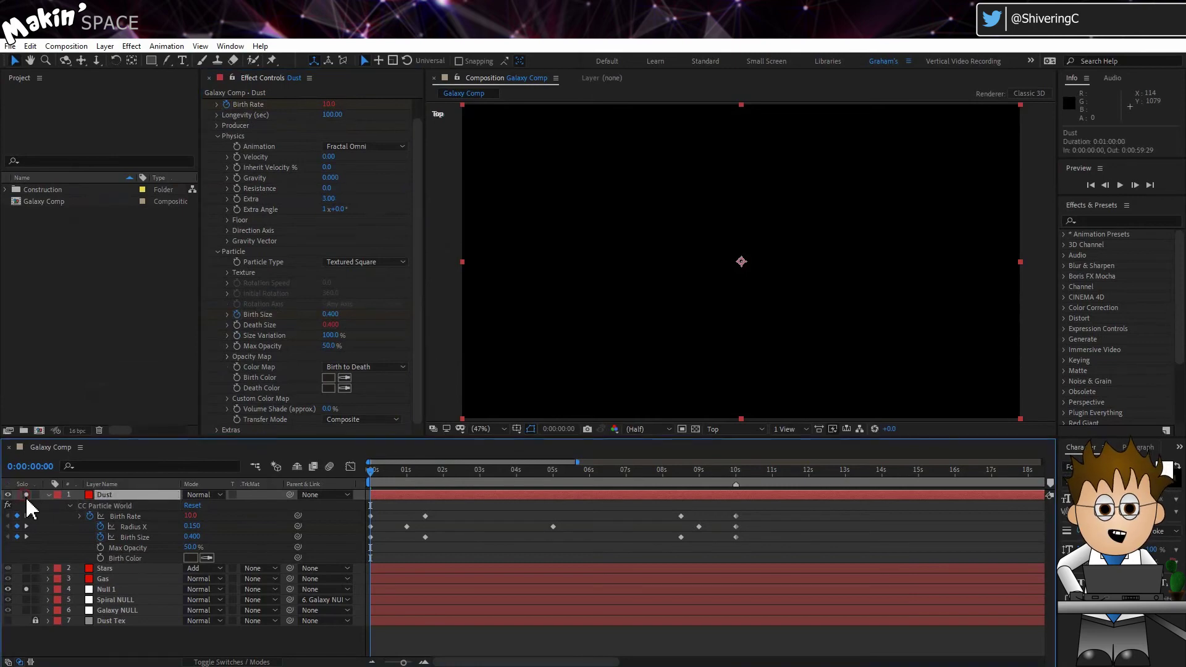
left_click(25, 495)
left_click(26, 589)
key("u")
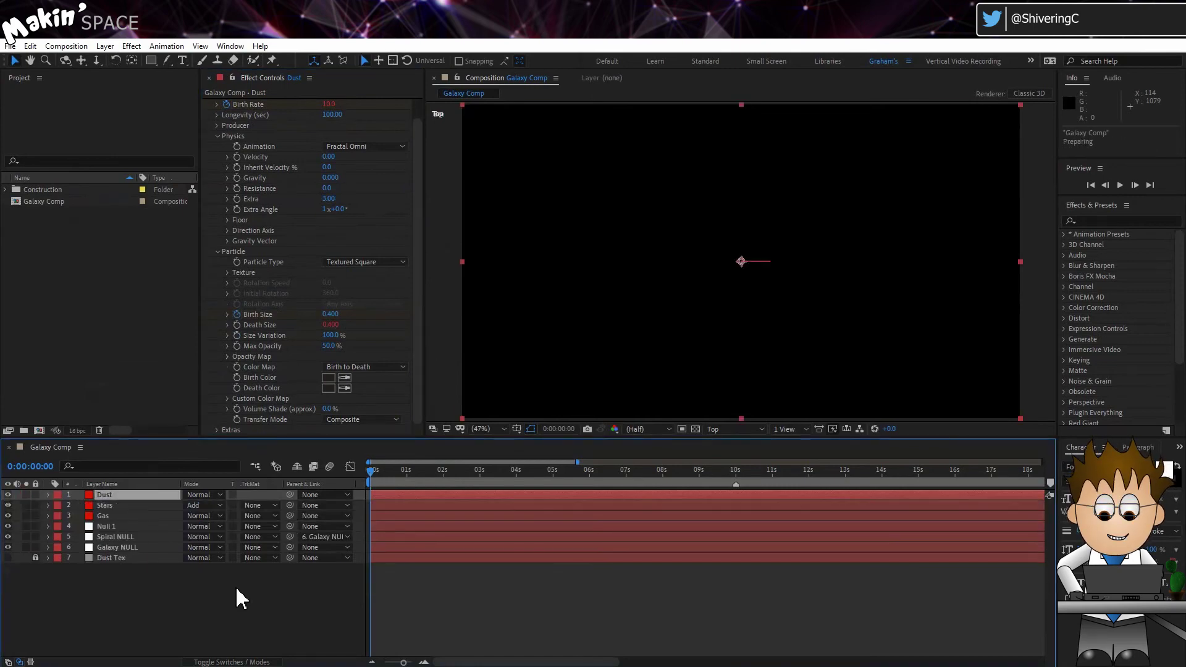
Switch the composition view to Active Camera and move the current time to 0:00:10:00
left_click(742, 429)
left_click(757, 442)
left_click(742, 475)
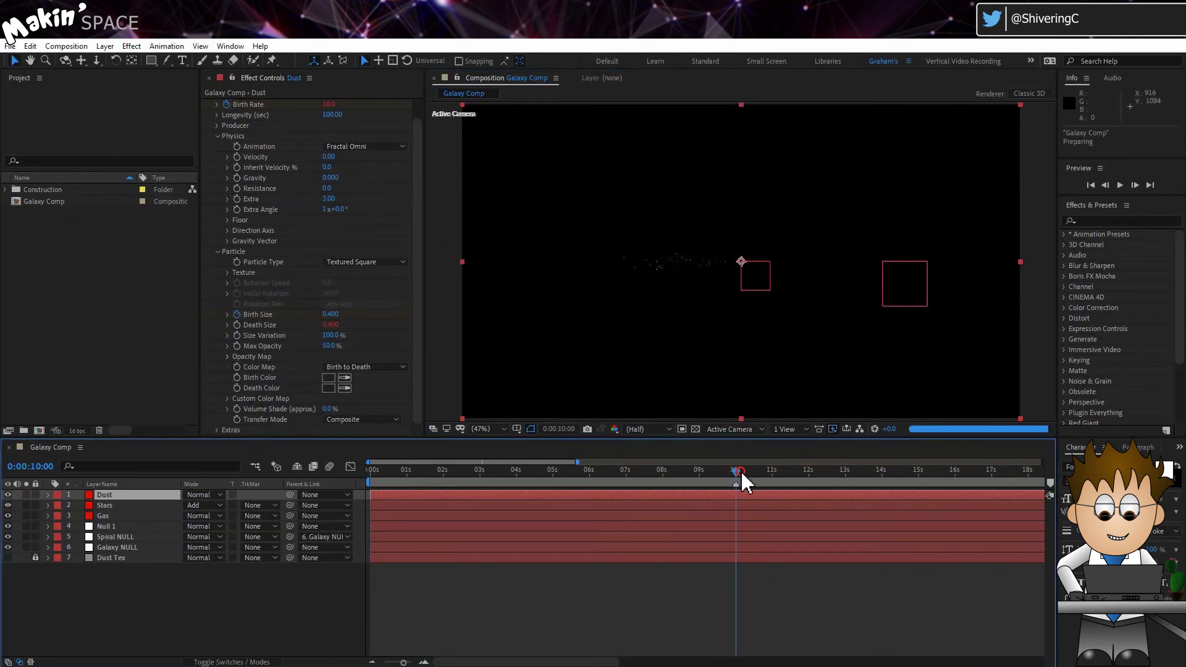
Create a two-node camera with the 50mm preset, named Camera 1
left_click(103, 47)
mouse_move(271, 61)
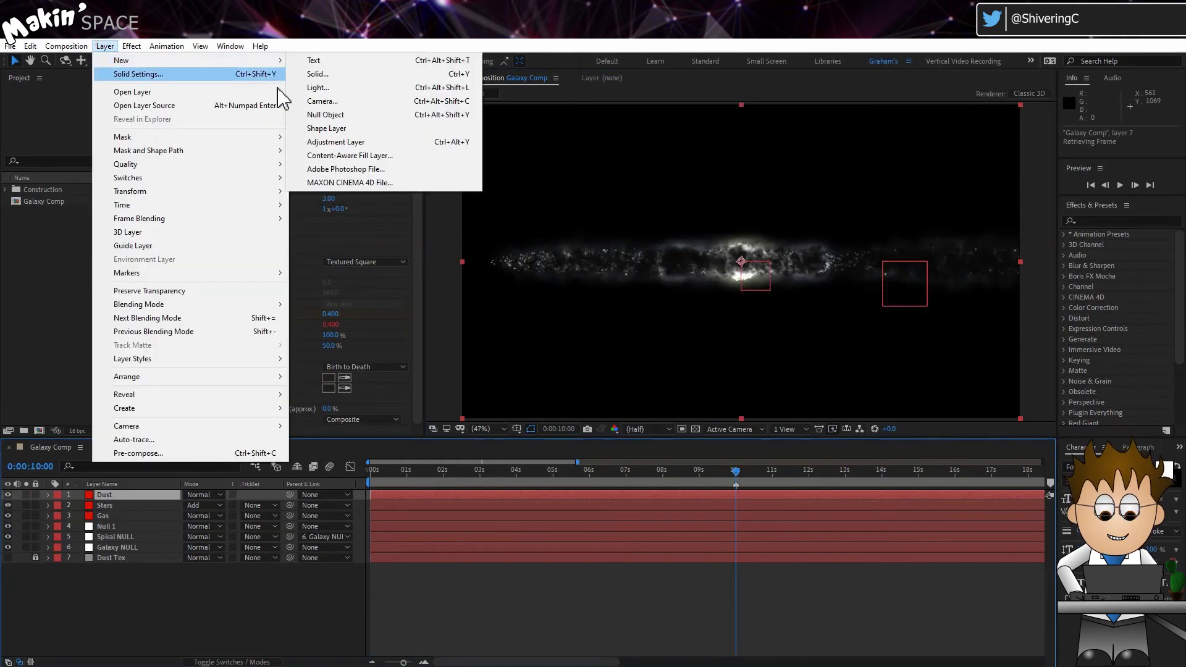
left_click(340, 101)
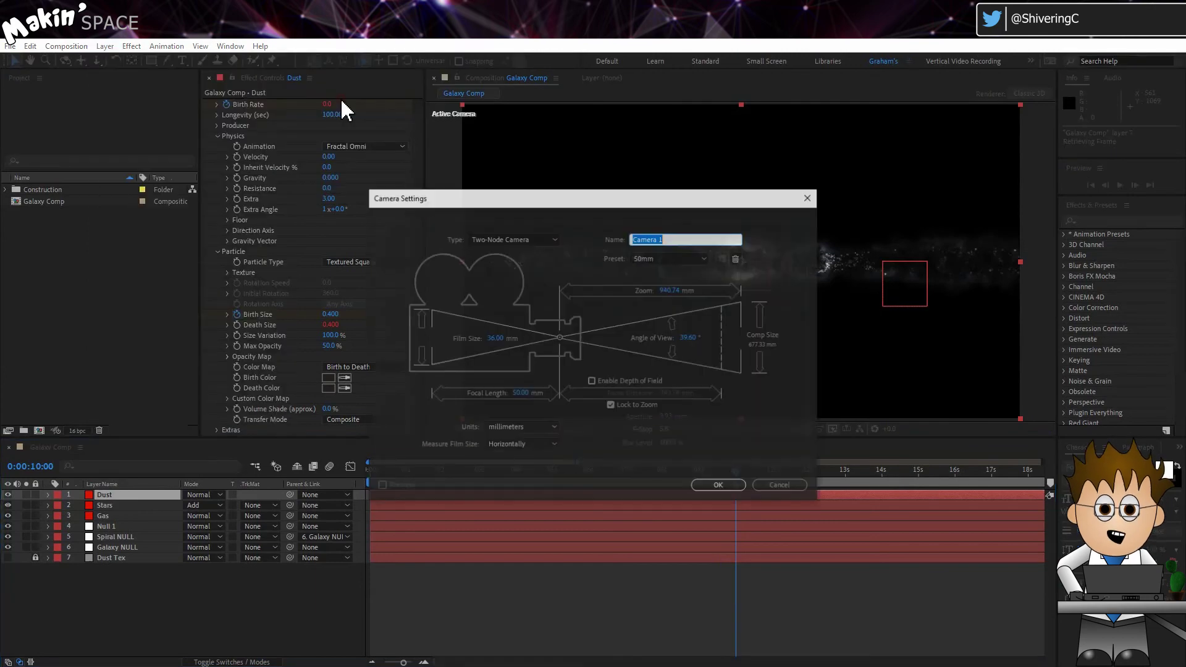
left_click(730, 484)
Orbit Camera 1 around the galaxy to view its disc at a shallow angle from above
left_click(66, 60)
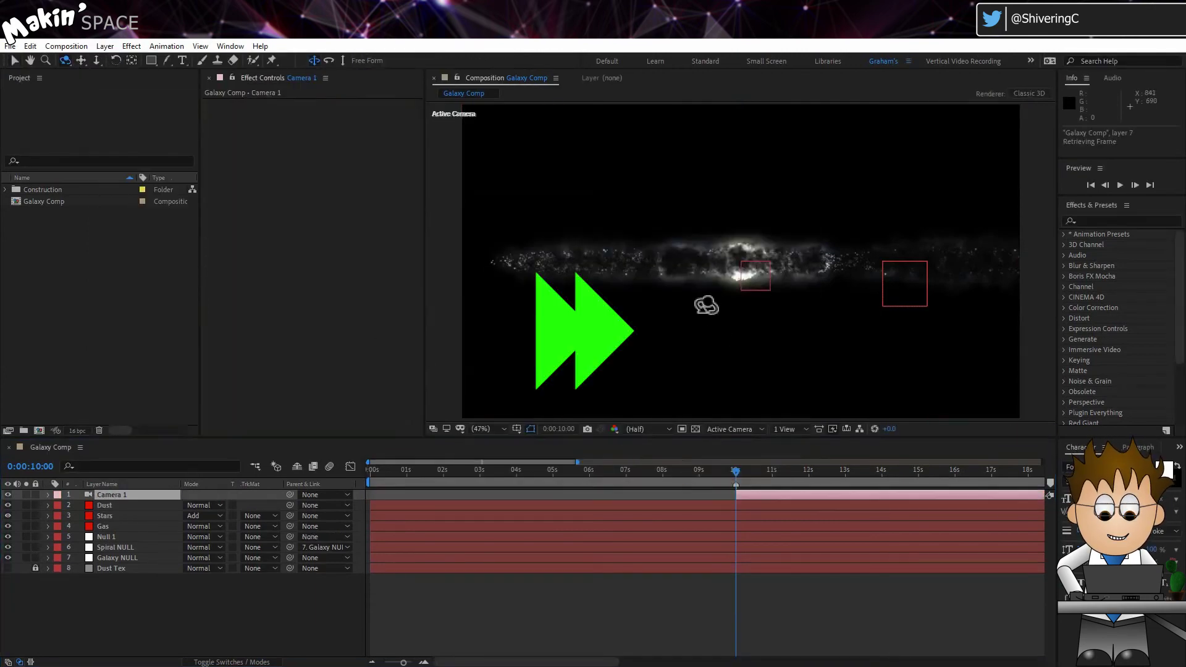
left_click_drag(706, 305, 746, 146)
left_click(105, 505)
left_click(96, 60)
left_click(65, 61)
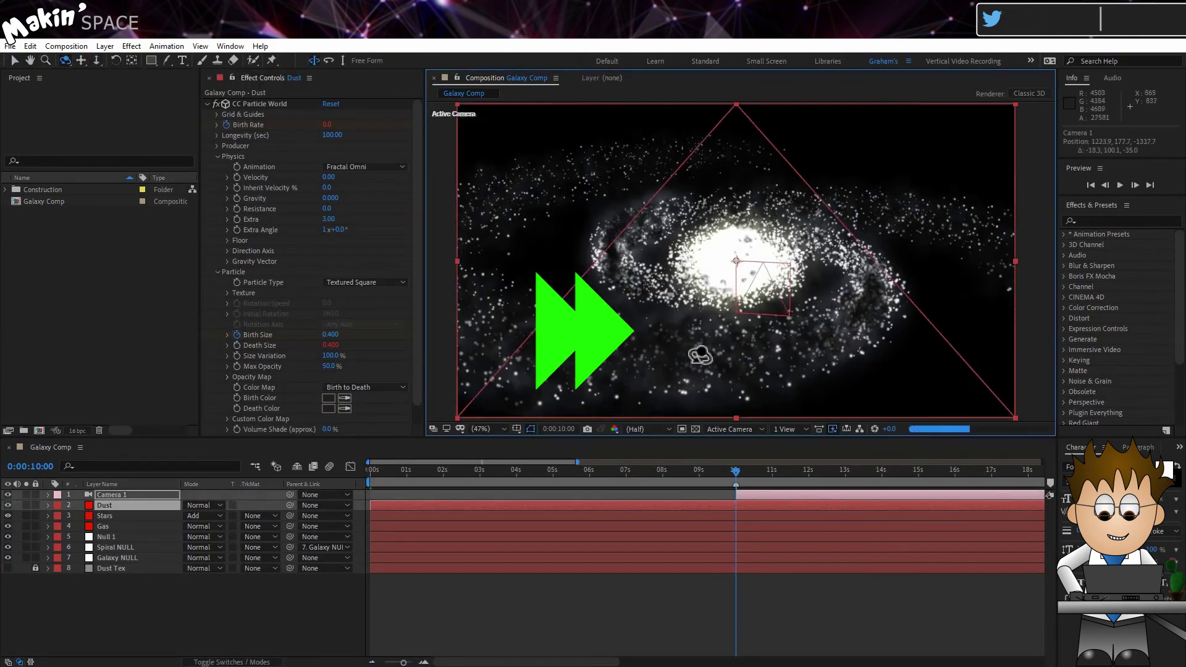
left_click_drag(699, 353, 702, 349)
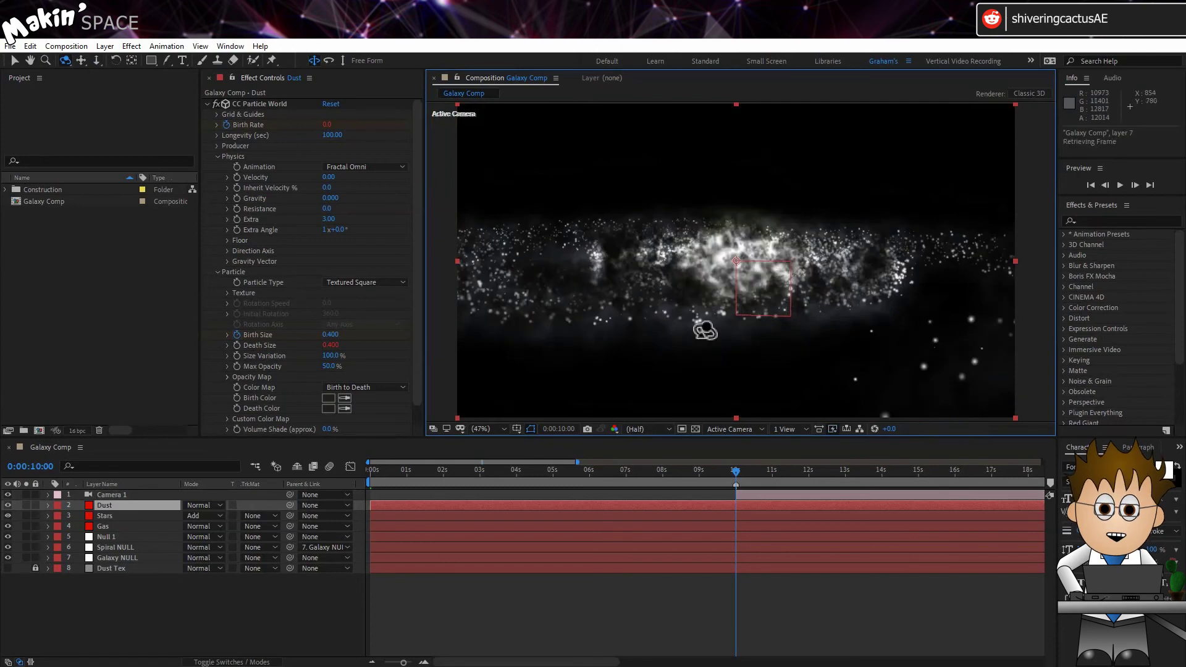
left_click_drag(701, 305, 702, 309)
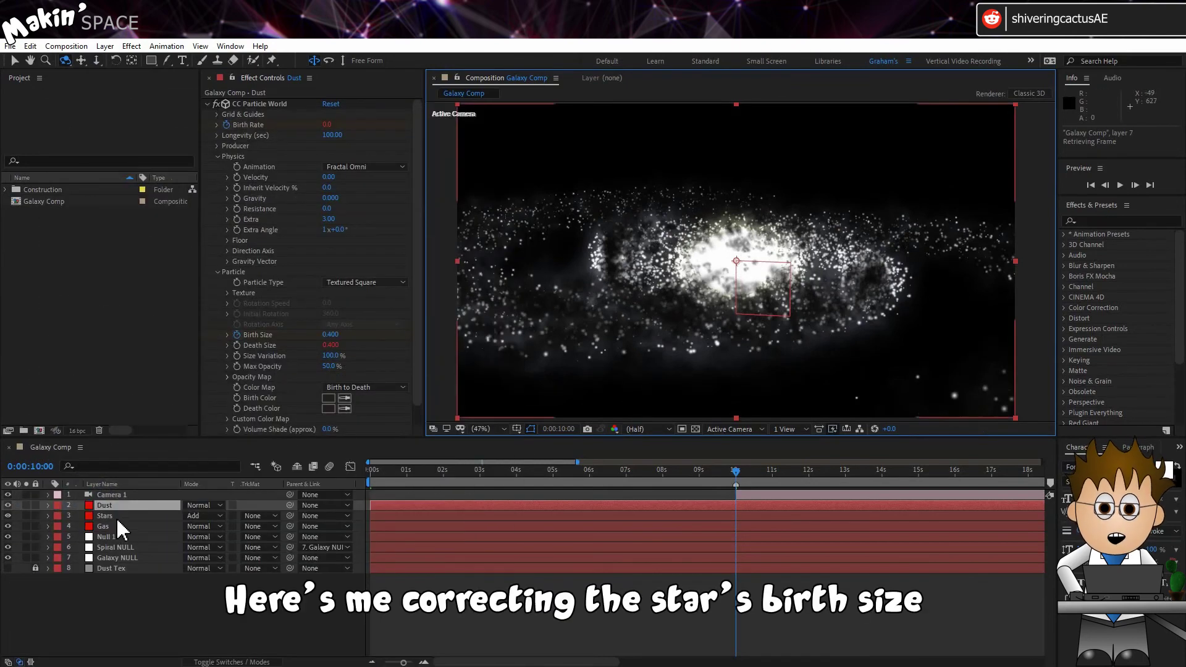
Set the Stars layer's Birth Size to 0.003 at 0:00:10:00
left_click(117, 517)
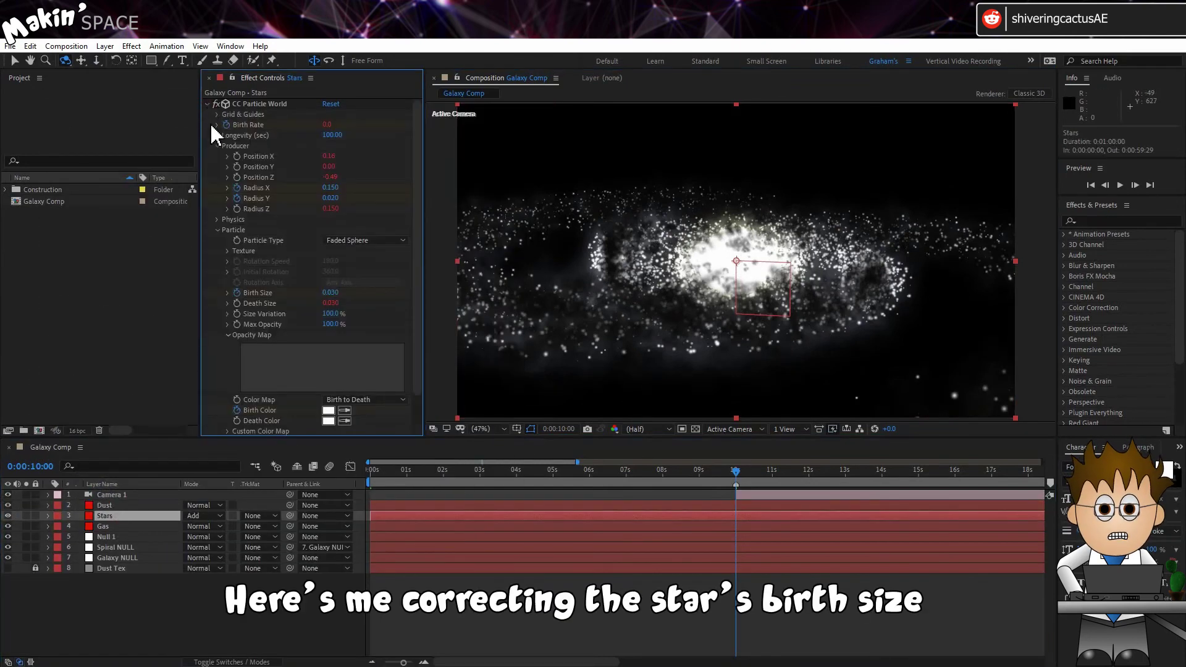
type("0.03")
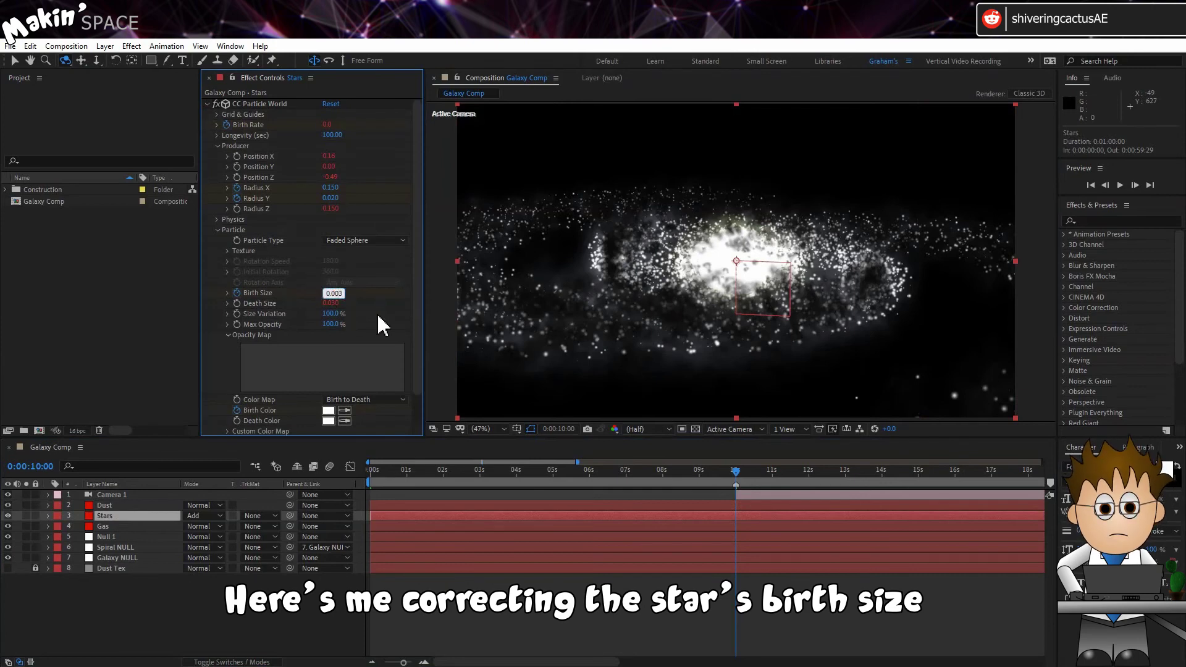
Solo the Dust layer and display it against the transparency grid
left_click(105, 506)
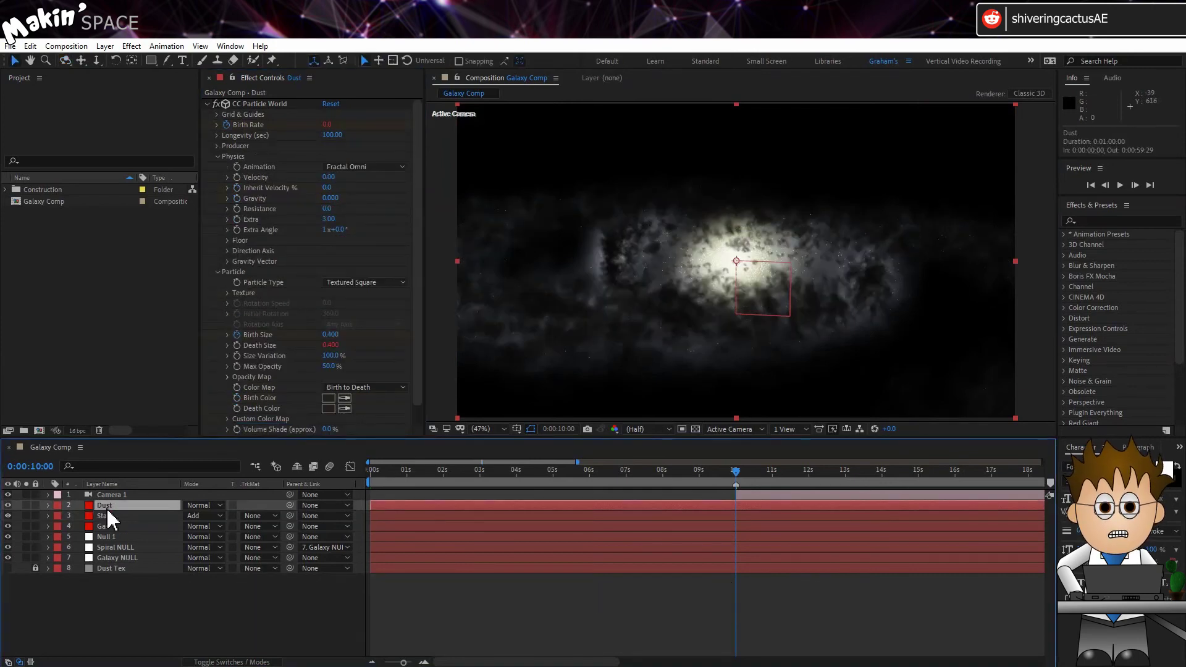
left_click(26, 506)
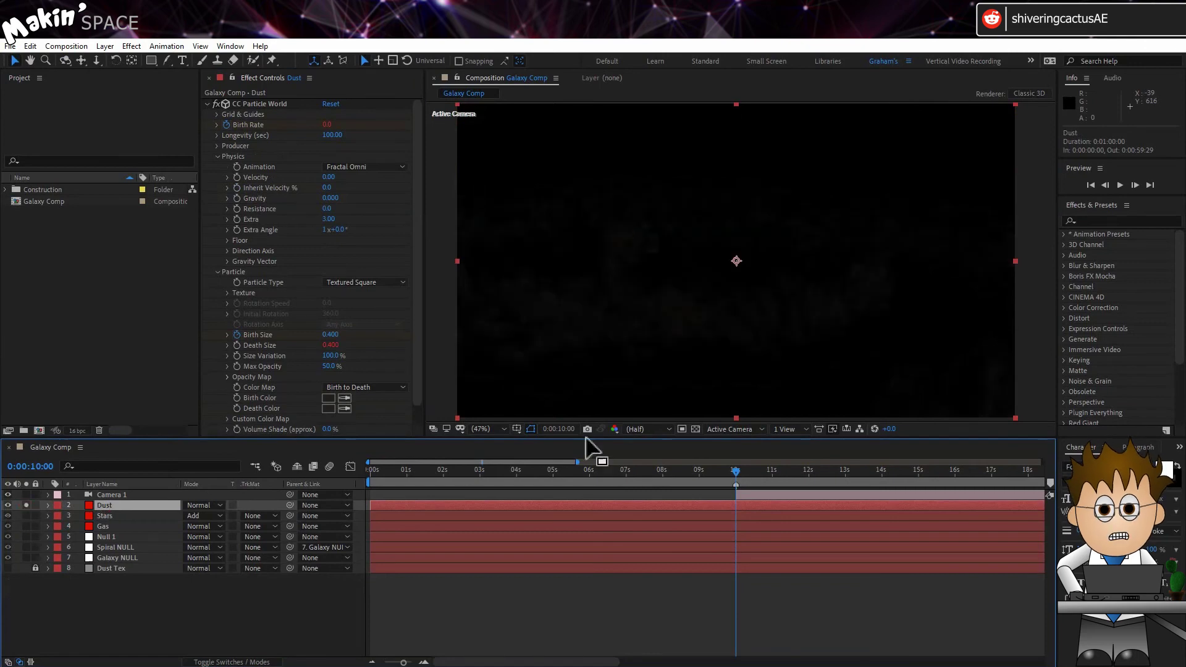
left_click(696, 428)
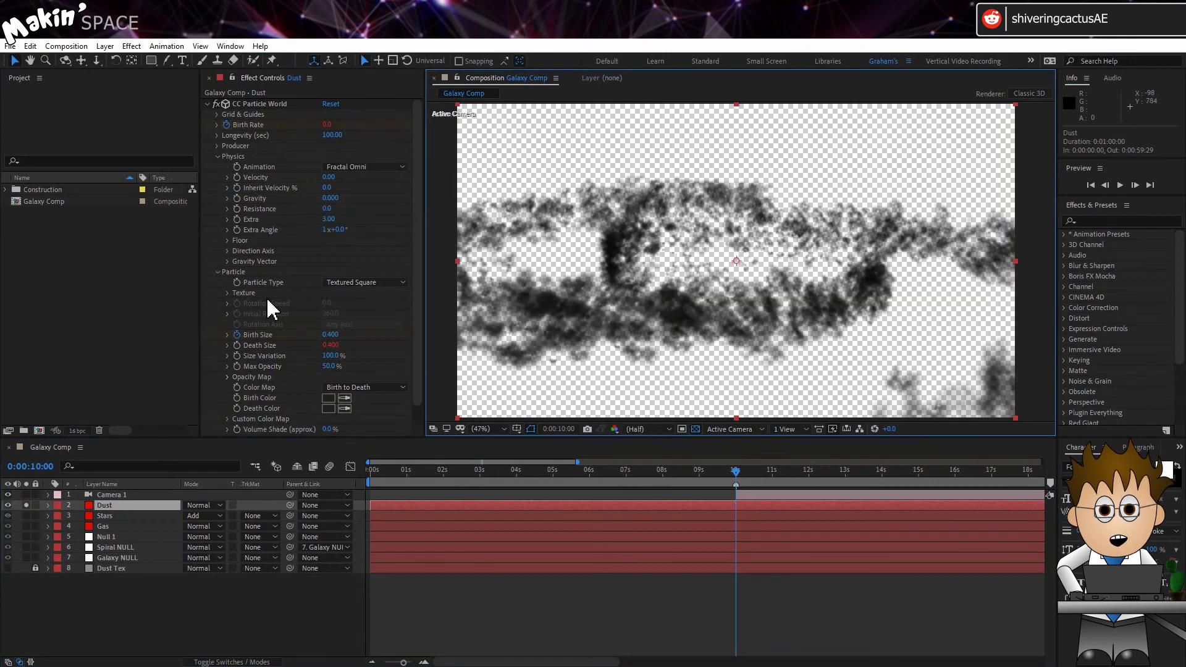
Set the Depth Cue Type in the Dust layer's Extras to Fade
scroll(230, 303, "down", 1)
left_click(218, 431)
scroll(221, 321, "down", 3)
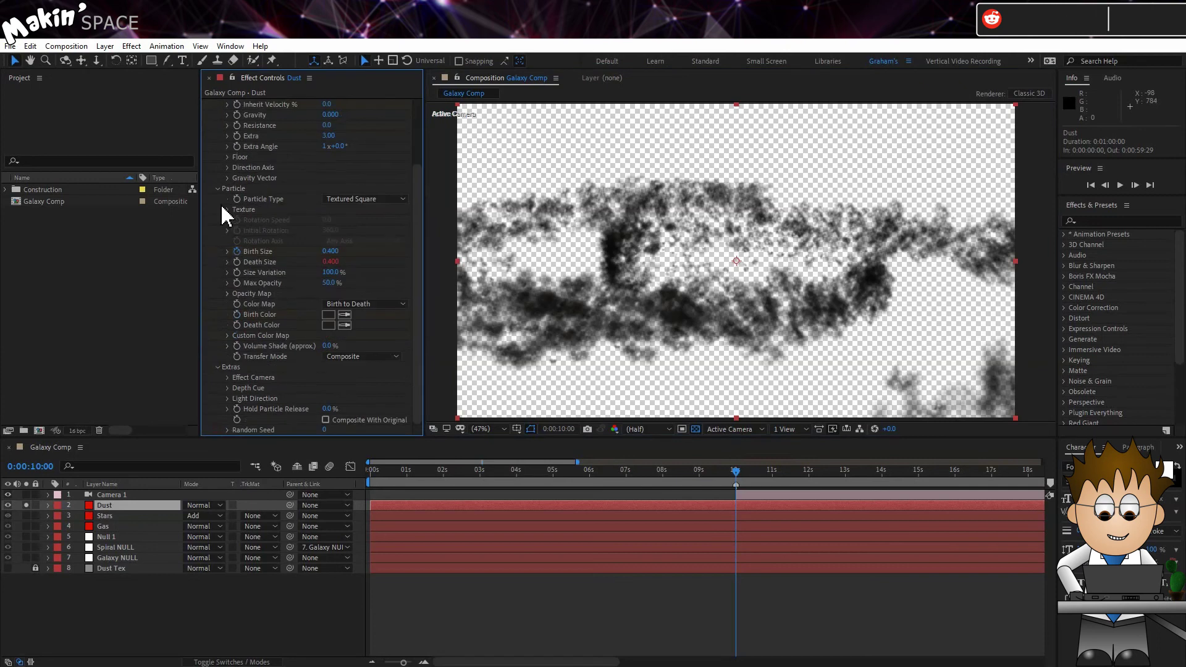
left_click(217, 189)
left_click(217, 157)
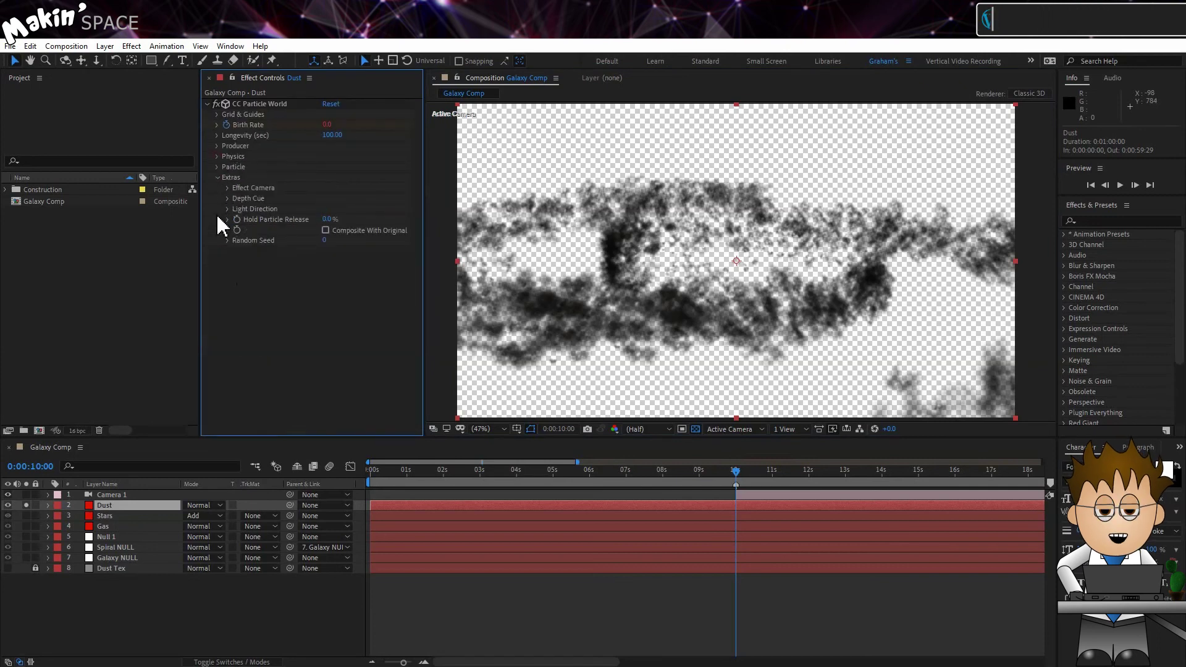
left_click(228, 197)
left_click(365, 210)
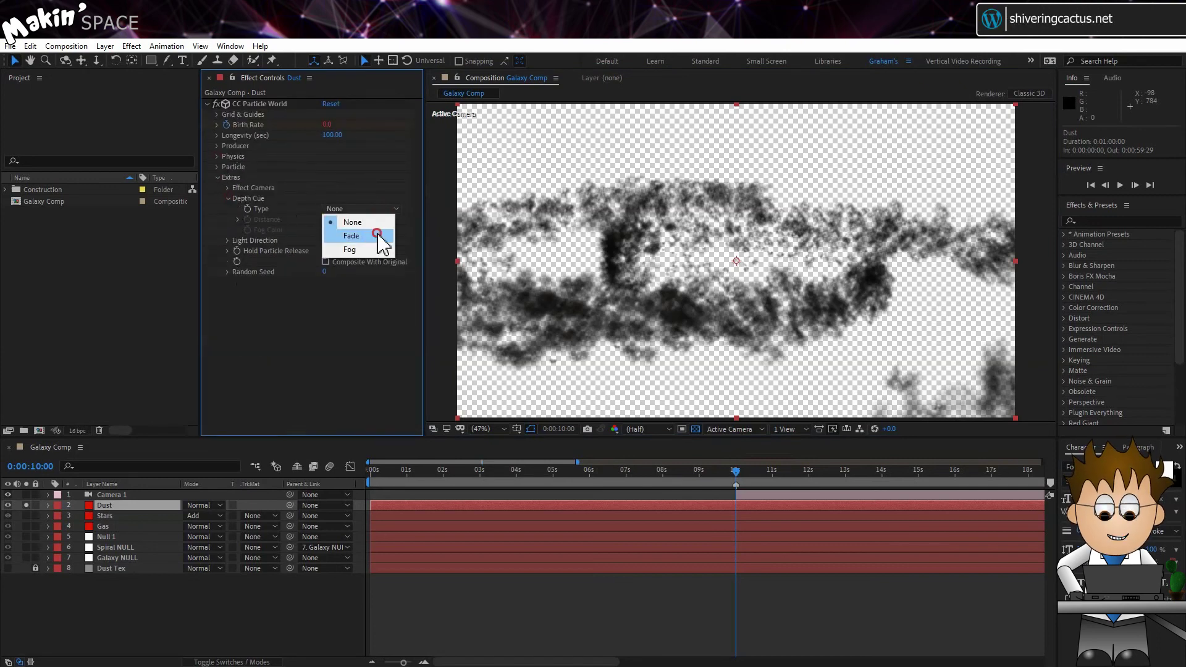
left_click(377, 239)
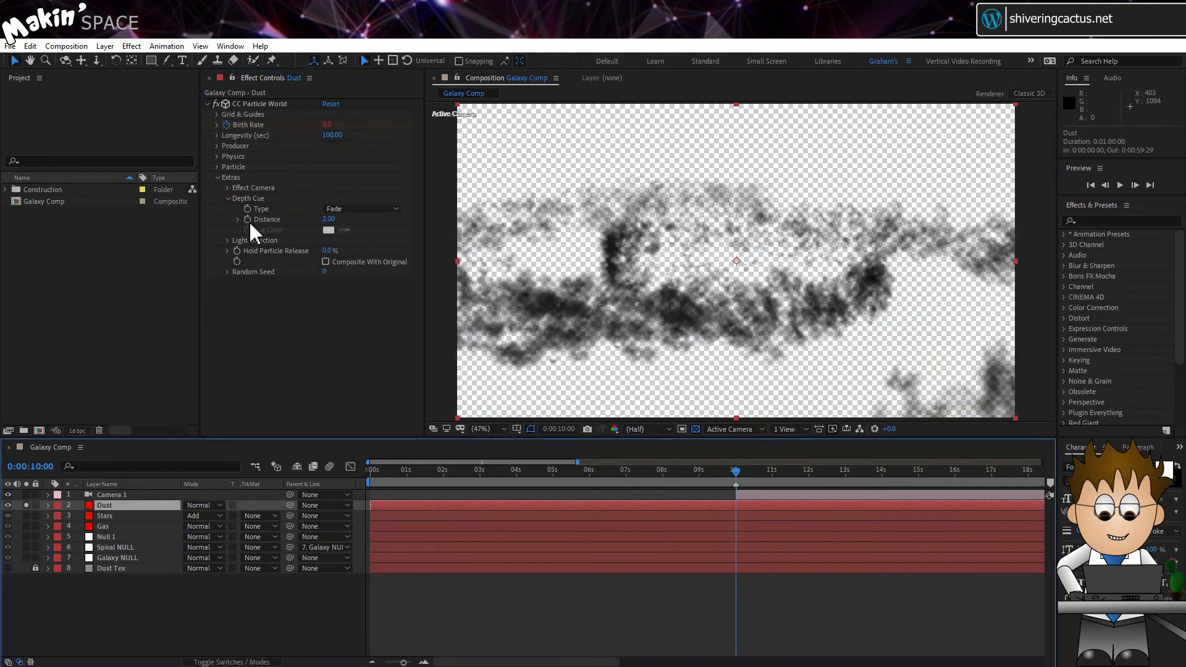
Add a Depth Cue Distance expression to Dust that maps the Camera 1-to-Galaxy NULL distance with linear(distanceToCentre, 0, 2000, 0, 1.5)
left_click(248, 220, "alt")
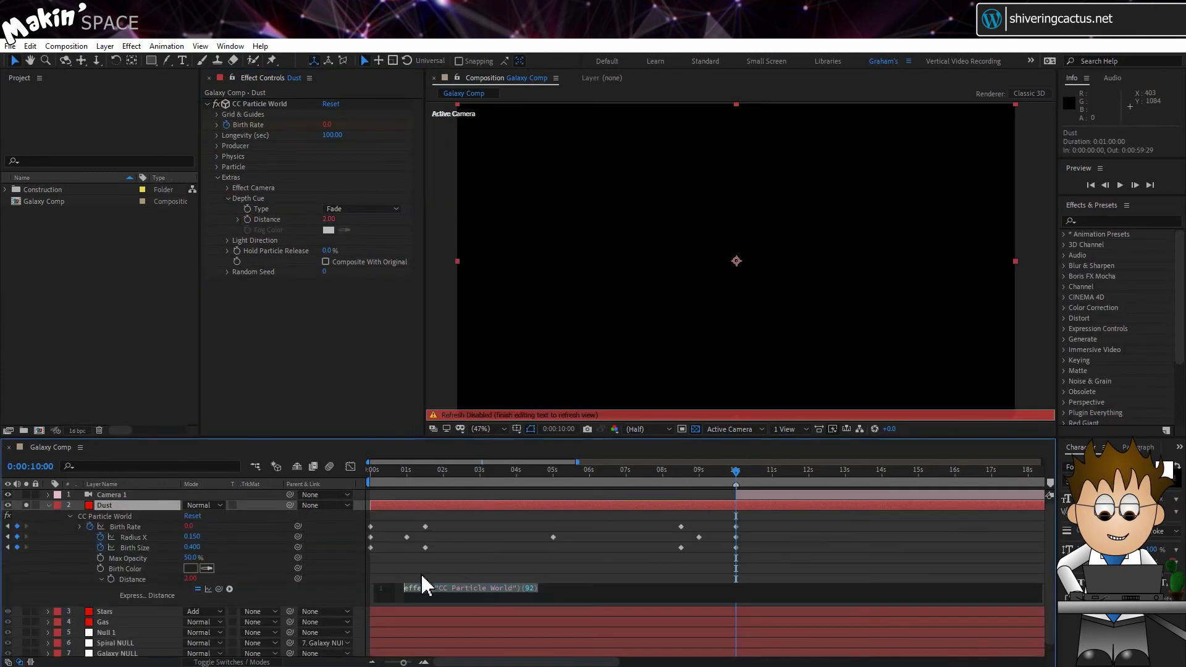
key("ctrl+v")
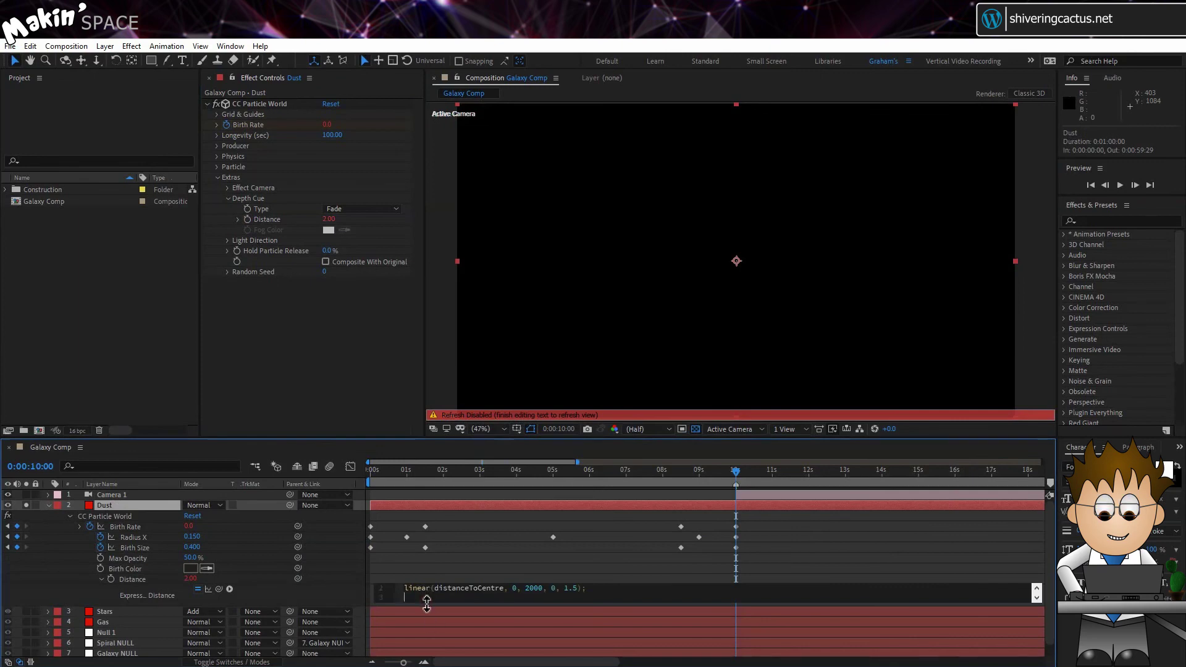
left_click_drag(427, 602, 427, 652)
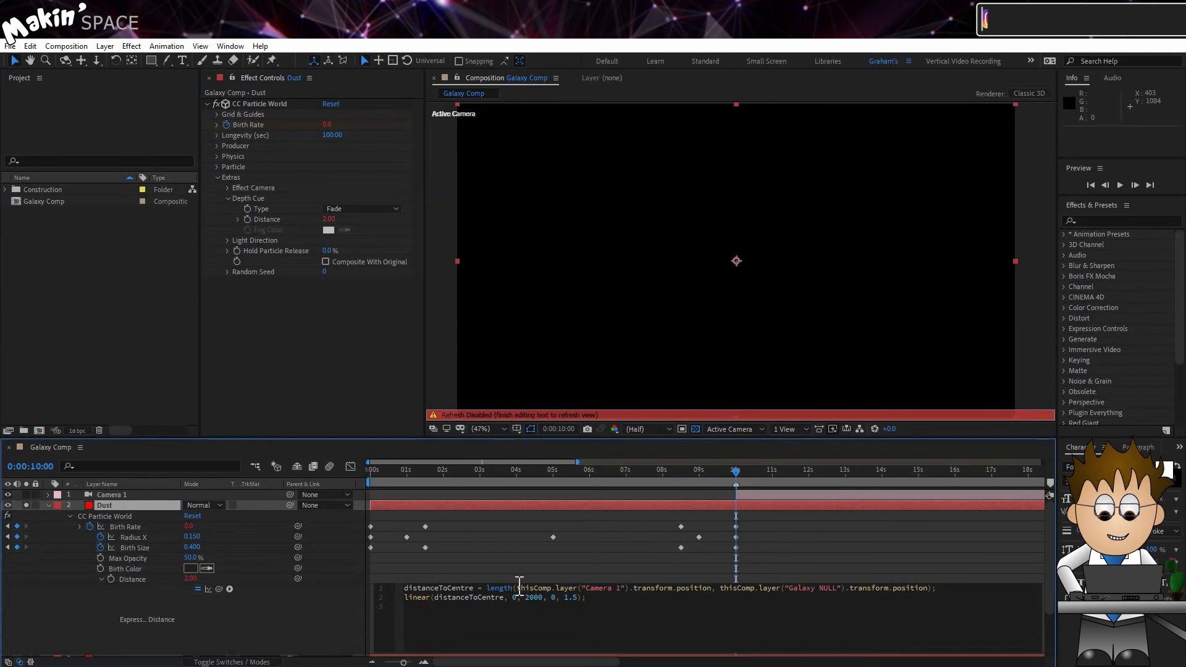
left_click_drag(517, 588, 627, 588)
left_click_drag(219, 589, 132, 495)
scroll(337, 556, "down", 2)
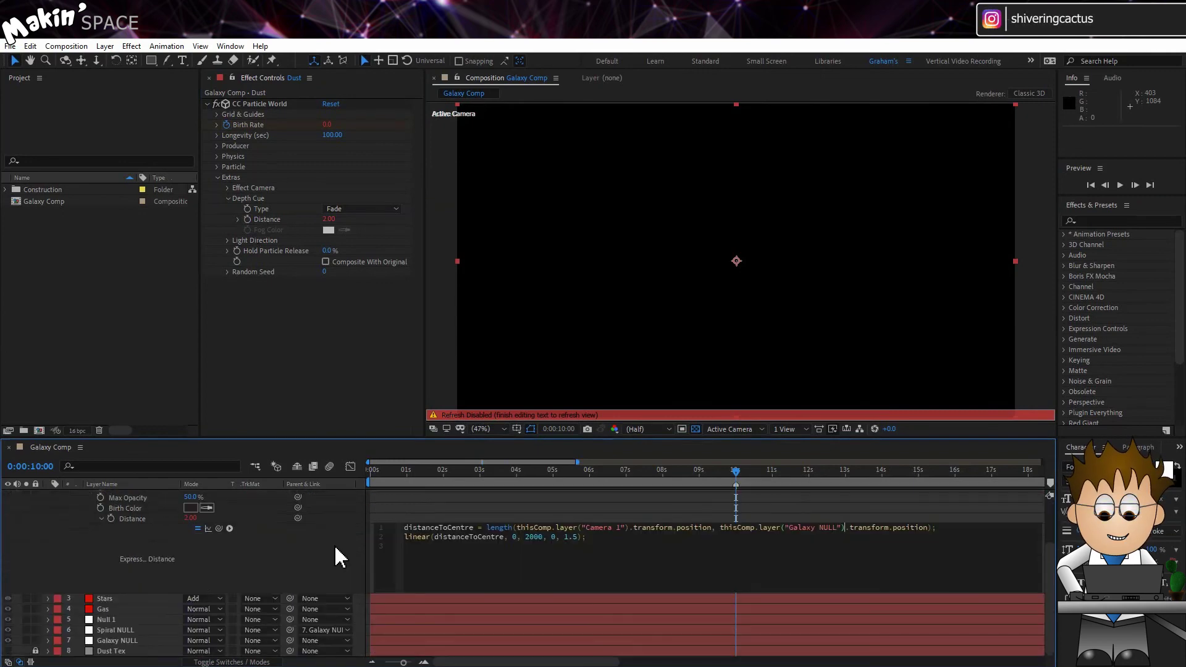
left_click(336, 556)
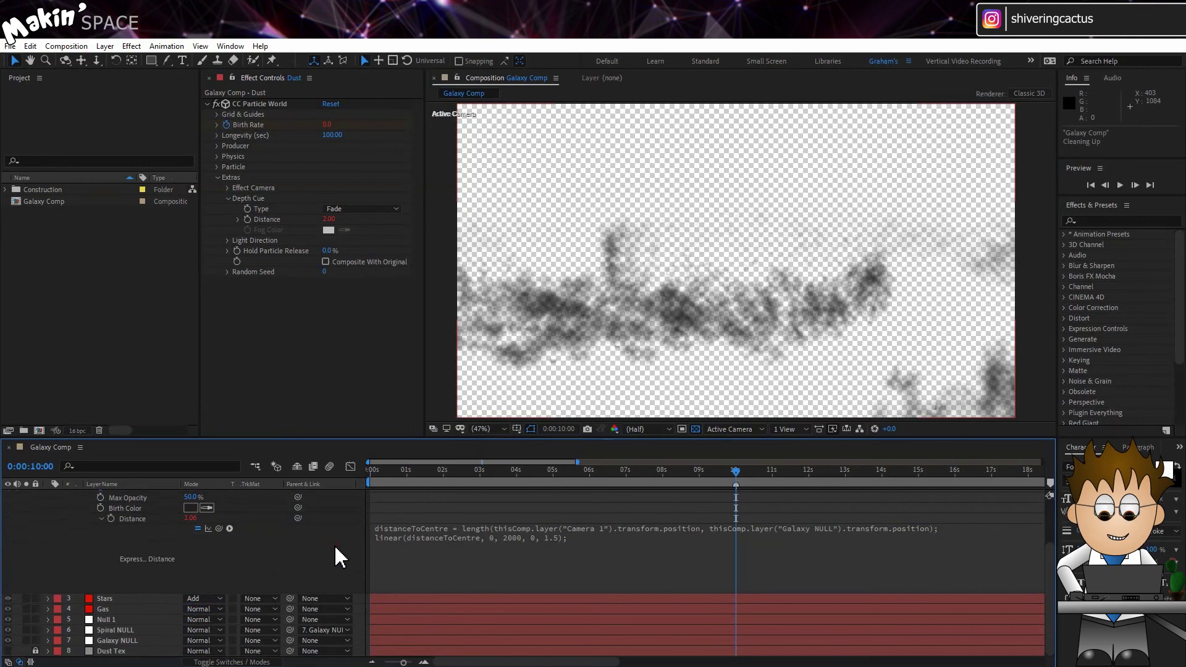
Unsolo and collapse the Dust layer, and turn off the transparency grid to show the full galaxy on black
scroll(185, 542, "up", 2)
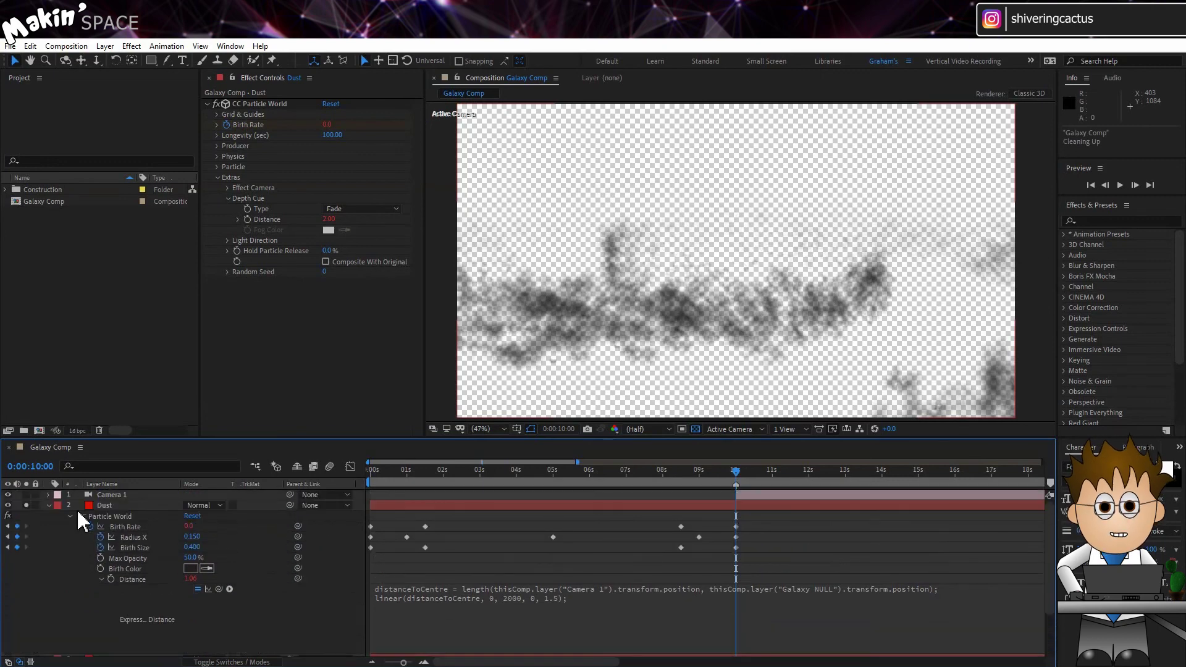
left_click(26, 506)
left_click(49, 505)
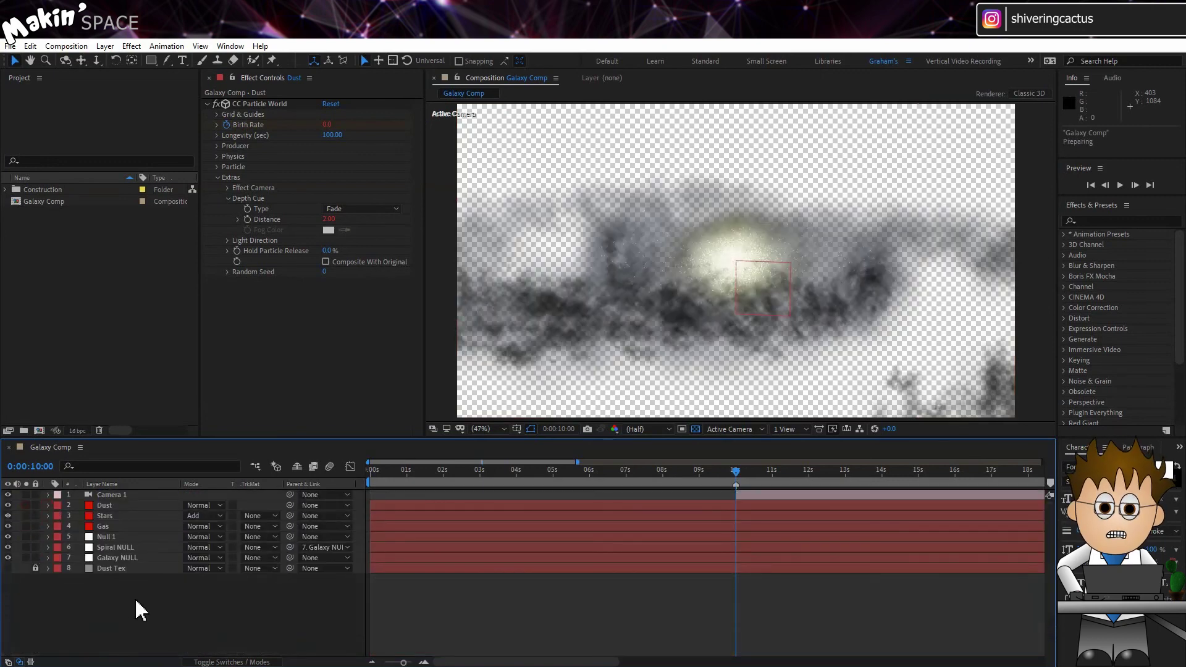
left_click(696, 428)
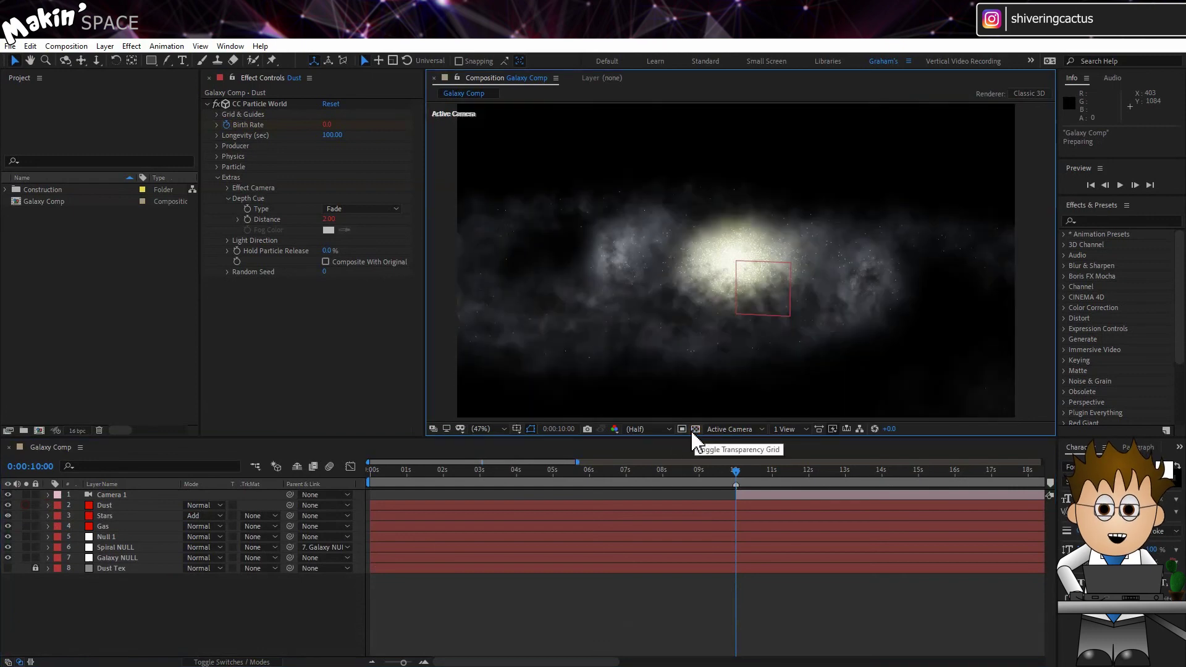
Apply the Stylize Glow effect to the Stars layer
left_click(136, 519)
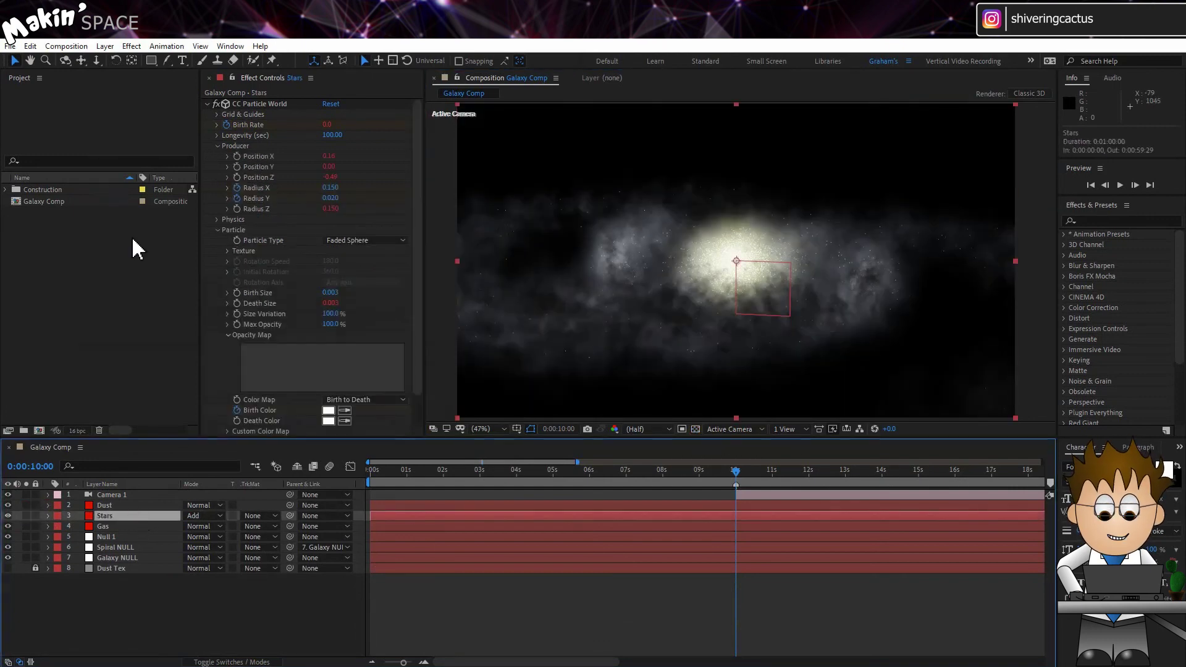
left_click(131, 47)
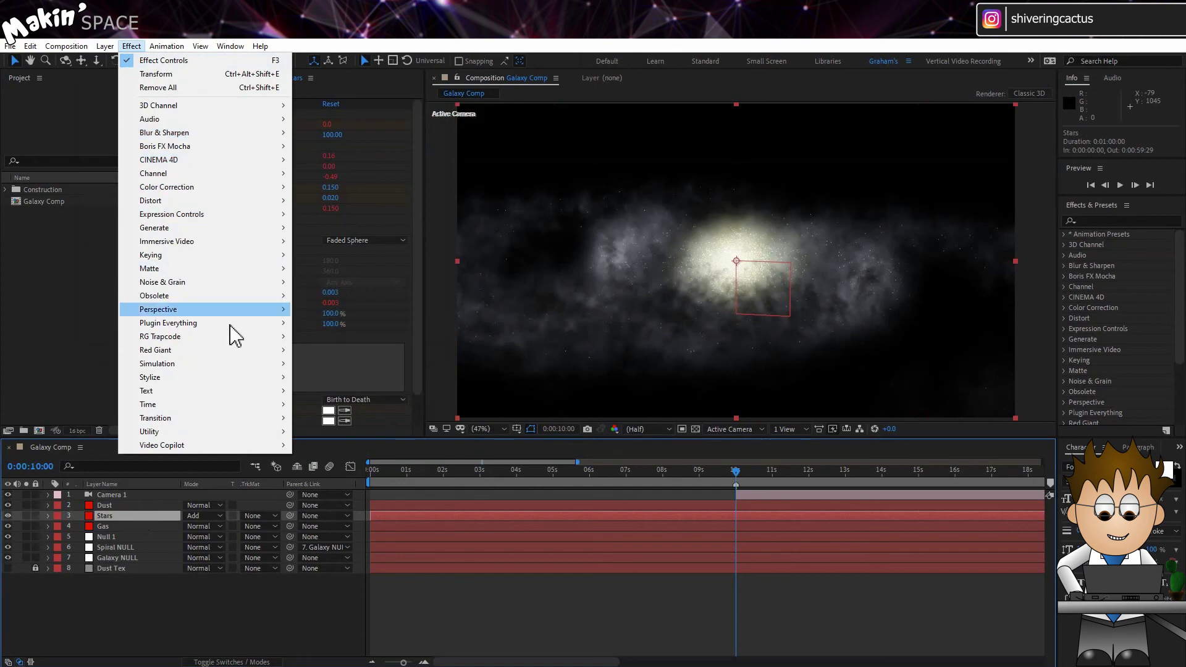
mouse_move(243, 378)
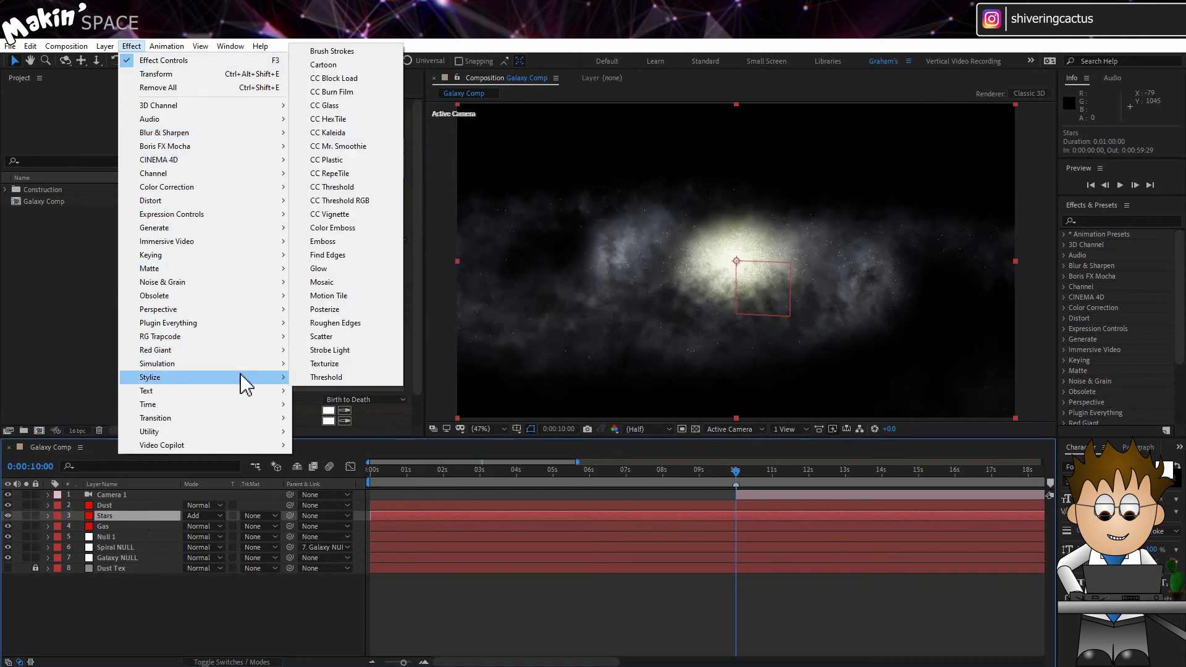
left_click(366, 270)
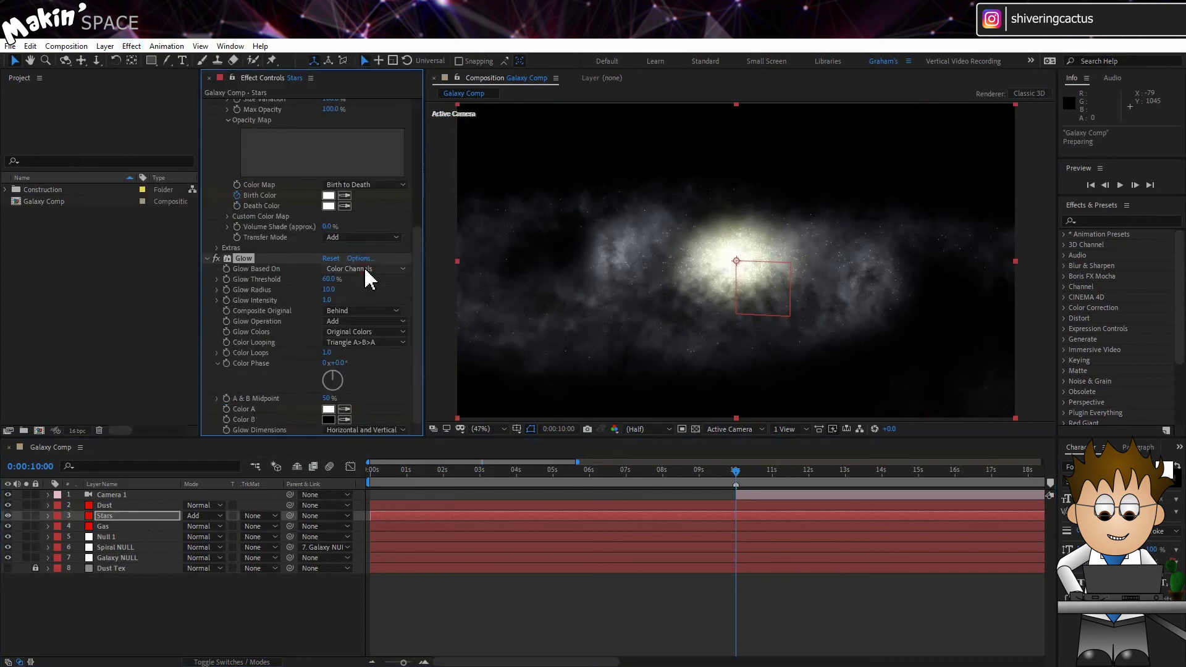